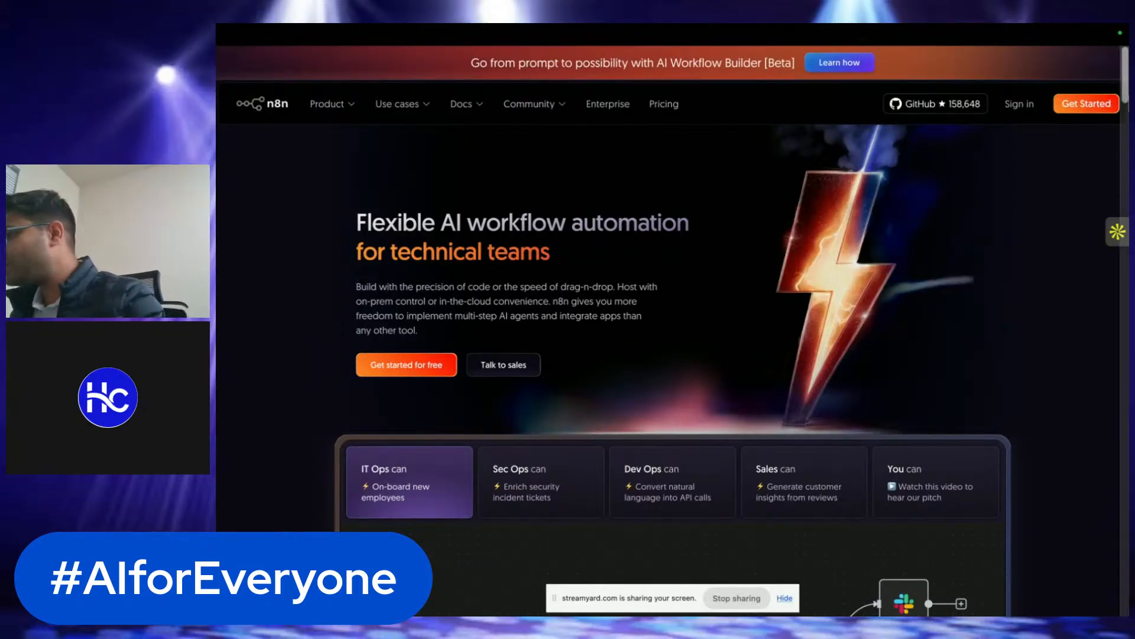
- Open the n8n sign-up page for the free 14-day trial from the n8n website
{"action": "scroll", "coordinate": [1088, 112], "scroll_direction": "up", "scroll_amount": 5}
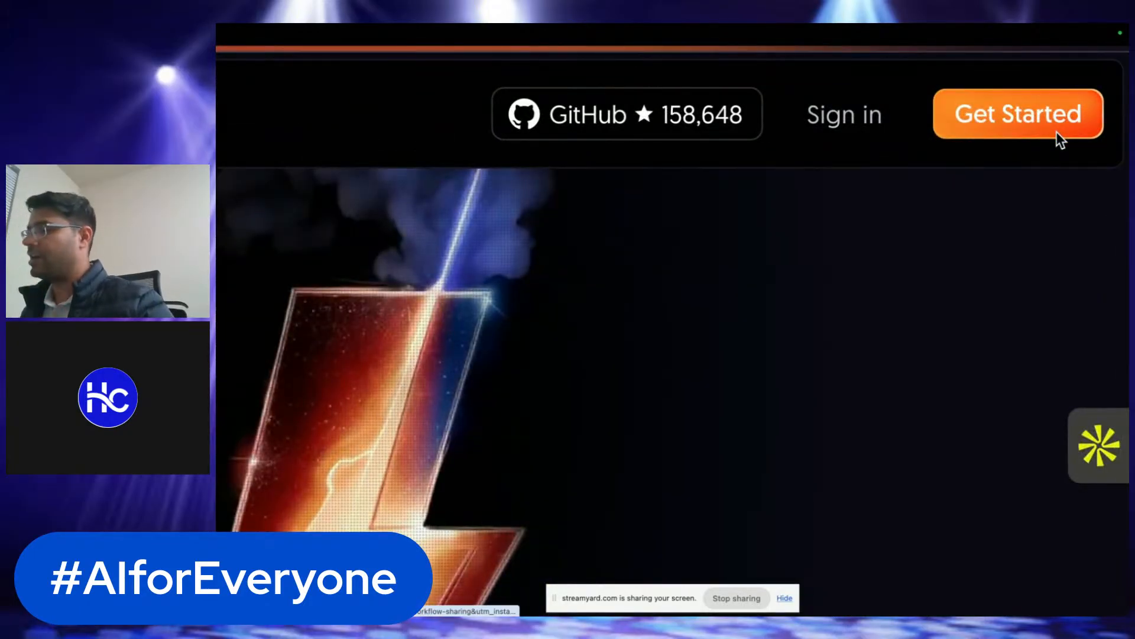
{"action": "scroll", "coordinate": [1056, 131], "scroll_direction": "down", "scroll_amount": 5}
{"action": "left_click", "coordinate": [1087, 118]}
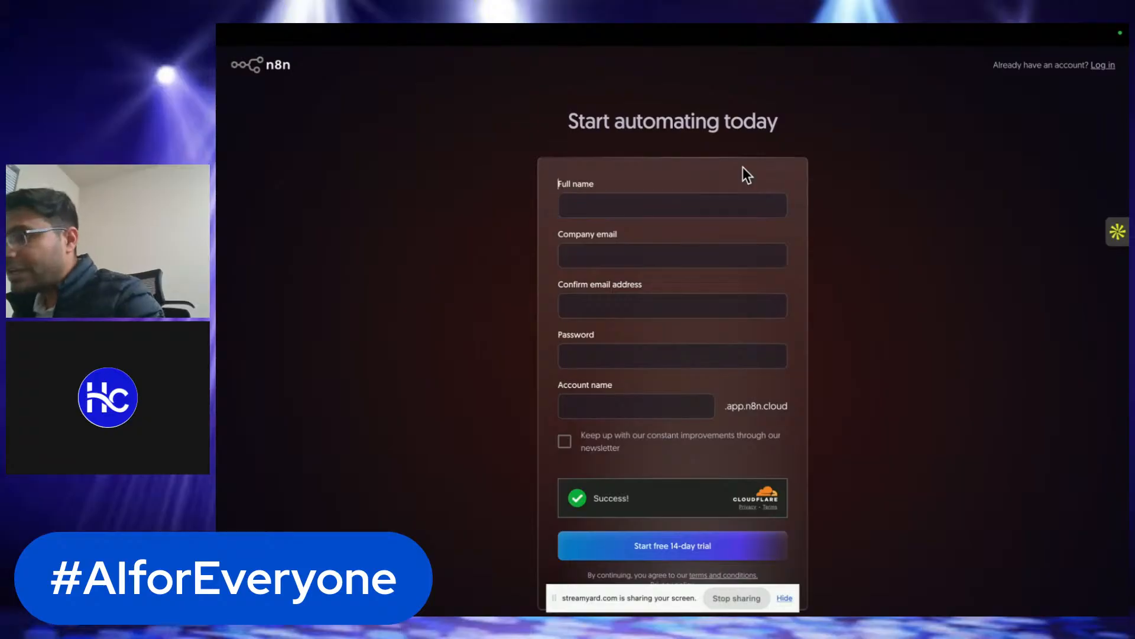
- Switch to the n8n cloud account, open its Overview and look through the list of workflows
{"action": "mouse_move", "coordinate": [417, 42]}
{"action": "left_click", "coordinate": [450, 59]}
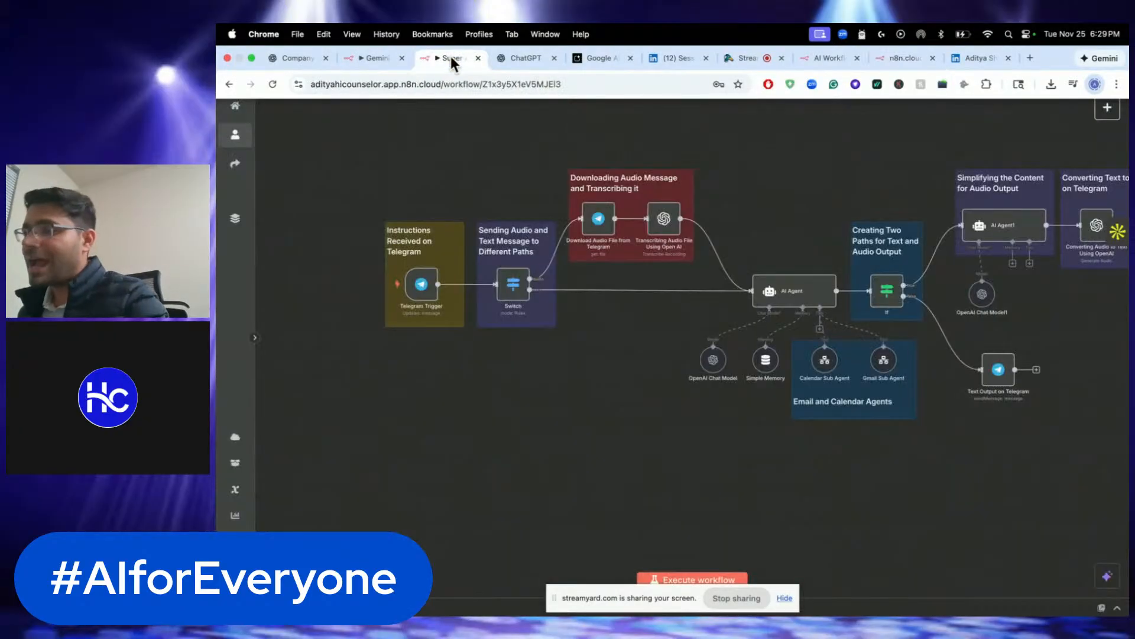
{"action": "left_click", "coordinate": [236, 106]}
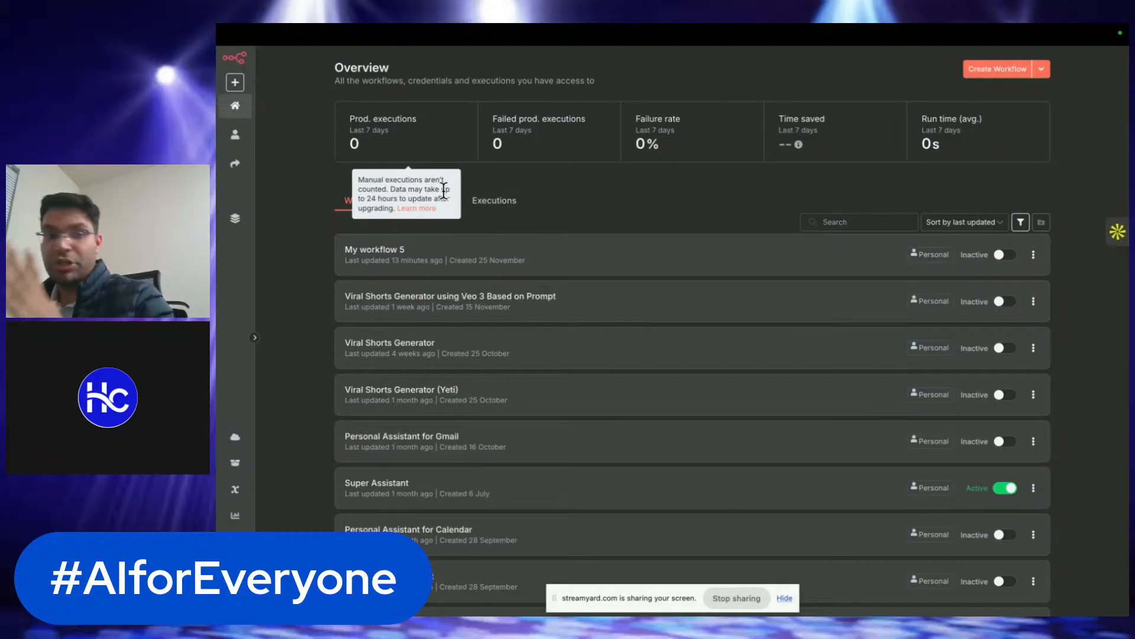
{"action": "scroll", "coordinate": [495, 407], "scroll_direction": "down", "scroll_amount": 6}
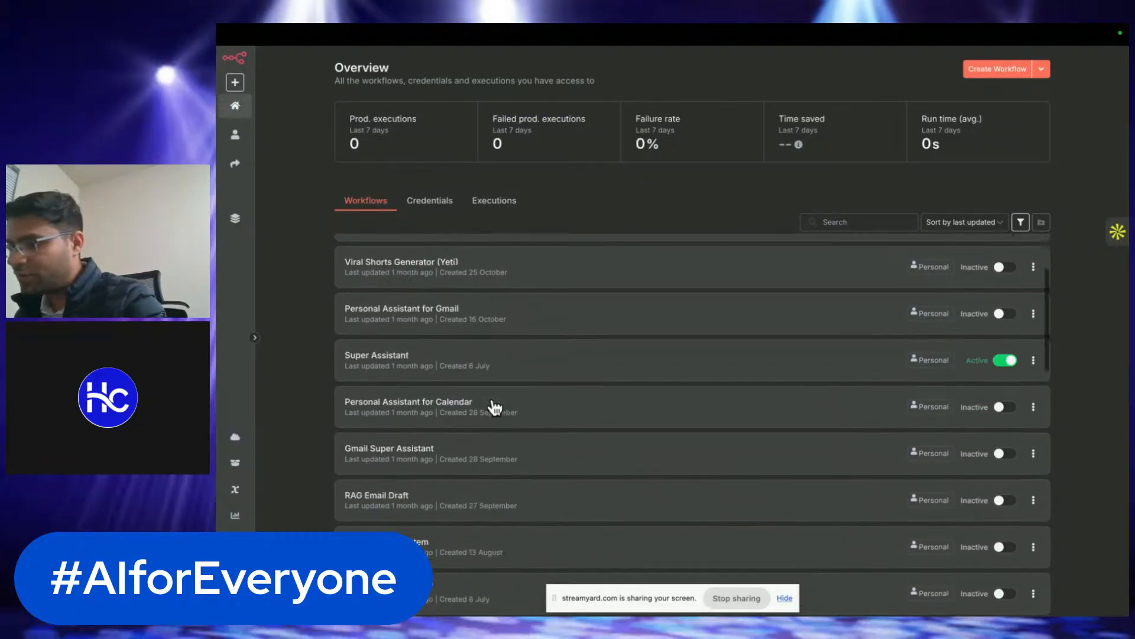
{"action": "scroll", "coordinate": [495, 406], "scroll_direction": "up", "scroll_amount": 6}
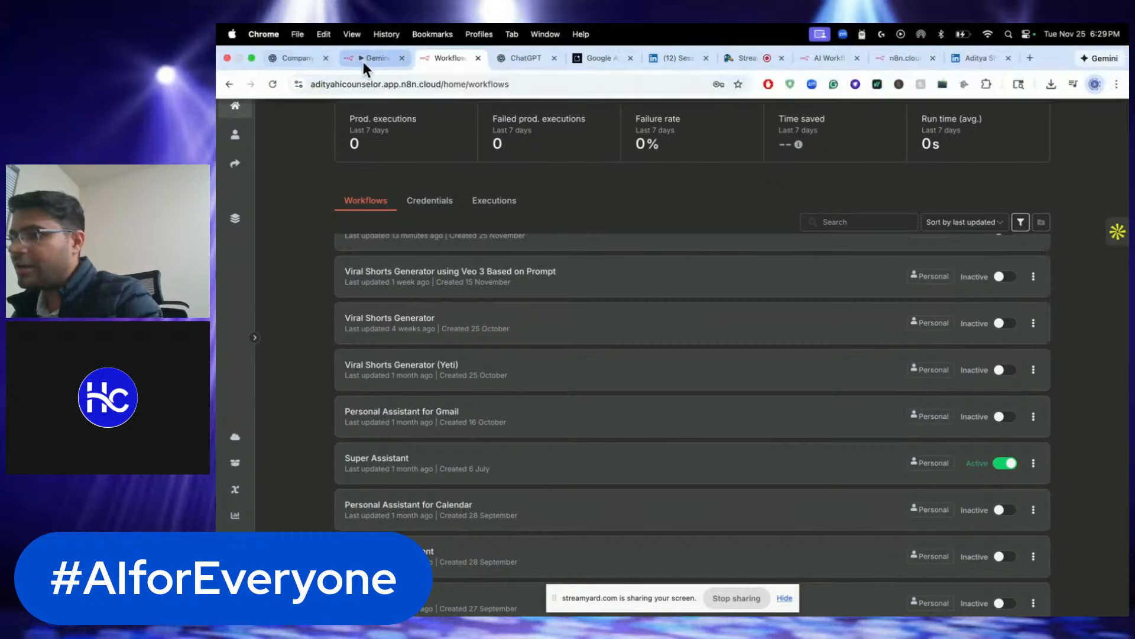
- Switch to the open Gemini 3 Pro and Nono Banana Pro workflow, then open that instance's Overview and review its workflow list
{"action": "left_click", "coordinate": [372, 59]}
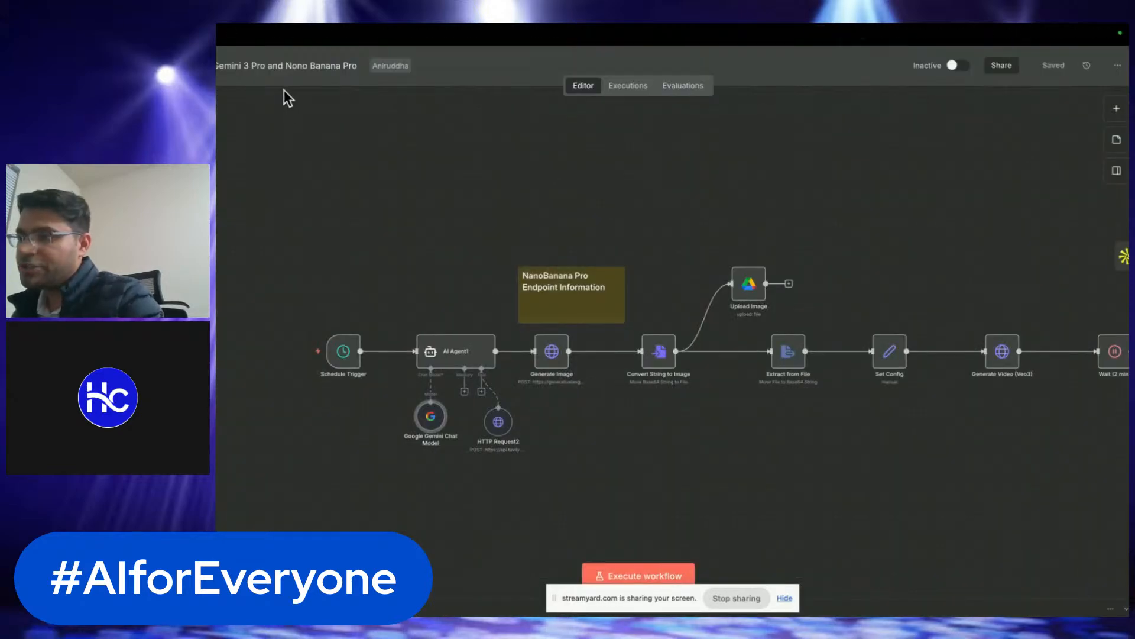
{"action": "scroll", "coordinate": [284, 98], "scroll_direction": "down", "scroll_amount": 6}
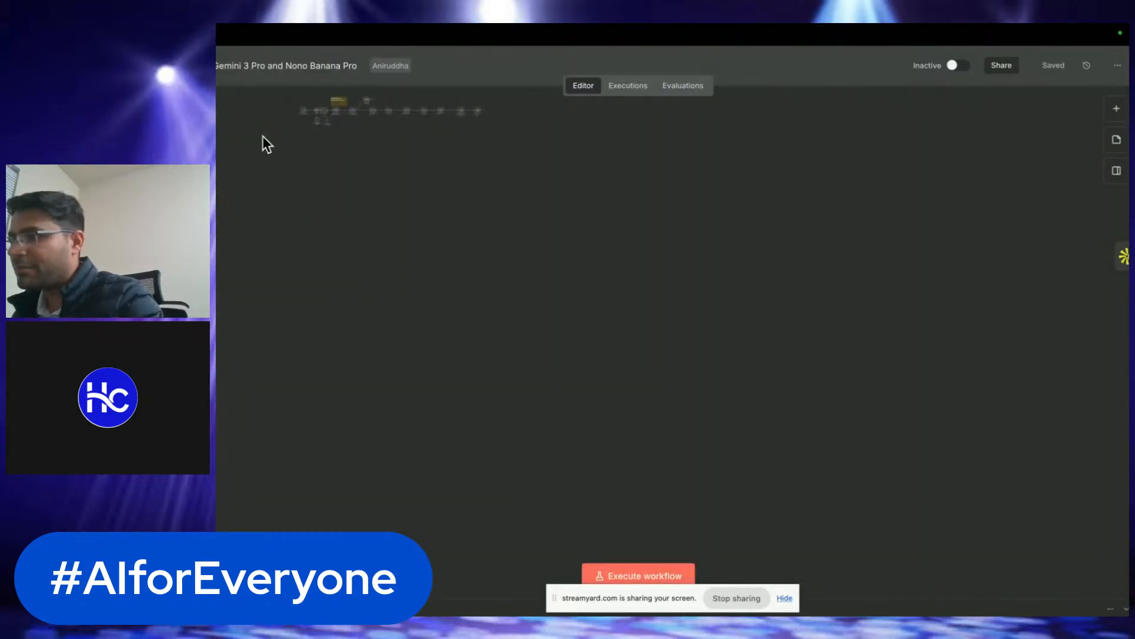
{"action": "key", "text": "1"}
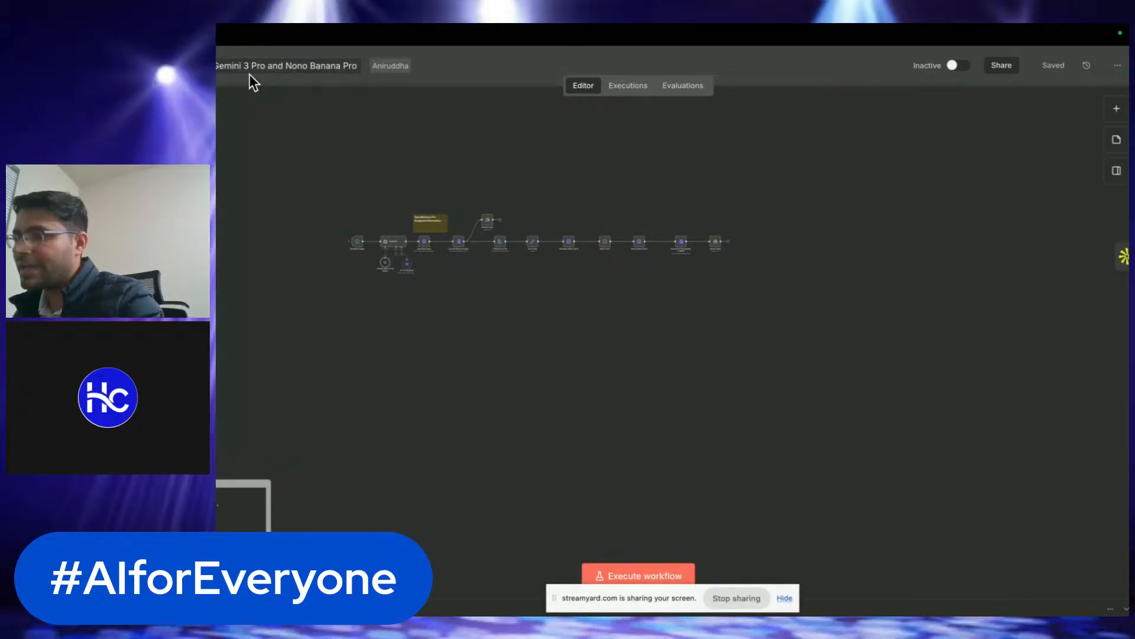
{"action": "left_click", "coordinate": [233, 106]}
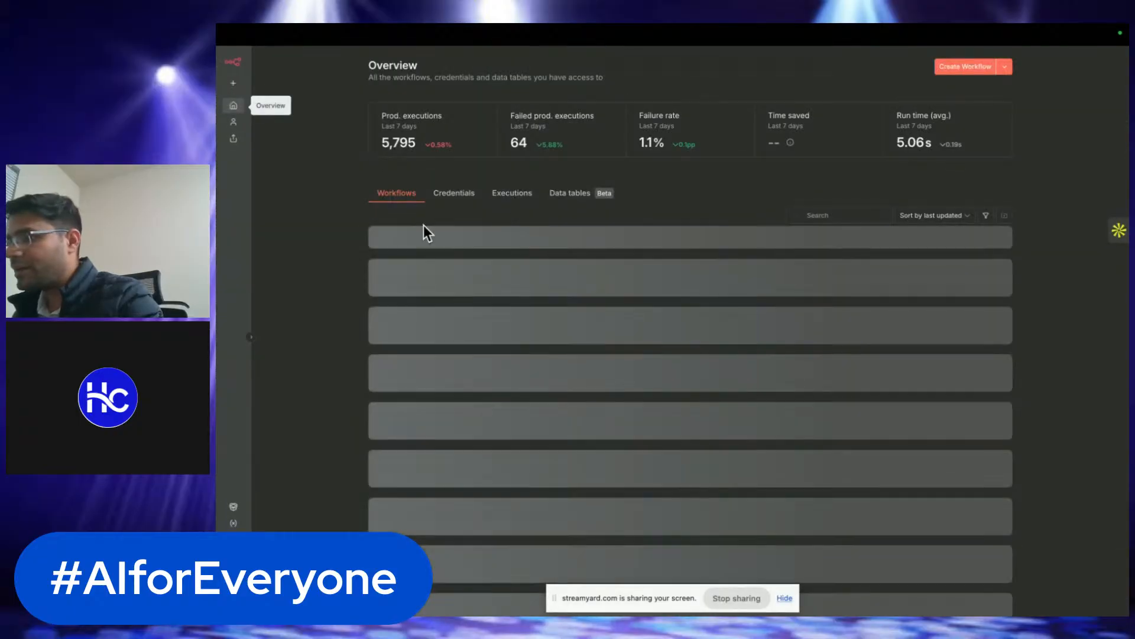
{"action": "scroll", "coordinate": [680, 393], "scroll_direction": "down", "scroll_amount": 6}
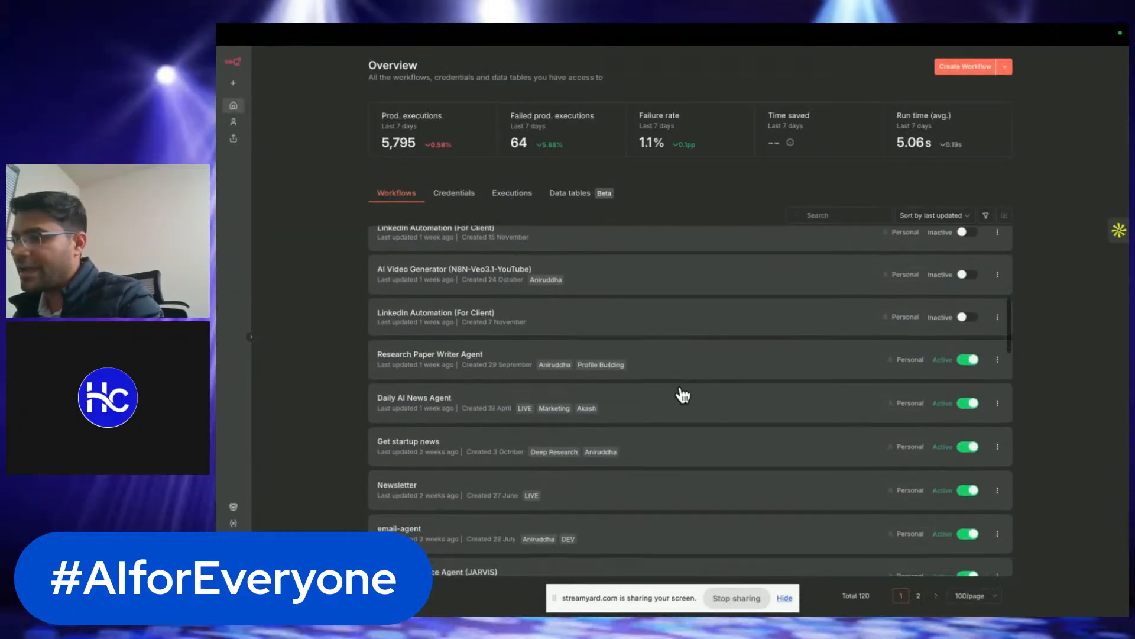
{"action": "scroll", "coordinate": [683, 395], "scroll_direction": "down", "scroll_amount": 10}
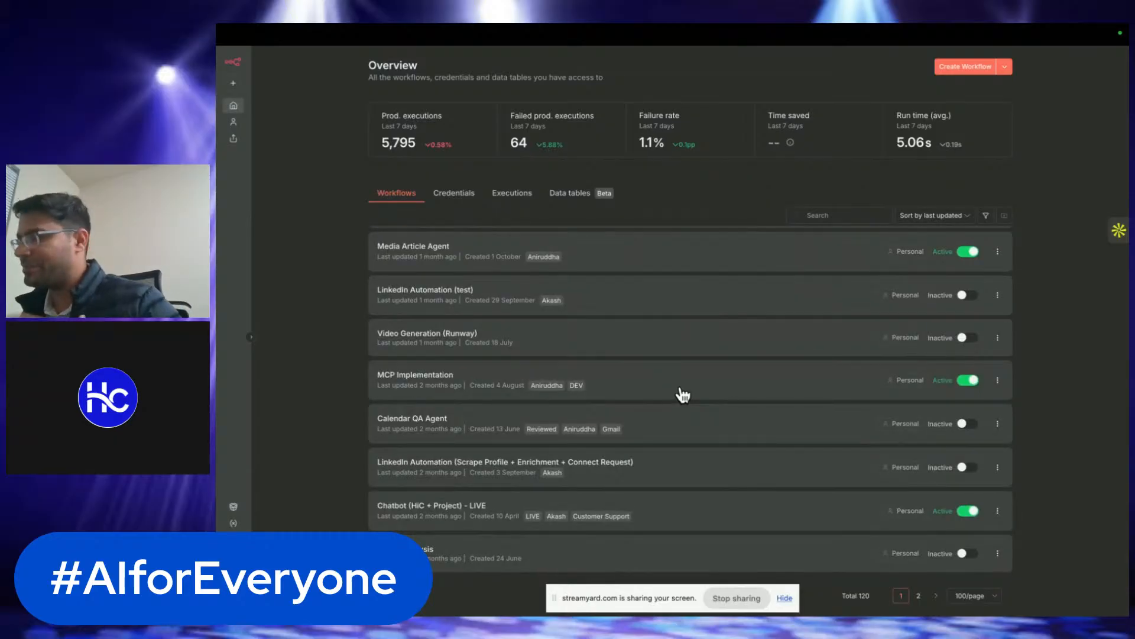
{"action": "scroll", "coordinate": [682, 394], "scroll_direction": "up", "scroll_amount": 15}
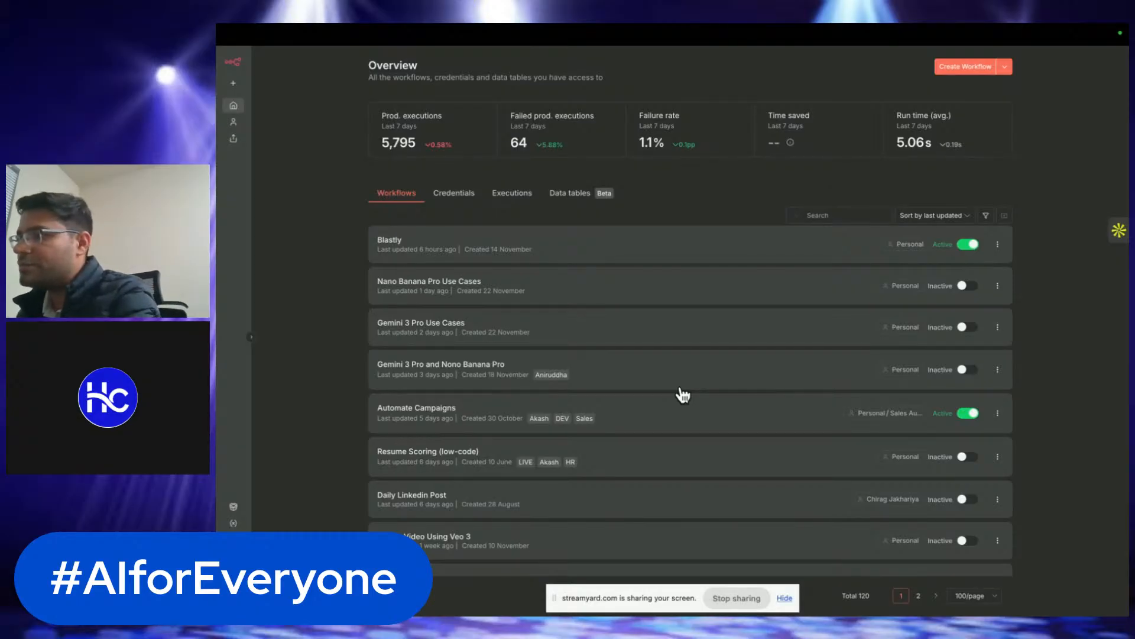
- Create a new blank workflow in the n8n cloud account
{"action": "mouse_move", "coordinate": [335, 31]}
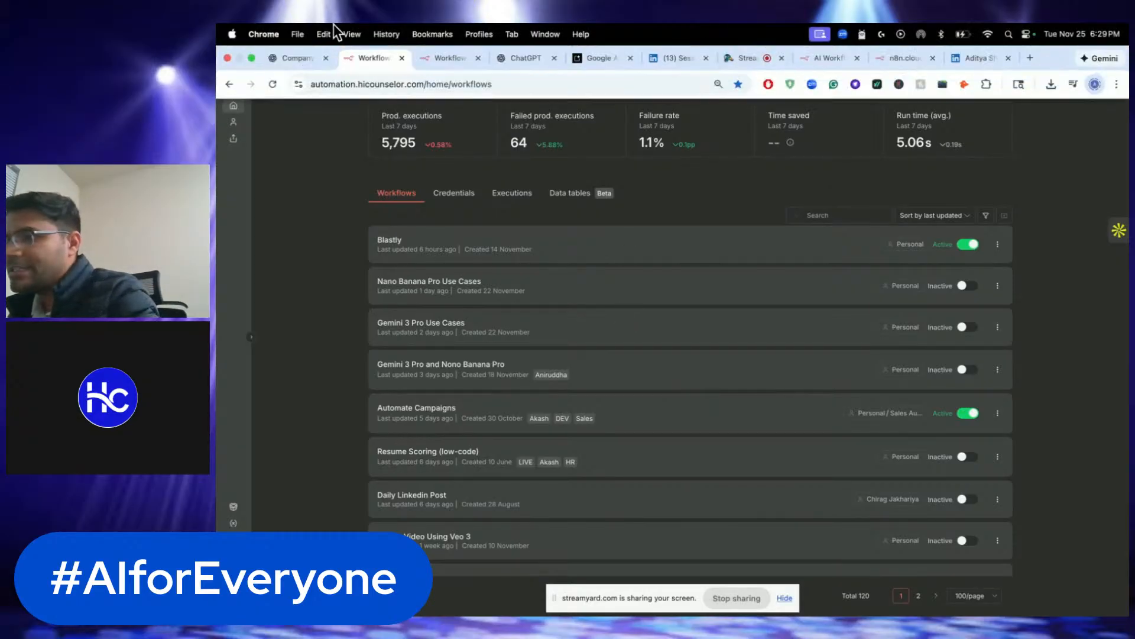
{"action": "left_click", "coordinate": [435, 58]}
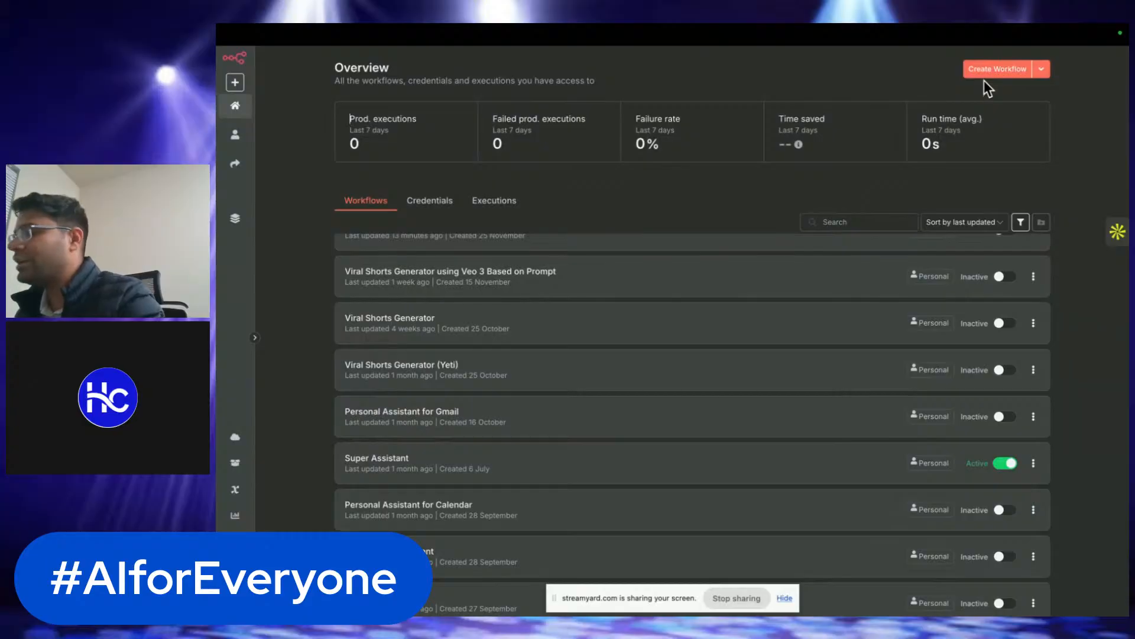
{"action": "left_click", "coordinate": [985, 75]}
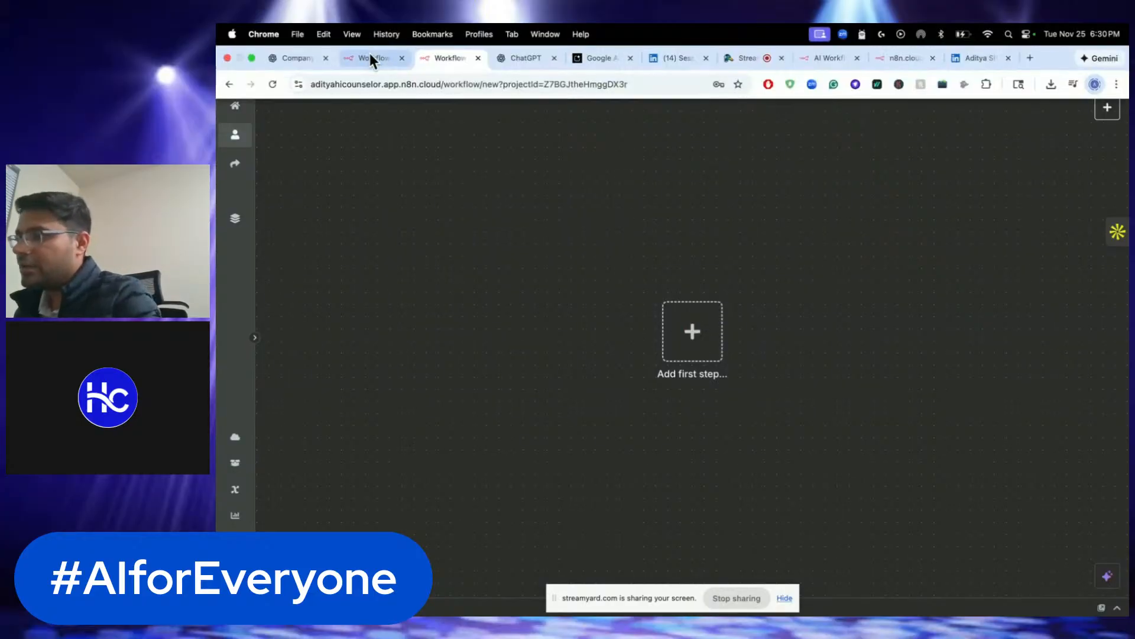
- Open the Gemini 3 Pro and Nono Banana Pro workflow and examine its Schedule Trigger, AI Agent1, attached sub-nodes and Generate Image node
{"action": "left_click", "coordinate": [375, 56]}
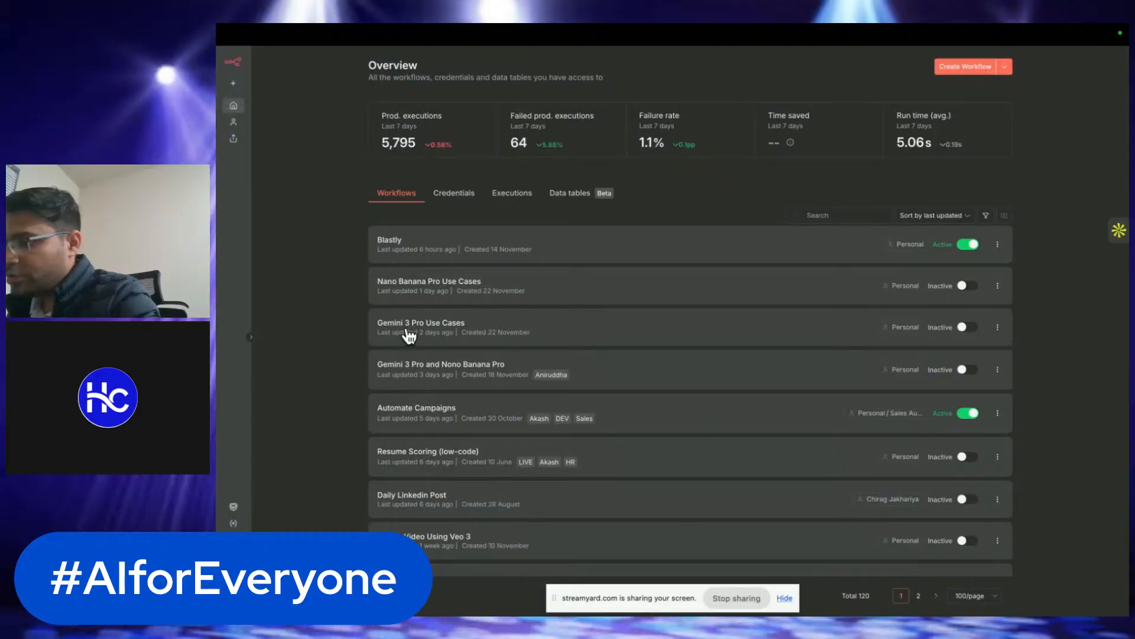
{"action": "left_click", "coordinate": [408, 372]}
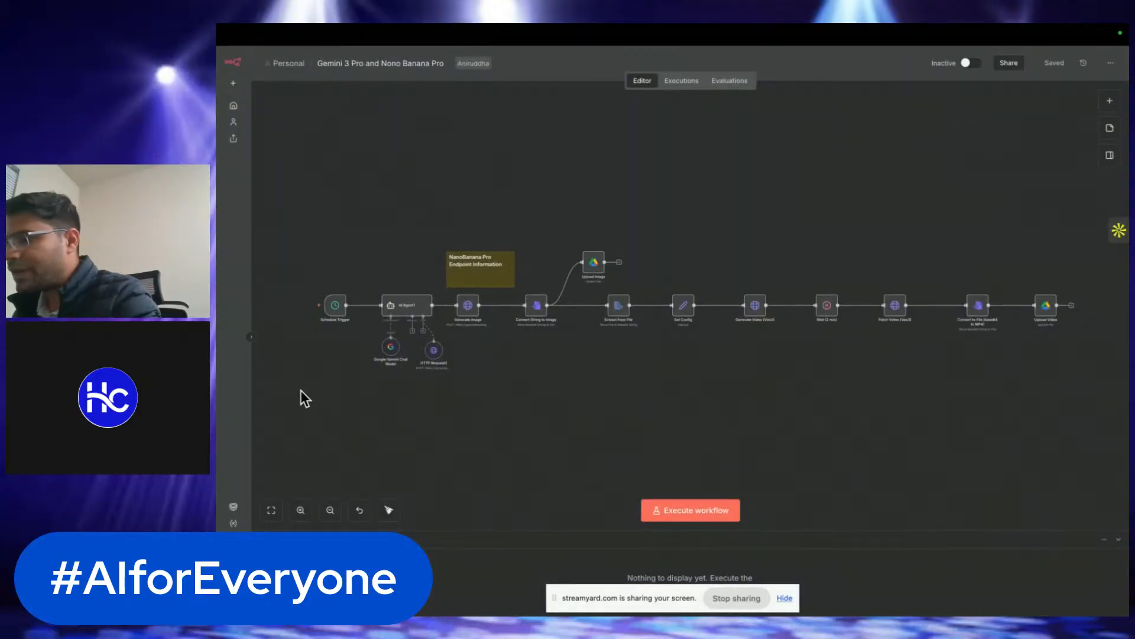
{"action": "scroll", "coordinate": [301, 389], "scroll_direction": "up", "scroll_amount": 5}
{"action": "scroll", "coordinate": [657, 298], "scroll_direction": "left", "scroll_amount": 1}
{"action": "scroll", "coordinate": [657, 298], "scroll_direction": "up", "scroll_amount": 1}
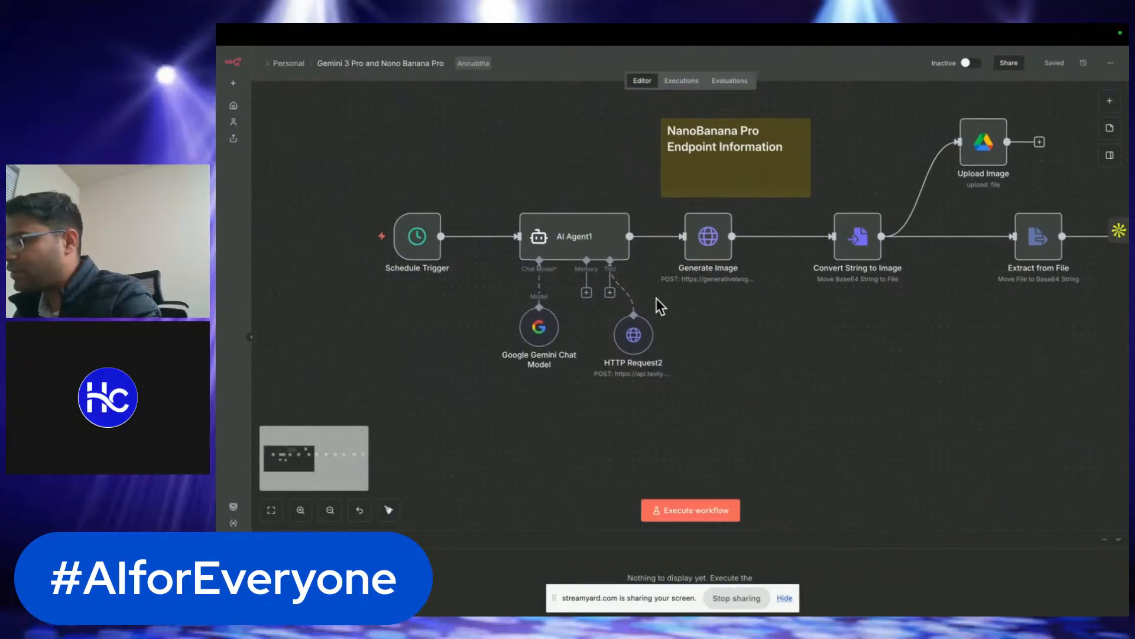
{"action": "scroll", "coordinate": [656, 298], "scroll_direction": "up", "scroll_amount": 2}
{"action": "scroll", "coordinate": [656, 298], "scroll_direction": "left", "scroll_amount": 2}
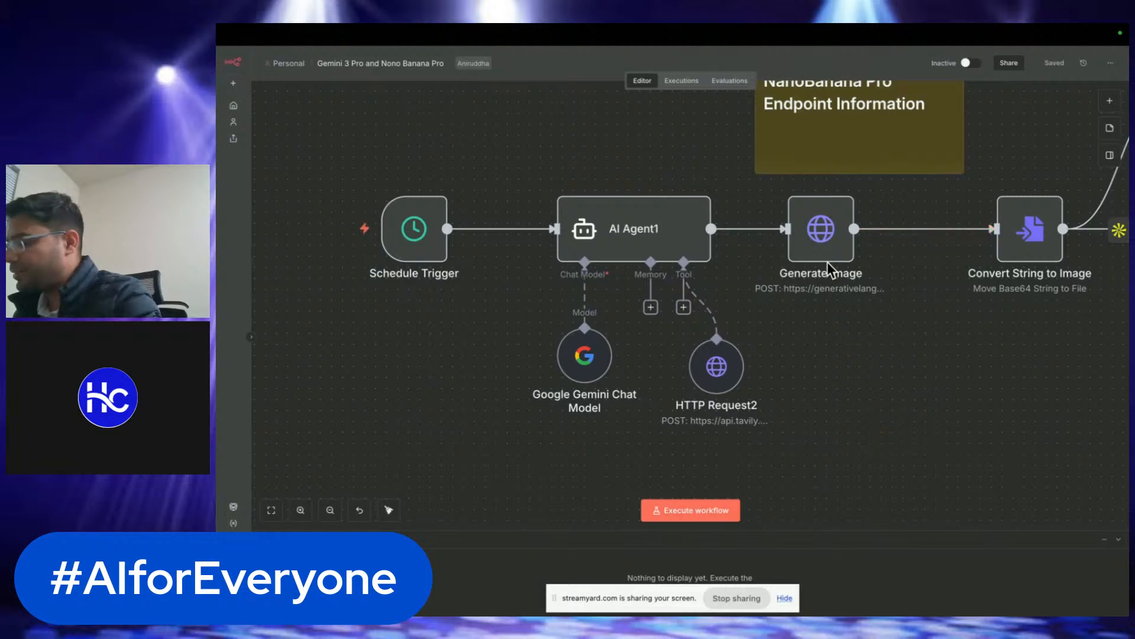
{"action": "mouse_move", "coordinate": [579, 30]}
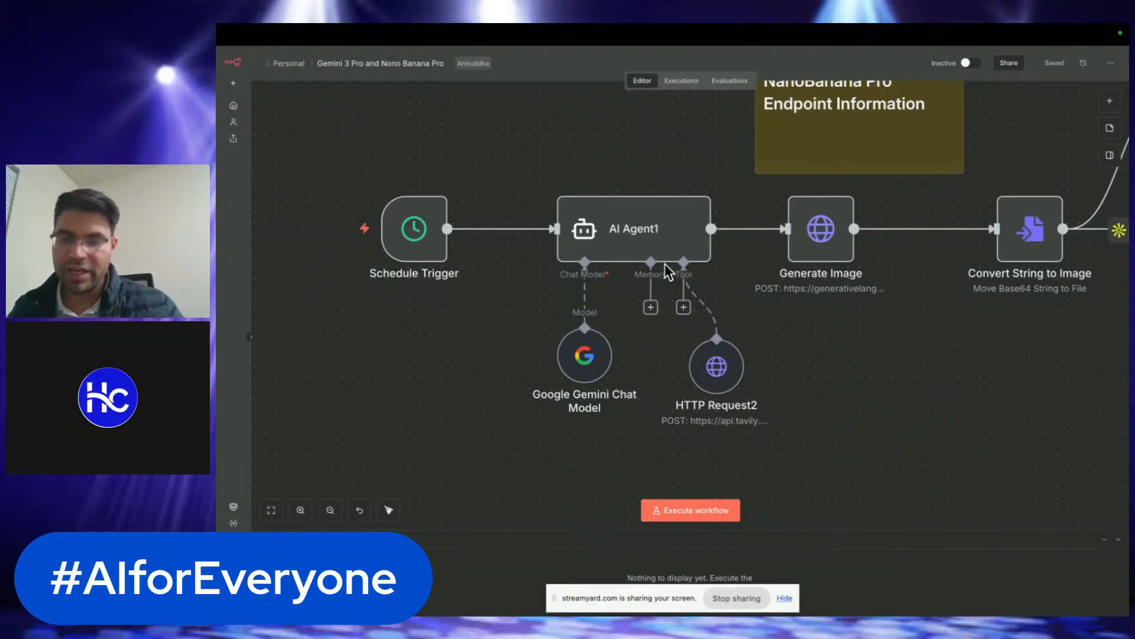
{"action": "left_click", "coordinate": [424, 248]}
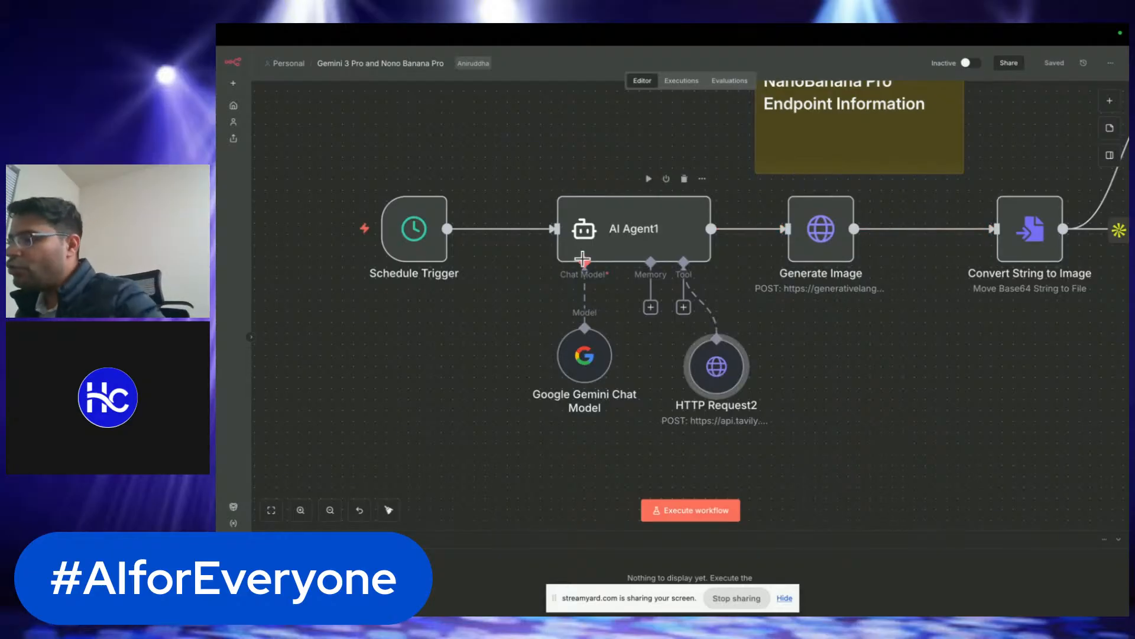
- Return to the new blank workflow and open the list of trigger nodes
{"action": "mouse_move", "coordinate": [828, 56]}
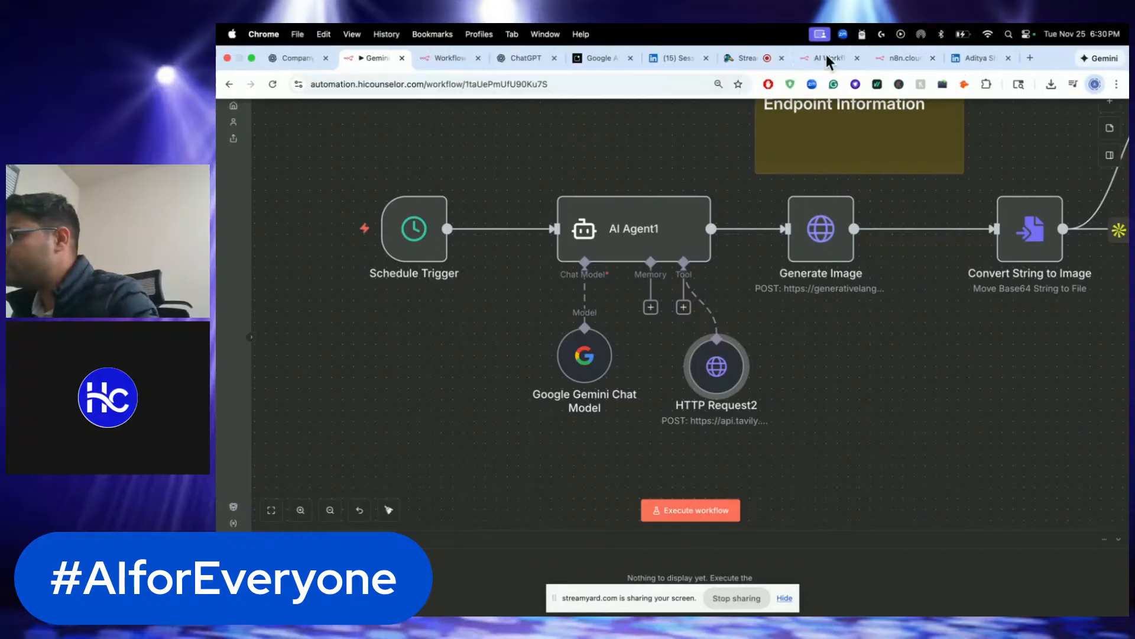
{"action": "left_click", "coordinate": [440, 58]}
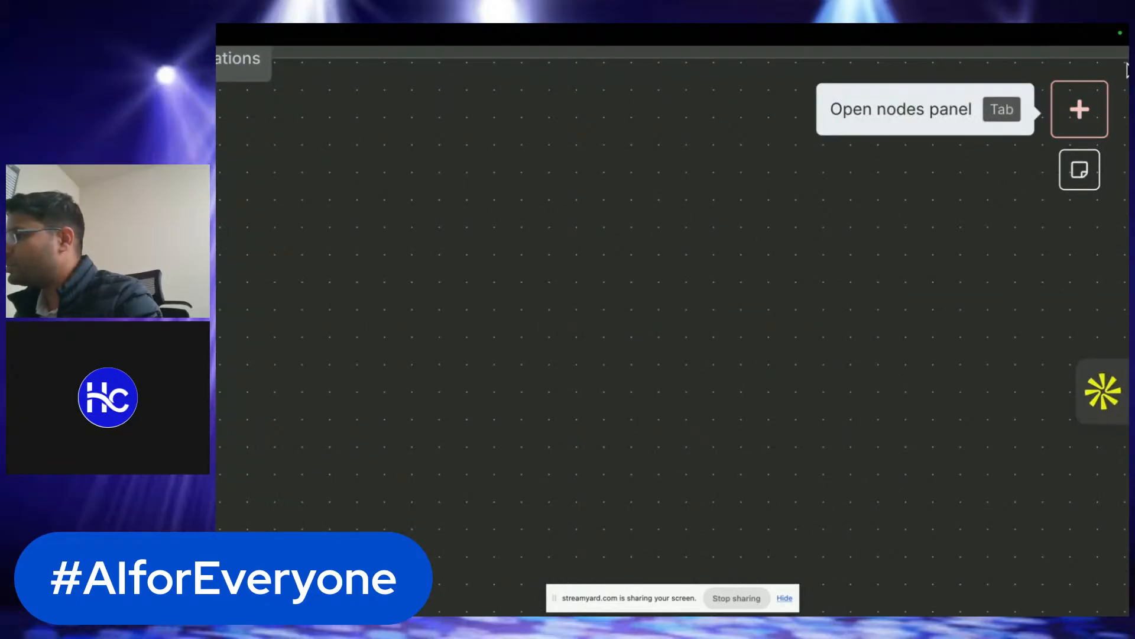
{"action": "left_click", "coordinate": [1080, 109]}
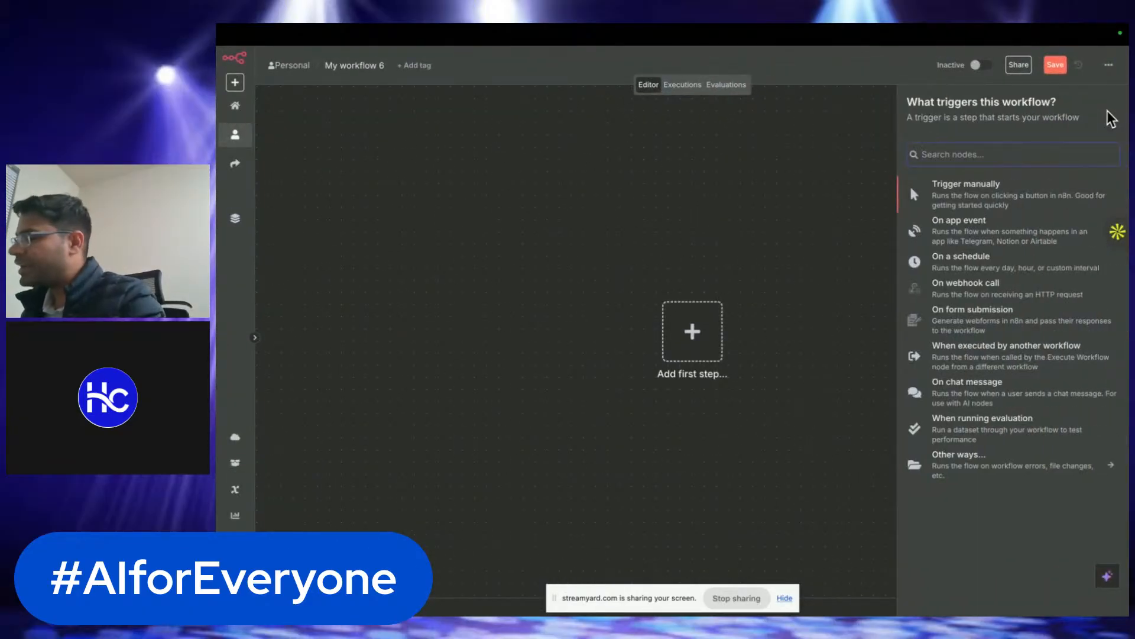
- Look at AI Agent1 in the Gemini 3 Pro and Nono Banana Pro workflow and show the node categories available there
{"action": "mouse_move", "coordinate": [591, 55]}
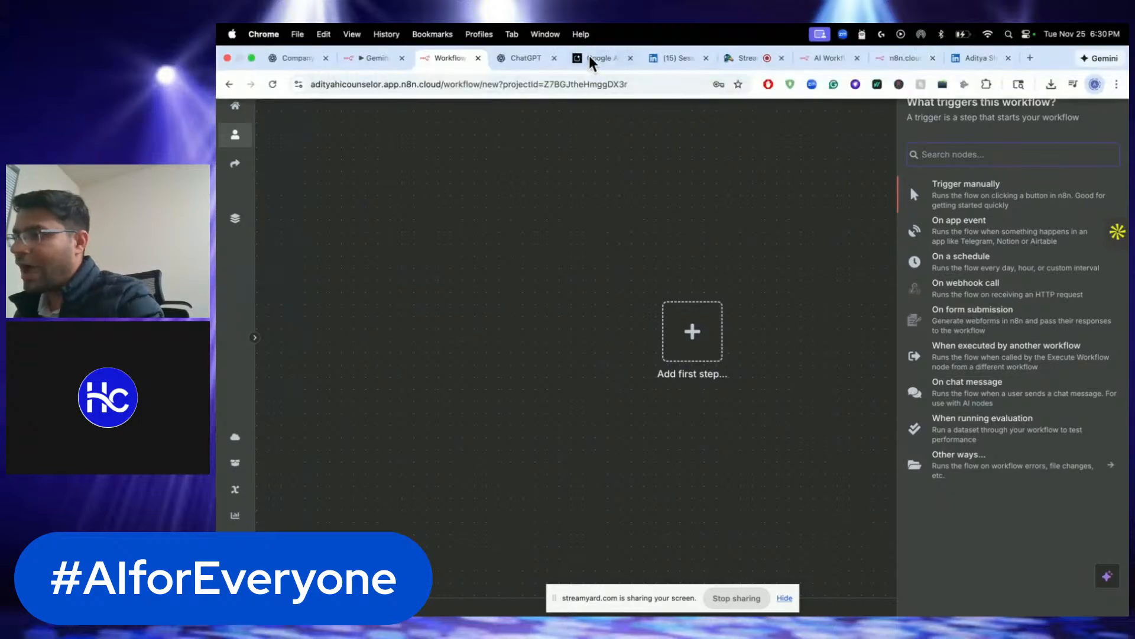
{"action": "left_click", "coordinate": [387, 59]}
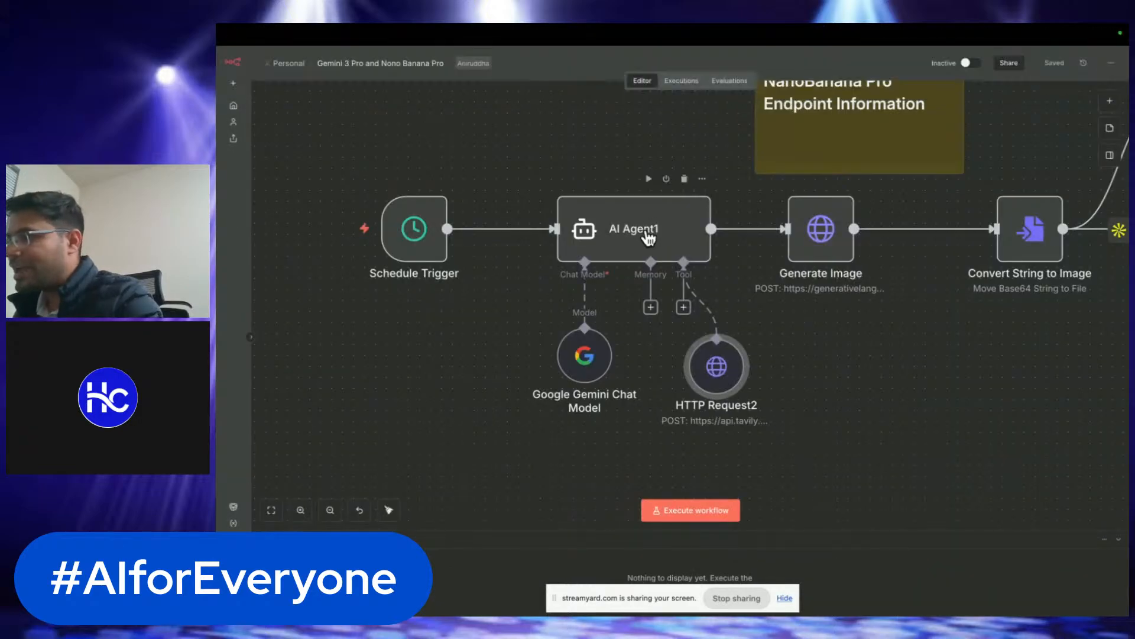
{"action": "key", "text": "Tab"}
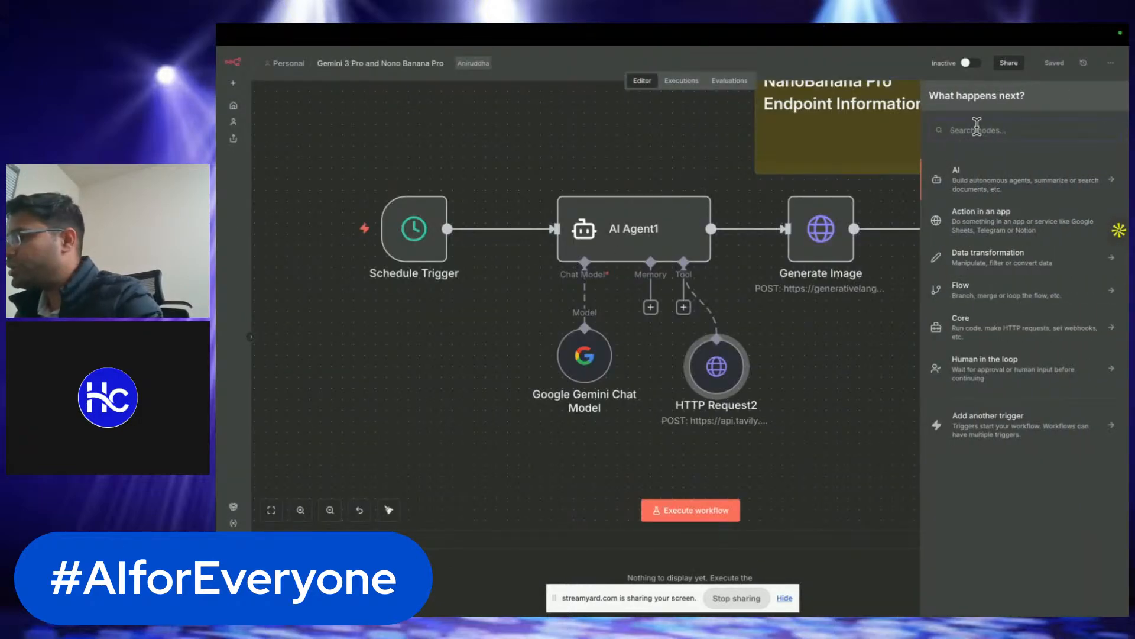
- Search the nodes for the AI agent in the new blank workflow and add an AI Agent node
{"action": "mouse_move", "coordinate": [431, 27]}
{"action": "left_click", "coordinate": [443, 58]}
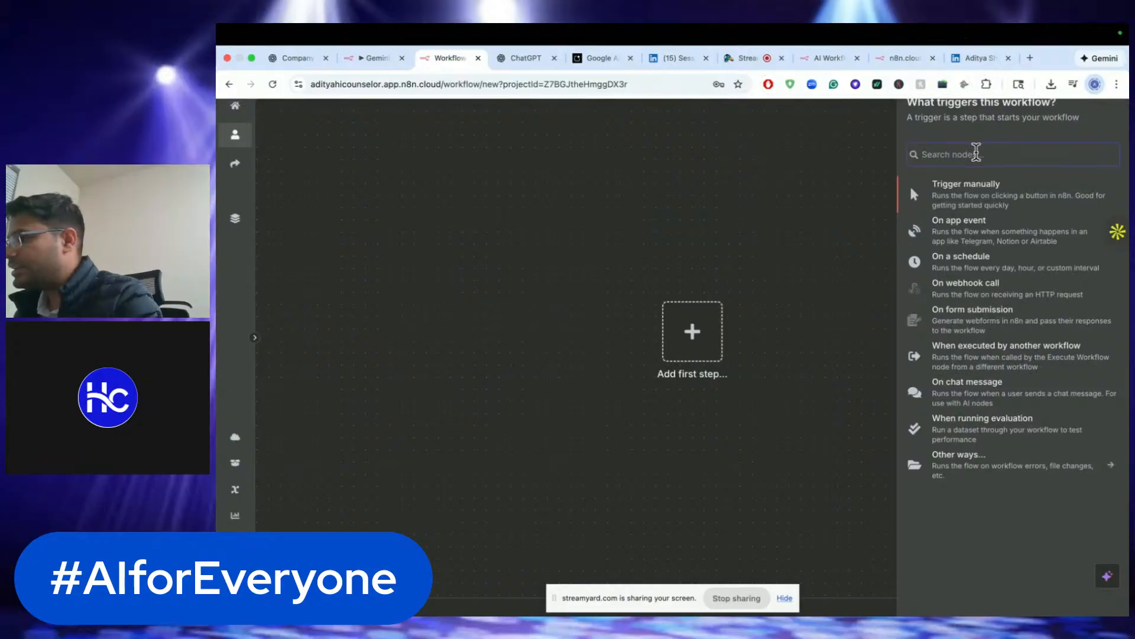
{"action": "type", "text": "AI AGe"}
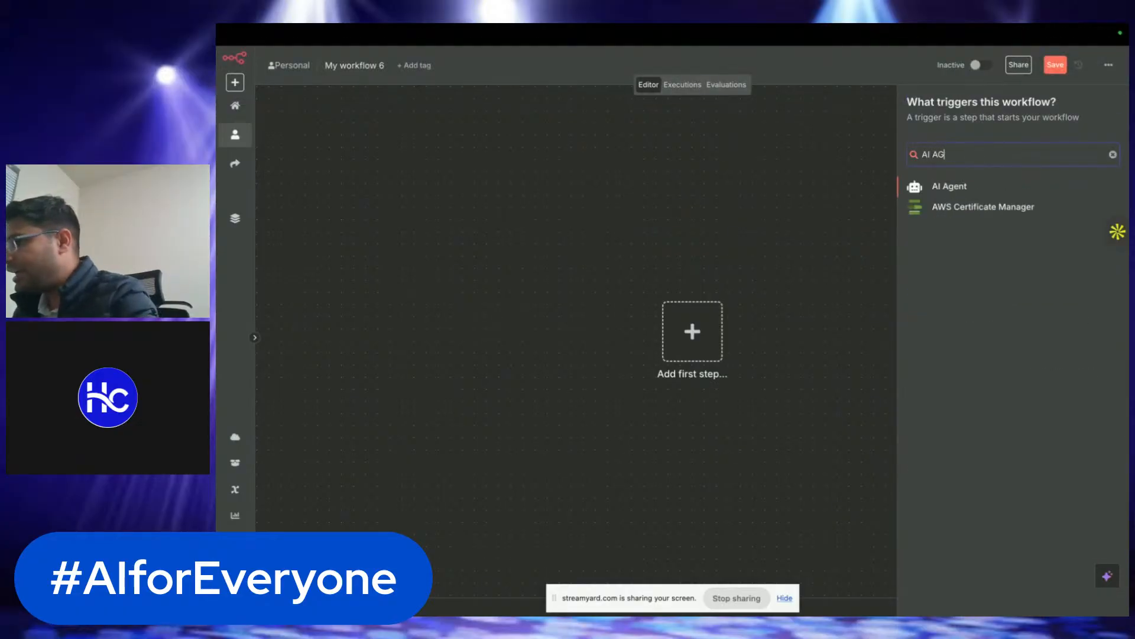
{"action": "left_click", "coordinate": [963, 188]}
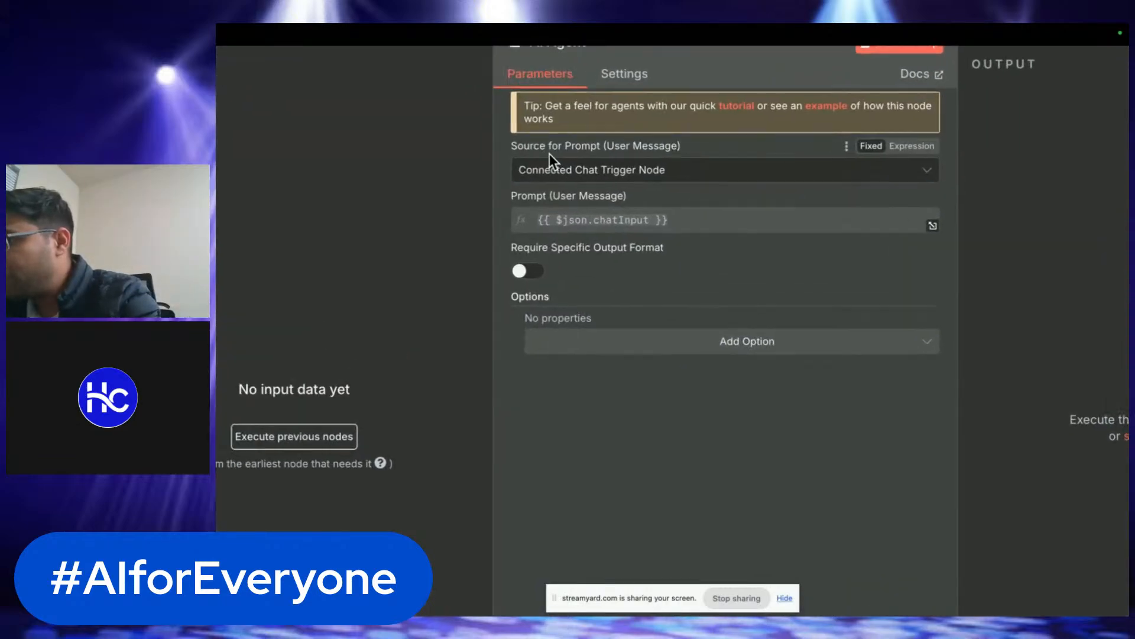
- Set the AI Agent's source for the user message prompt to Define below
{"action": "left_click", "coordinate": [593, 171]}
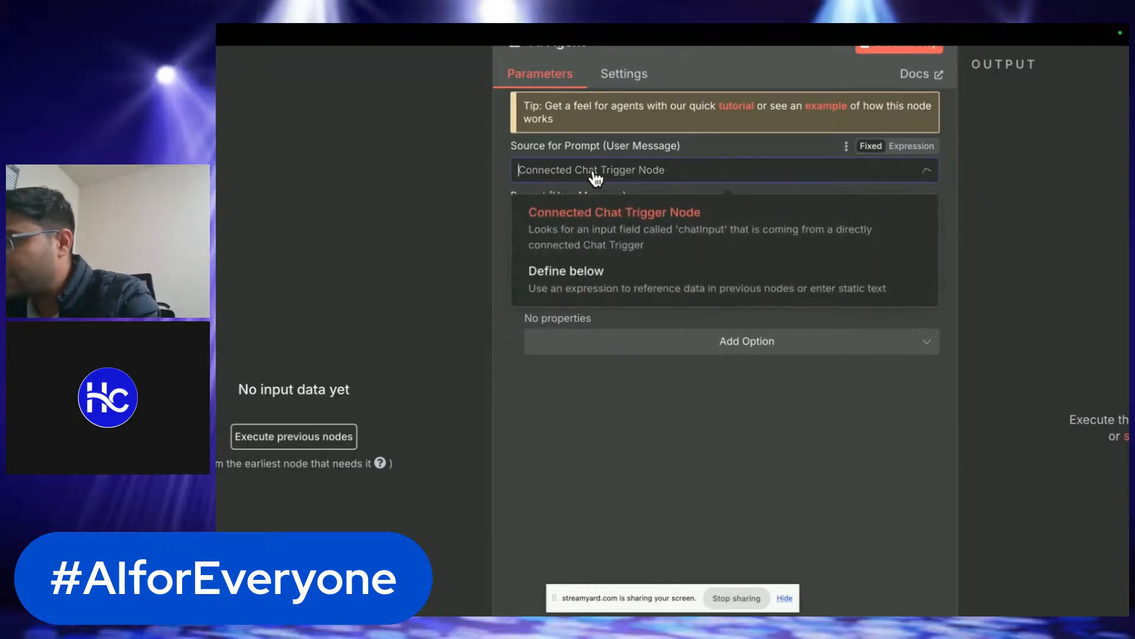
{"action": "left_click", "coordinate": [595, 273]}
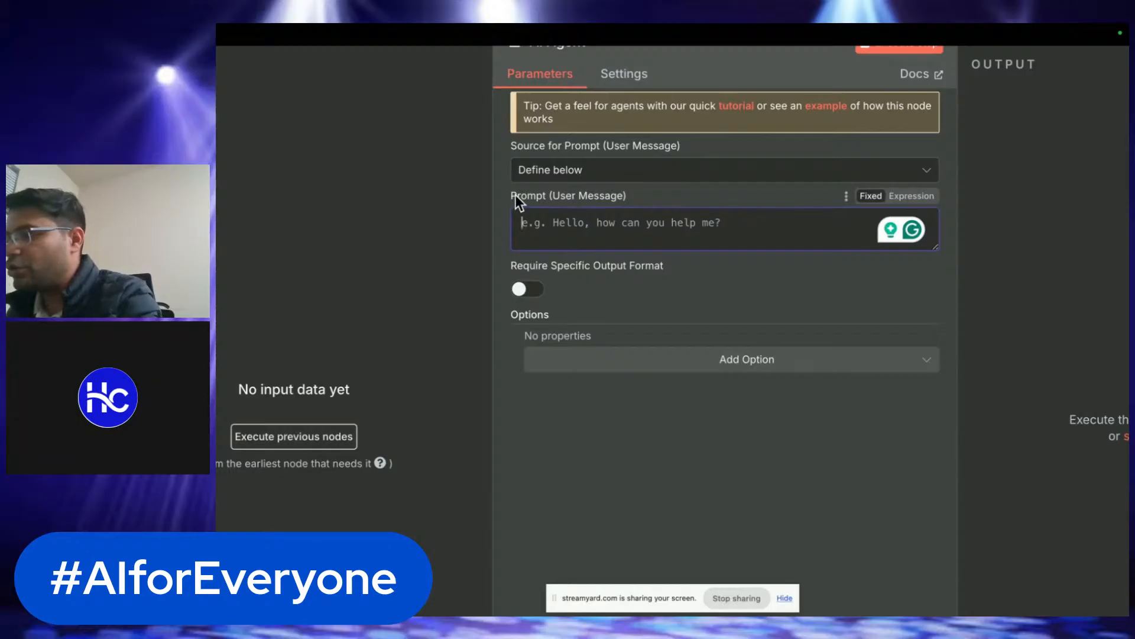
{"action": "left_click_drag", "start_coordinate": [515, 194], "coordinate": [626, 194]}
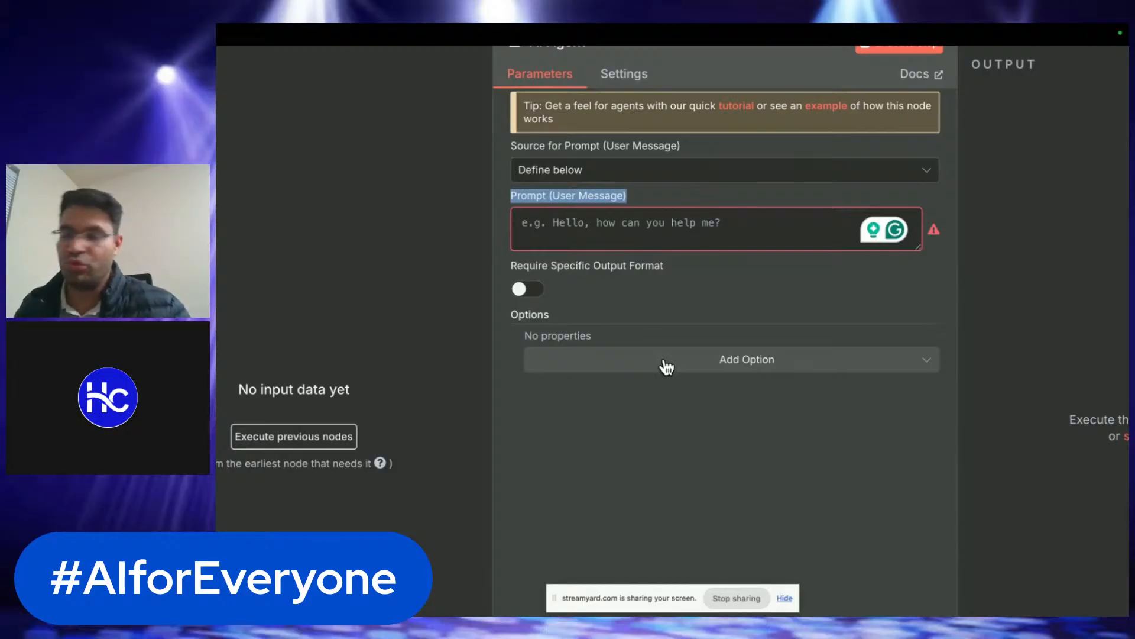
- Enter the user message prompt "Create an AI Image for me related to a jungle scene"
{"action": "left_click", "coordinate": [622, 243]}
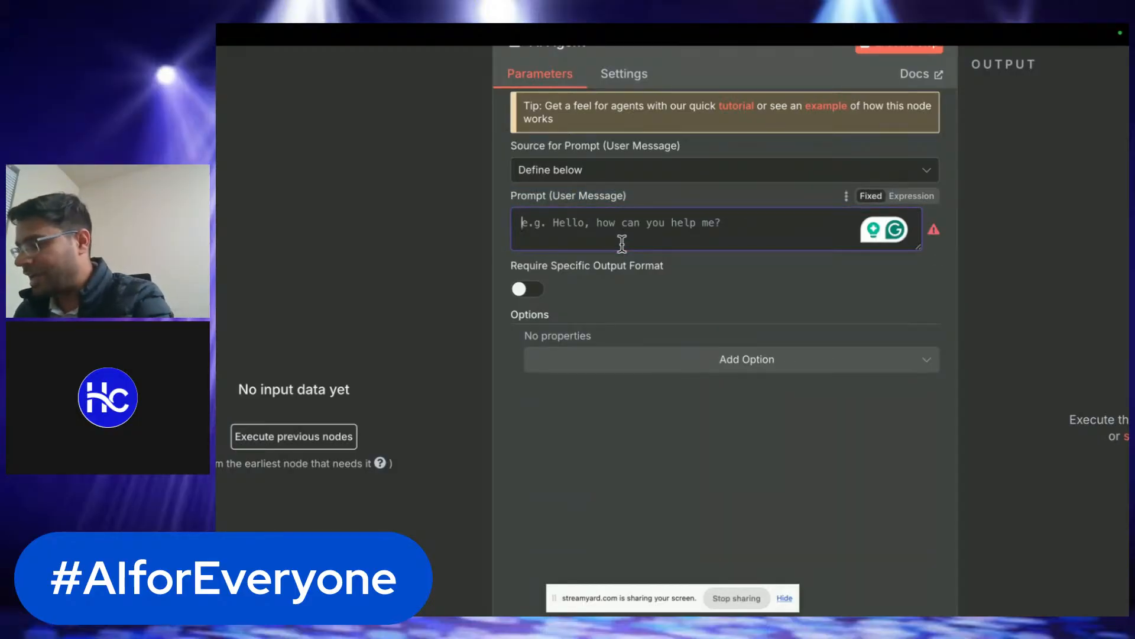
{"action": "type", "text": "Crete "}
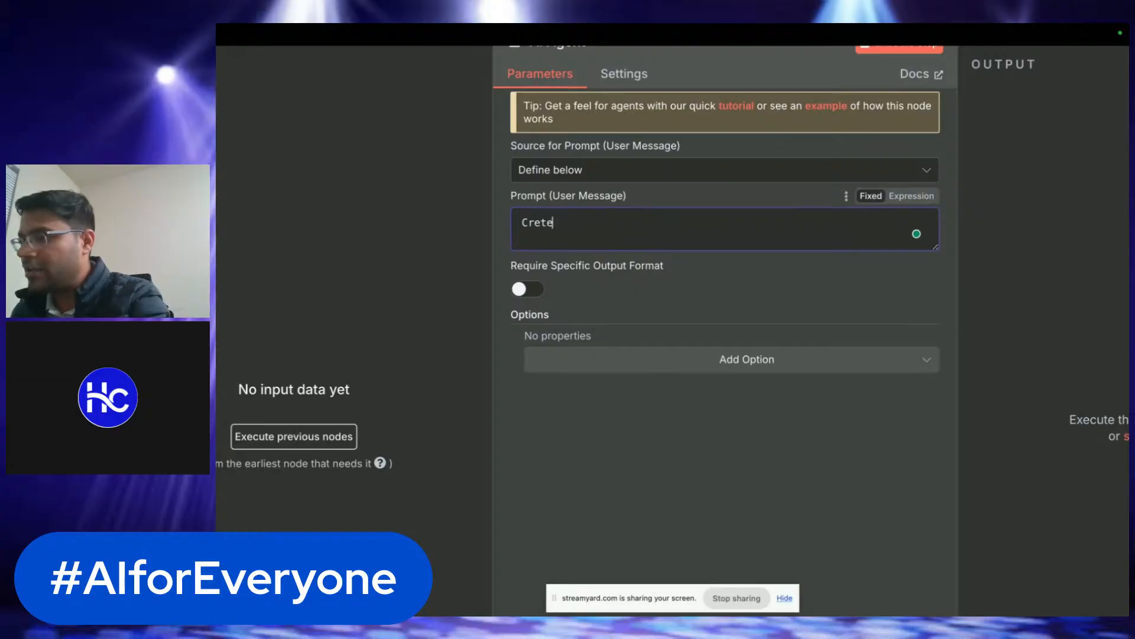
{"action": "key", "text": "BackSpace"}
{"action": "key", "text": "BackSpace"}
{"action": "key", "text": "BackSpace"}
{"action": "type", "text": "ate an "}
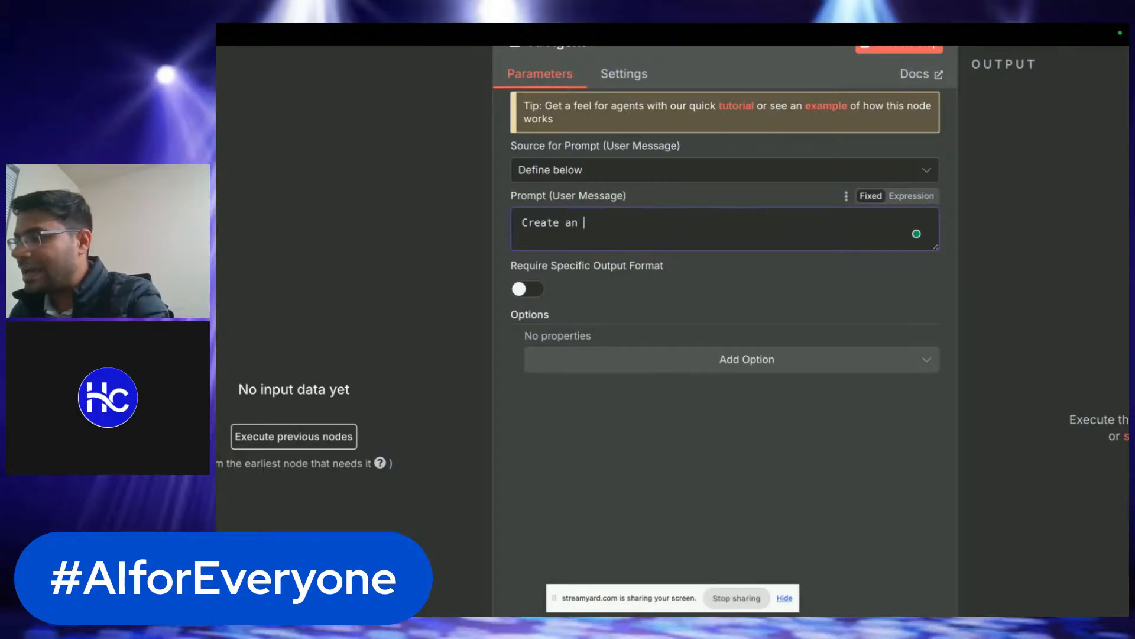
{"action": "type", "text": "AI Image for me"}
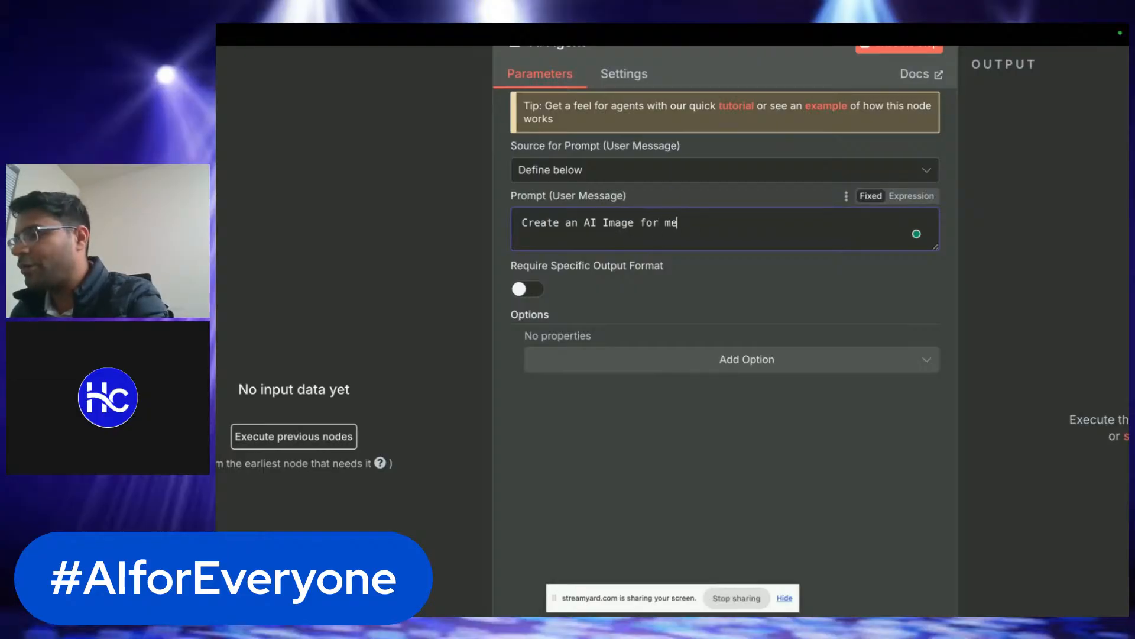
{"action": "type", "text": " related to a"}
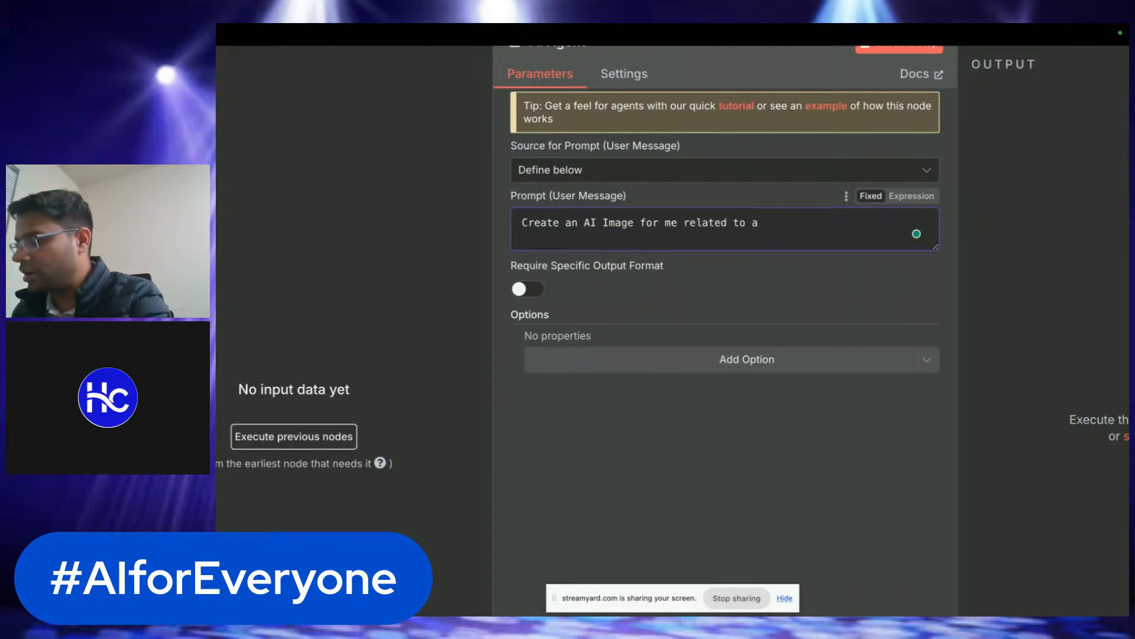
{"action": "type", "text": " jungle sc"}
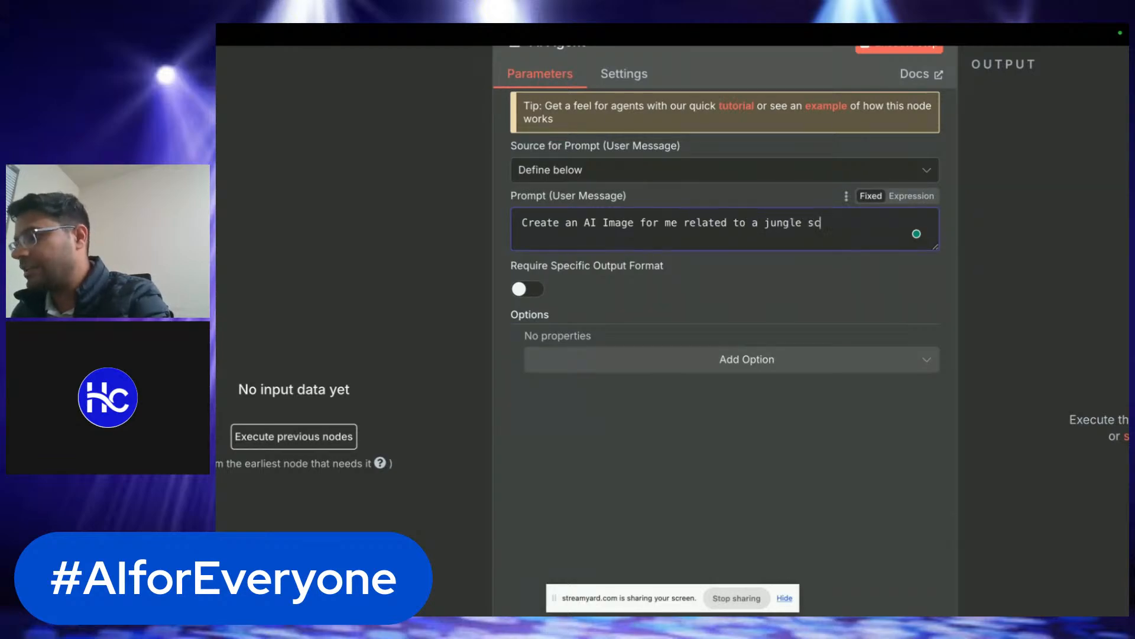
{"action": "type", "text": "ene"}
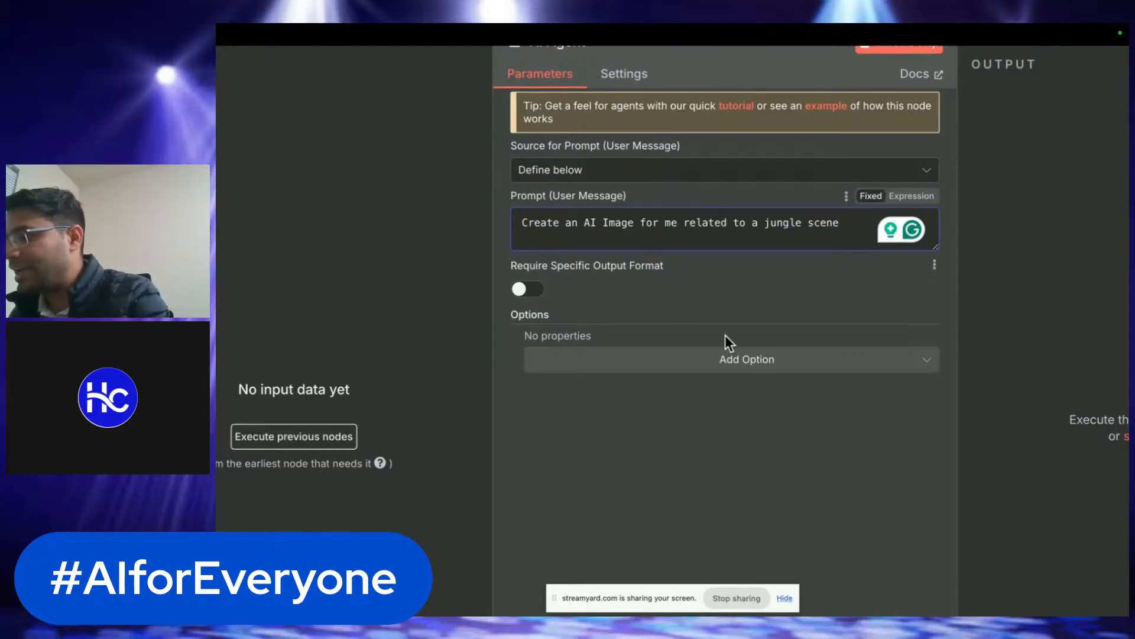
- Add the System Message option and replace its text with "When you create AI image for me, make sure:", followed by a dash list
{"action": "left_click", "coordinate": [740, 360]}
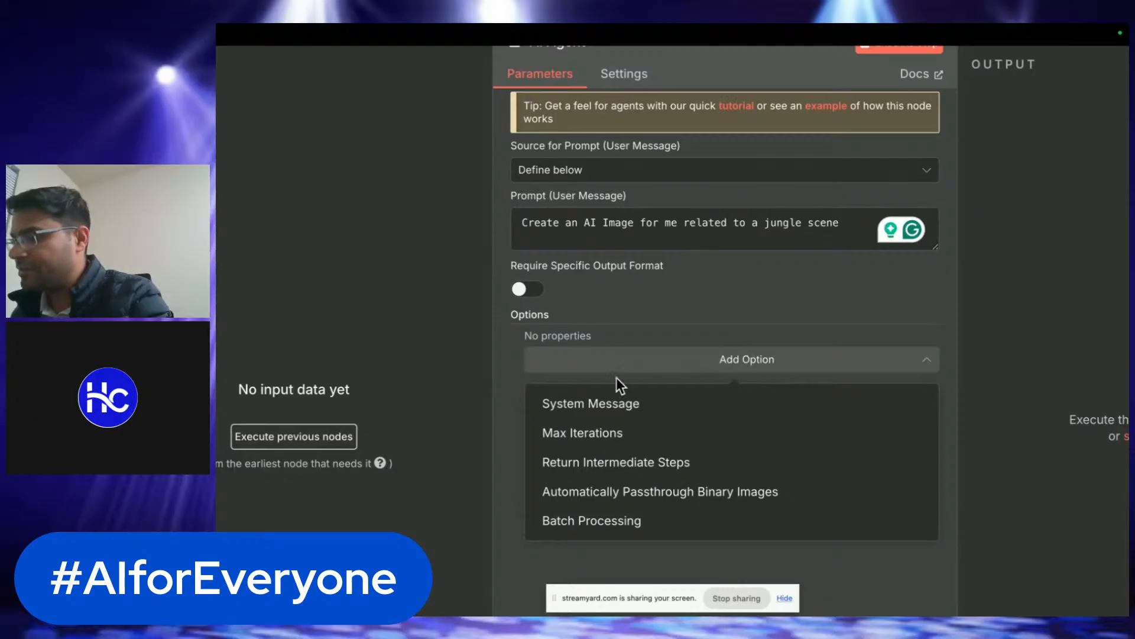
{"action": "left_click", "coordinate": [597, 402]}
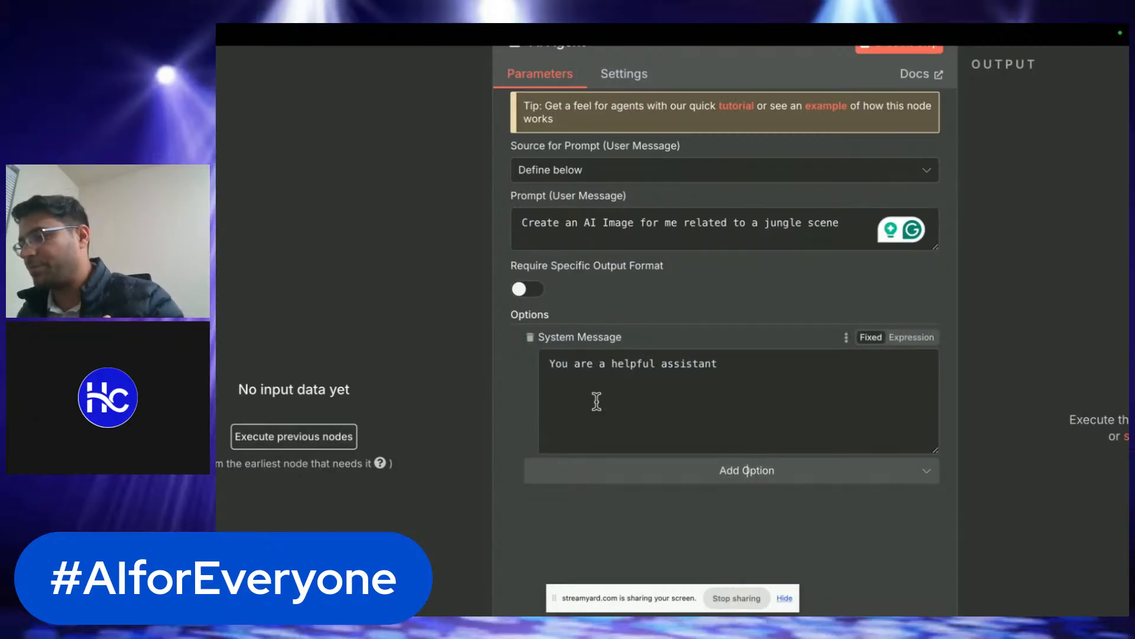
{"action": "left_click", "coordinate": [653, 363]}
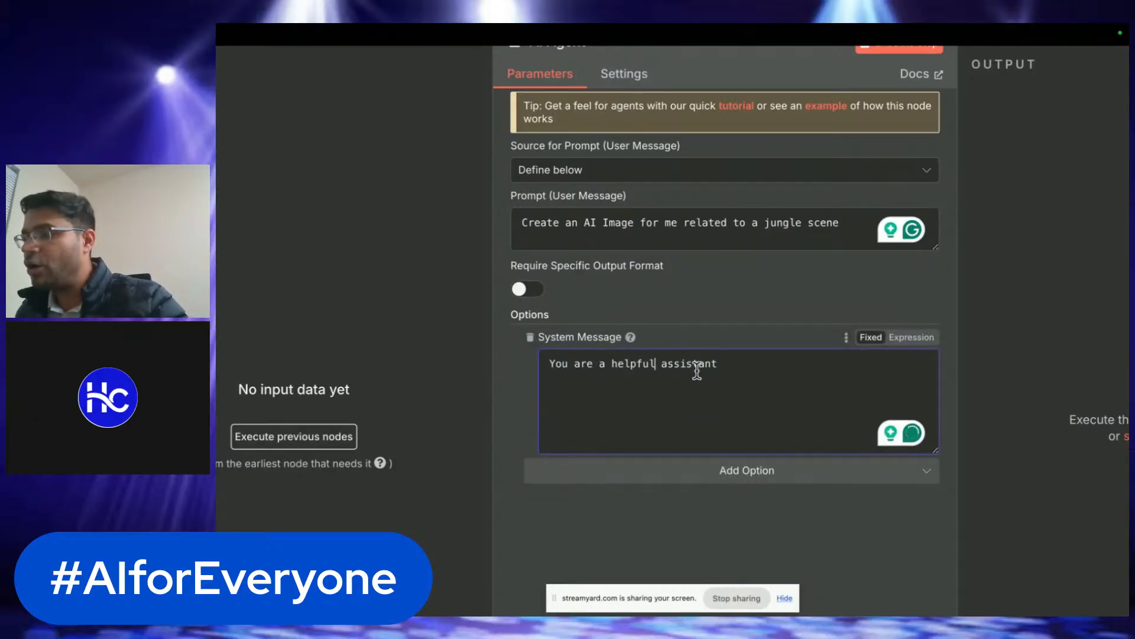
{"action": "key", "text": "ctrl+a"}
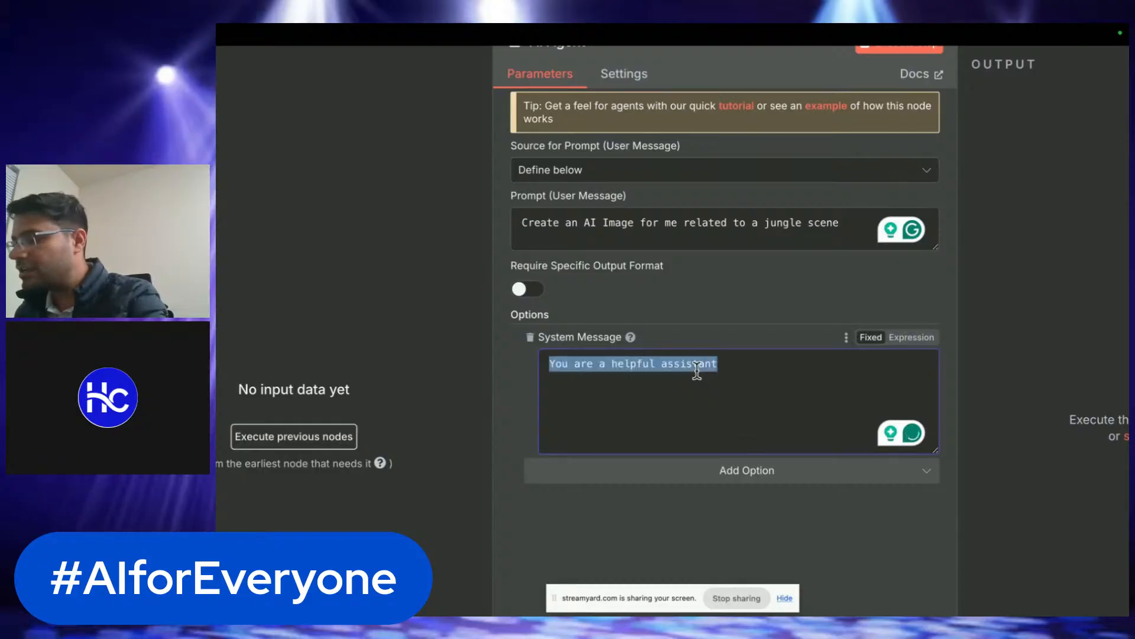
{"action": "type", "text": "When you cre"}
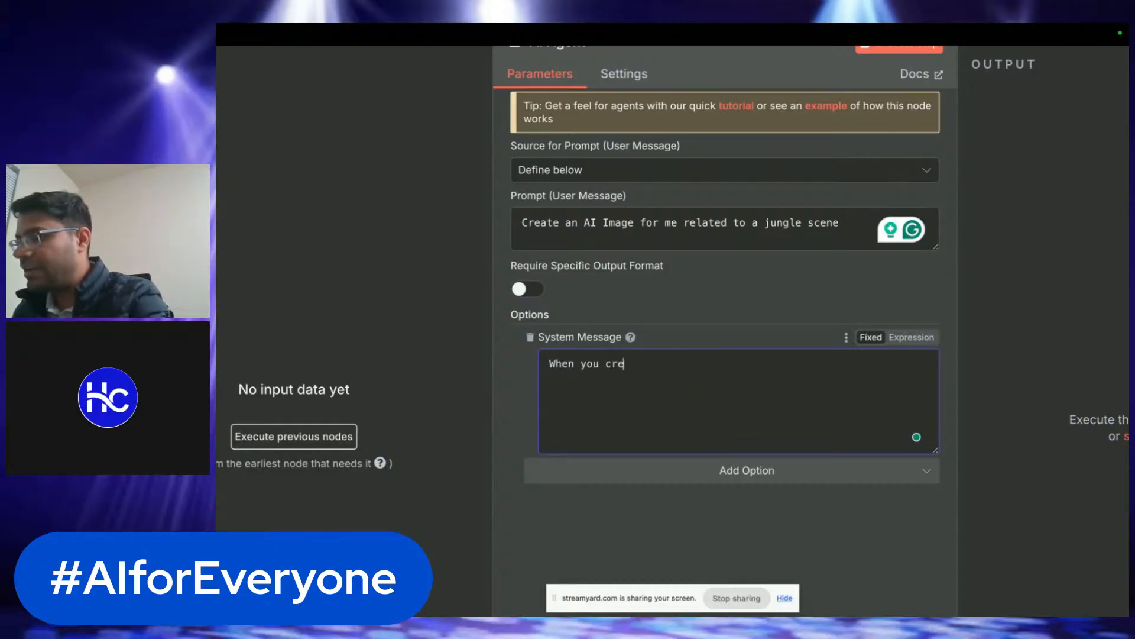
{"action": "type", "text": "ate aA"}
{"action": "key", "text": "BackSpace"}
{"action": "key", "text": "BackSpace"}
{"action": "type", "text": "AI"}
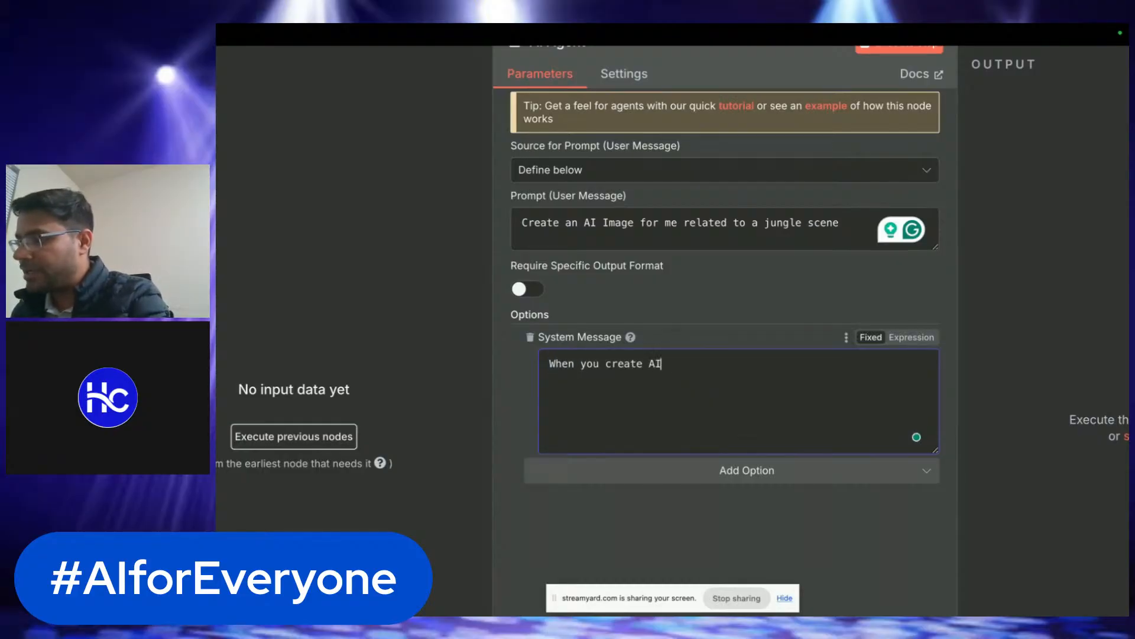
{"action": "type", "text": " im"}
{"action": "key", "text": "BackSpace"}
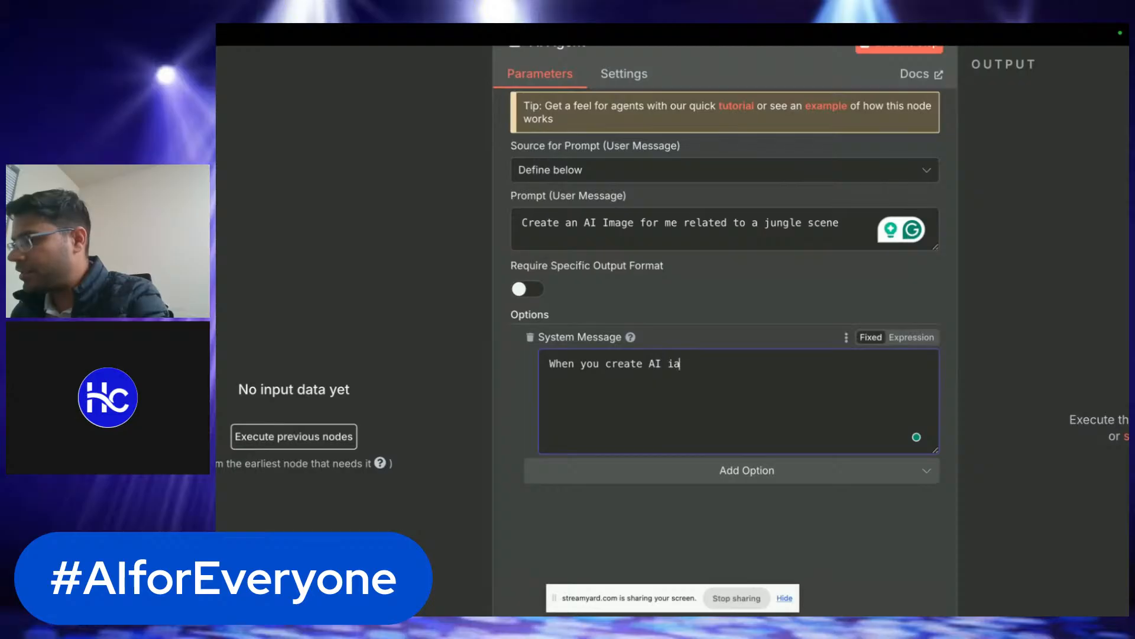
{"action": "type", "text": "mag e"}
{"action": "key", "text": "BackSpace"}
{"action": "key", "text": "BackSpace"}
{"action": "type", "text": "e for"}
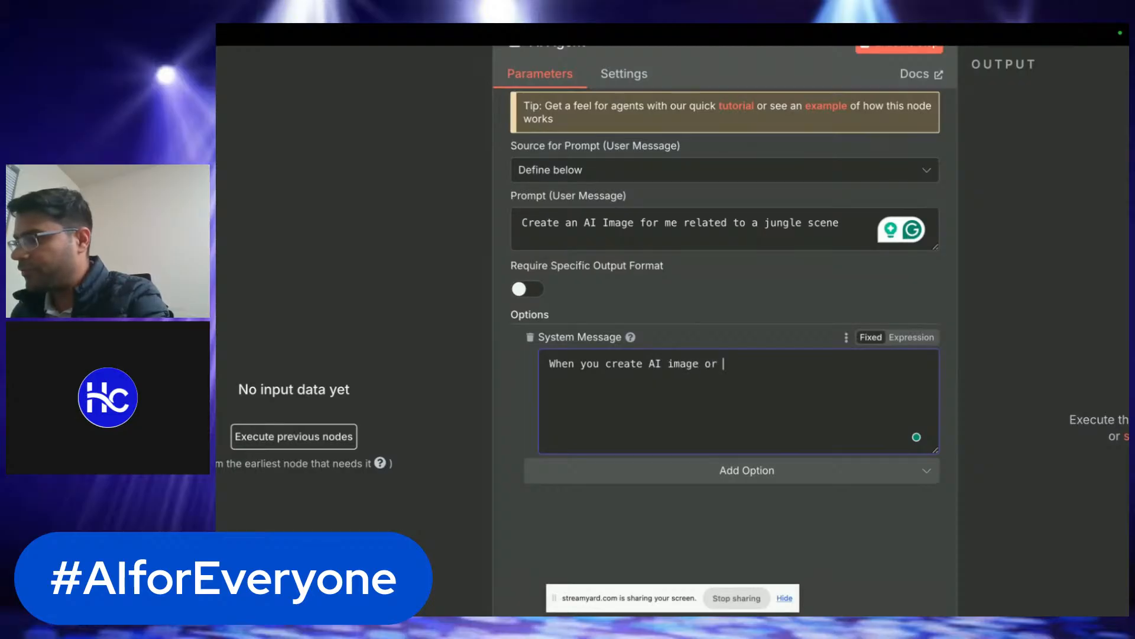
{"action": "type", "text": " me:"}
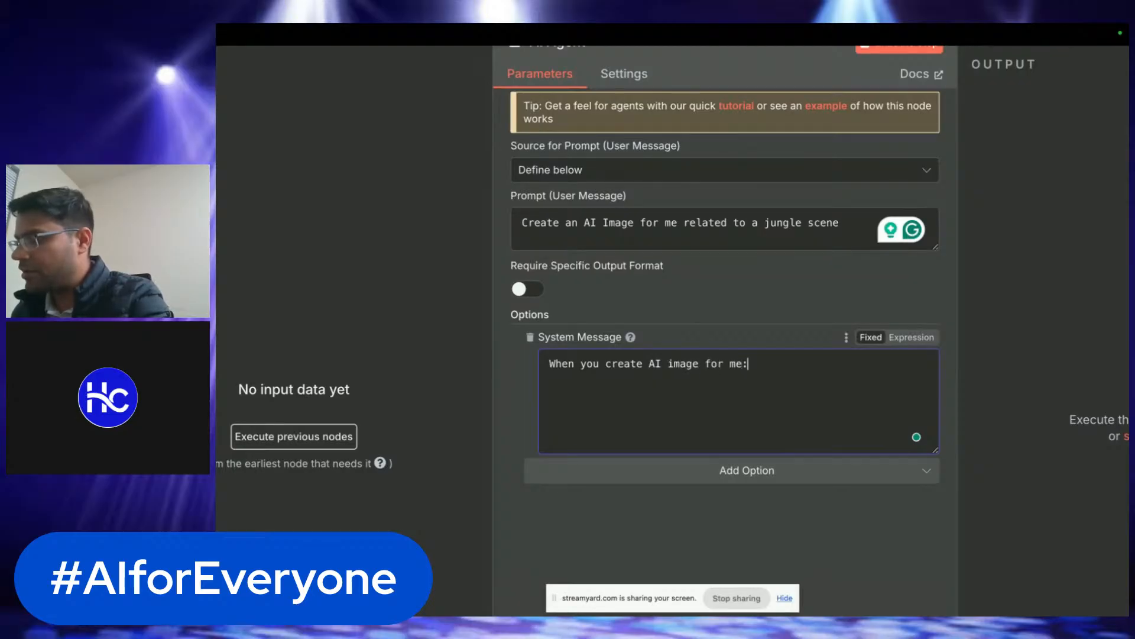
{"action": "key", "text": "BackSpace"}
{"action": "type", "text": ", make su"}
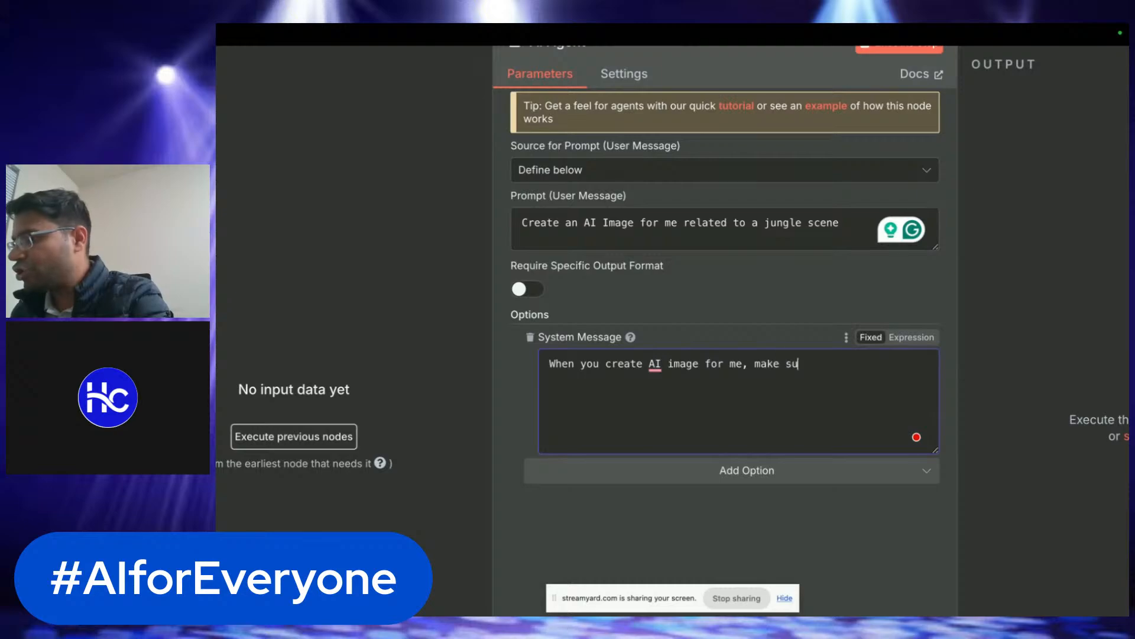
{"action": "type", "text": "re:- Y"}
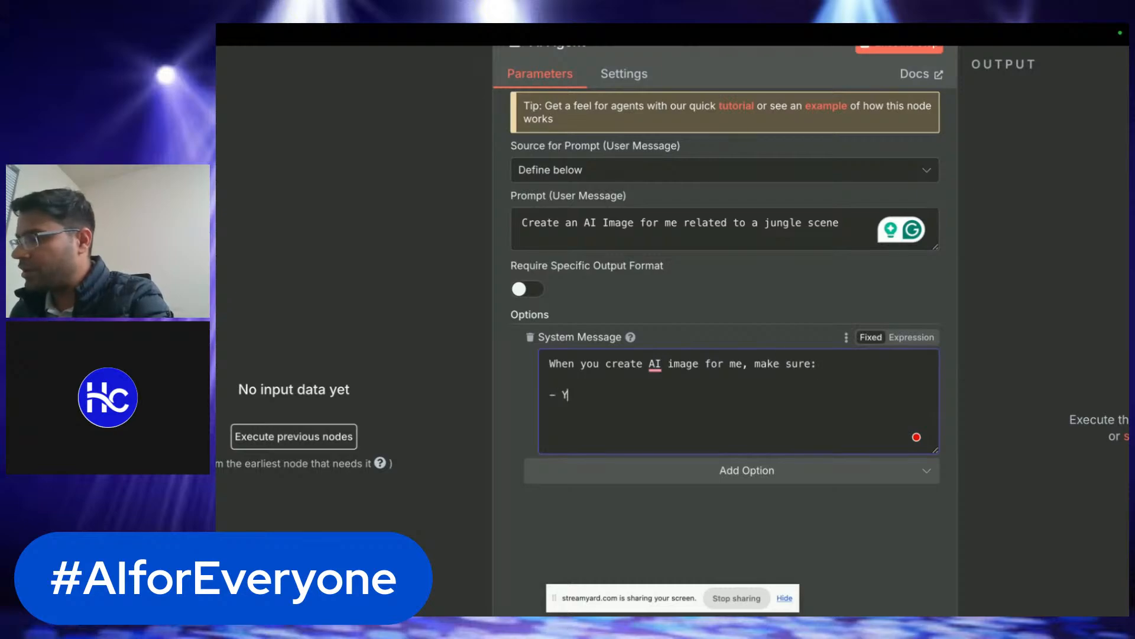
- List "You use original ideas" and "make sure you have searched for latest ideas" as dash items in the system message
{"action": "type", "text": "ou use ori"}
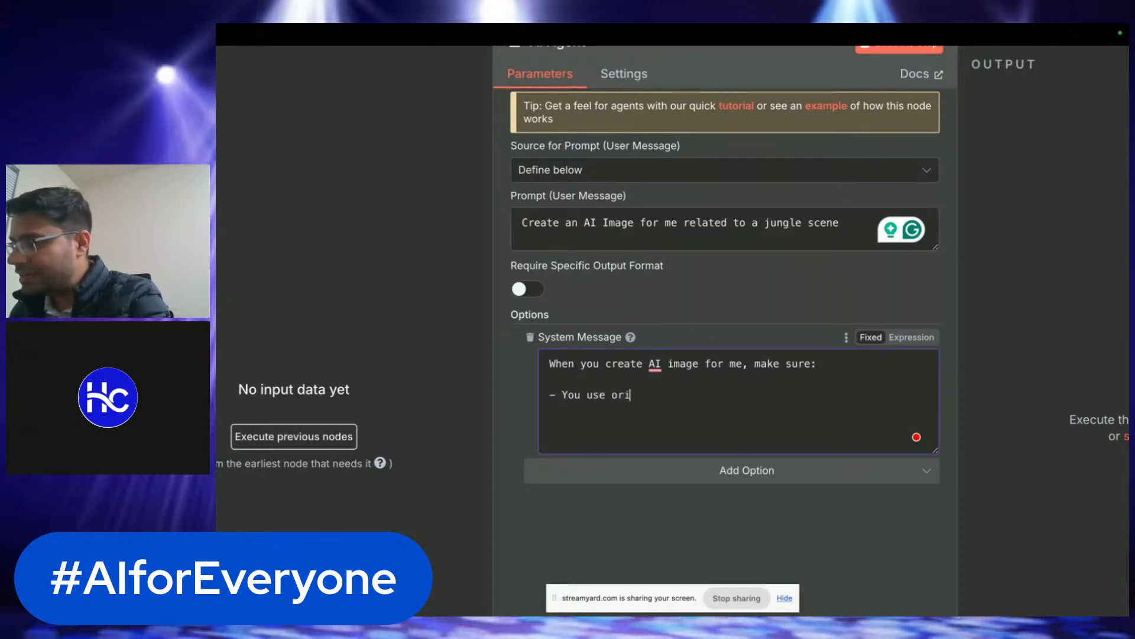
{"action": "type", "text": "ginal ideas"}
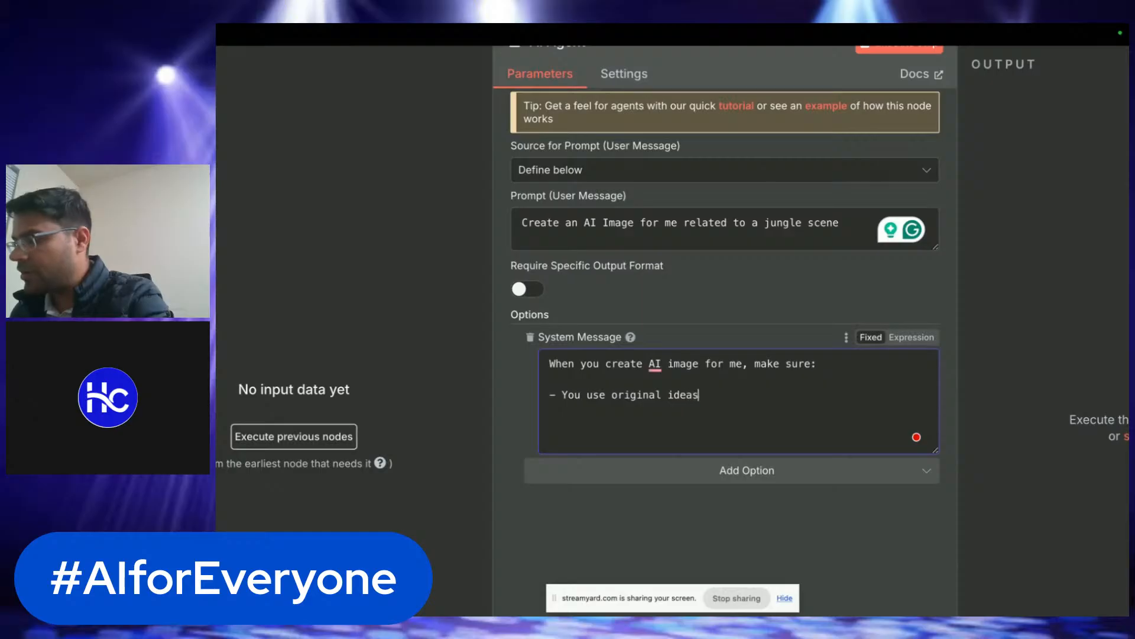
{"action": "key", "text": "Return"}
{"action": "type", "text": "- make sure "}
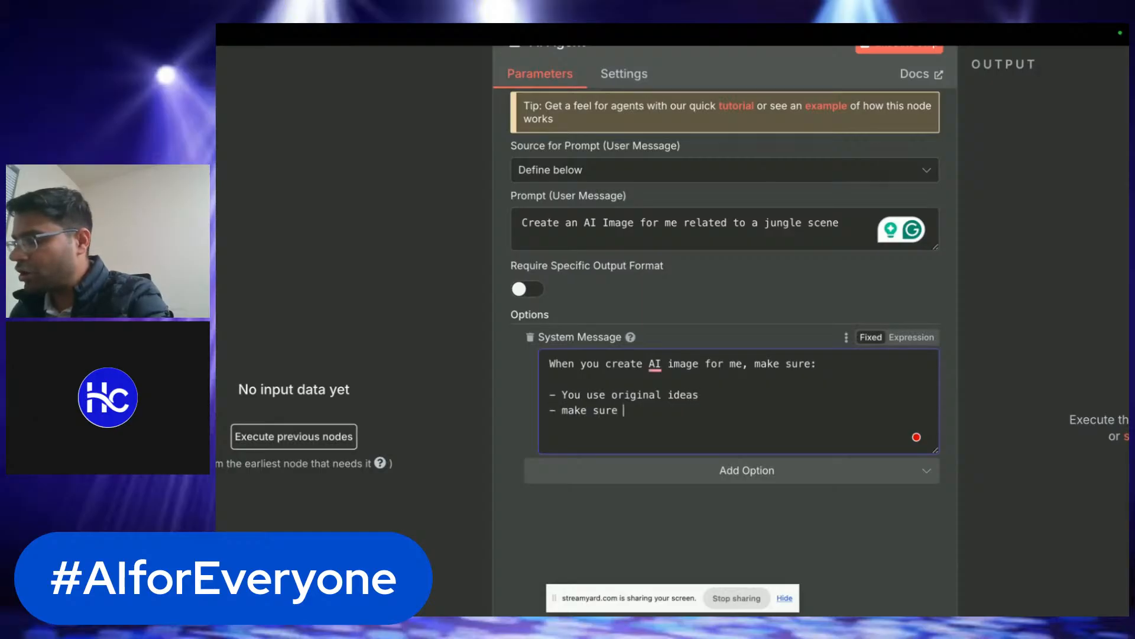
{"action": "type", "text": "you "}
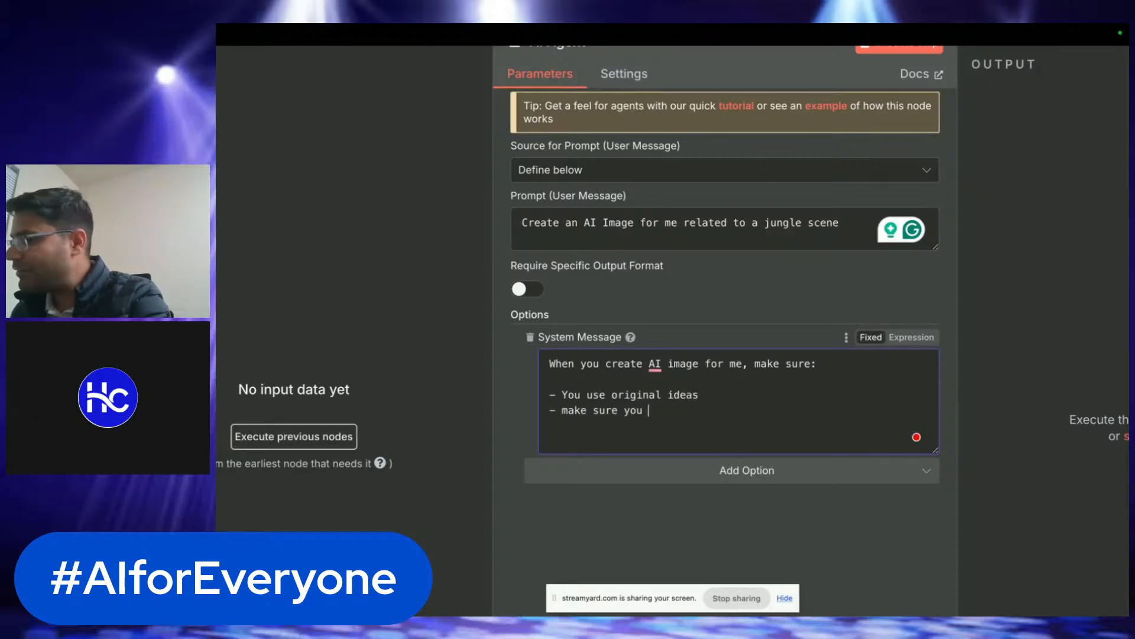
{"action": "type", "text": "have use"}
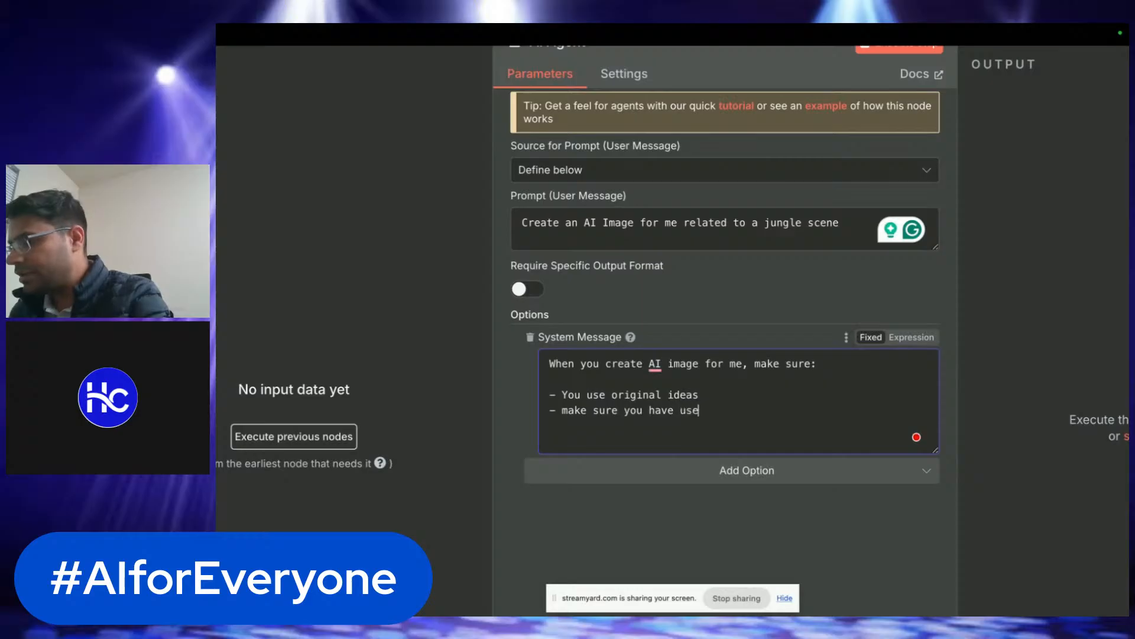
{"action": "key", "text": "BackSpace"}
{"action": "key", "text": "BackSpace"}
{"action": "key", "text": "BackSpace"}
{"action": "type", "text": "searched fo"}
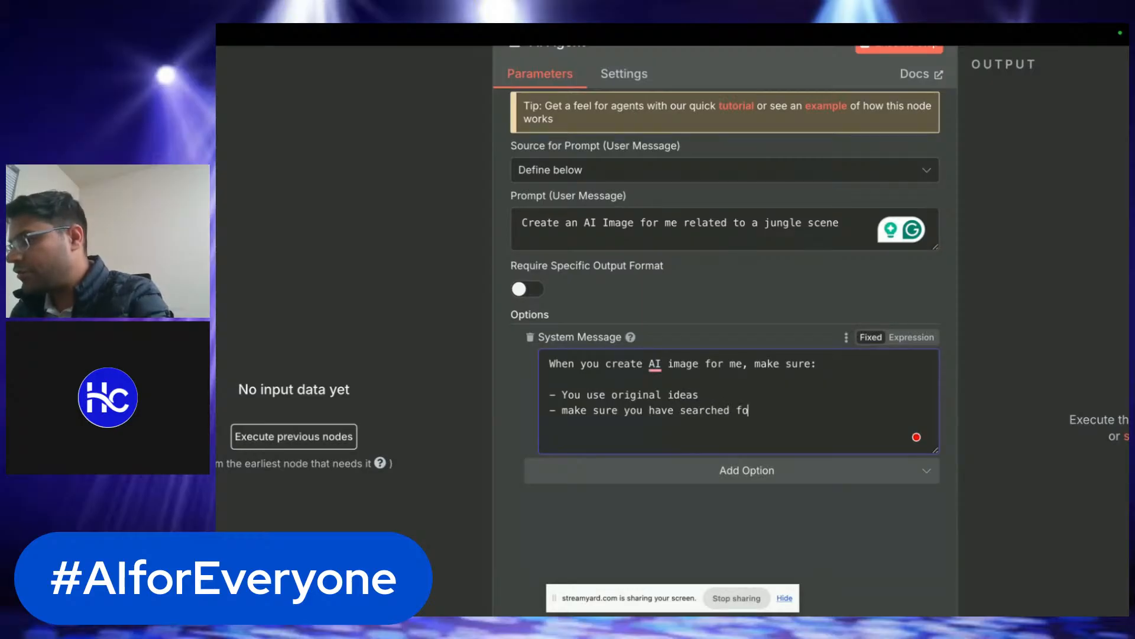
{"action": "type", "text": "r latest ideas"}
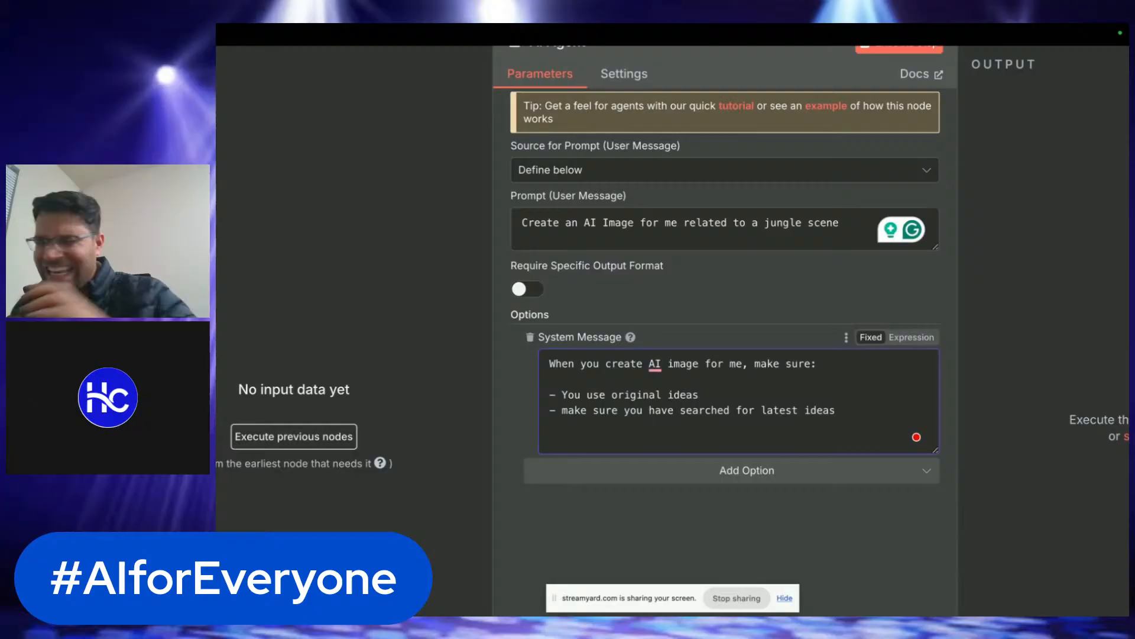
{"action": "key", "text": "Return"}
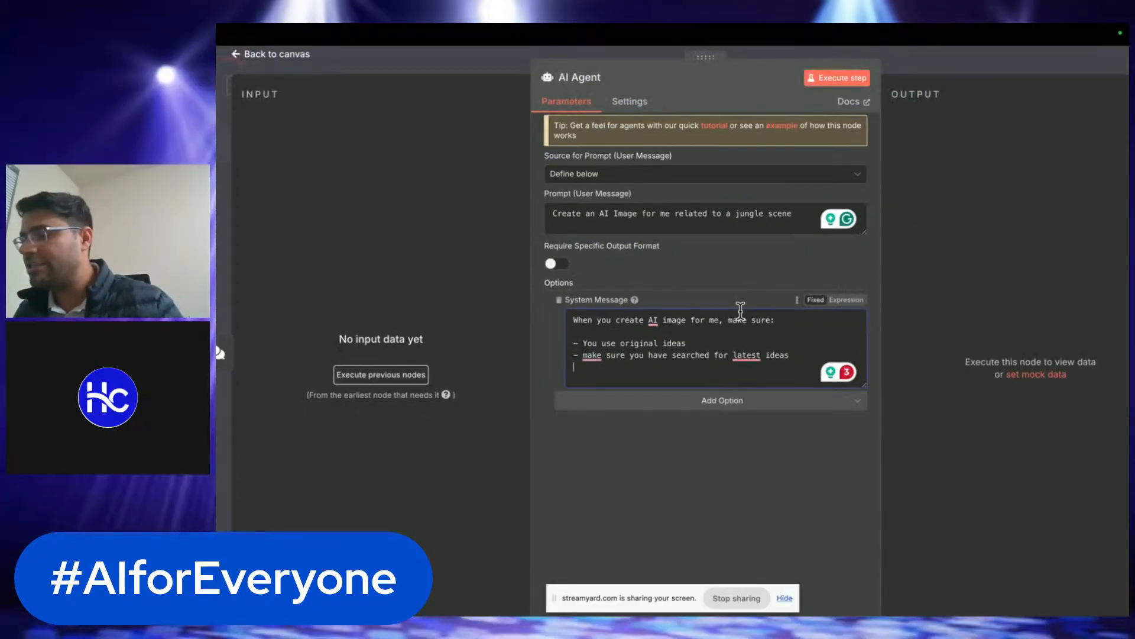
- Compare the user message prompt with the system message by highlighting the text of each in turn
{"action": "left_click", "coordinate": [806, 214]}
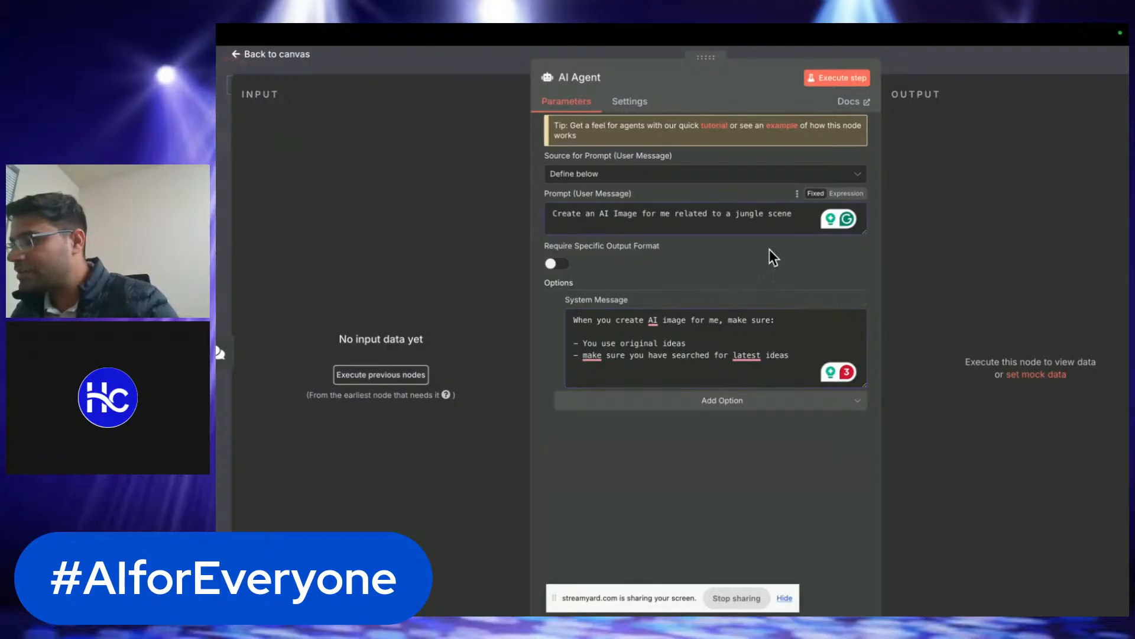
{"action": "left_click_drag", "start_coordinate": [804, 358], "coordinate": [559, 303]}
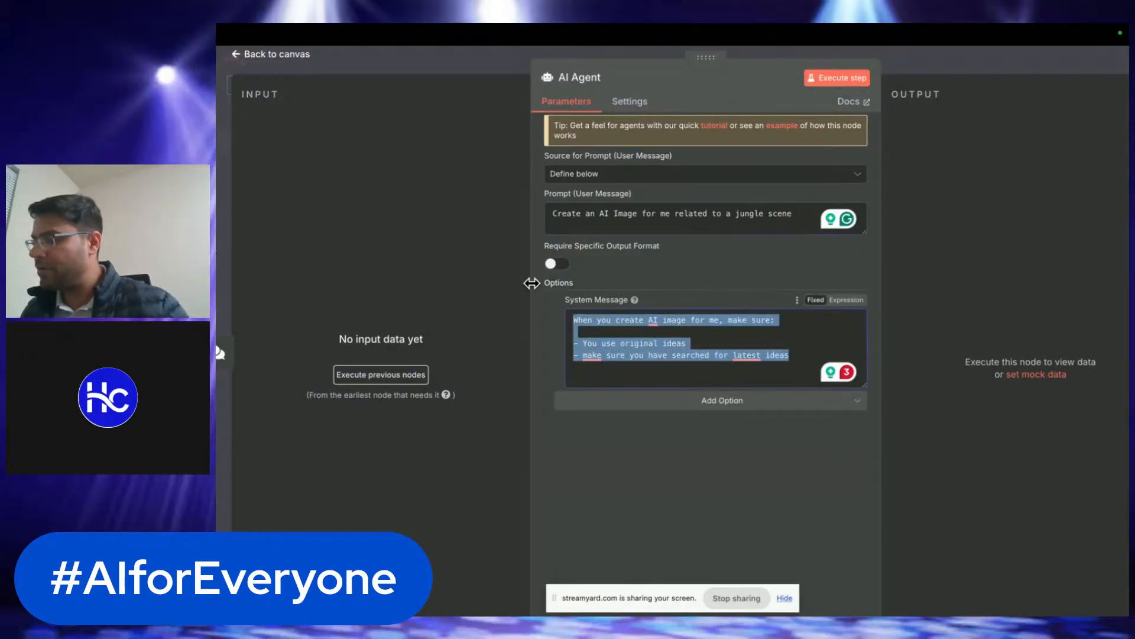
{"action": "left_click_drag", "start_coordinate": [793, 214], "coordinate": [520, 216]}
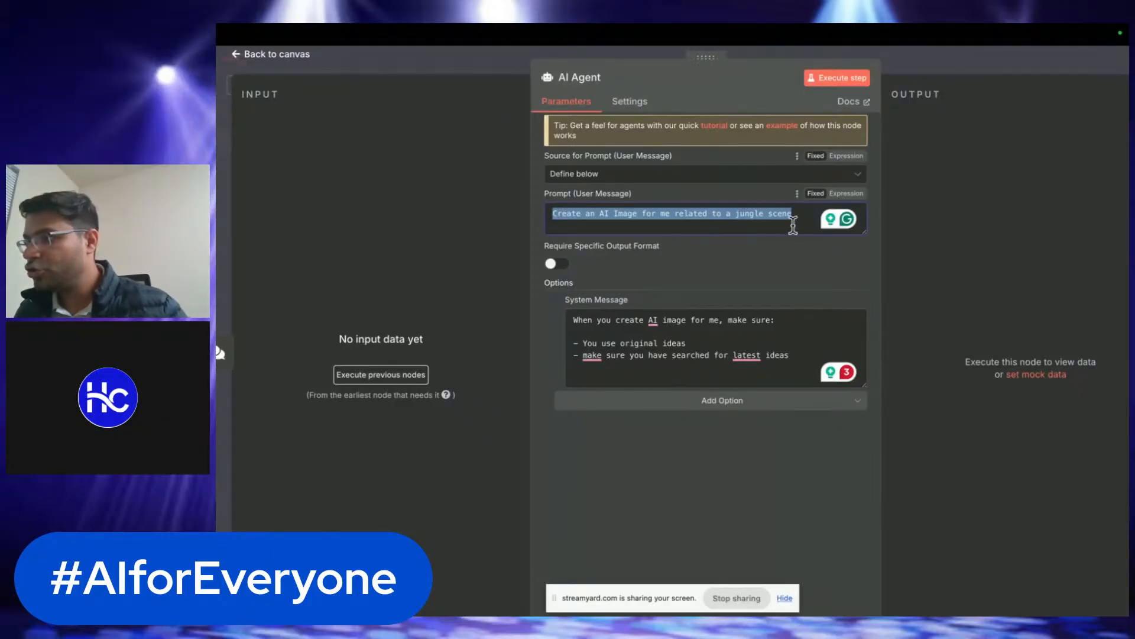
{"action": "left_click", "coordinate": [794, 223]}
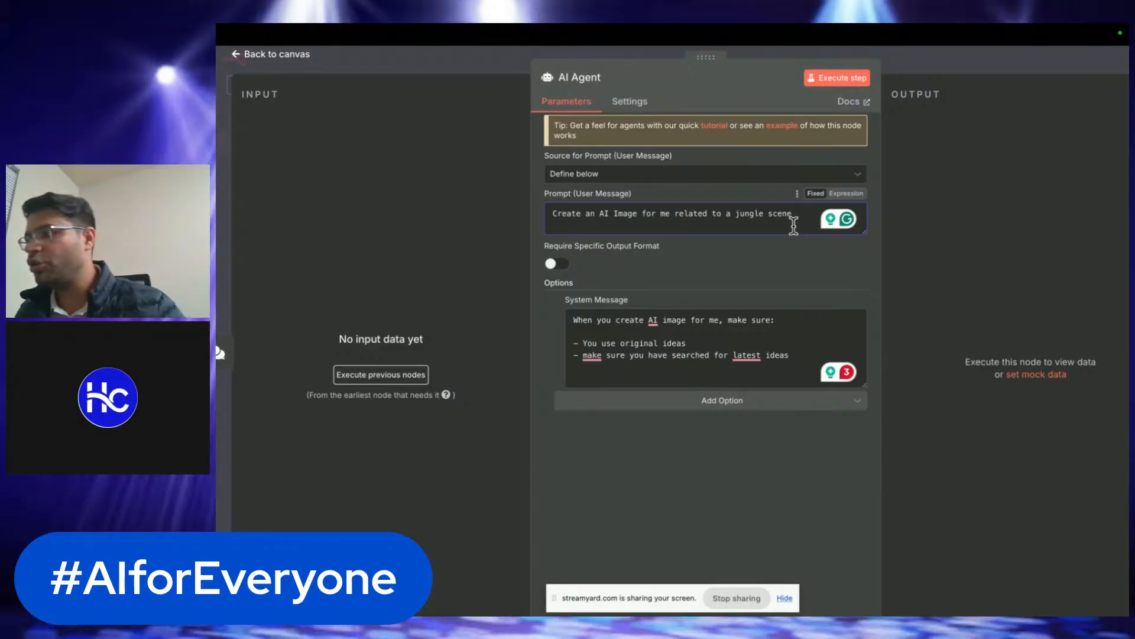
{"action": "left_click_drag", "start_coordinate": [794, 223], "coordinate": [551, 214]}
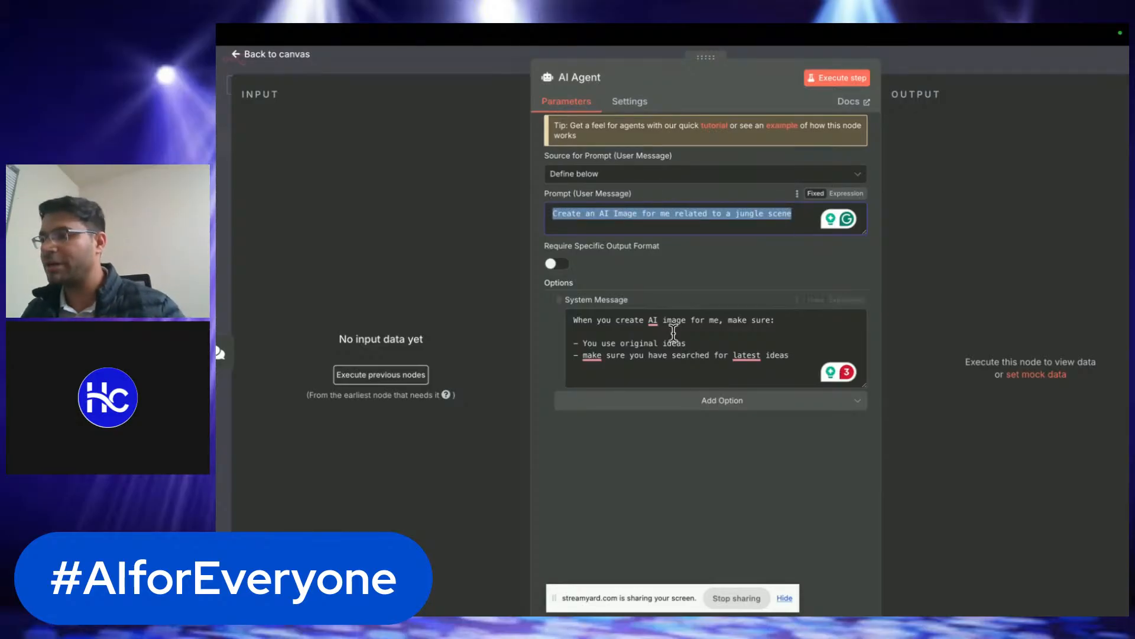
{"action": "left_click_drag", "start_coordinate": [791, 358], "coordinate": [587, 263]}
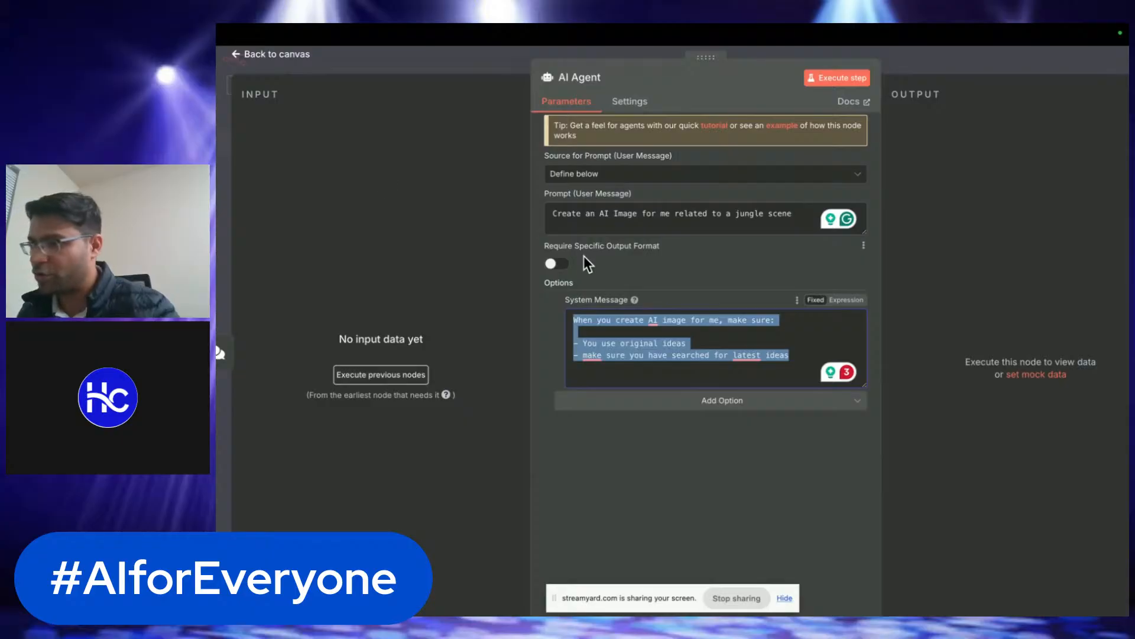
- Return to the canvas, switch to the "Gemini 3 Pro and Nono Banana Pro" workflow and delete its HTTP Request2 tool node
{"action": "left_click", "coordinate": [301, 56]}
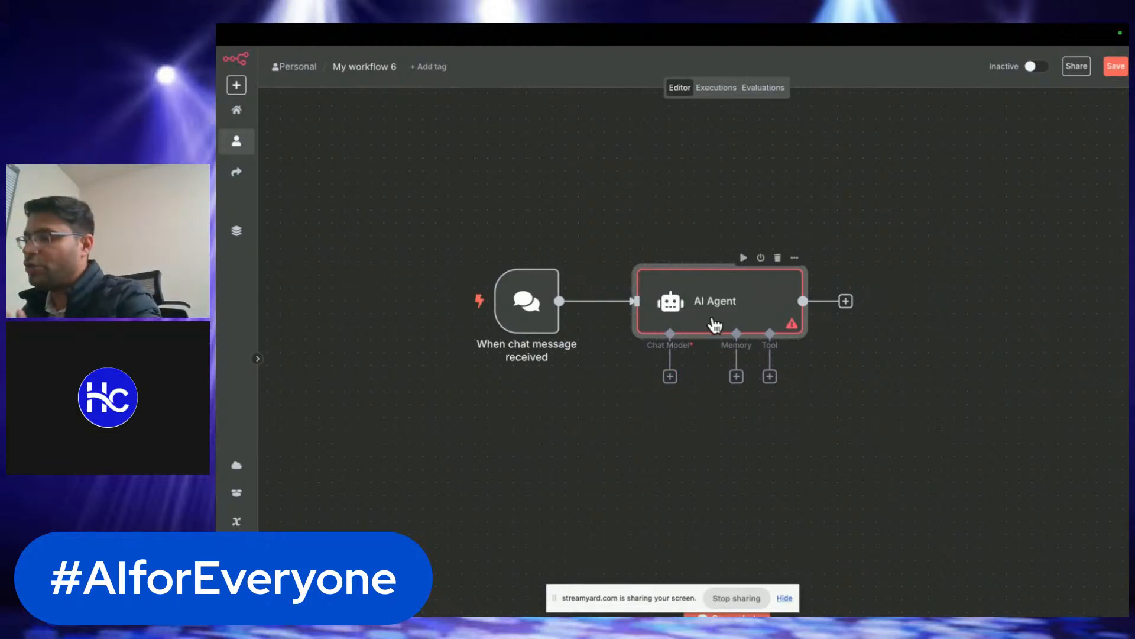
{"action": "mouse_move", "coordinate": [509, 44]}
{"action": "left_click", "coordinate": [366, 57]}
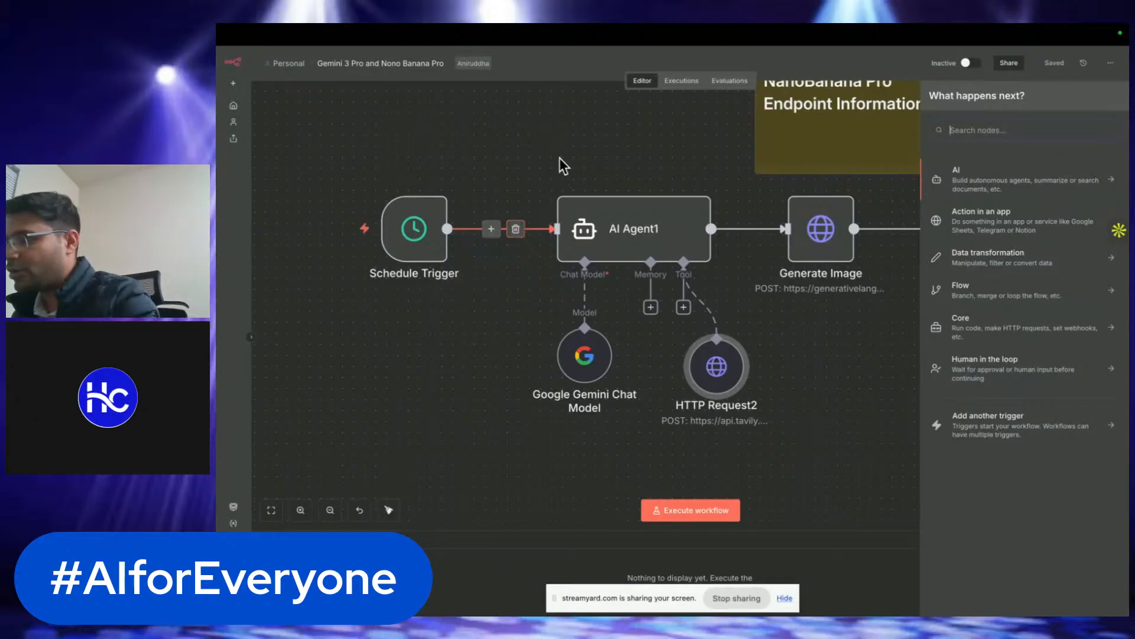
{"action": "left_click", "coordinate": [719, 371]}
{"action": "key", "text": "Delete"}
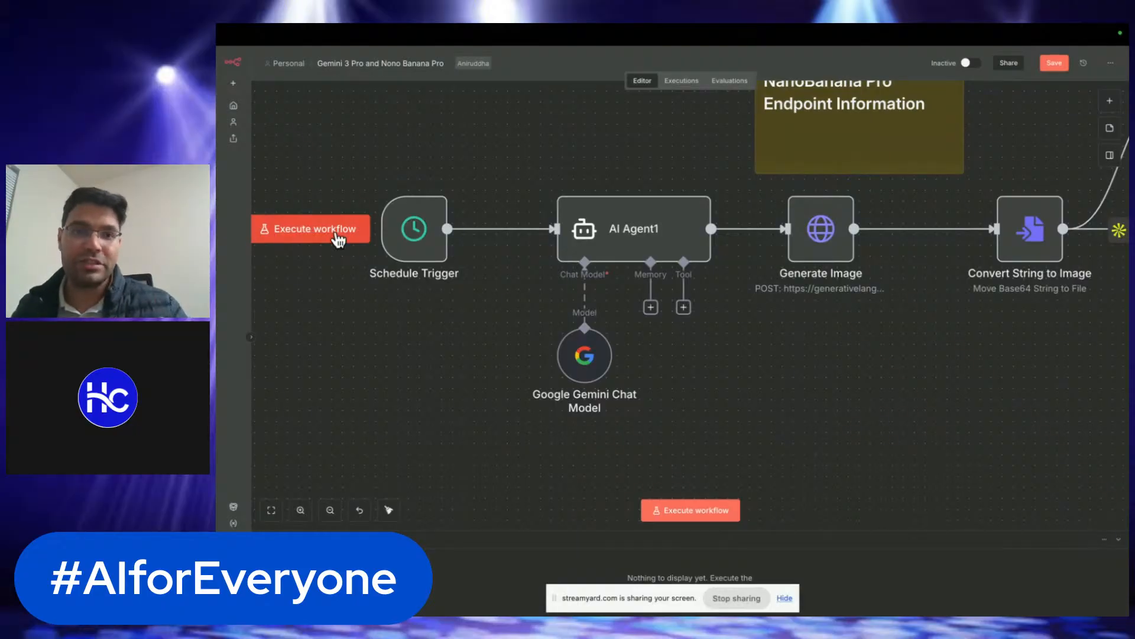
- Go back to the "My workflow 6" workflow and delete its "When chat message received" trigger
{"action": "mouse_move", "coordinate": [465, 25]}
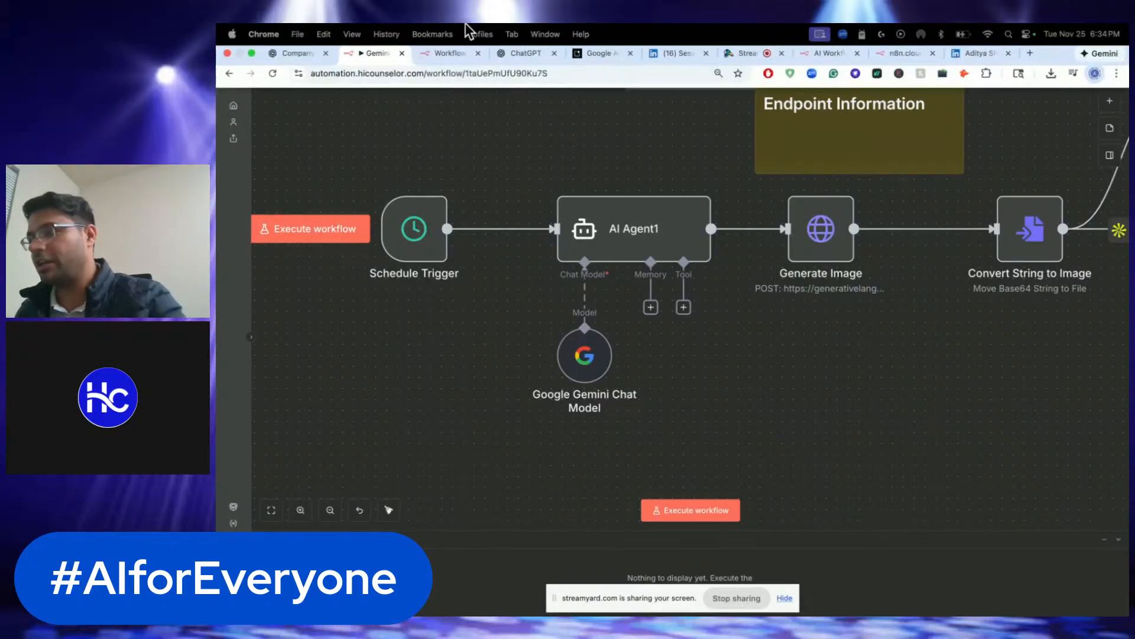
{"action": "left_click", "coordinate": [447, 57]}
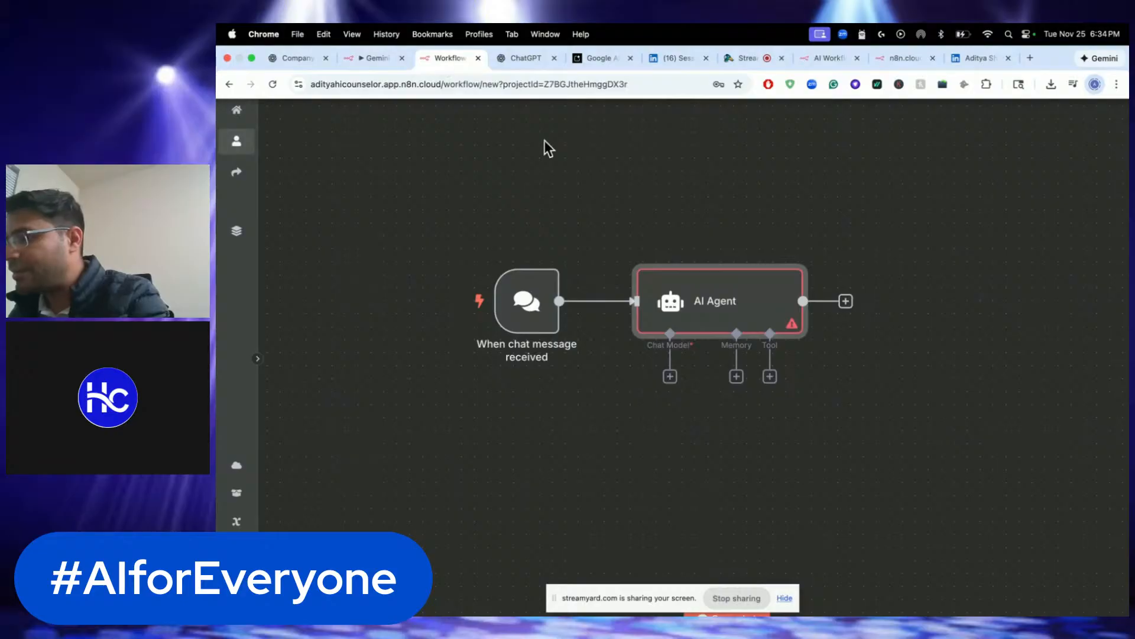
{"action": "left_click", "coordinate": [528, 297]}
{"action": "left_click", "coordinate": [455, 301]}
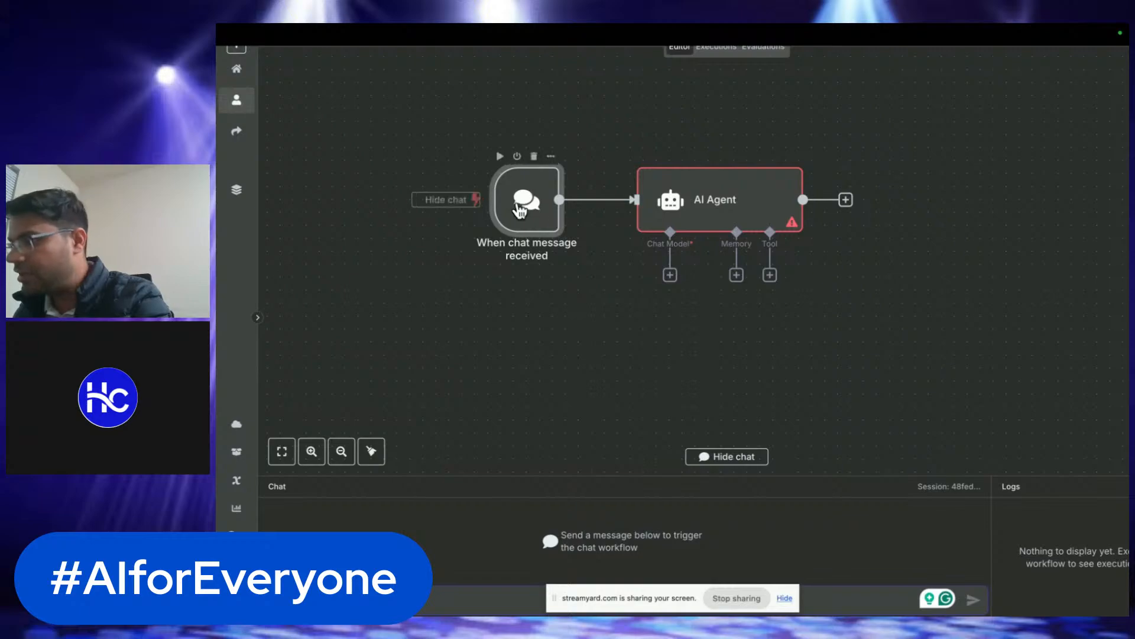
{"action": "key", "text": "Delete"}
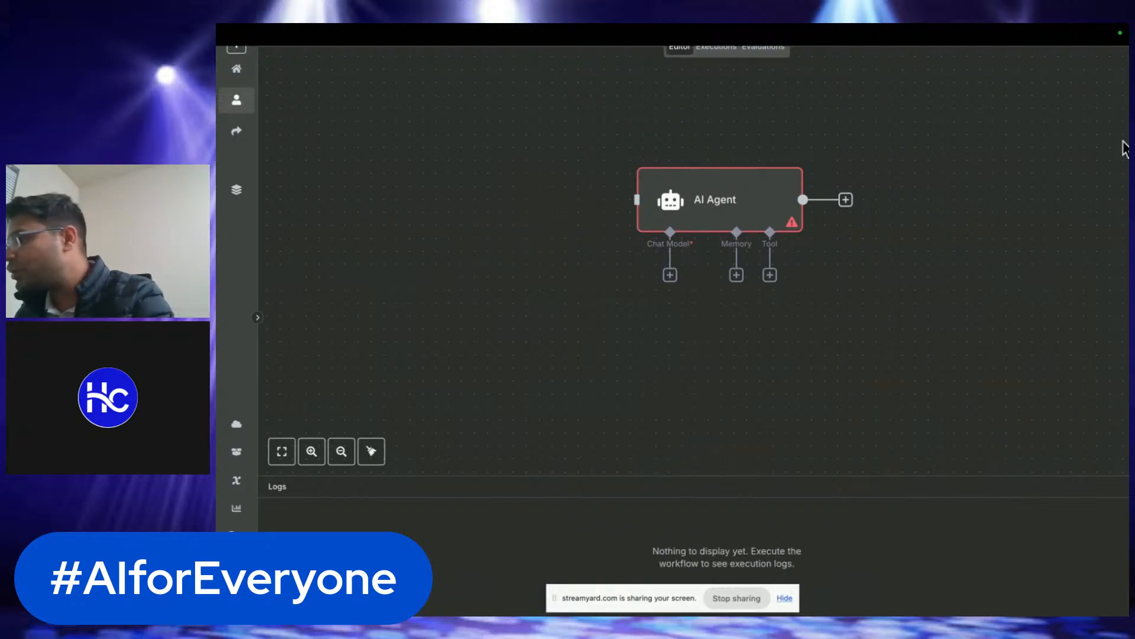
- Add a Schedule Trigger node with its default daily midnight rule and return to the canvas
{"action": "scroll", "coordinate": [218, 314], "scroll_direction": "down", "scroll_amount": 2}
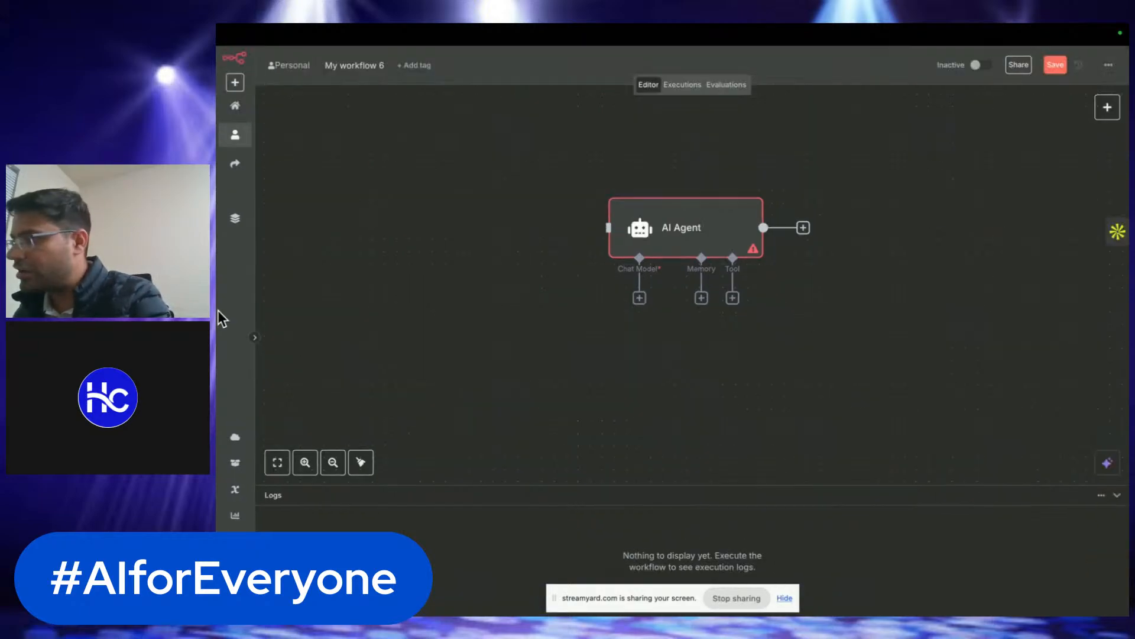
{"action": "left_click", "coordinate": [1107, 107]}
{"action": "type", "text": "schedu"}
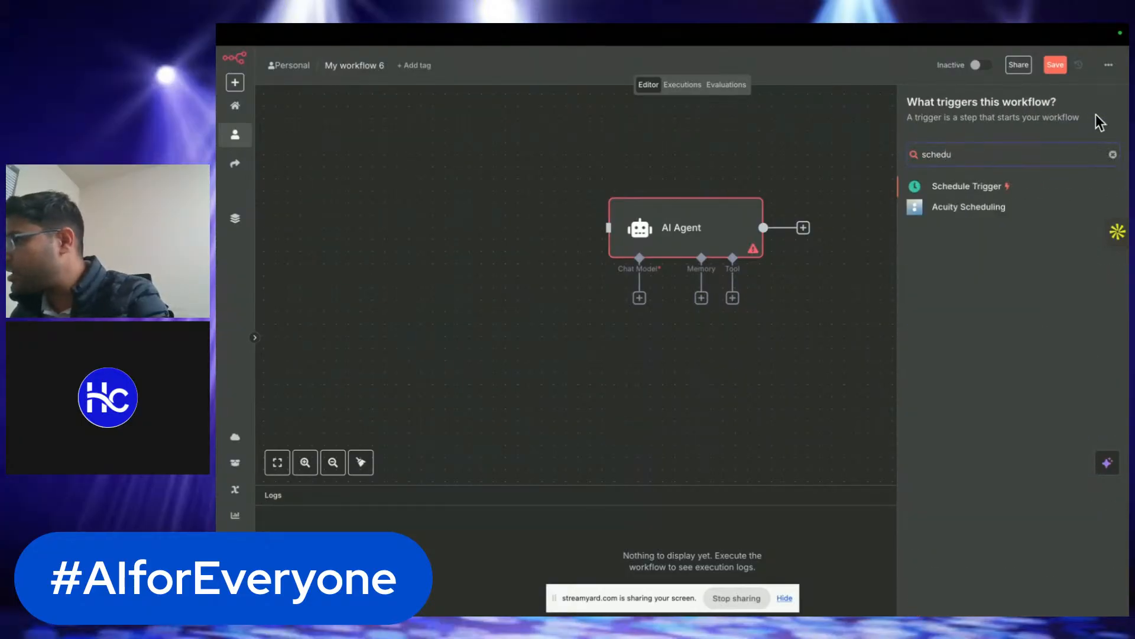
{"action": "left_click", "coordinate": [976, 186]}
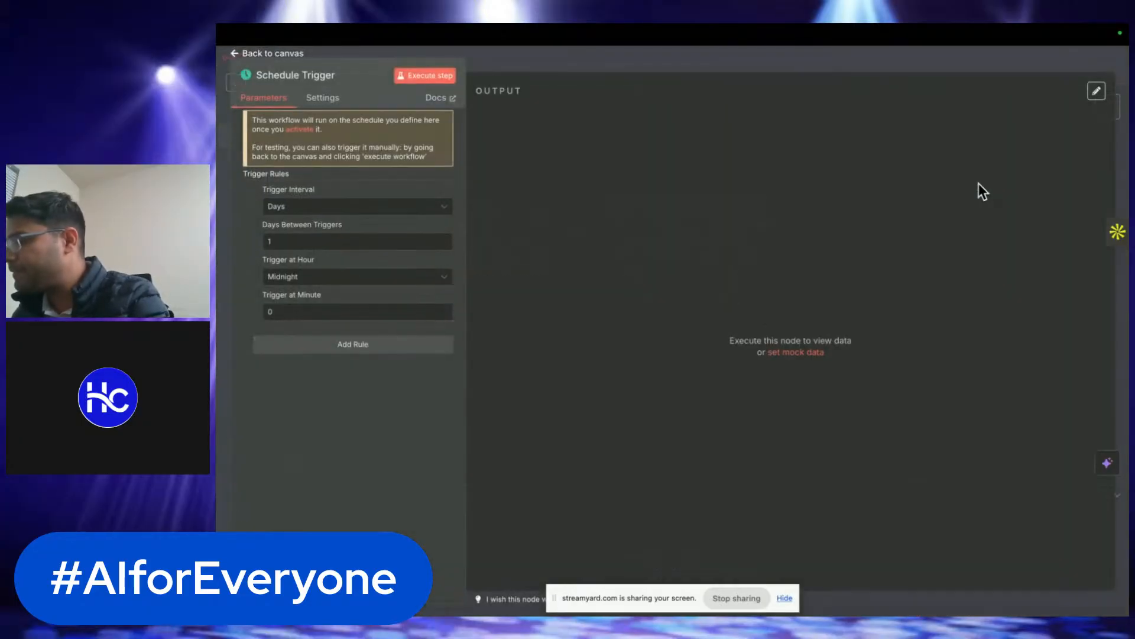
{"action": "left_click", "coordinate": [236, 55]}
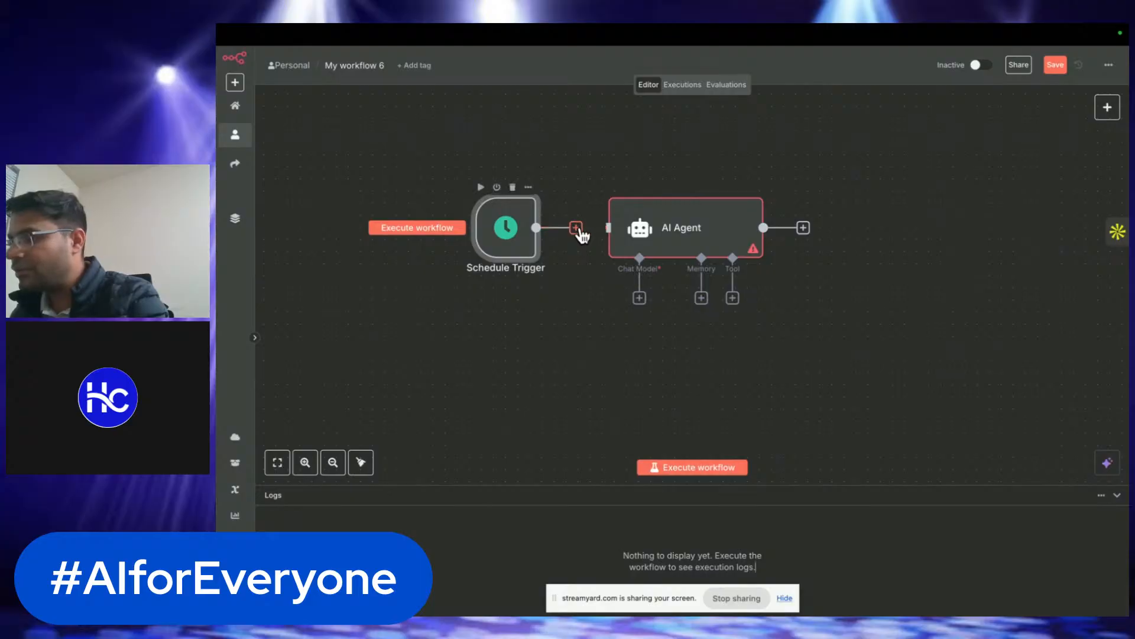
- Connect the Schedule Trigger's output to the AI Agent's input
{"action": "scroll", "coordinate": [579, 235], "scroll_direction": "up", "scroll_amount": 5}
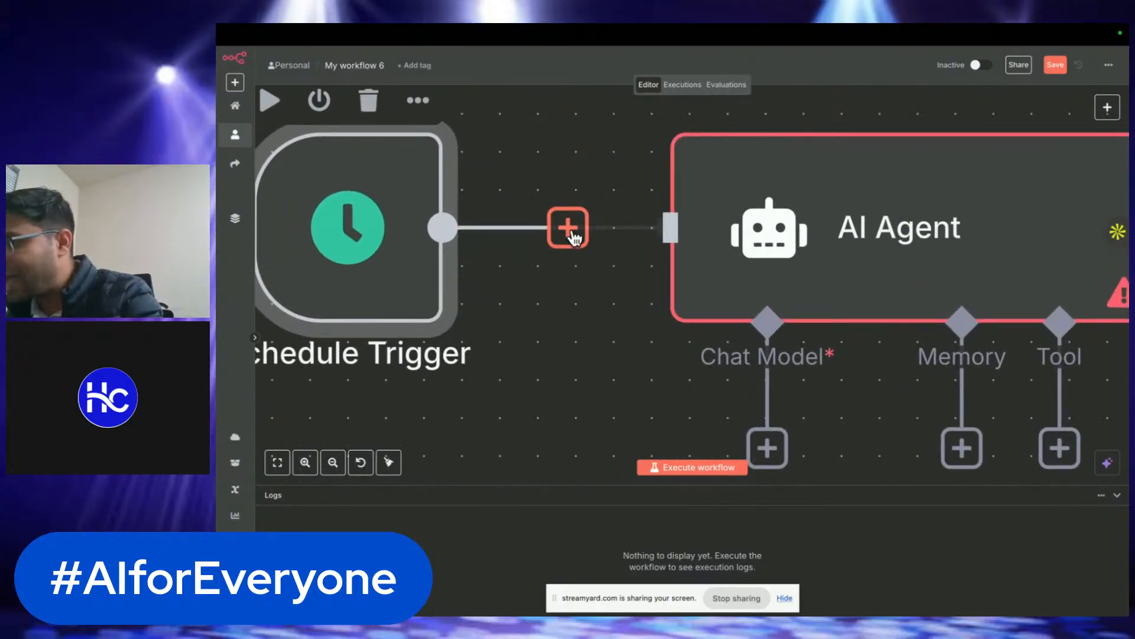
{"action": "scroll", "coordinate": [337, 210], "scroll_direction": "down", "scroll_amount": 1}
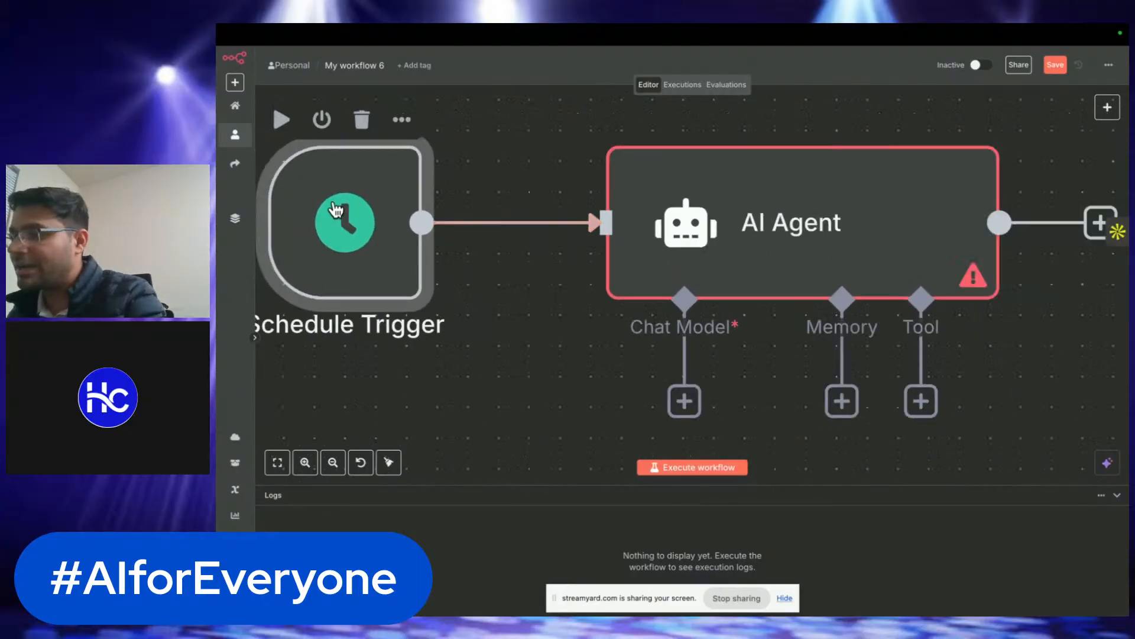
{"action": "scroll", "coordinate": [337, 210], "scroll_direction": "down", "scroll_amount": 2}
{"action": "scroll", "coordinate": [558, 194], "scroll_direction": "left", "scroll_amount": 1}
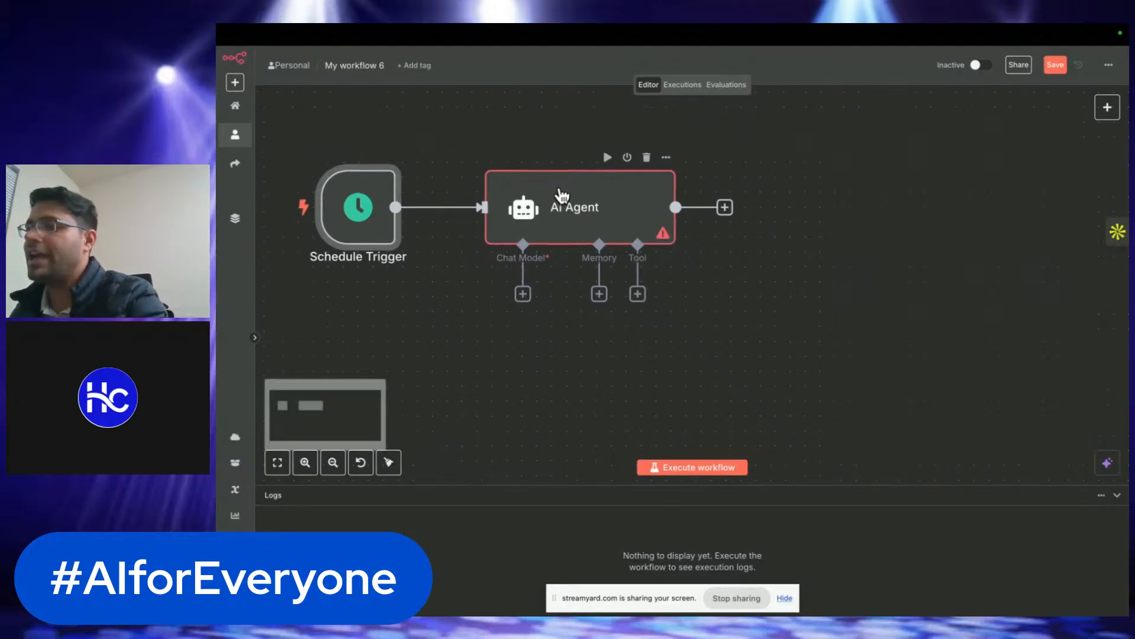
{"action": "scroll", "coordinate": [561, 193], "scroll_direction": "left", "scroll_amount": 3}
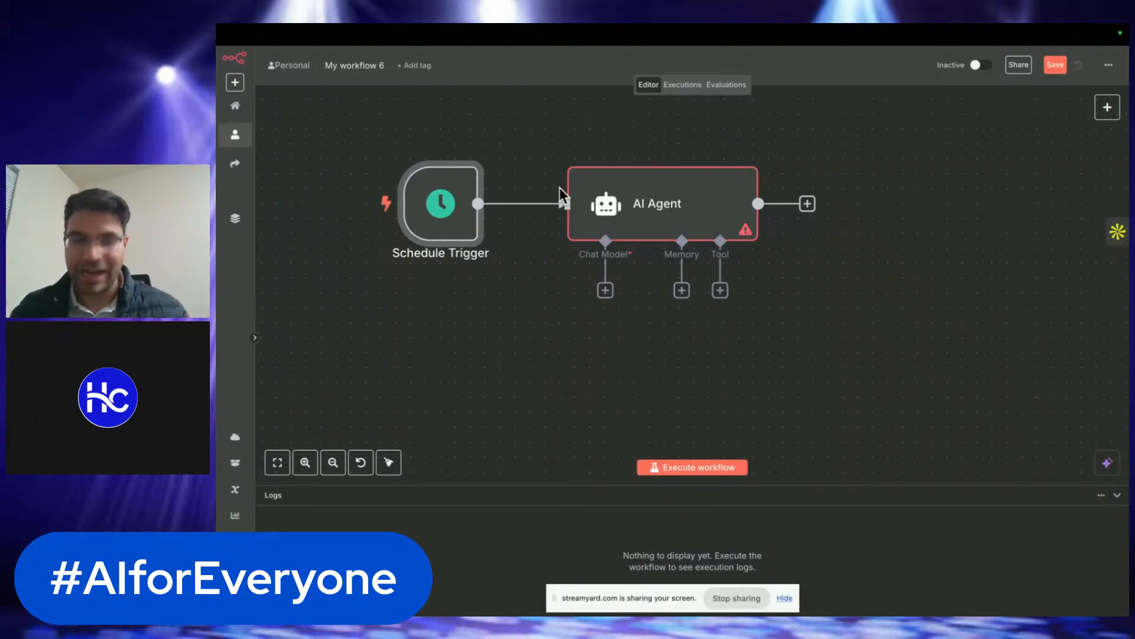
- Remove the connection between the Schedule Trigger and the AI Agent, and draw it again
{"action": "mouse_move", "coordinate": [542, 212]}
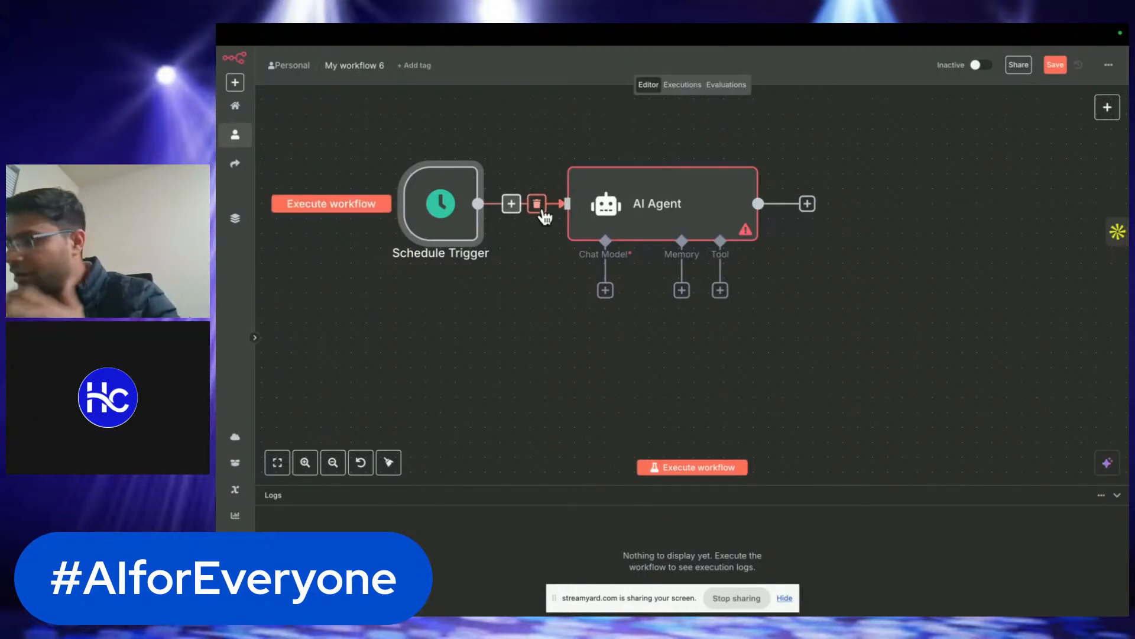
{"action": "scroll", "coordinate": [536, 214], "scroll_direction": "up", "scroll_amount": 5}
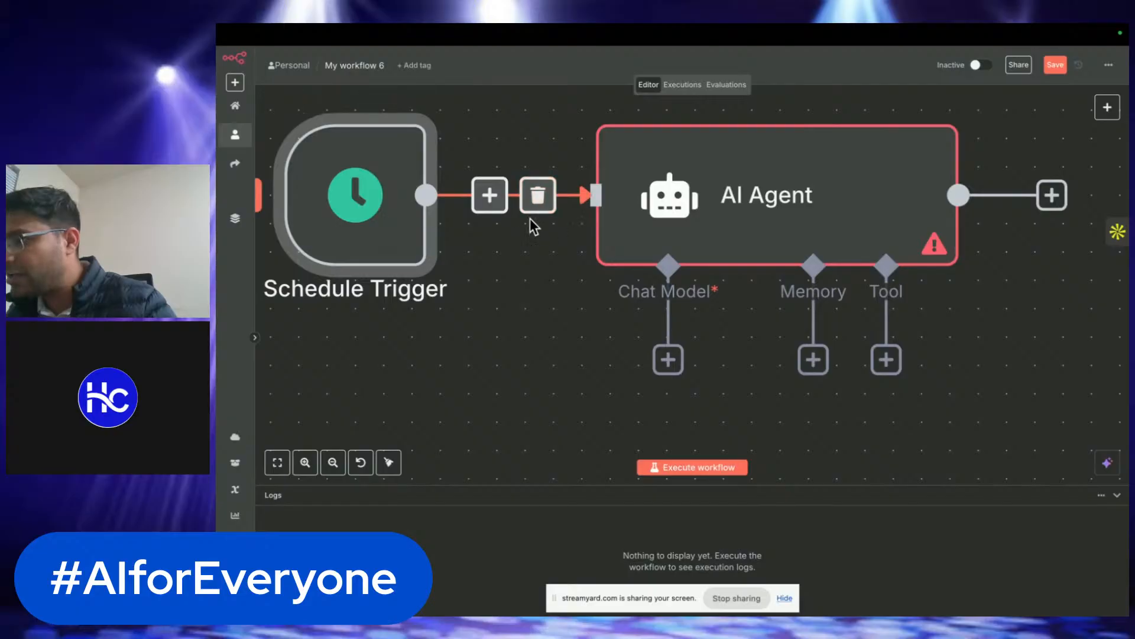
{"action": "left_click", "coordinate": [532, 192]}
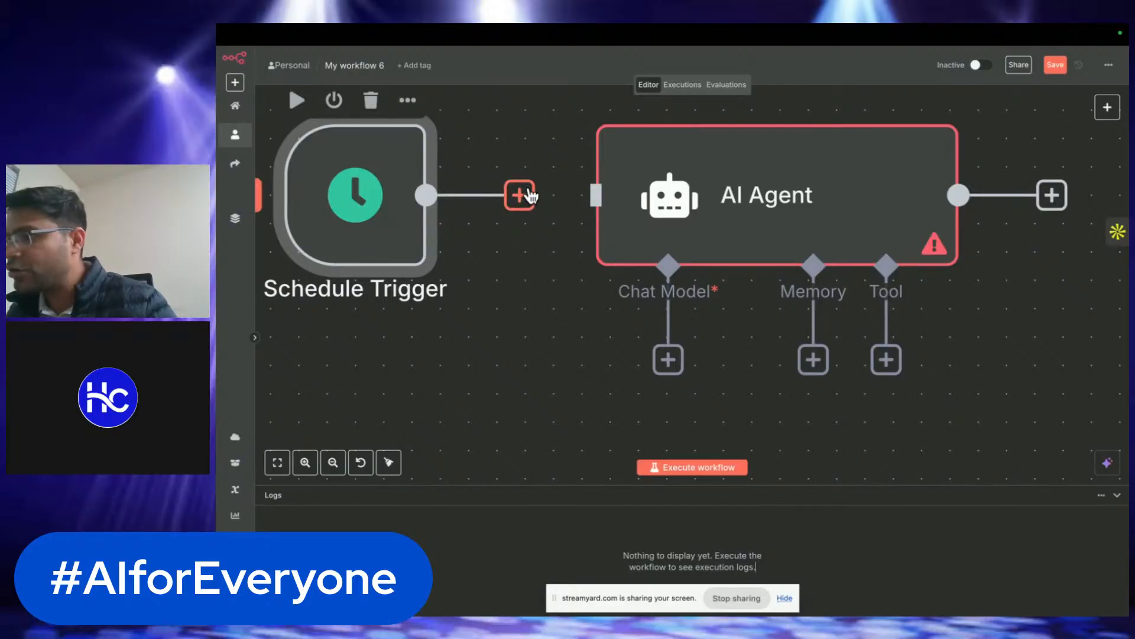
{"action": "left_click_drag", "start_coordinate": [524, 197], "coordinate": [599, 197]}
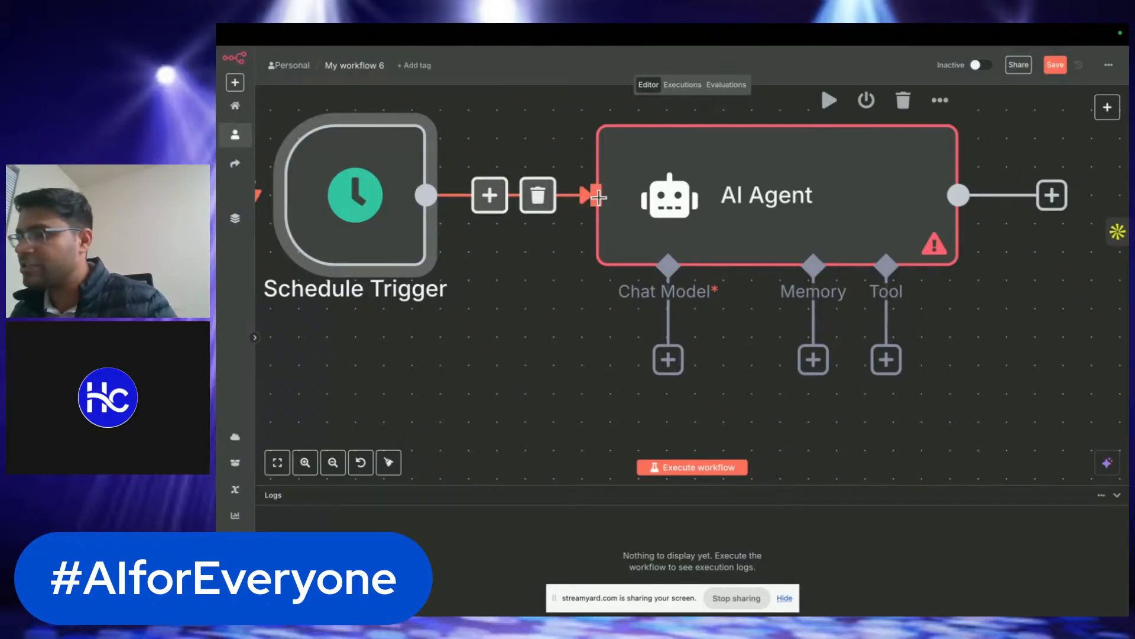
{"action": "scroll", "coordinate": [598, 197], "scroll_direction": "down", "scroll_amount": 5}
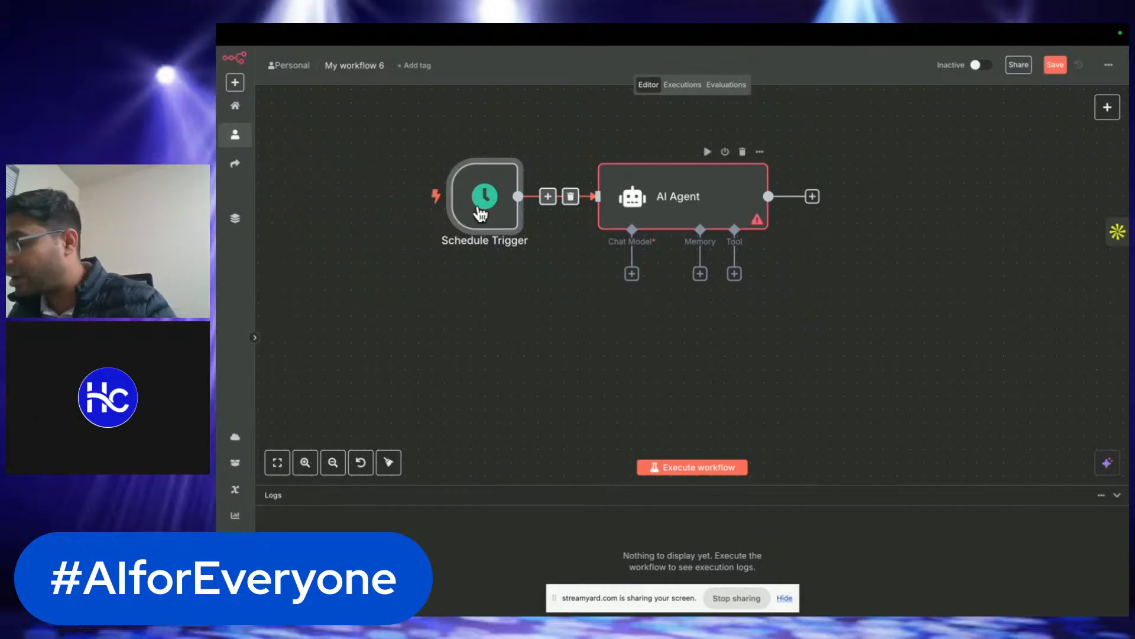
- Execute the workflow from the Schedule Trigger
{"action": "mouse_move", "coordinate": [425, 195]}
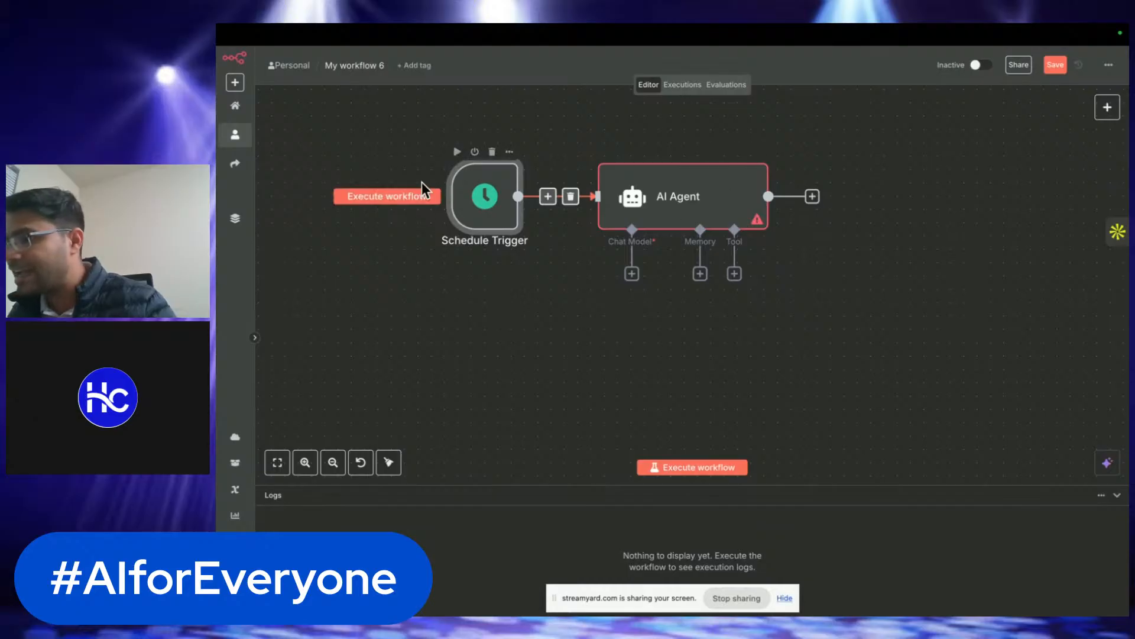
{"action": "left_click", "coordinate": [392, 201]}
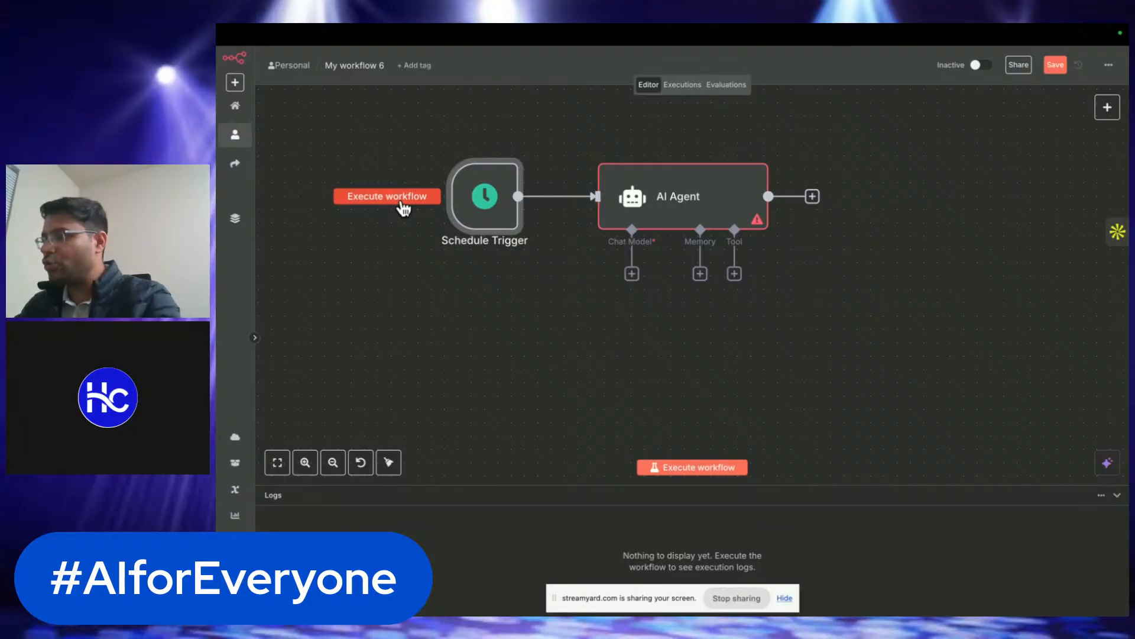
{"action": "left_click", "coordinate": [371, 201]}
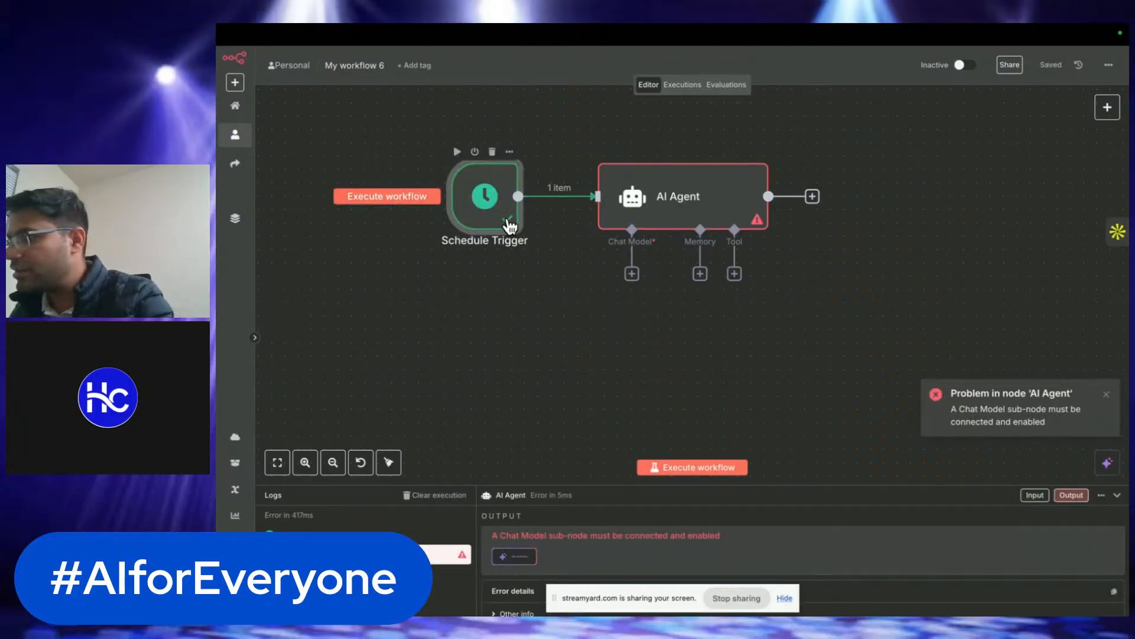
- Examine the run status of the Schedule Trigger and the issues listed on the AI Agent node
{"action": "scroll", "coordinate": [469, 240], "scroll_direction": "up", "scroll_amount": 5}
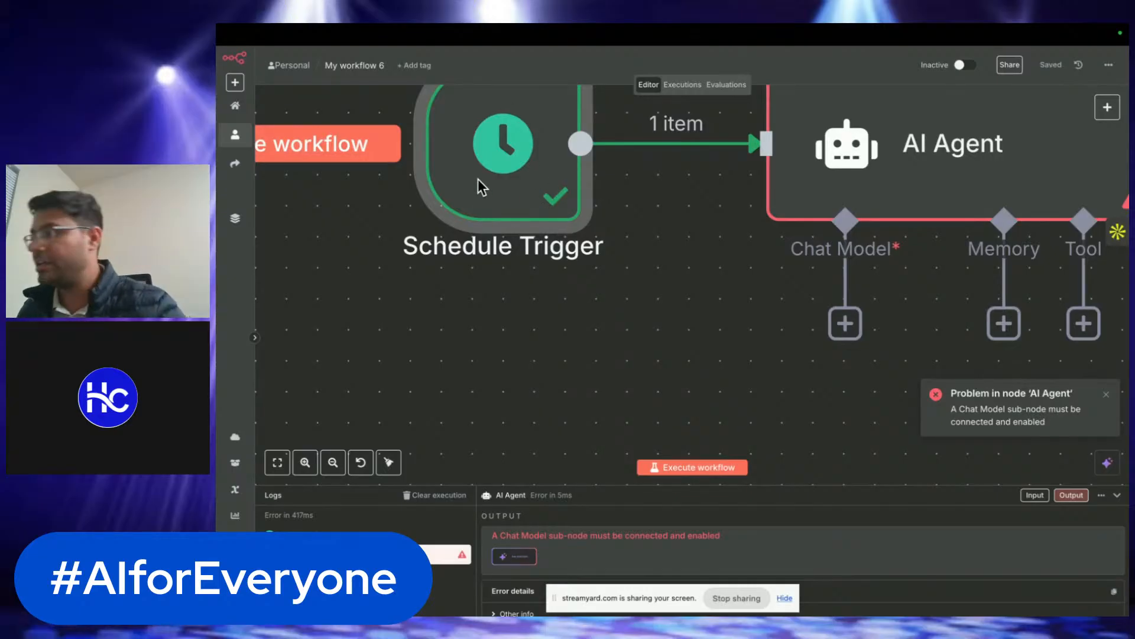
{"action": "scroll", "coordinate": [926, 176], "scroll_direction": "down", "scroll_amount": 3}
{"action": "scroll", "coordinate": [925, 175], "scroll_direction": "right", "scroll_amount": 3}
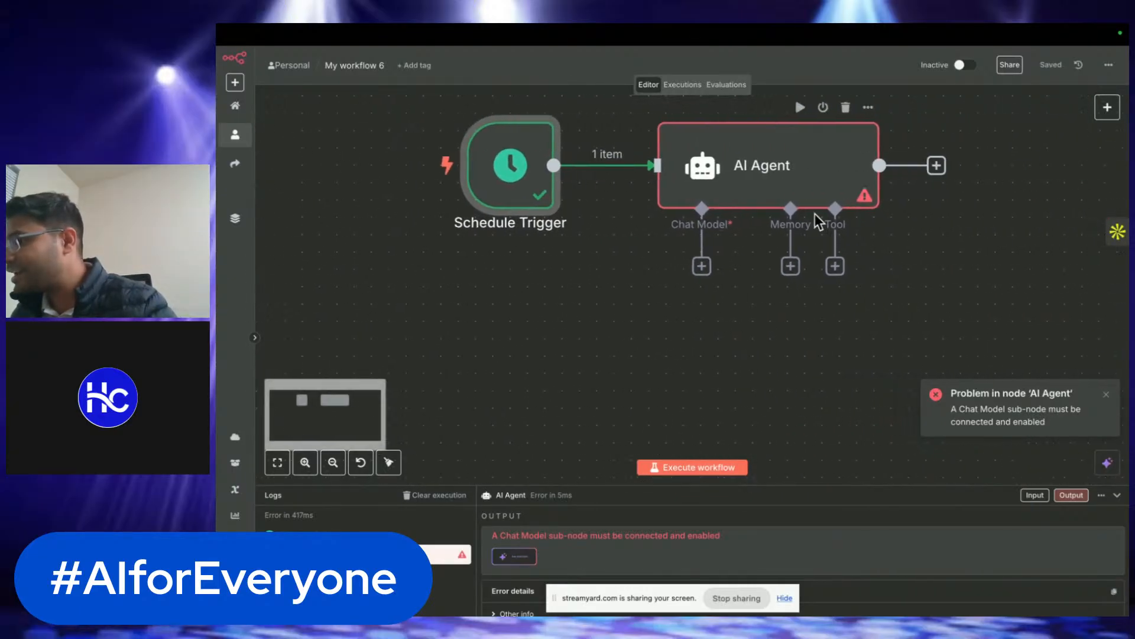
{"action": "scroll", "coordinate": [869, 198], "scroll_direction": "up", "scroll_amount": 3}
{"action": "mouse_move", "coordinate": [862, 203]}
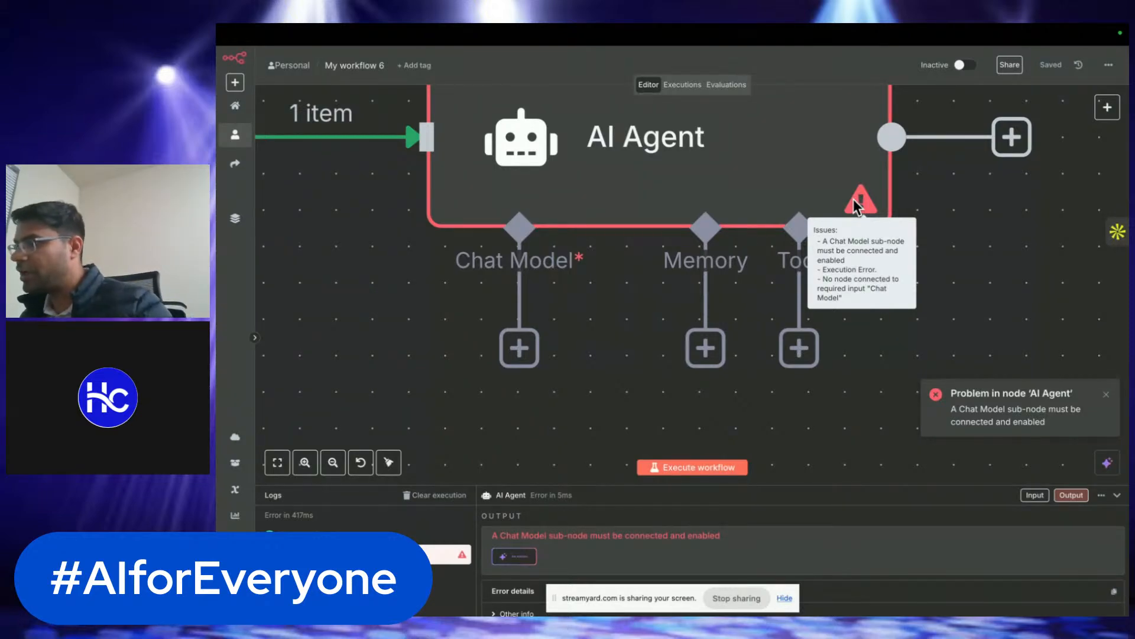
{"action": "scroll", "coordinate": [855, 204], "scroll_direction": "down", "scroll_amount": 3}
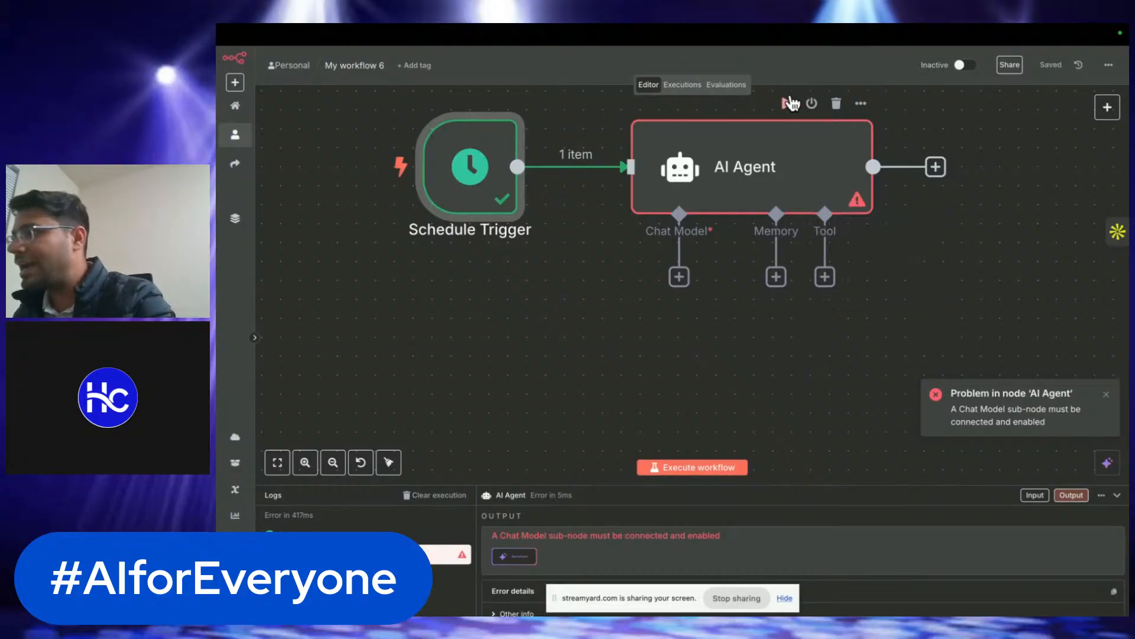
{"action": "scroll", "coordinate": [790, 94], "scroll_direction": "up", "scroll_amount": 2}
{"action": "scroll", "coordinate": [790, 94], "scroll_direction": "right", "scroll_amount": 2}
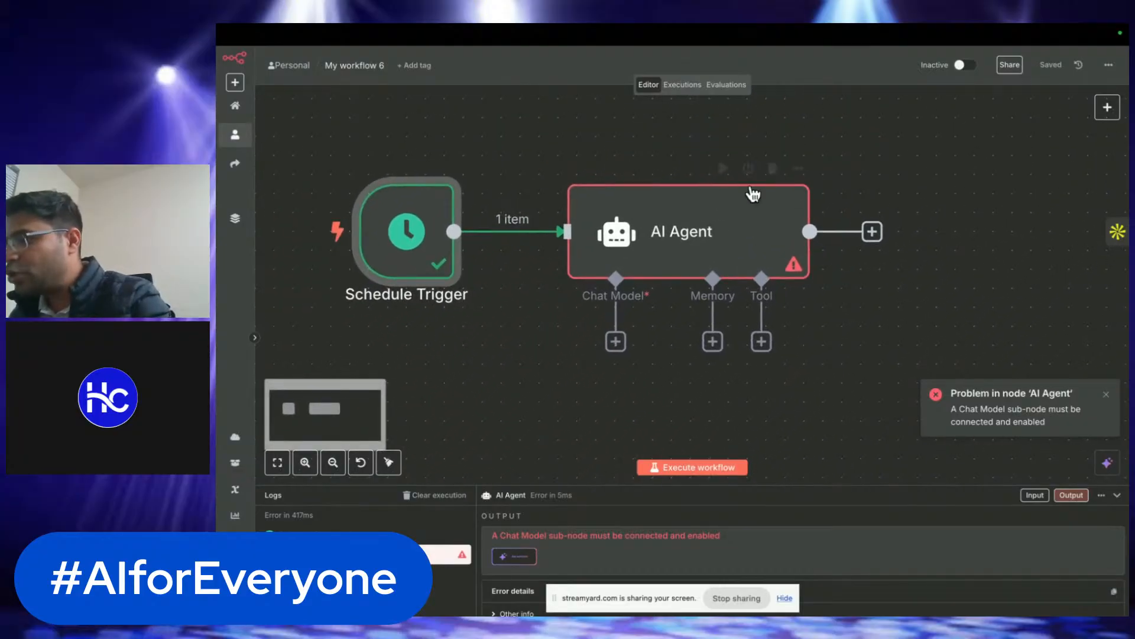
{"action": "mouse_move", "coordinate": [444, 264]}
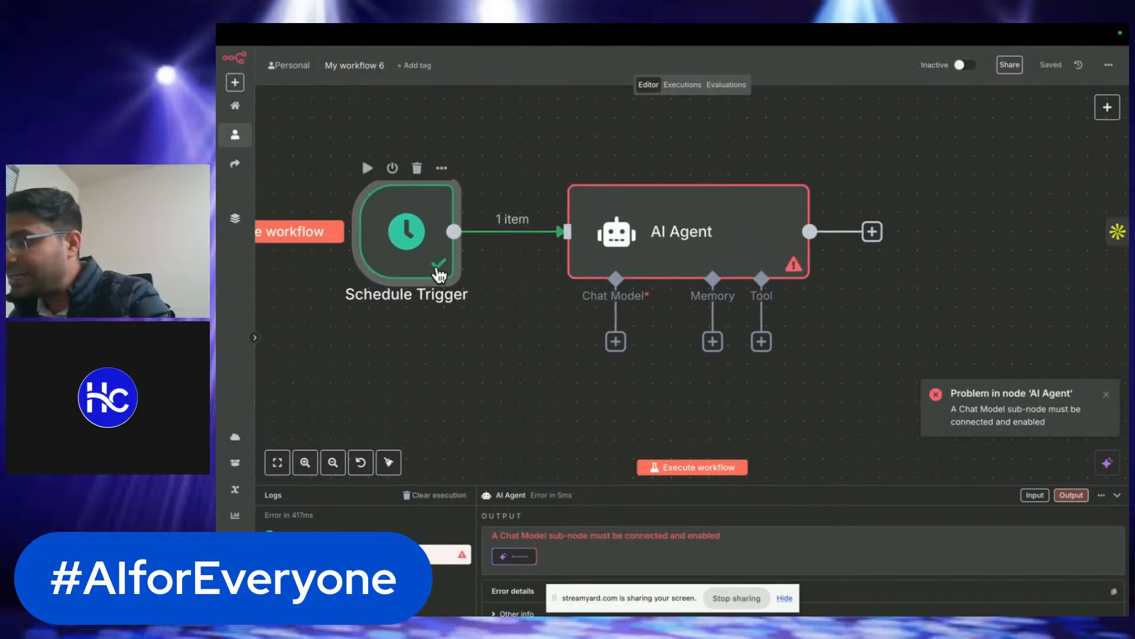
{"action": "scroll", "coordinate": [438, 274], "scroll_direction": "up", "scroll_amount": 3}
{"action": "scroll", "coordinate": [1095, 269], "scroll_direction": "down", "scroll_amount": 1}
{"action": "scroll", "coordinate": [1095, 269], "scroll_direction": "up", "scroll_amount": 4}
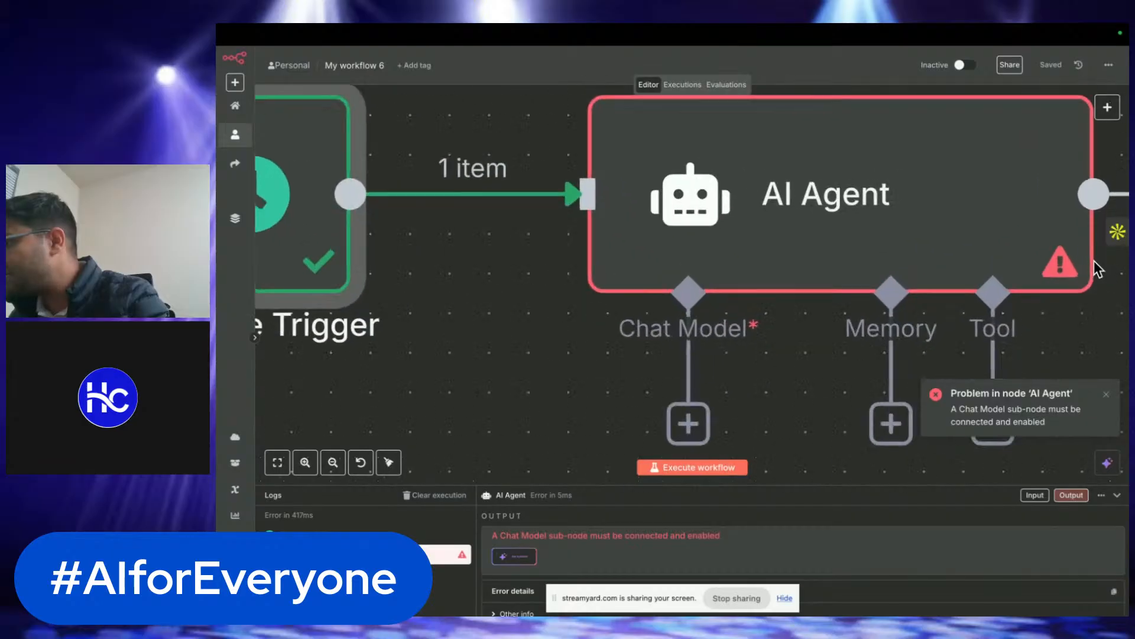
{"action": "mouse_move", "coordinate": [1069, 260]}
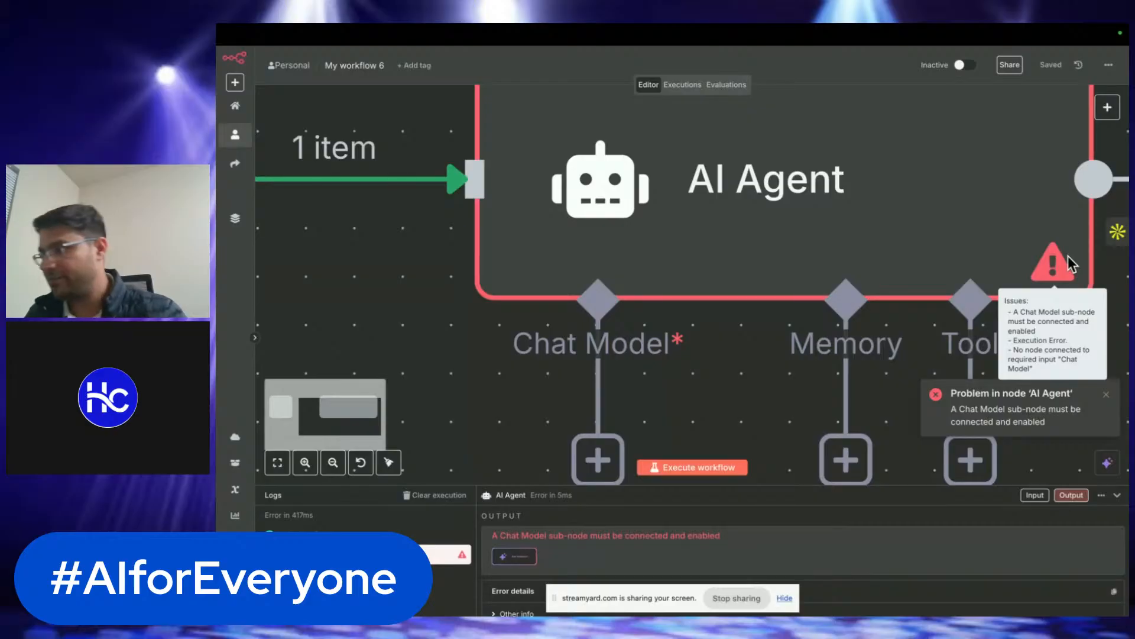
{"action": "scroll", "coordinate": [1068, 255], "scroll_direction": "down", "scroll_amount": 5}
{"action": "scroll", "coordinate": [1068, 256], "scroll_direction": "right", "scroll_amount": 2}
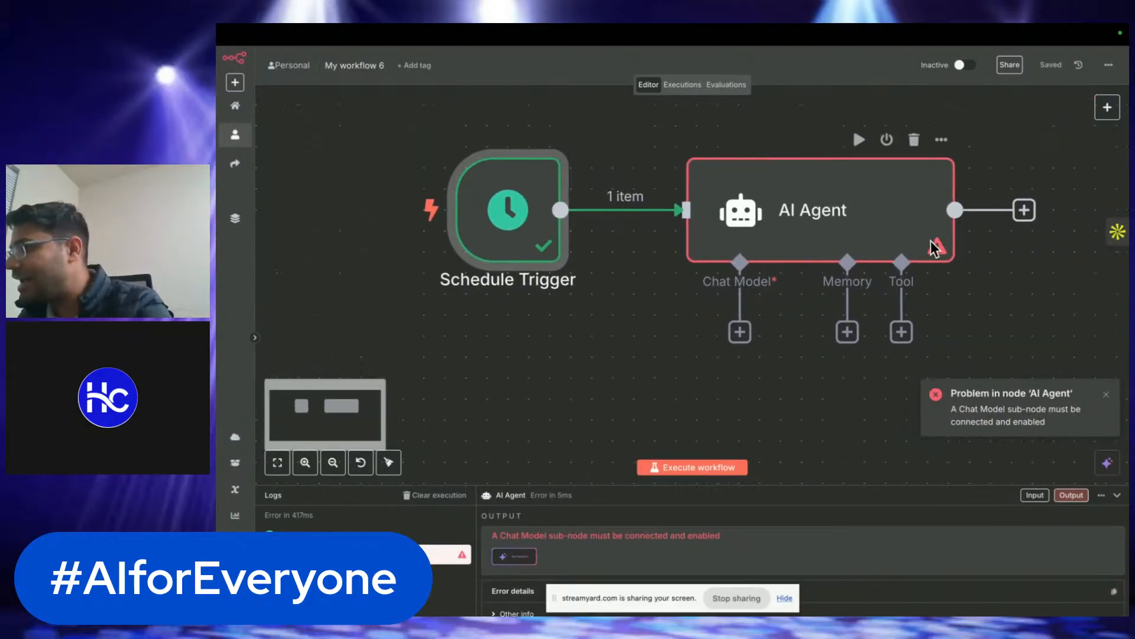
- Open the AI Agent node and highlight the error message in its output
{"action": "double_click", "coordinate": [849, 210]}
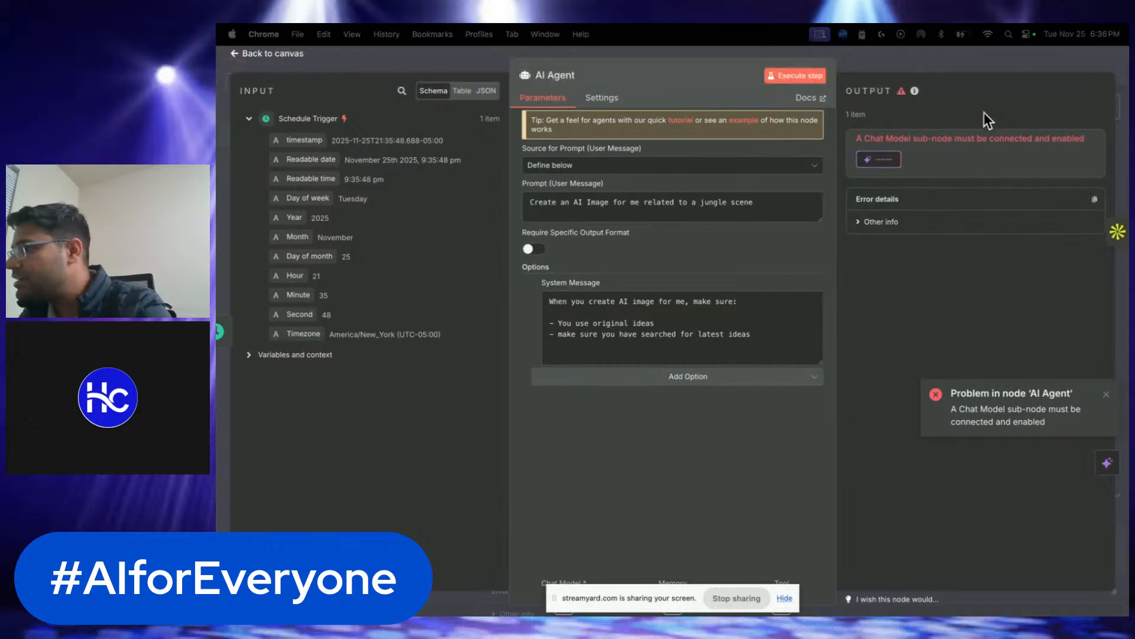
{"action": "scroll", "coordinate": [1059, 134], "scroll_direction": "up", "scroll_amount": 5}
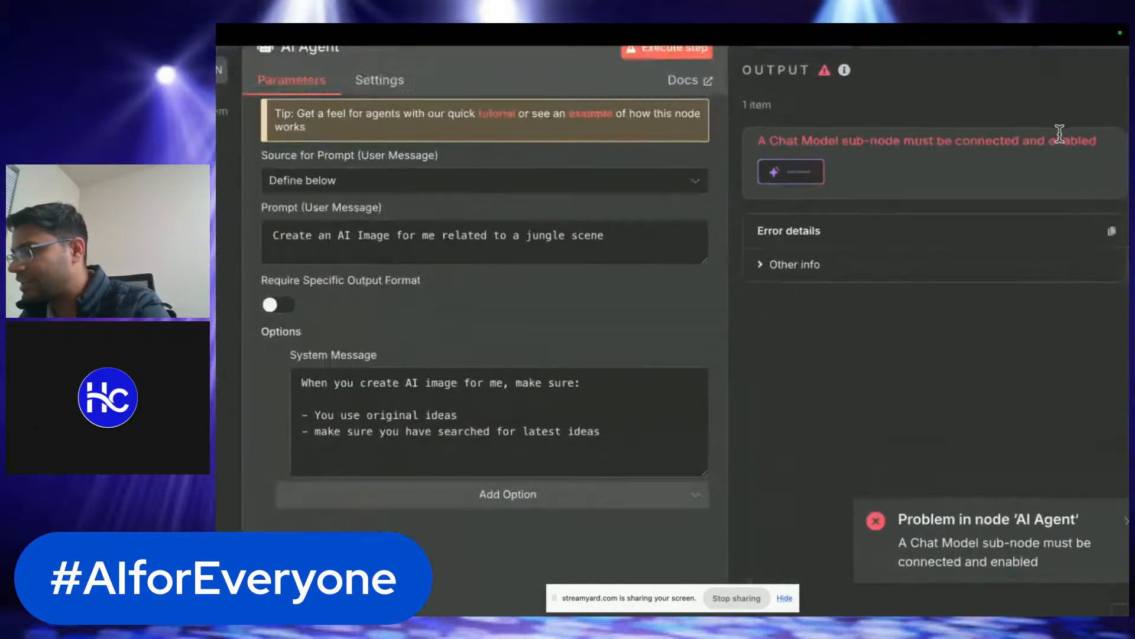
{"action": "left_click_drag", "start_coordinate": [679, 148], "coordinate": [1058, 136]}
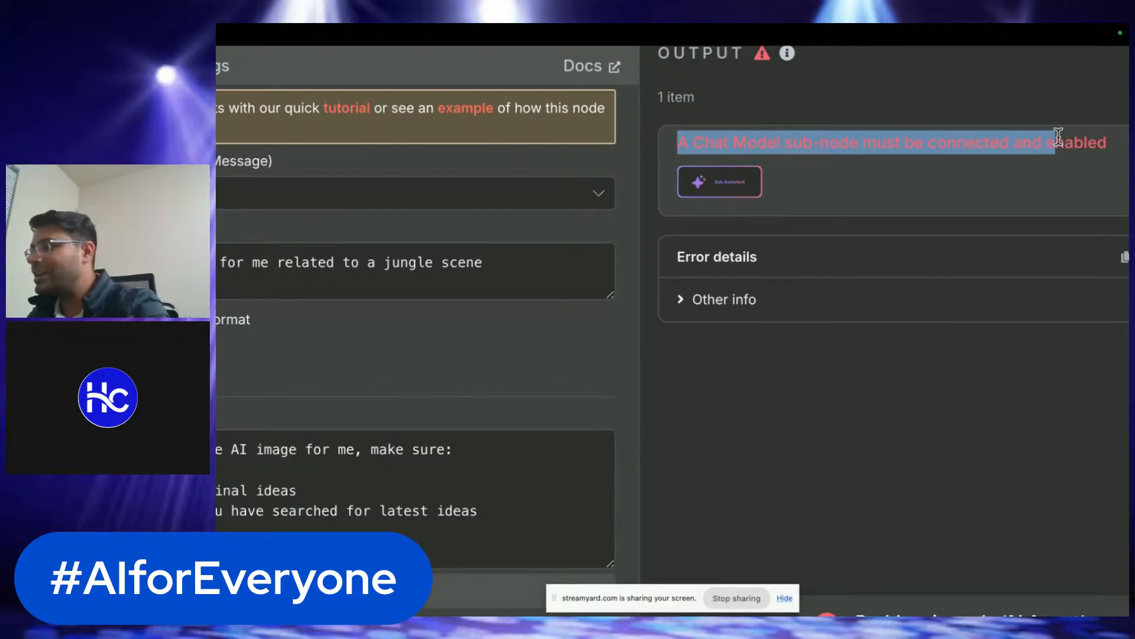
- Clear the highlighted error text in the AI Agent output and return to the workflow canvas
{"action": "scroll", "coordinate": [1029, 176], "scroll_direction": "down", "scroll_amount": 5}
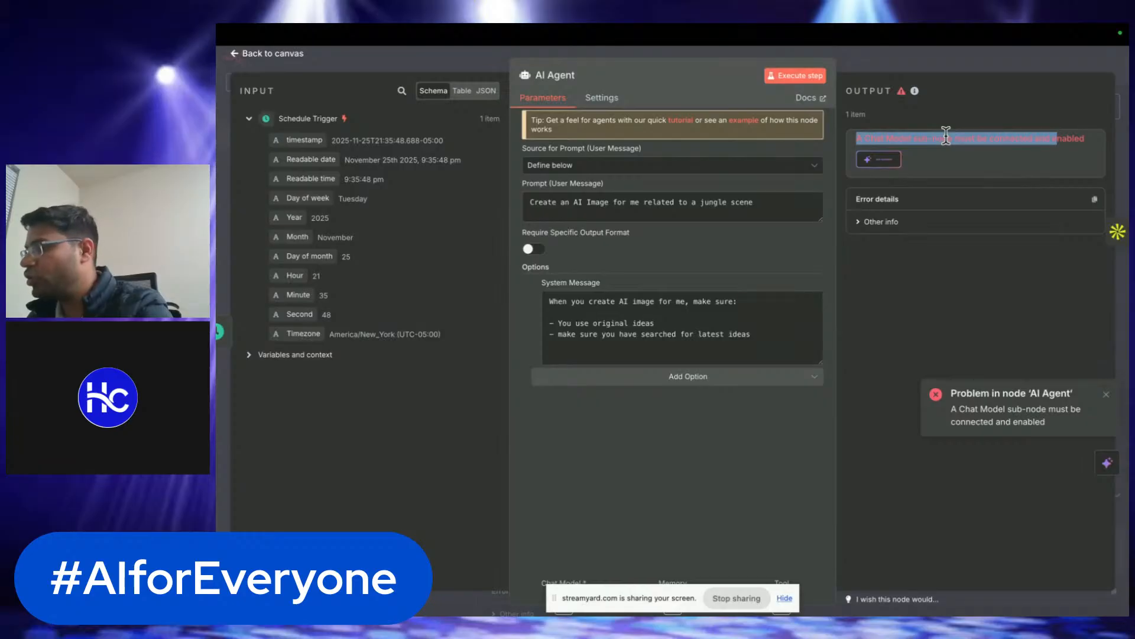
{"action": "left_click", "coordinate": [946, 135]}
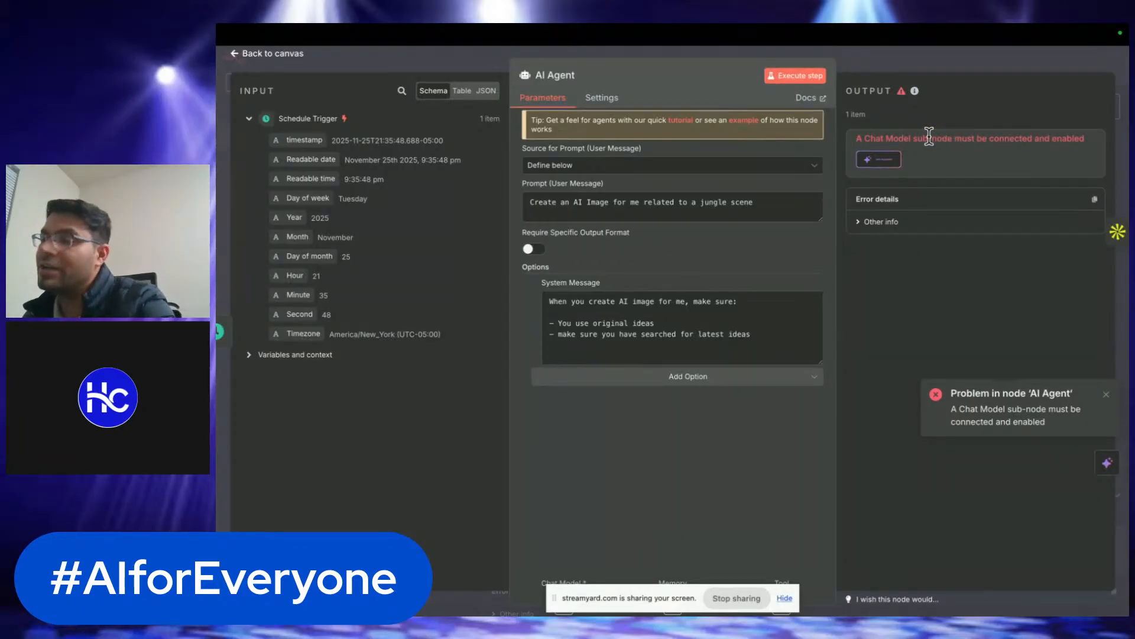
{"action": "left_click", "coordinate": [286, 53]}
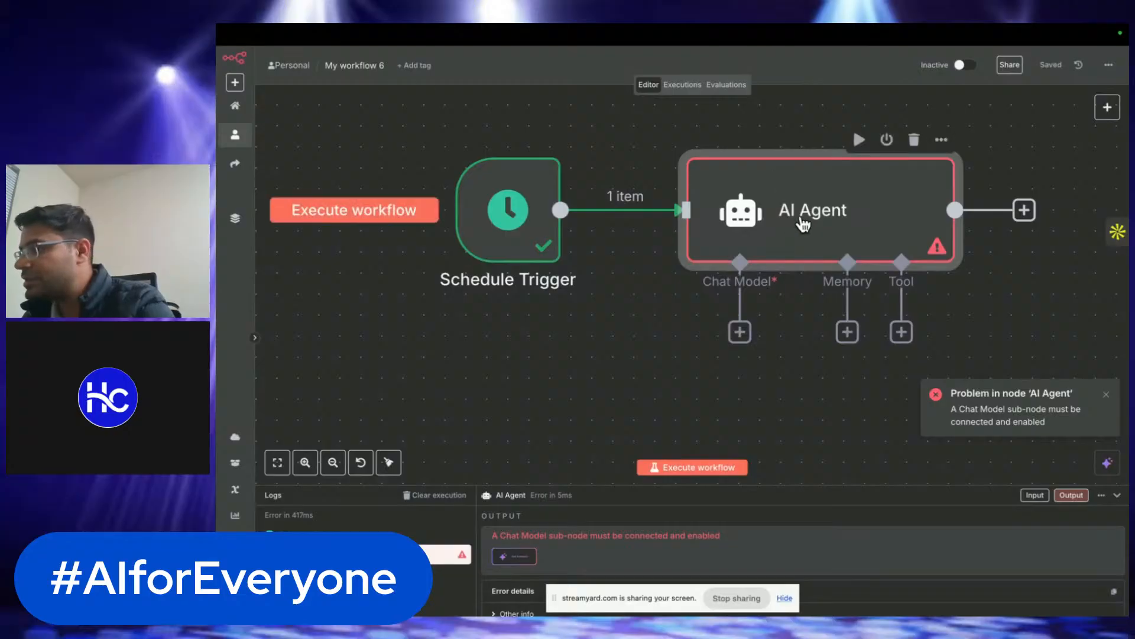
- Browse the language models available for the AI Agent's Chat Model, searching for "chatgpt", "openai", "anth" and "google"
{"action": "scroll", "coordinate": [798, 239], "scroll_direction": "down", "scroll_amount": 3}
{"action": "scroll", "coordinate": [795, 238], "scroll_direction": "right", "scroll_amount": 1}
{"action": "scroll", "coordinate": [729, 263], "scroll_direction": "up", "scroll_amount": 6}
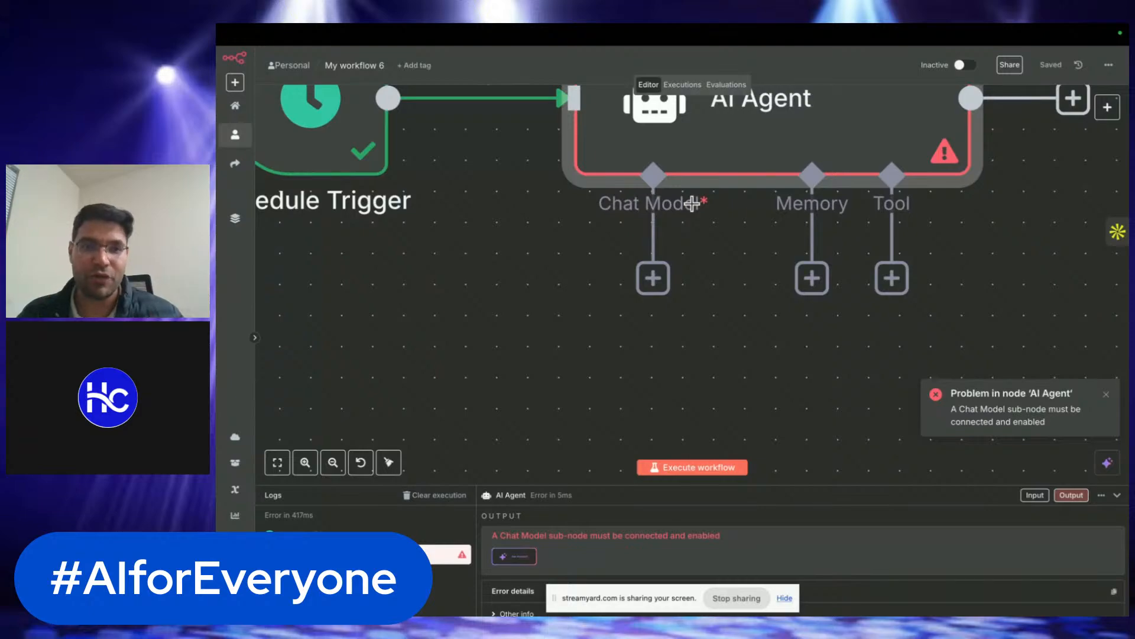
{"action": "left_click", "coordinate": [656, 279]}
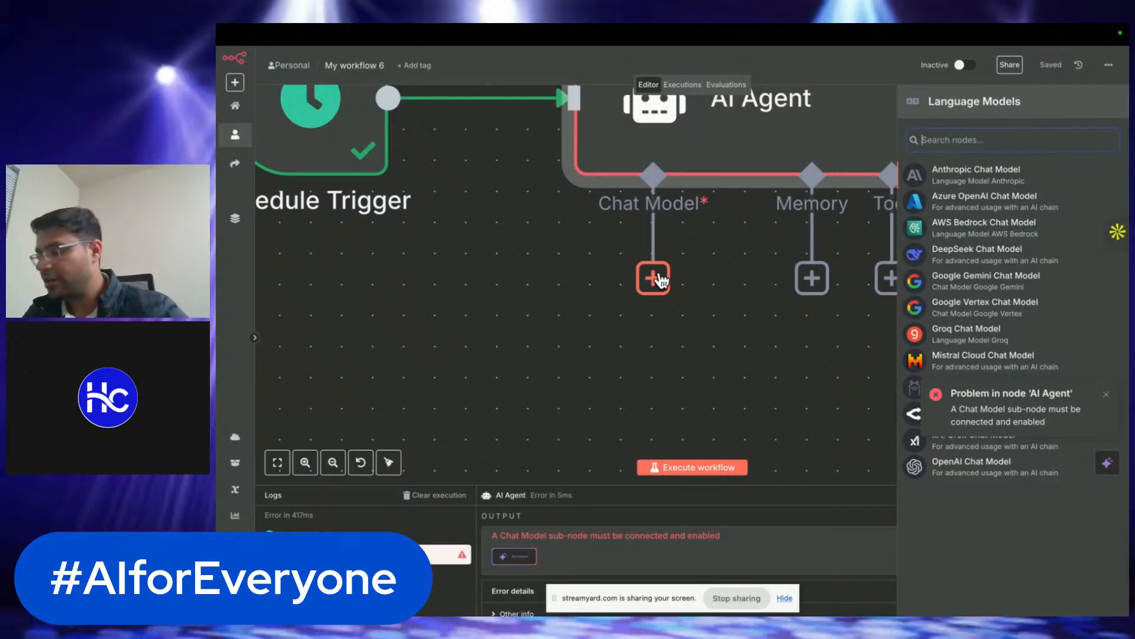
{"action": "type", "text": "chatgp"}
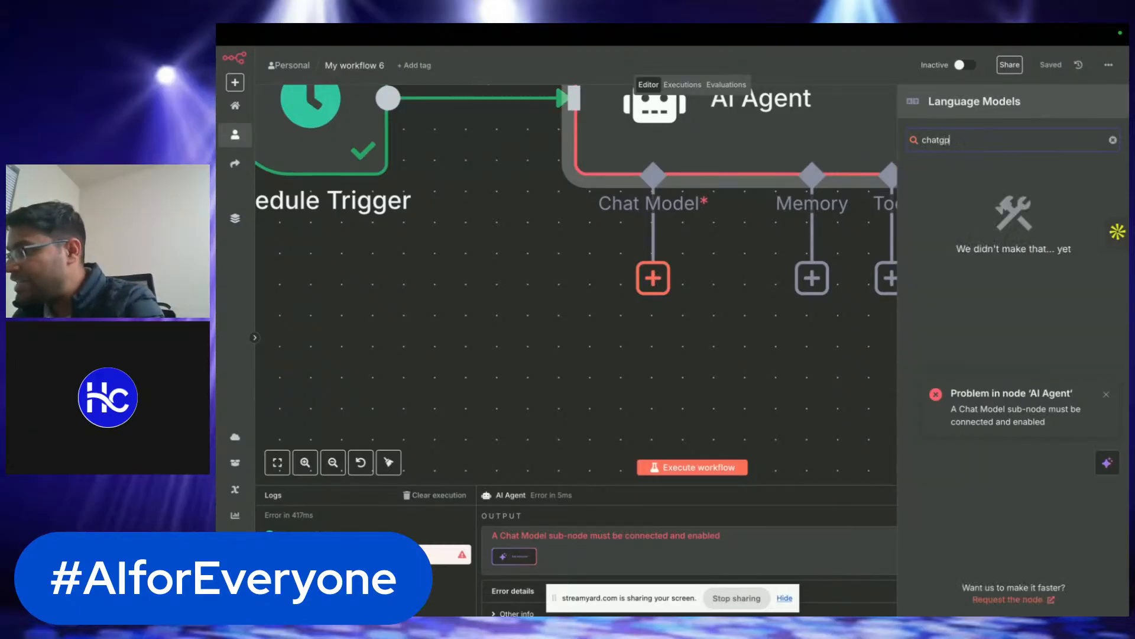
{"action": "type", "text": "t"}
{"action": "key", "text": "ctrl+a"}
{"action": "type", "text": "openai"}
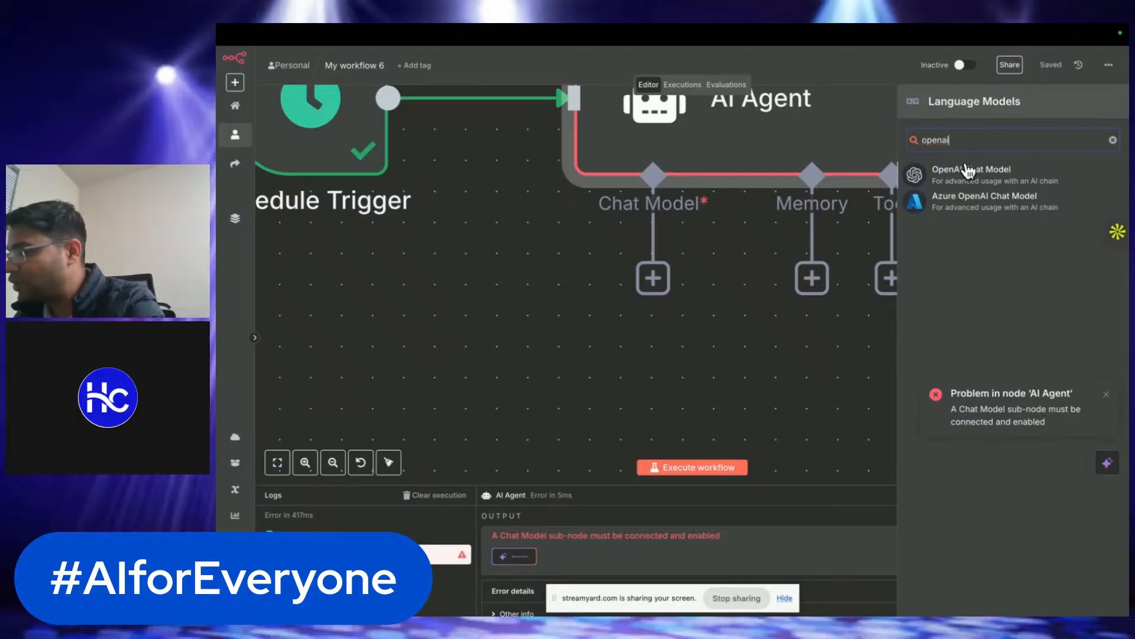
{"action": "key", "text": "ctrl+a"}
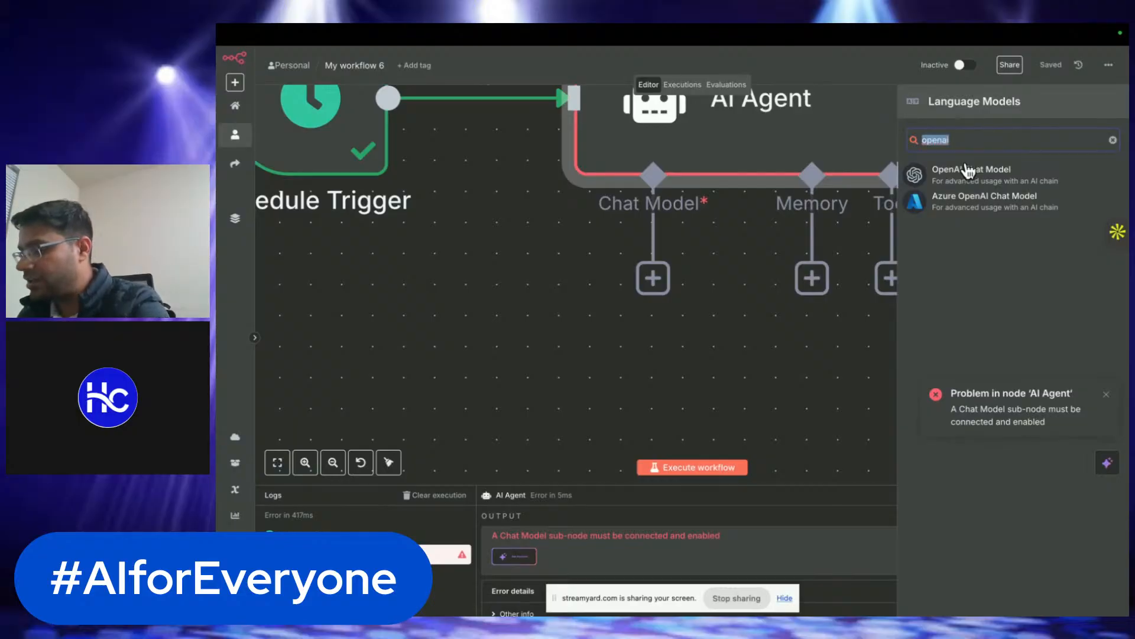
{"action": "type", "text": "clau"}
{"action": "type", "text": "anth"}
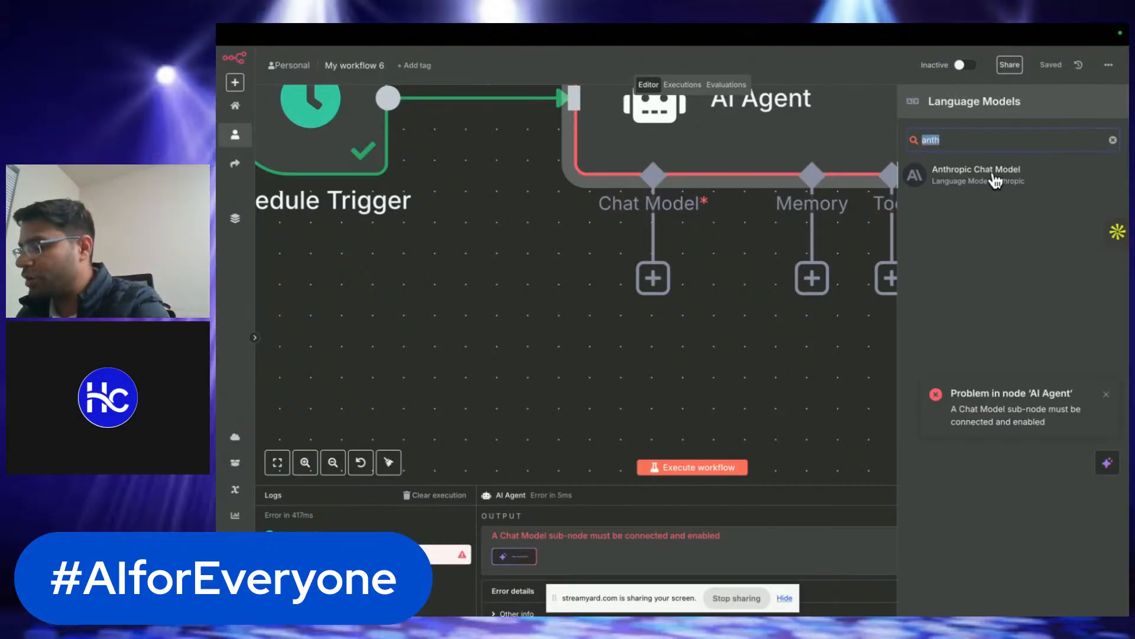
{"action": "type", "text": "google"}
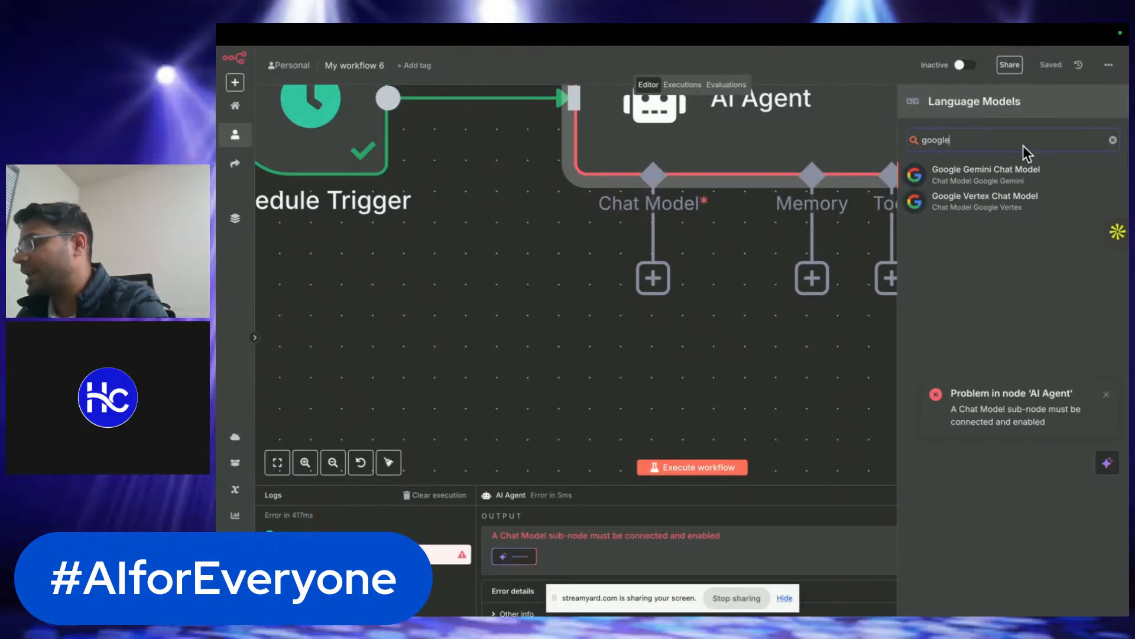
- Search for "openai", add the OpenAI Chat Model to the AI Agent, and return to the canvas
{"action": "key", "text": "ctrl+a"}
{"action": "type", "text": "cpenai"}
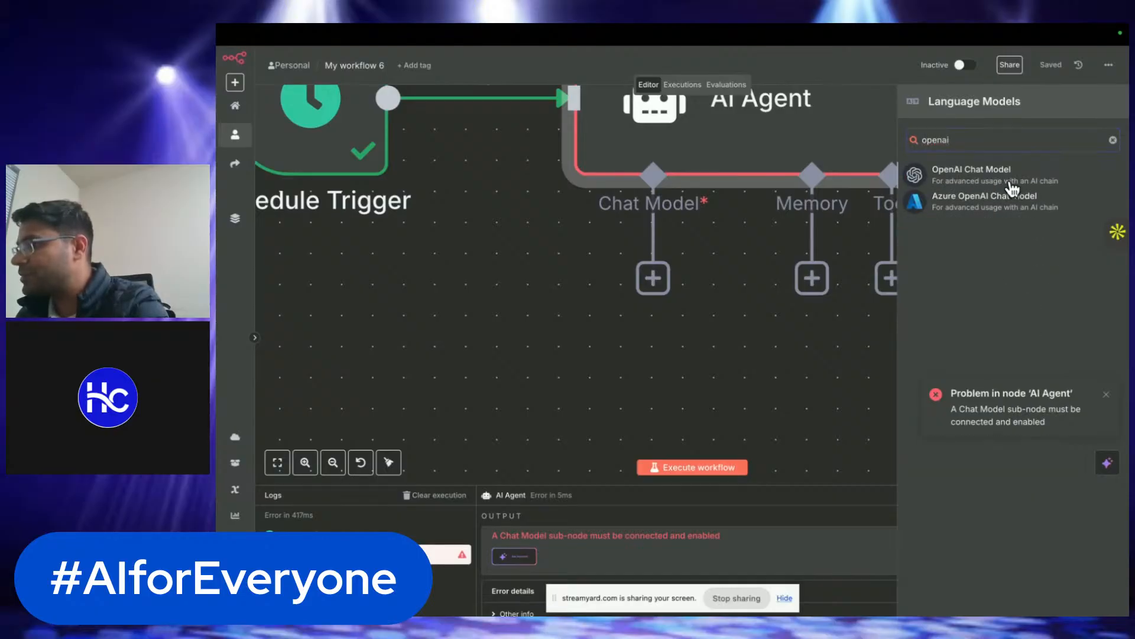
{"action": "left_click", "coordinate": [1010, 181]}
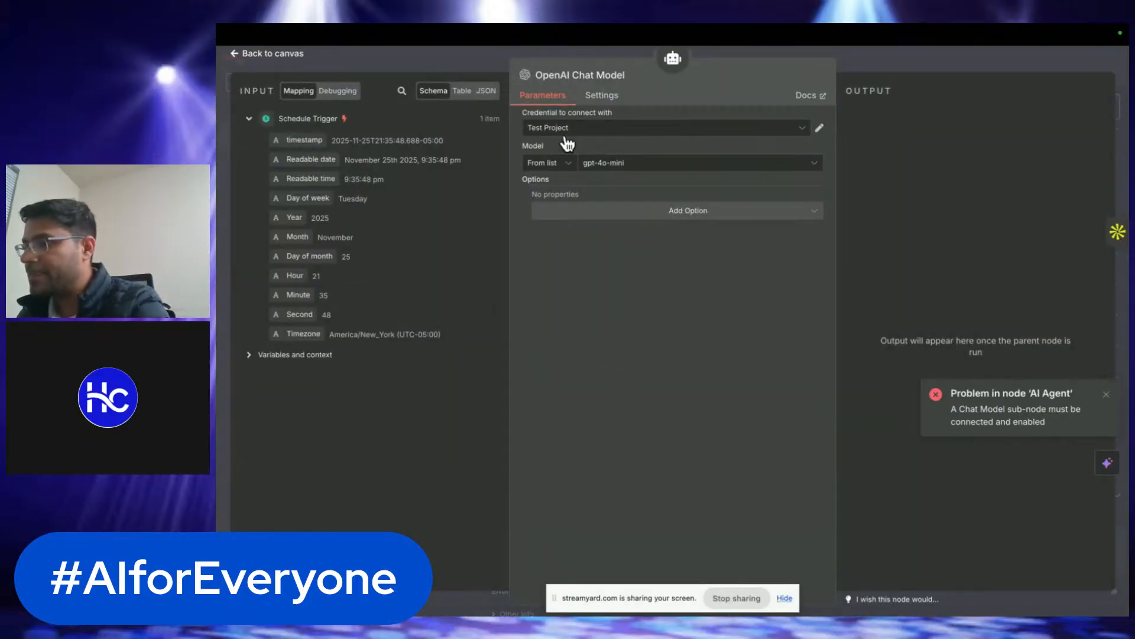
{"action": "left_click", "coordinate": [265, 53]}
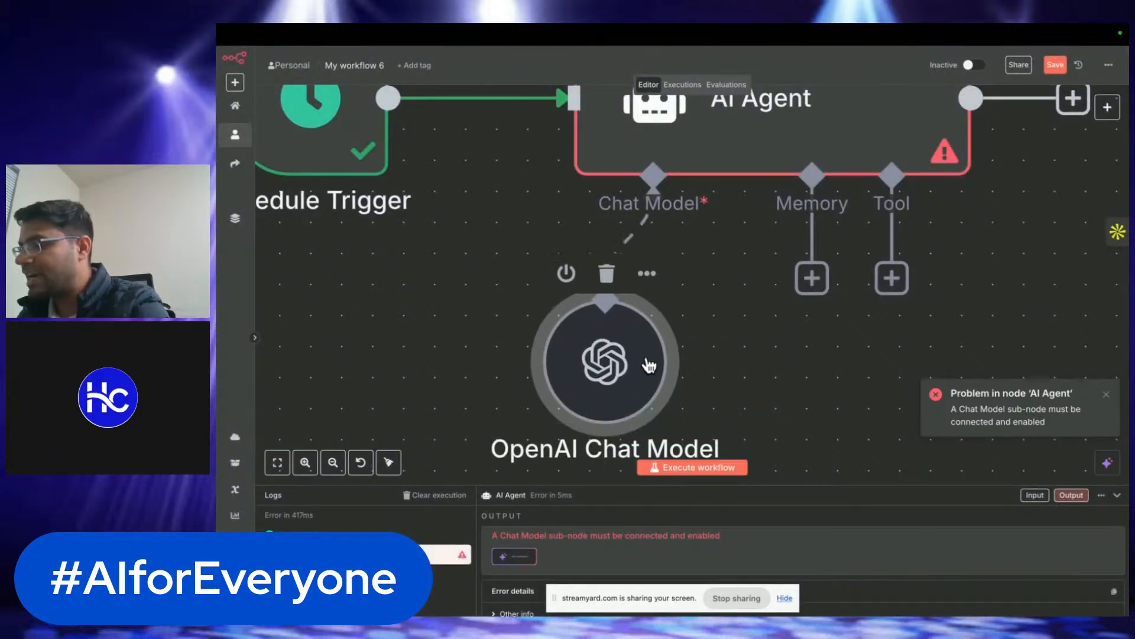
- Execute the workflow from the Schedule Trigger and examine the issues listed on the OpenAI Chat Model node
{"action": "scroll", "coordinate": [649, 366], "scroll_direction": "down", "scroll_amount": 3}
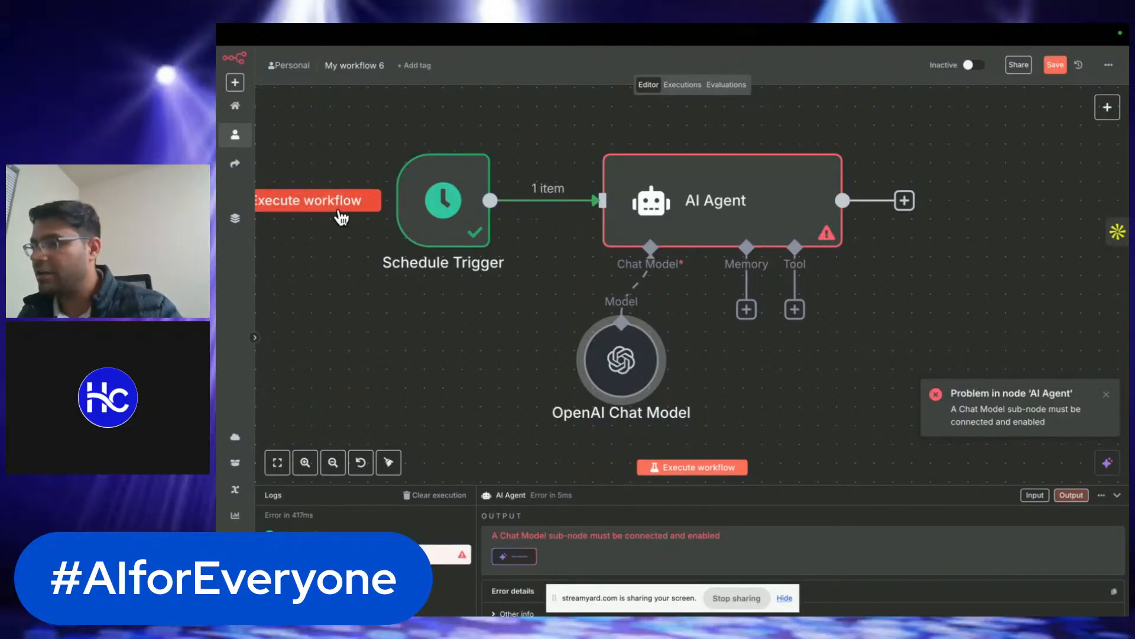
{"action": "left_click", "coordinate": [341, 206]}
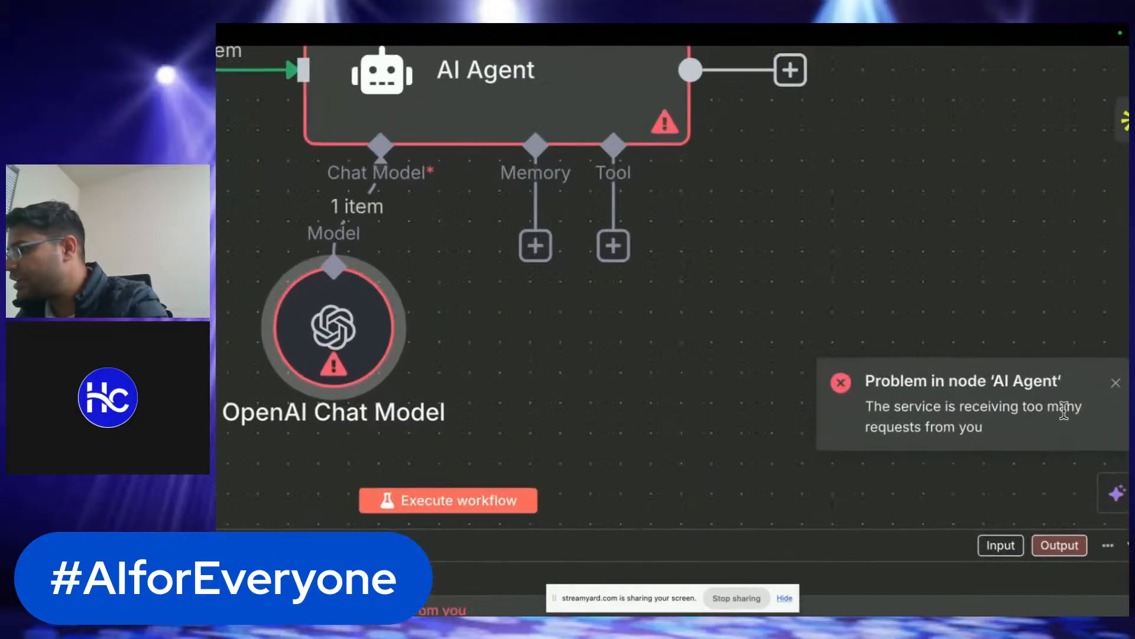
{"action": "left_click_drag", "start_coordinate": [1062, 381], "coordinate": [1034, 382]}
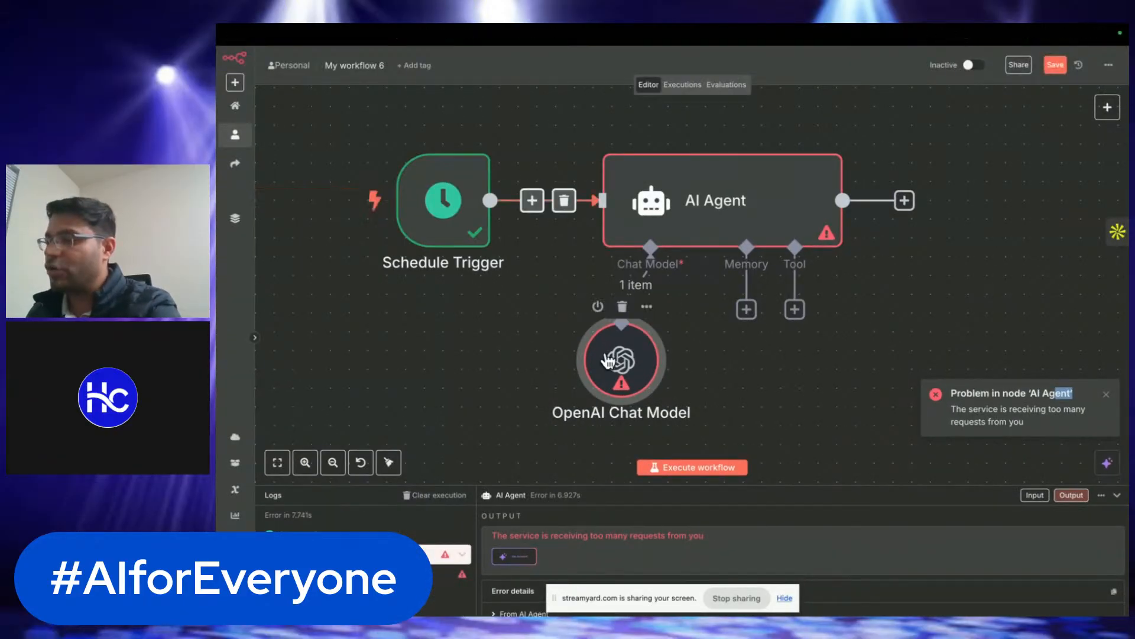
{"action": "mouse_move", "coordinate": [618, 384]}
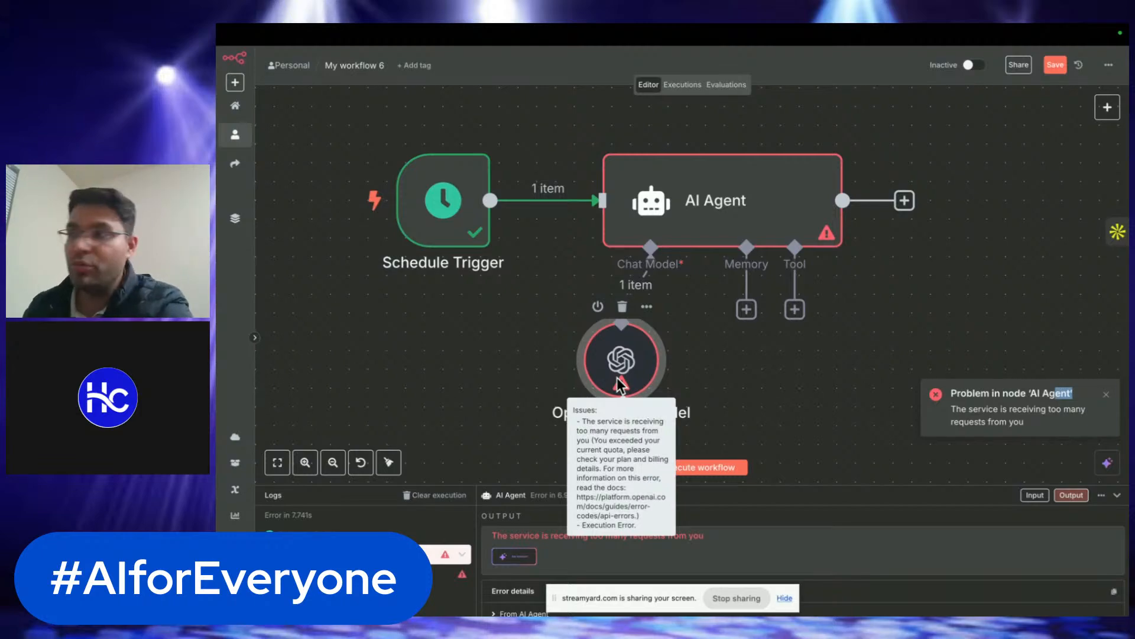
{"action": "left_click", "coordinate": [362, 59]}
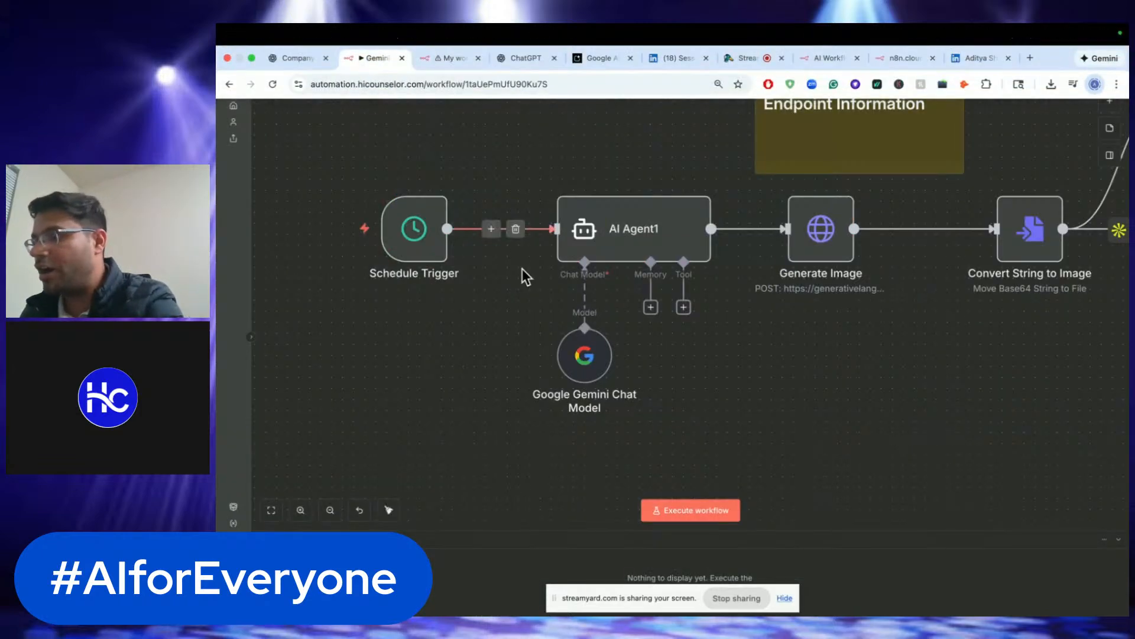
{"action": "left_click", "coordinate": [233, 106]}
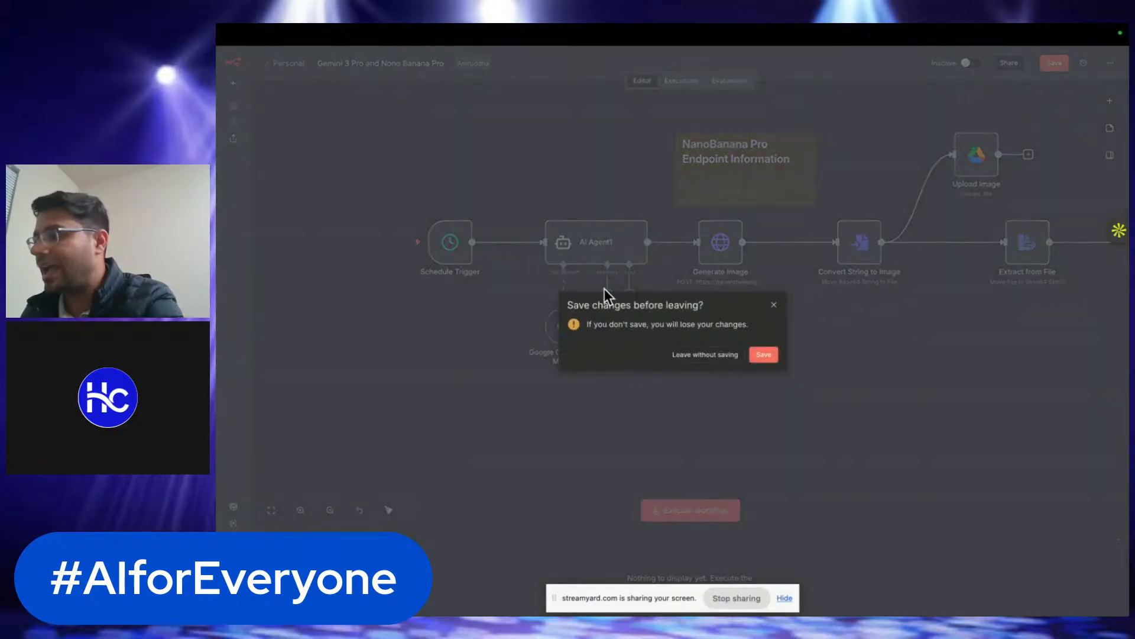
{"action": "left_click", "coordinate": [775, 307]}
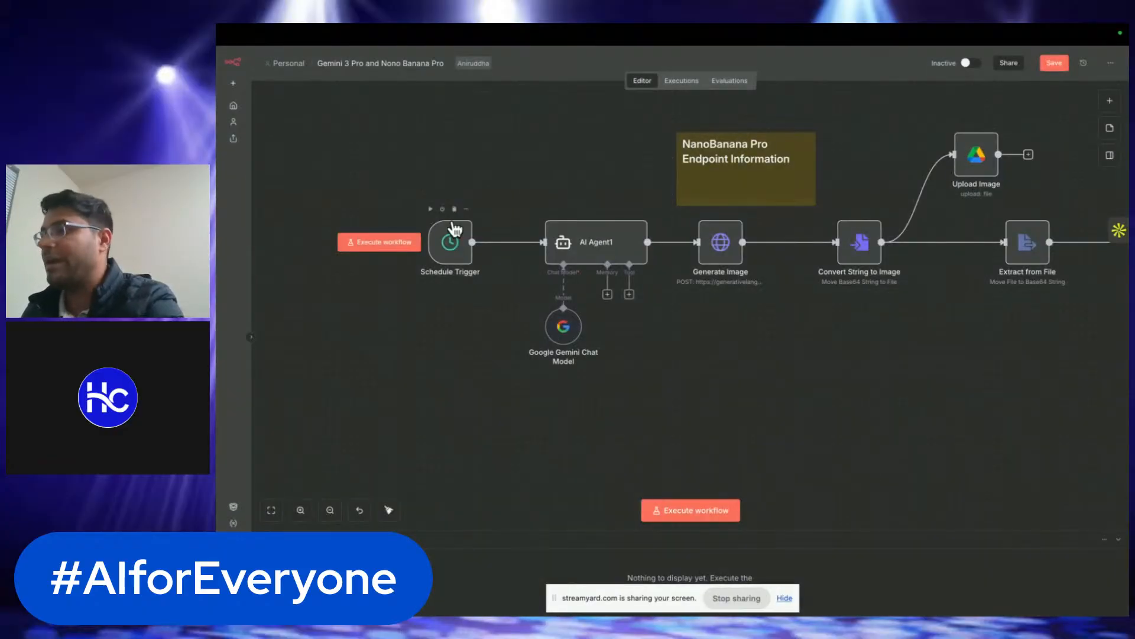
{"action": "mouse_move", "coordinate": [415, 25]}
{"action": "left_click", "coordinate": [454, 67]}
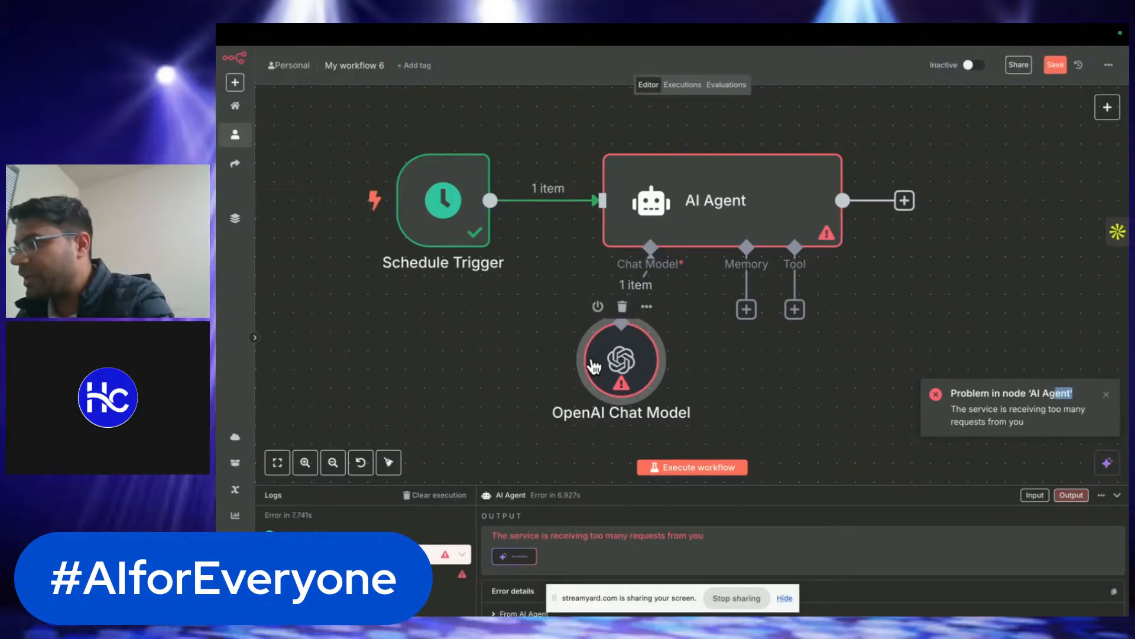
- Delete the OpenAI Chat Model and attach a Google Gemini Chat Model to the AI Agent instead
{"action": "left_click", "coordinate": [627, 362]}
{"action": "key", "text": "Delete"}
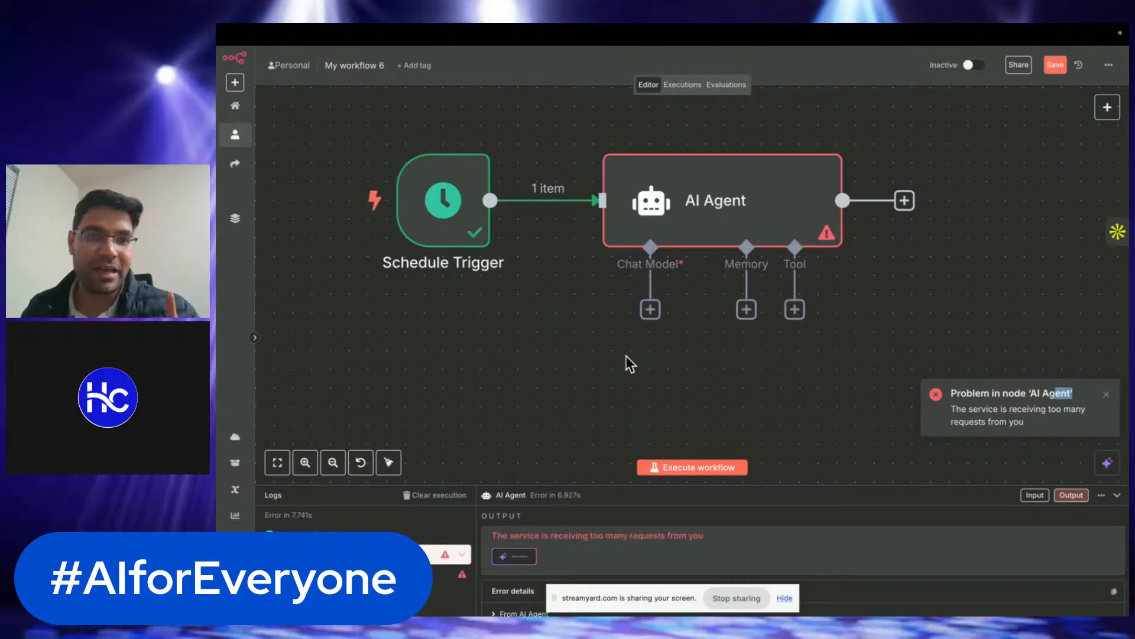
{"action": "left_click", "coordinate": [651, 308]}
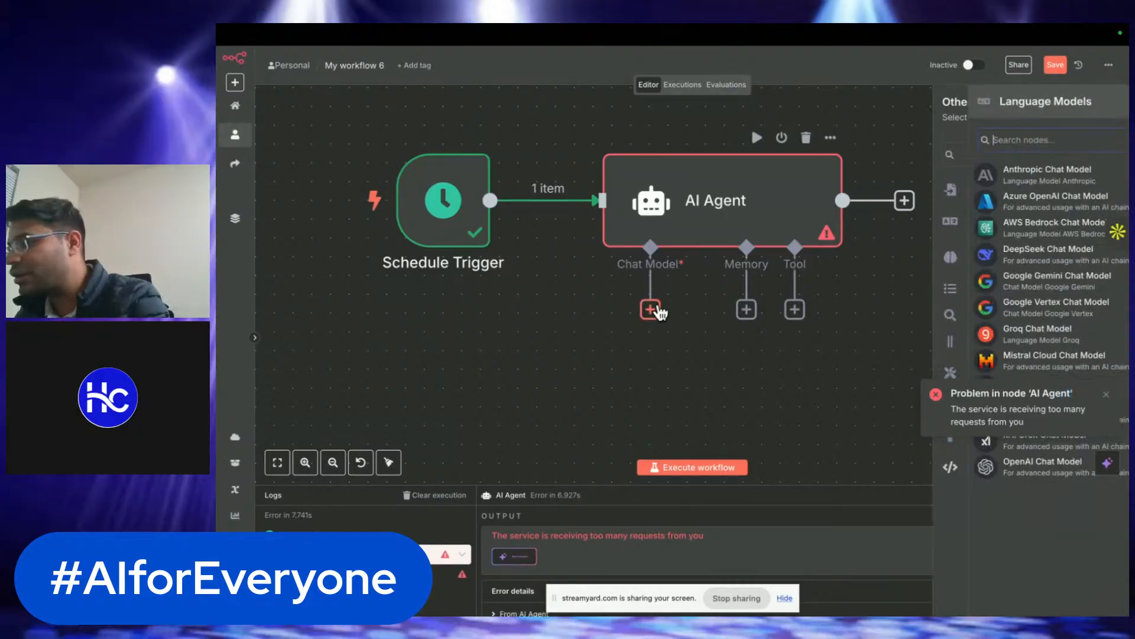
{"action": "type", "text": "google gemini"}
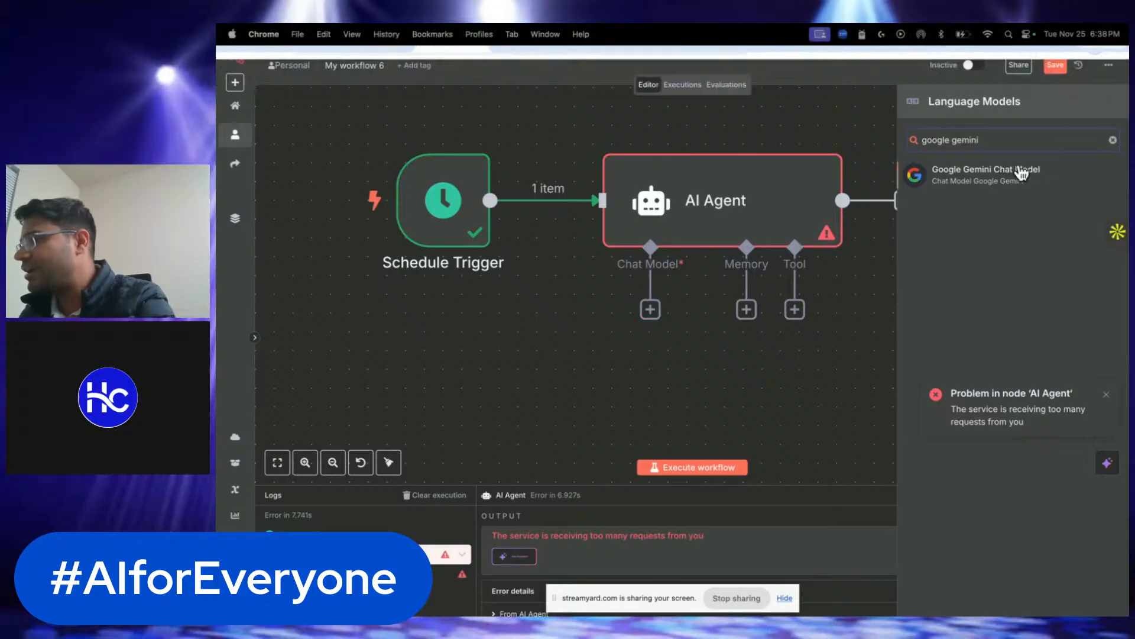
{"action": "left_click", "coordinate": [1007, 174]}
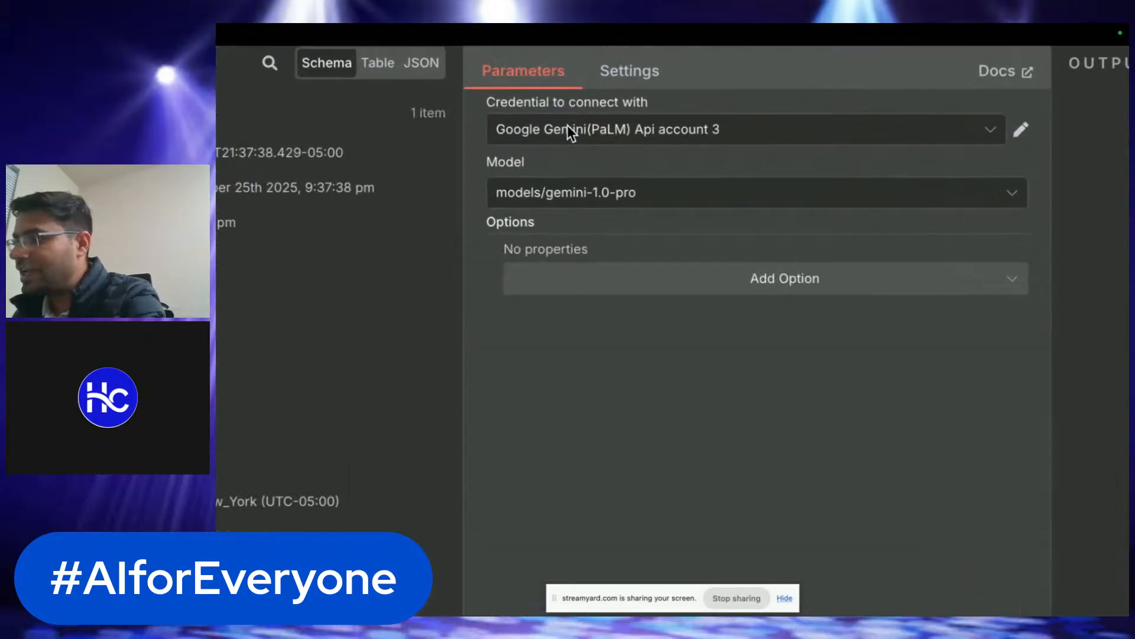
- Start a new Google Gemini(PaLM) Api credential for the chat model and empty its API Key field
{"action": "left_click_drag", "start_coordinate": [481, 104], "coordinate": [645, 104]}
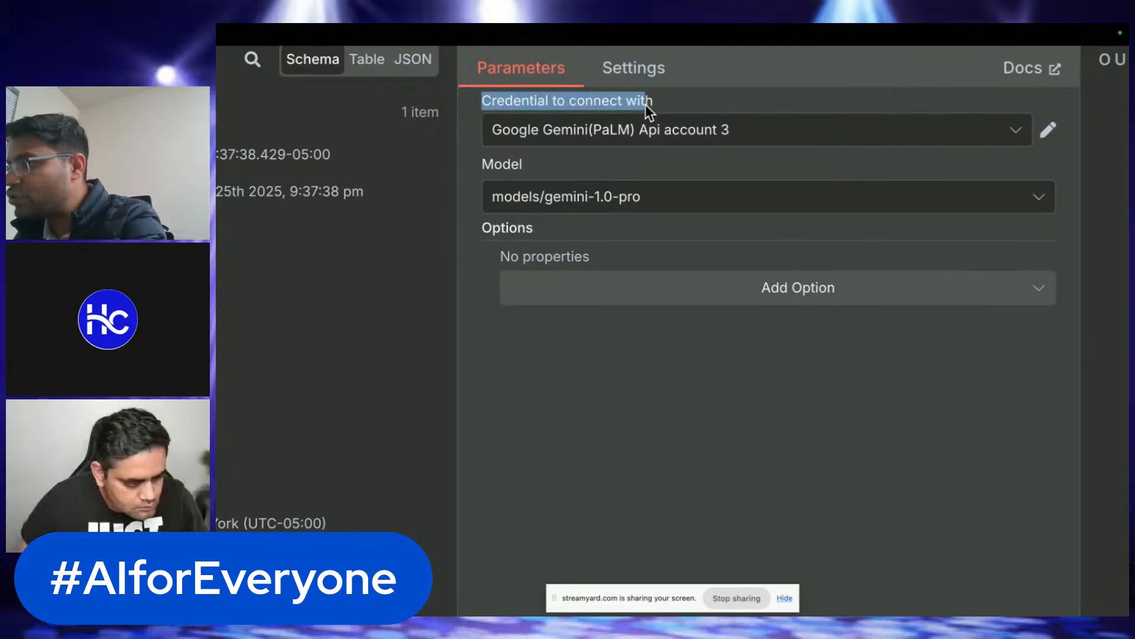
{"action": "left_click", "coordinate": [657, 130]}
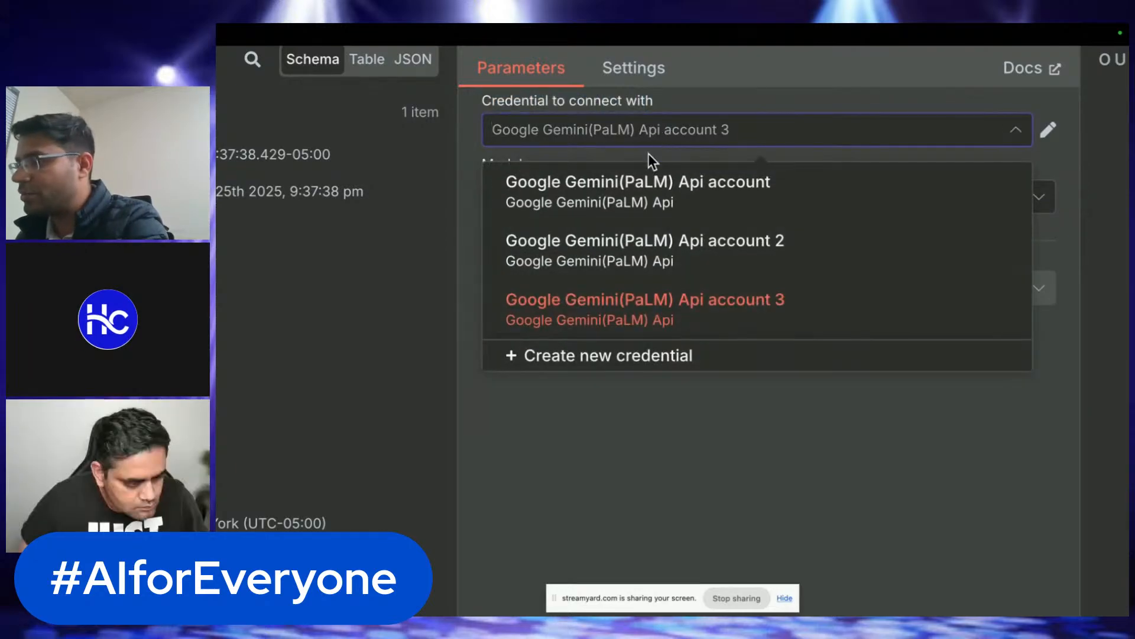
{"action": "left_click", "coordinate": [631, 369]}
{"action": "left_click", "coordinate": [629, 378]}
{"action": "key", "text": "ctrl+v"}
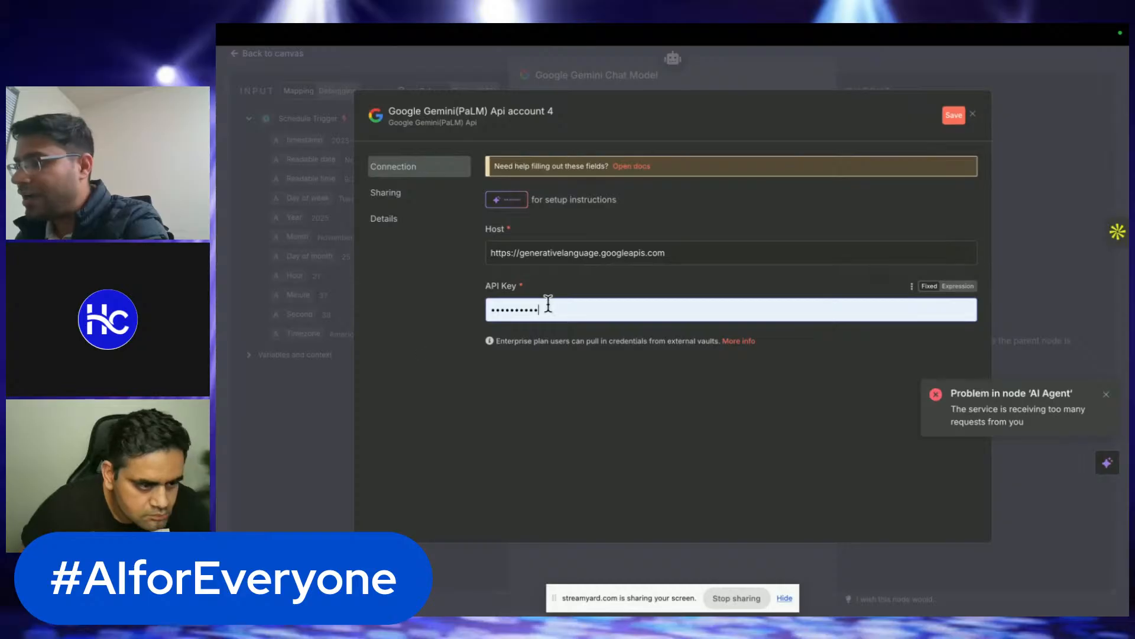
{"action": "left_click_drag", "start_coordinate": [543, 309], "coordinate": [478, 310]}
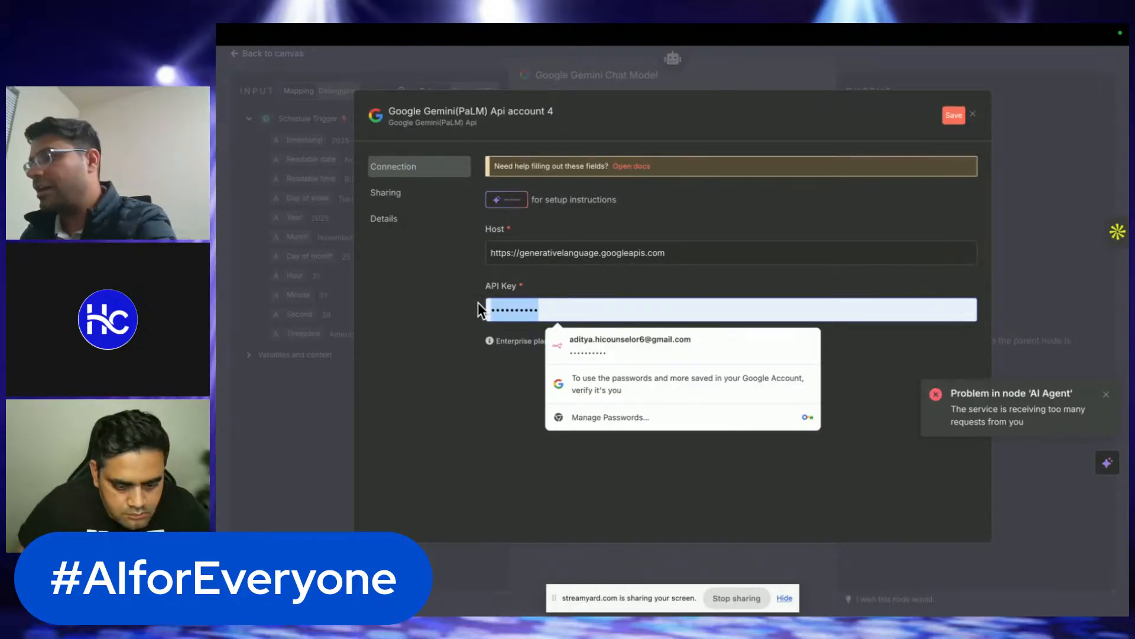
{"action": "key", "text": "BackSpace"}
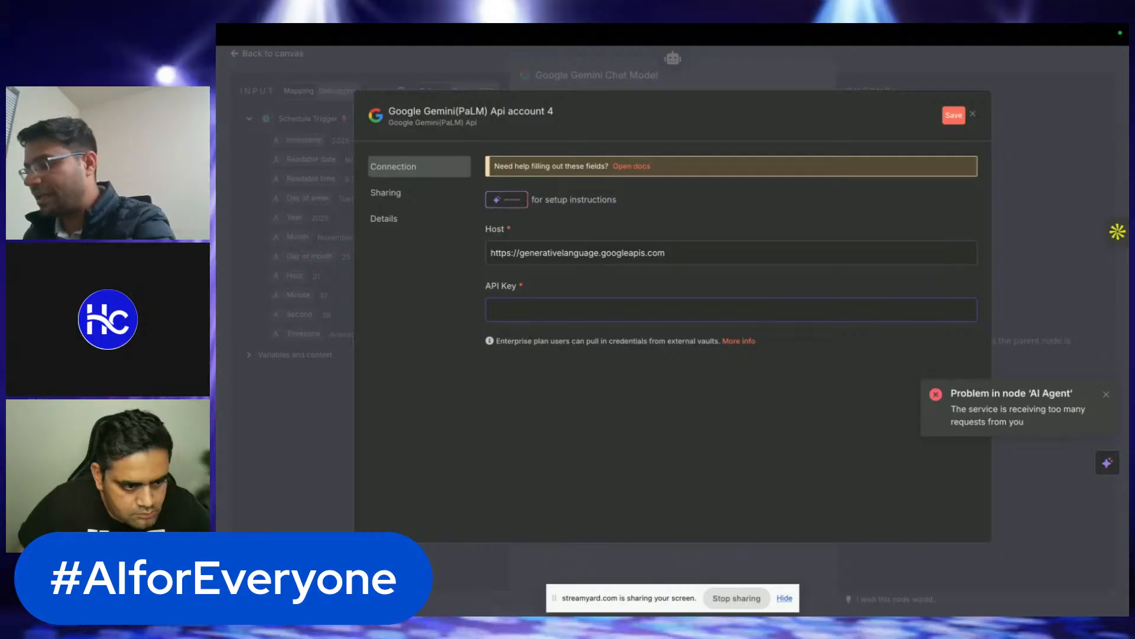
- Search the web for "google gemini api key" in a new browser tab
{"action": "key", "text": "super+t"}
{"action": "type", "text": "google "}
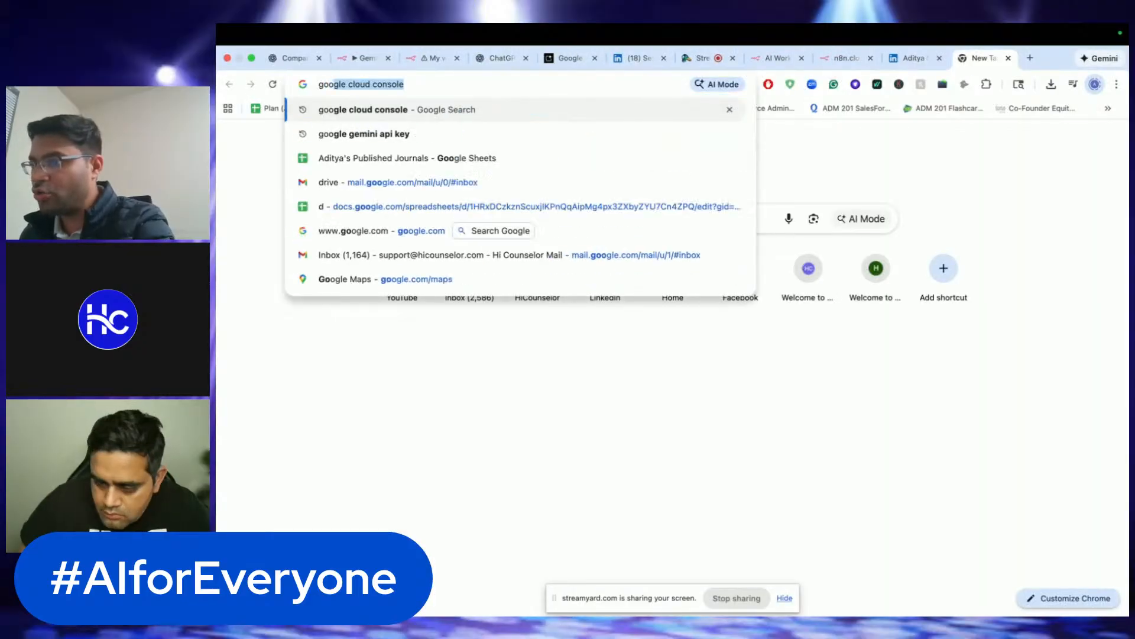
{"action": "type", "text": "gemii"}
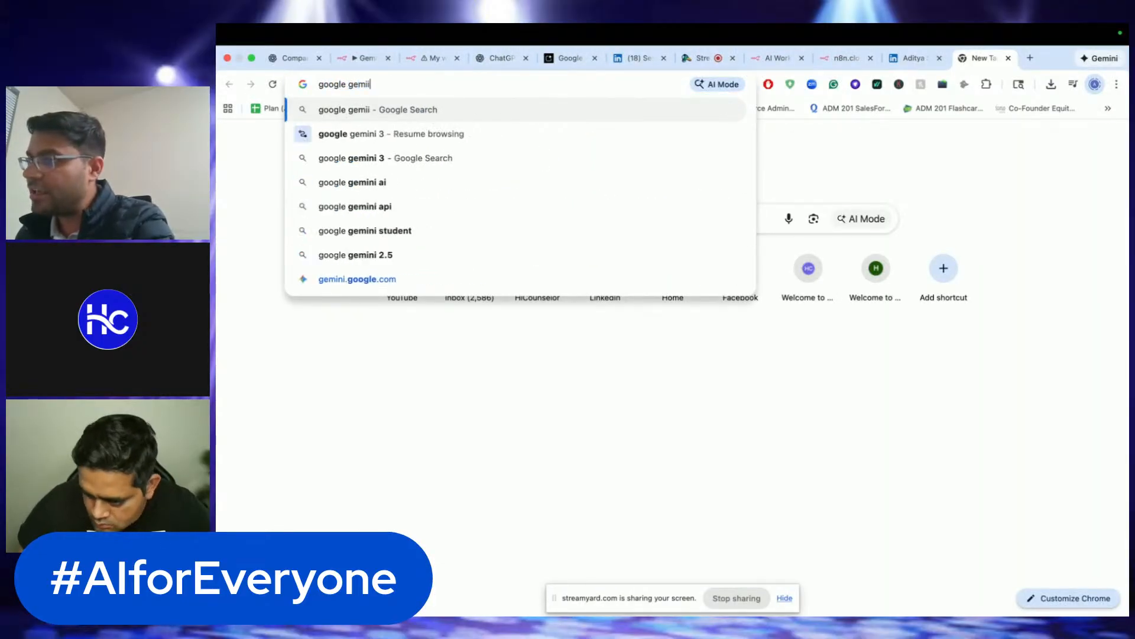
{"action": "key", "text": "BackSpace"}
{"action": "type", "text": "ni api "}
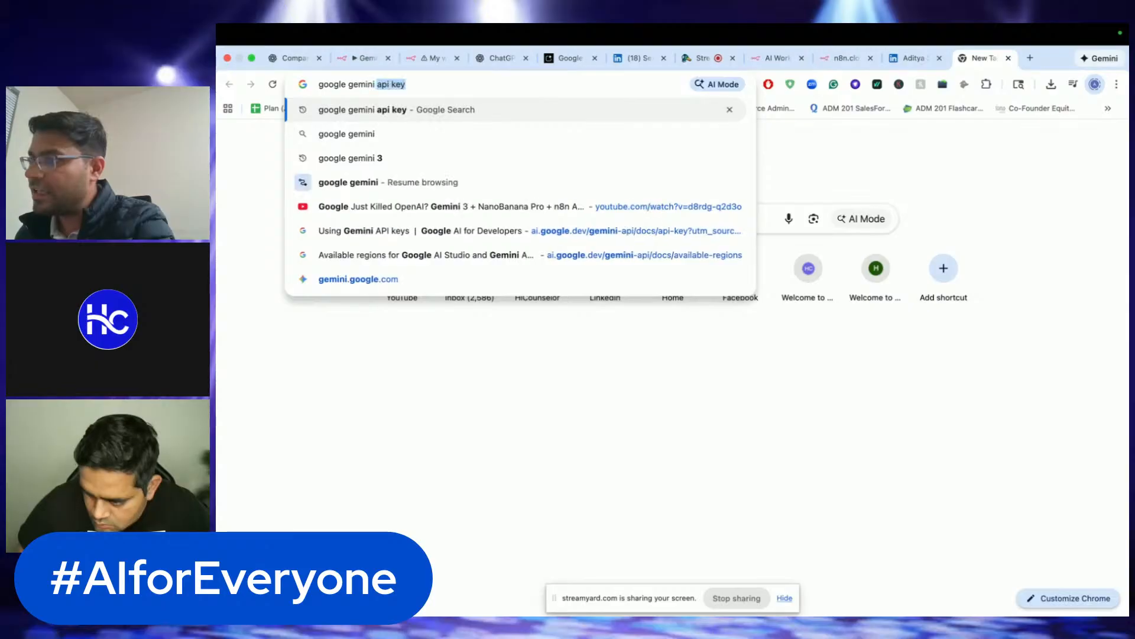
{"action": "type", "text": "key"}
{"action": "key", "text": "Return"}
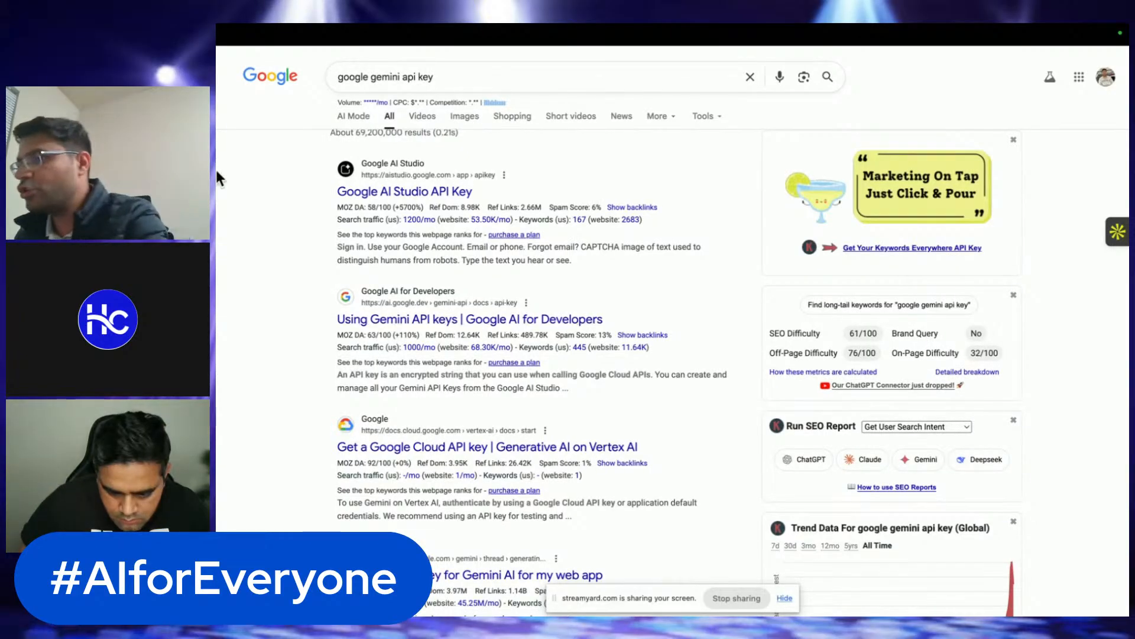
{"action": "scroll", "coordinate": [388, 194], "scroll_direction": "up", "scroll_amount": 5}
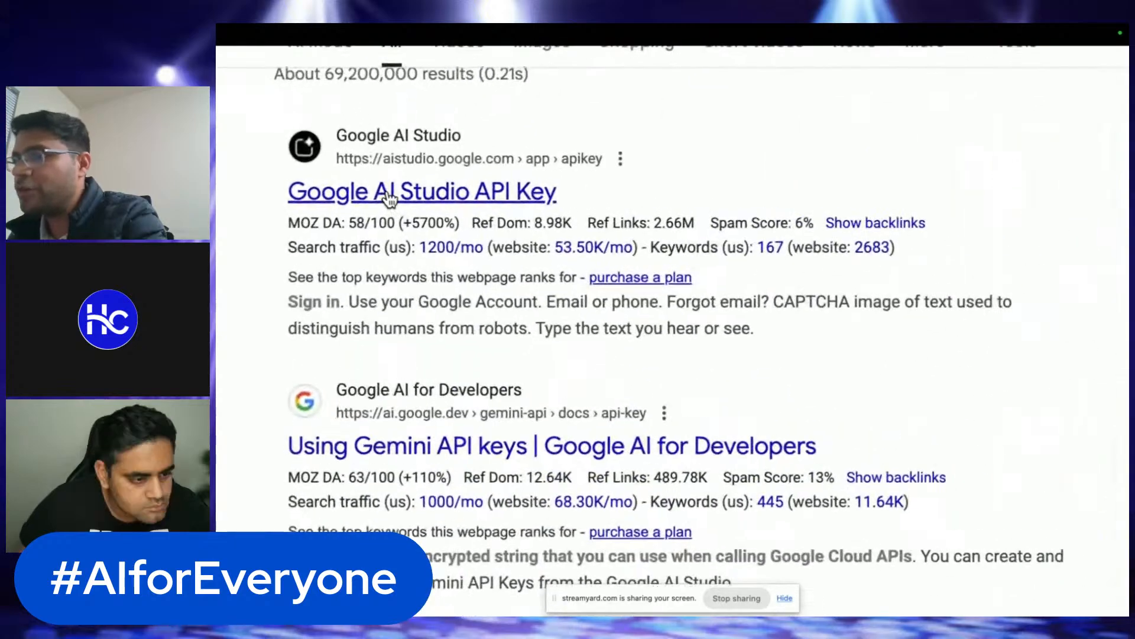
- Open the Google AI Studio API keys page and fill in a new key named Test Key for Project 1
{"action": "left_click", "coordinate": [471, 200]}
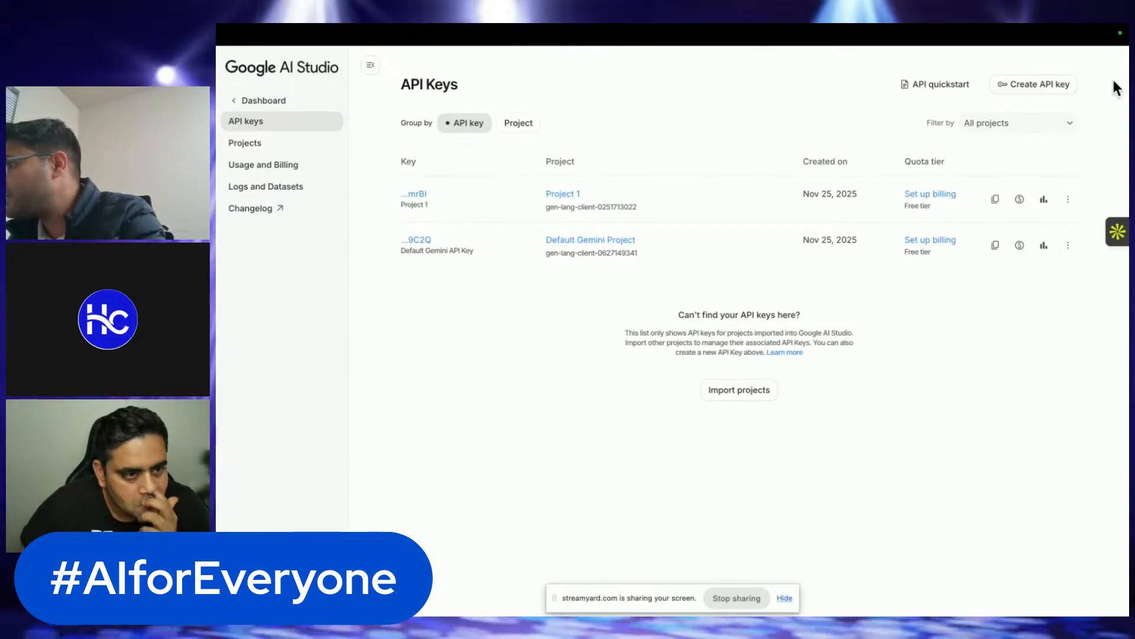
{"action": "left_click", "coordinate": [995, 89]}
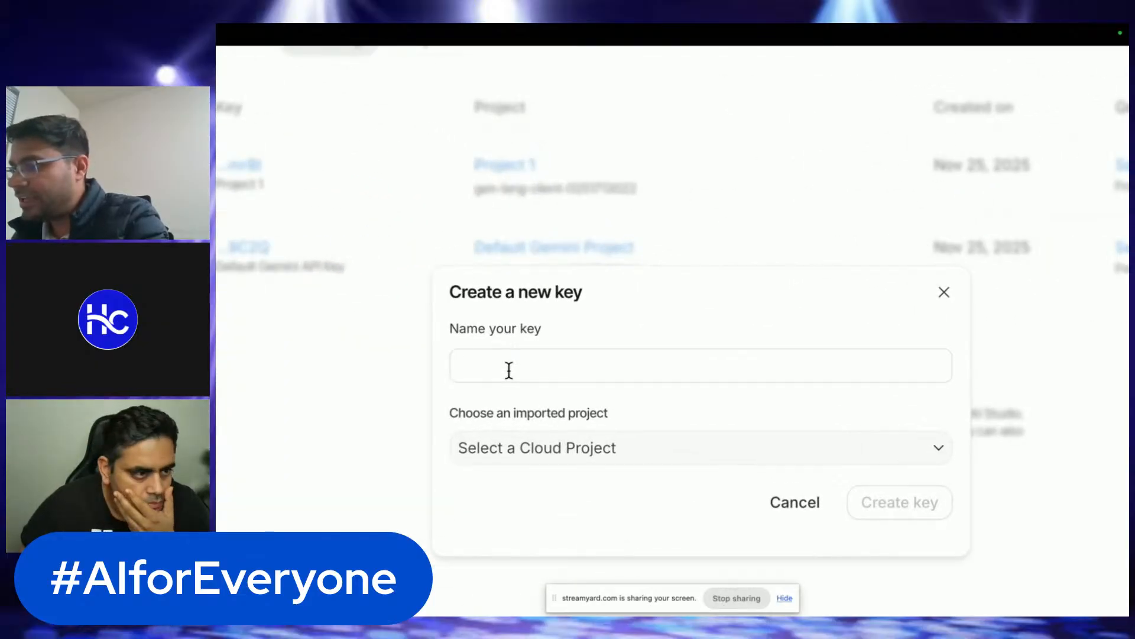
{"action": "left_click", "coordinate": [508, 370]}
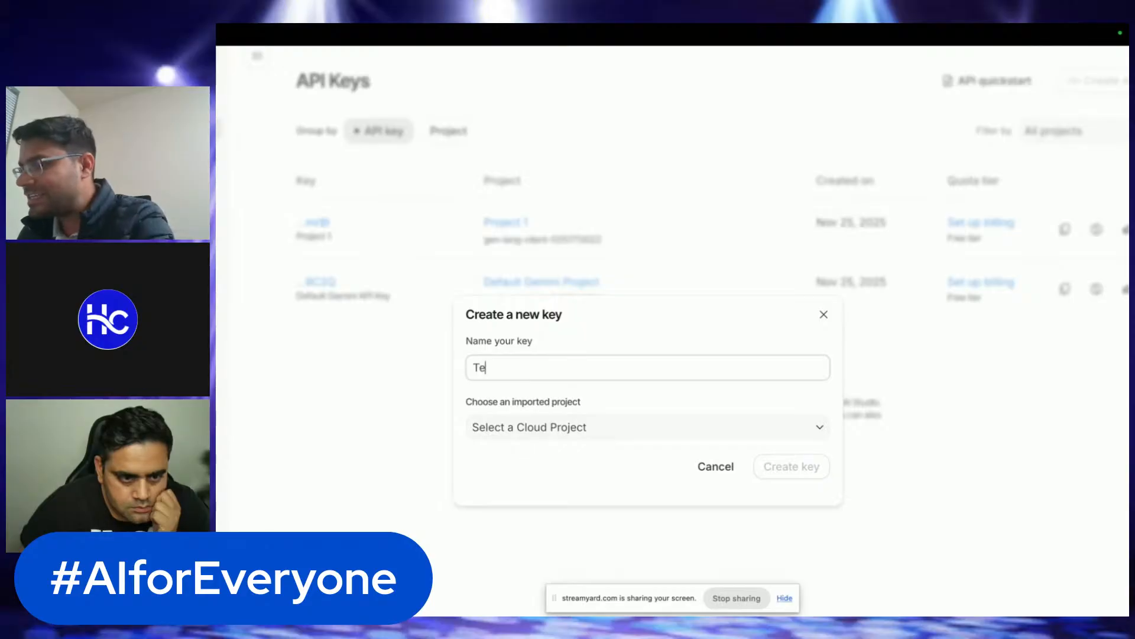
{"action": "type", "text": "Test Key"}
{"action": "left_click", "coordinate": [519, 428]}
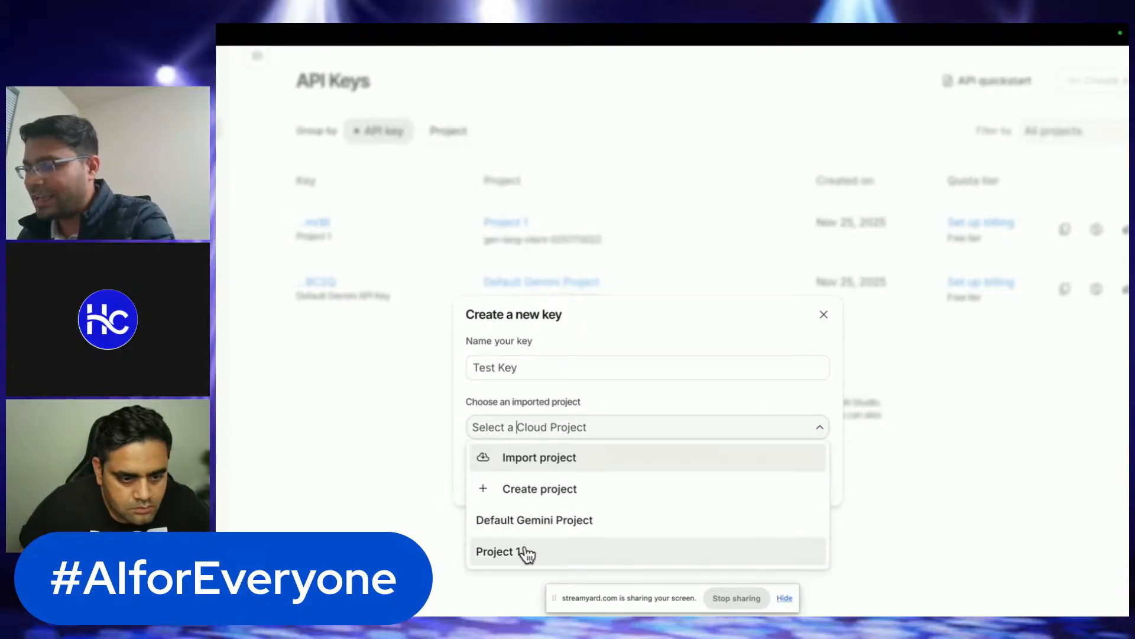
{"action": "left_click", "coordinate": [525, 552]}
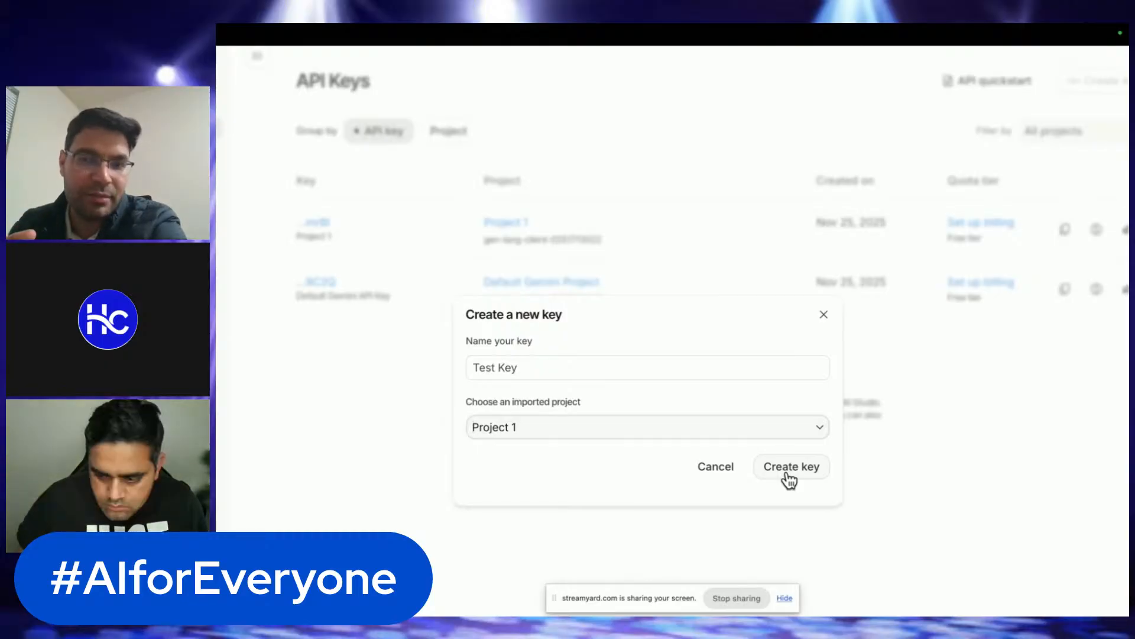
- Return to the My workflow 6 browser tab and close the new Gemini credential without saving it
{"action": "mouse_move", "coordinate": [716, 31]}
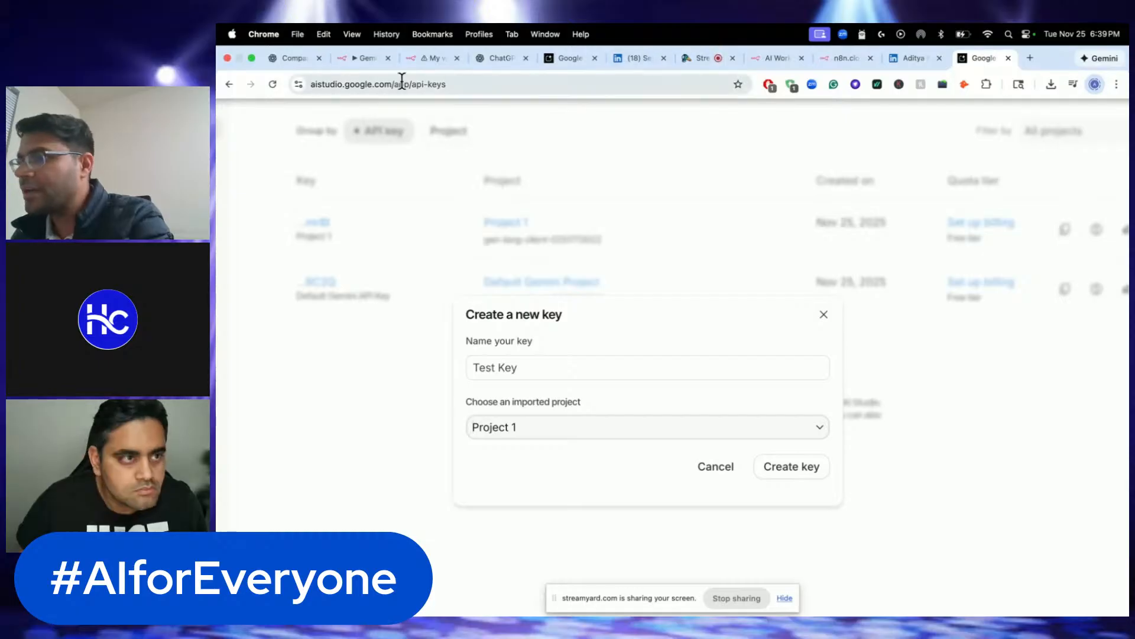
{"action": "left_click", "coordinate": [839, 61]}
{"action": "left_click", "coordinate": [786, 57]}
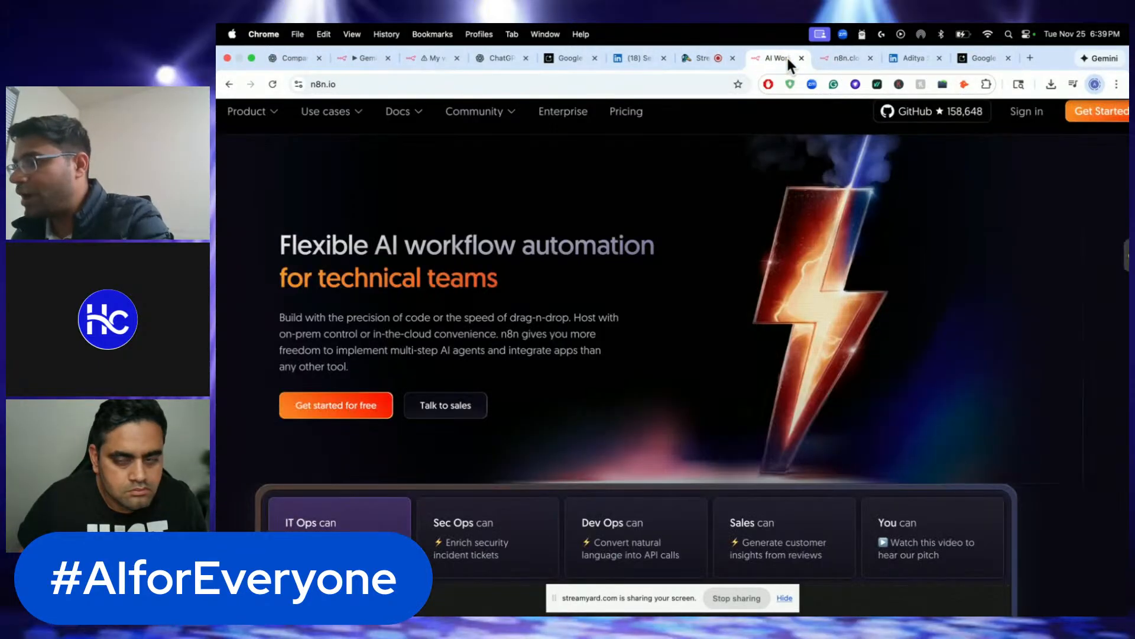
{"action": "left_click", "coordinate": [434, 59]}
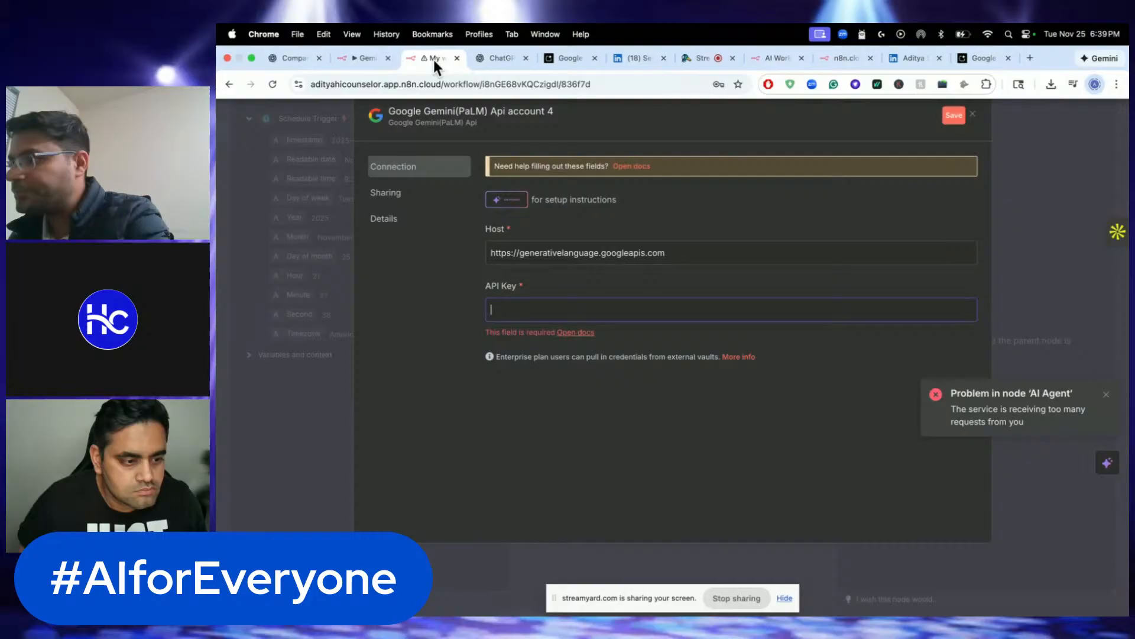
{"action": "left_click", "coordinate": [549, 310]}
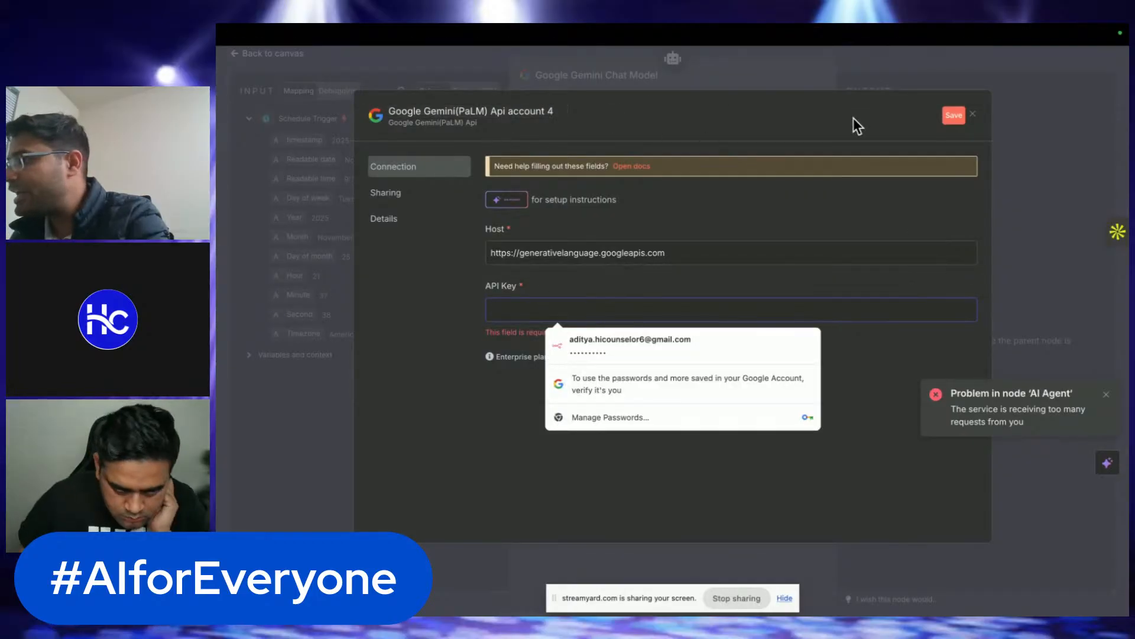
{"action": "left_click", "coordinate": [973, 116]}
{"action": "left_click", "coordinate": [722, 363]}
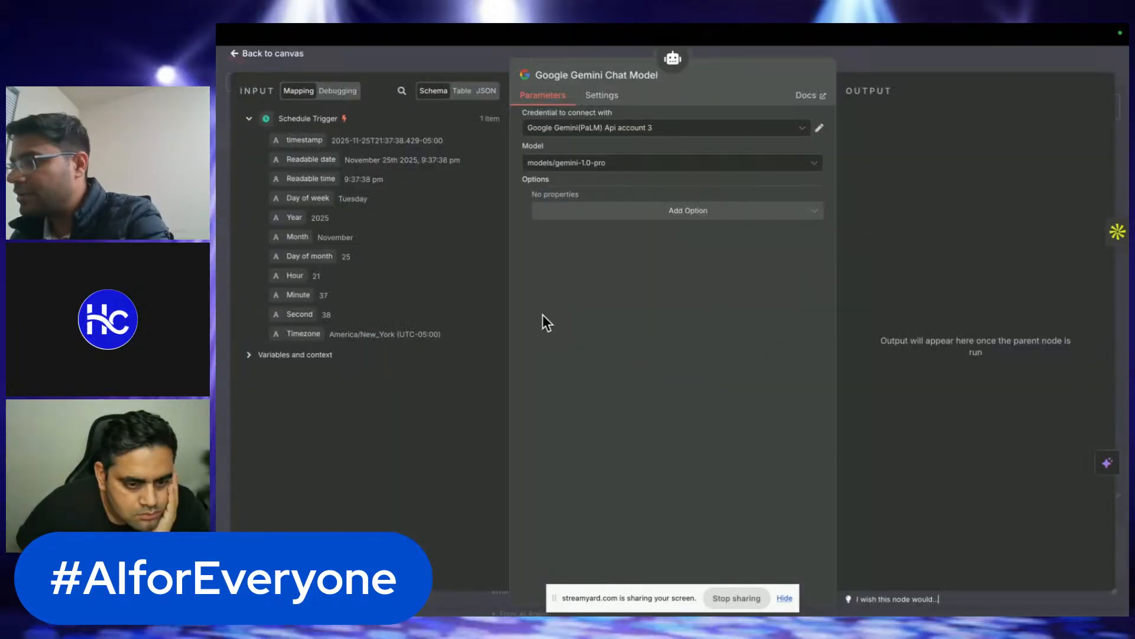
- Select the Google Gemini(PaLM) Api account 3 credential and set the chat model to models/gemini-3-pro-preview
{"action": "left_click", "coordinate": [598, 131]}
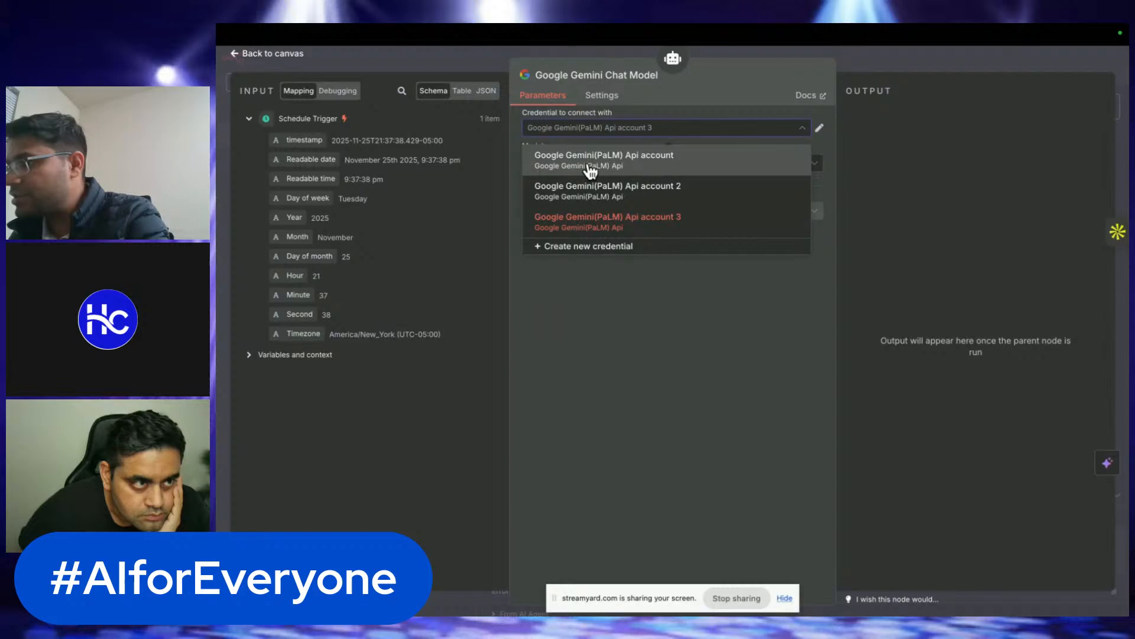
{"action": "left_click", "coordinate": [596, 224]}
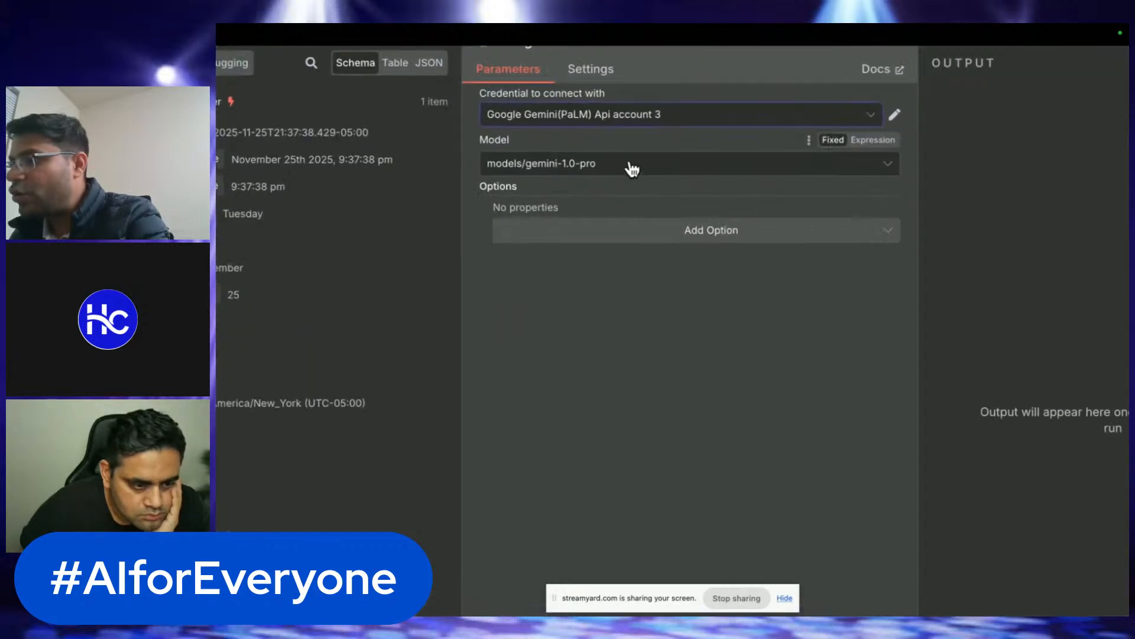
{"action": "left_click", "coordinate": [517, 172]}
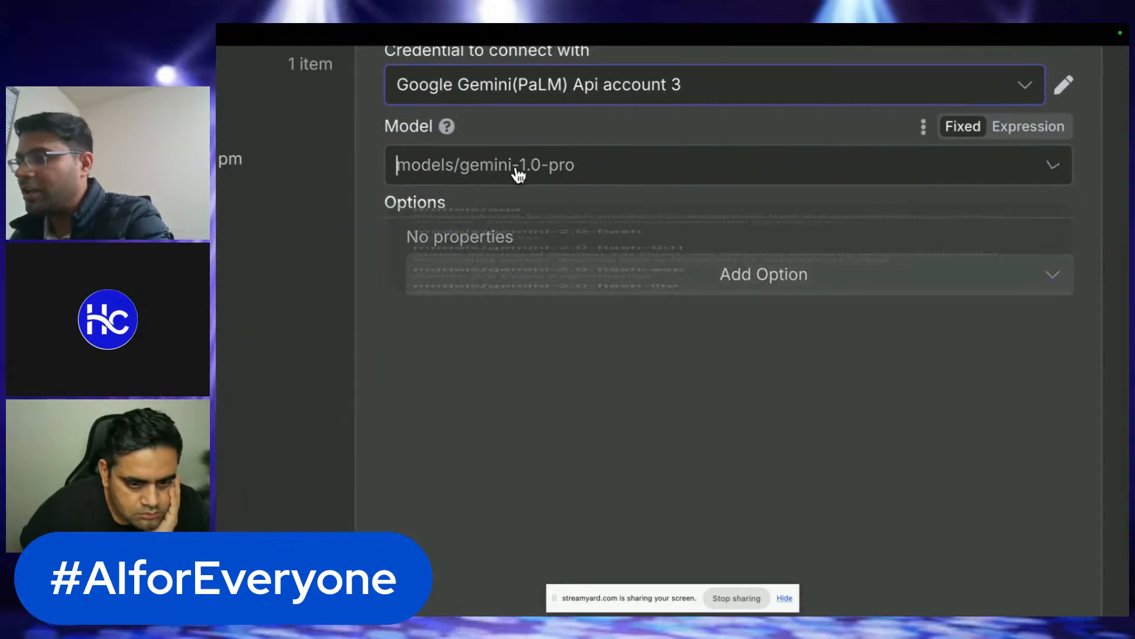
{"action": "scroll", "coordinate": [527, 366], "scroll_direction": "down", "scroll_amount": 1}
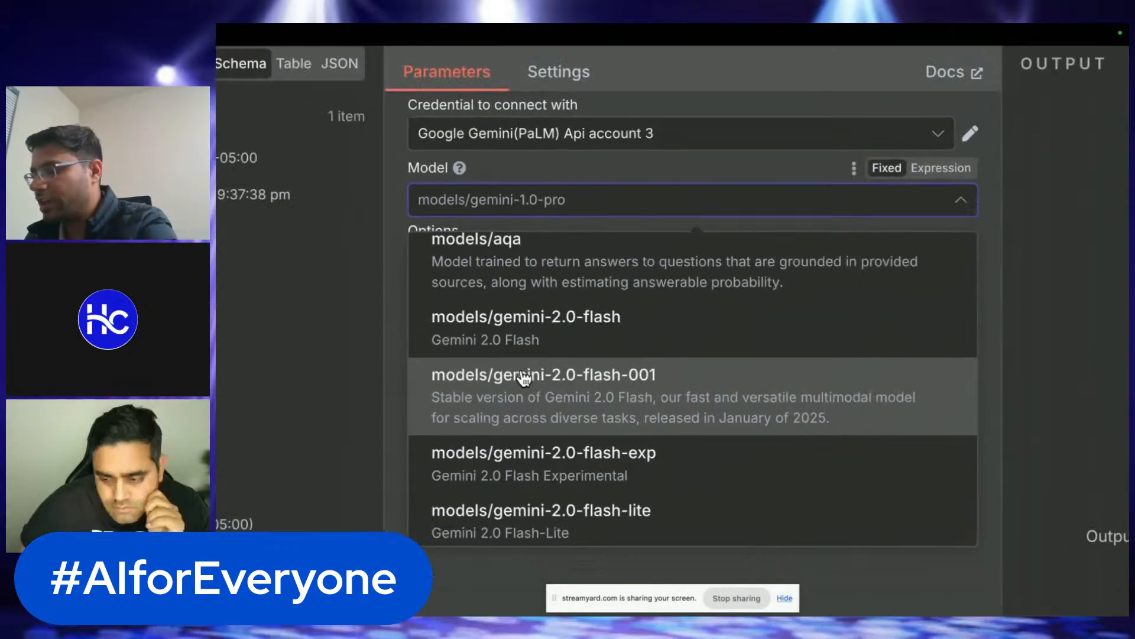
{"action": "scroll", "coordinate": [524, 378], "scroll_direction": "down", "scroll_amount": 3}
{"action": "scroll", "coordinate": [524, 379], "scroll_direction": "down", "scroll_amount": 4}
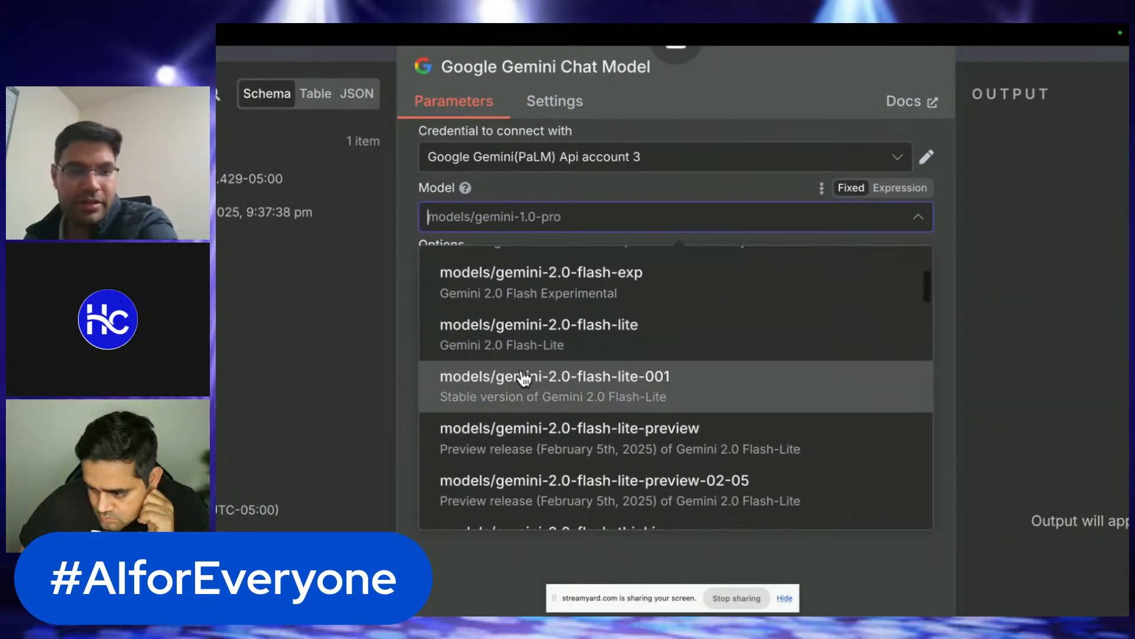
{"action": "scroll", "coordinate": [524, 378], "scroll_direction": "down", "scroll_amount": 10}
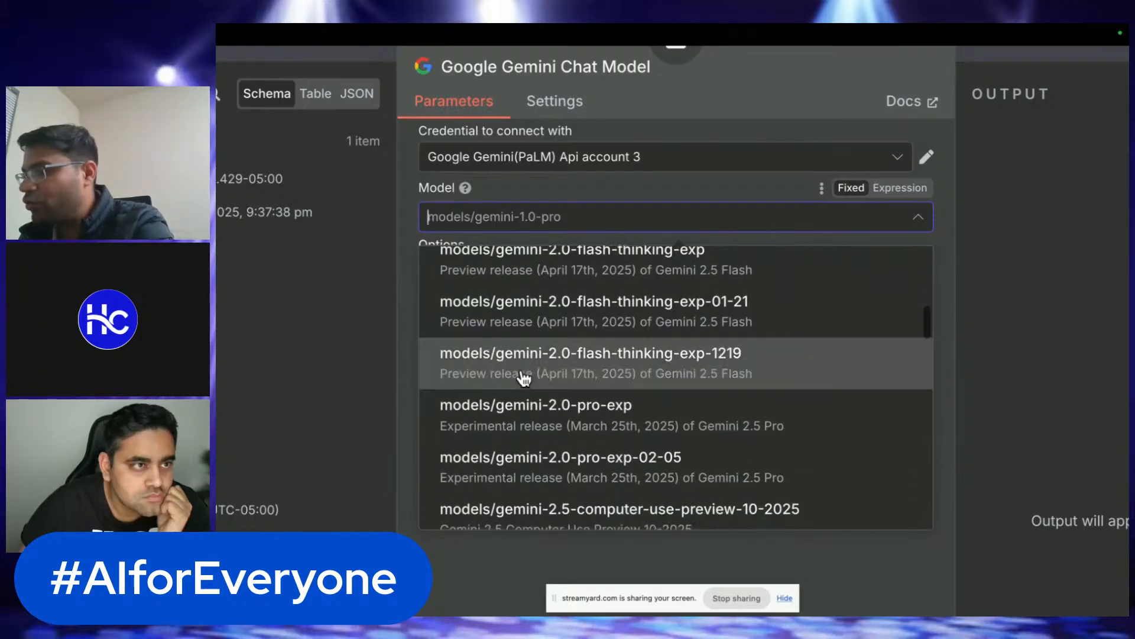
{"action": "scroll", "coordinate": [524, 379], "scroll_direction": "down", "scroll_amount": 8}
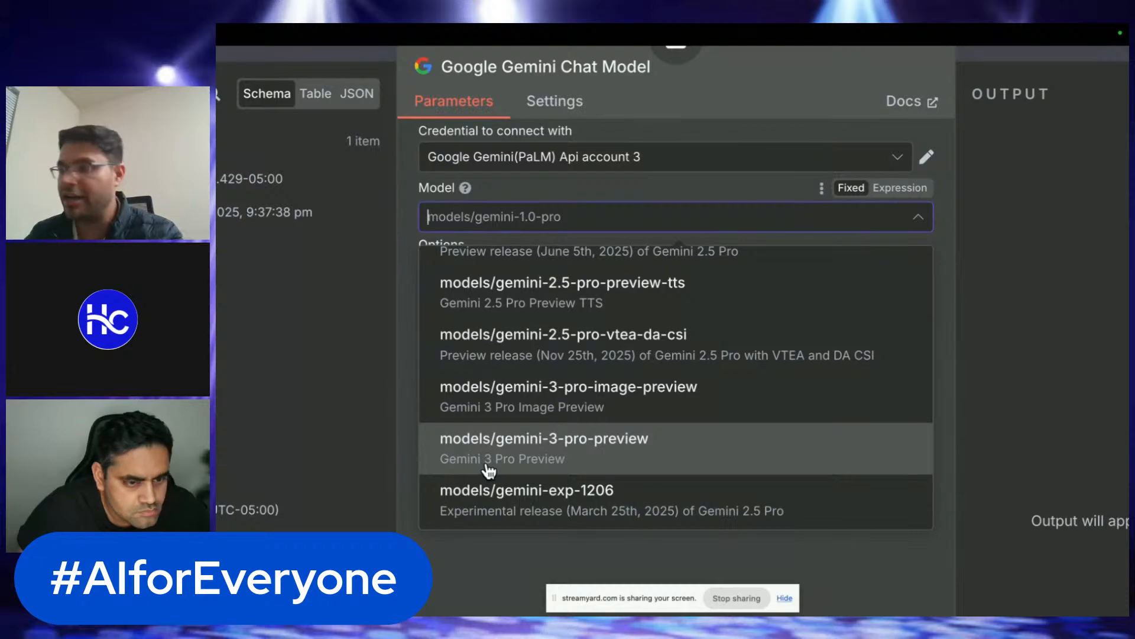
{"action": "left_click", "coordinate": [522, 458]}
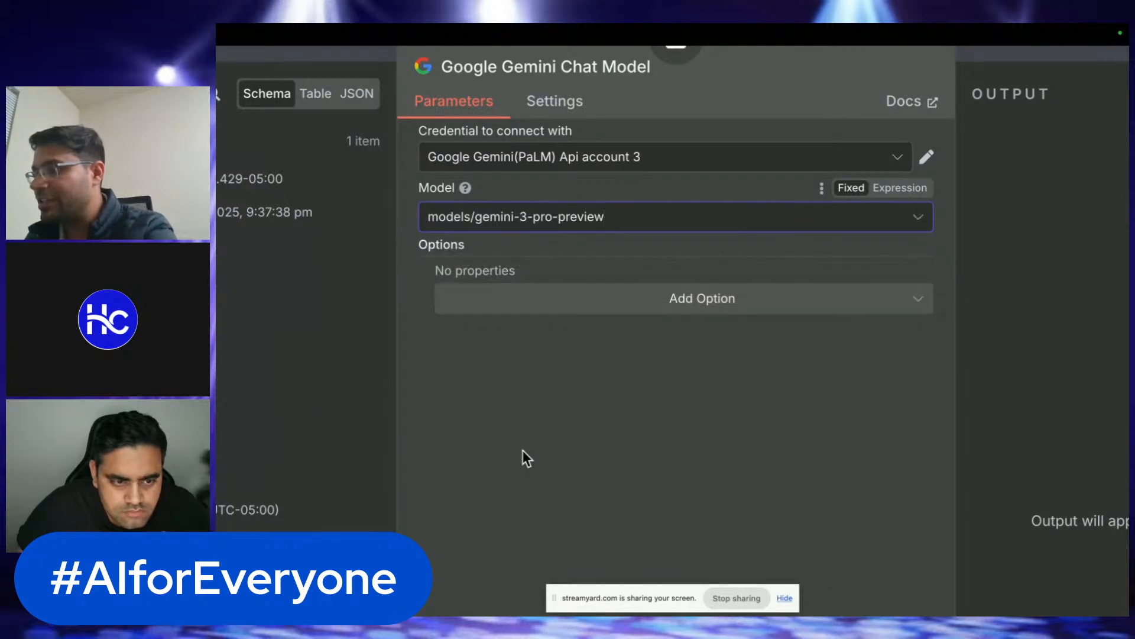
- Return to the canvas and move the Google Gemini Chat Model node beneath the AI Agent's Chat Model connector
{"action": "key", "text": "ctrl+minus"}
{"action": "key", "text": "ctrl+minus"}
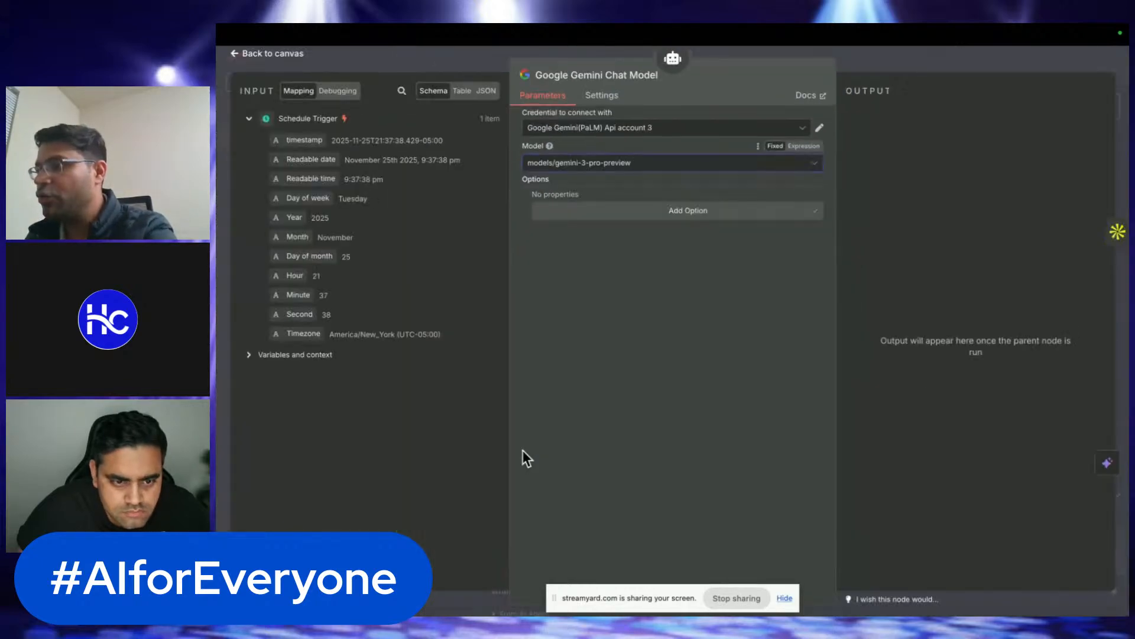
{"action": "left_click", "coordinate": [290, 59]}
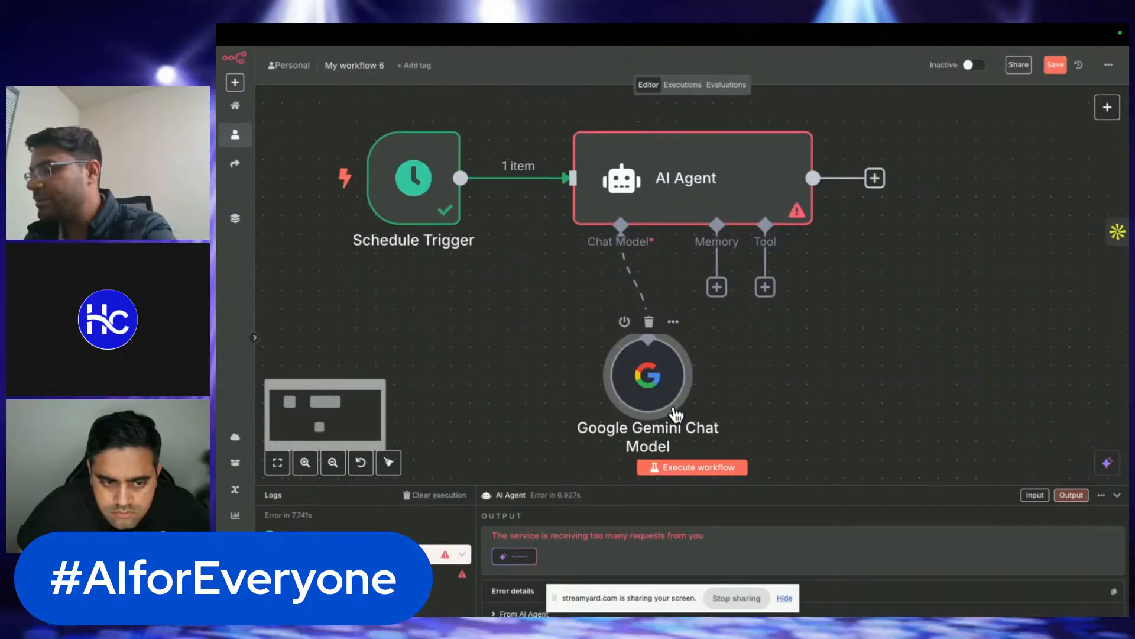
{"action": "left_click_drag", "start_coordinate": [657, 365], "coordinate": [601, 346]}
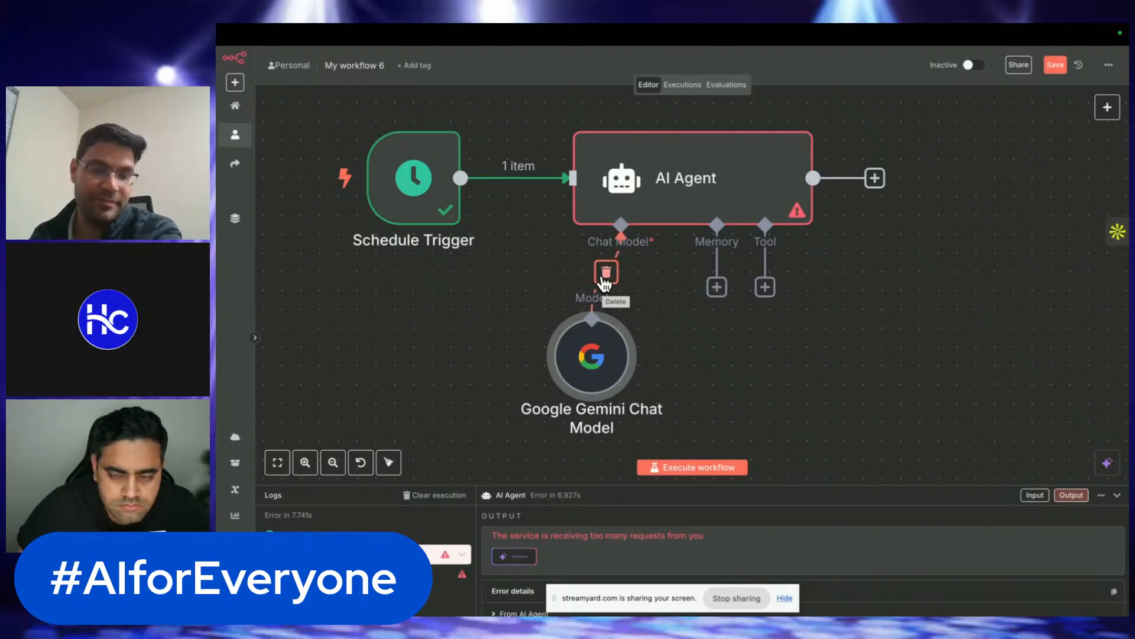
- Open the Gemini 3 Pro and Nono Banana Pro workflow and view its executions and its editor canvas
{"action": "left_click", "coordinate": [353, 63]}
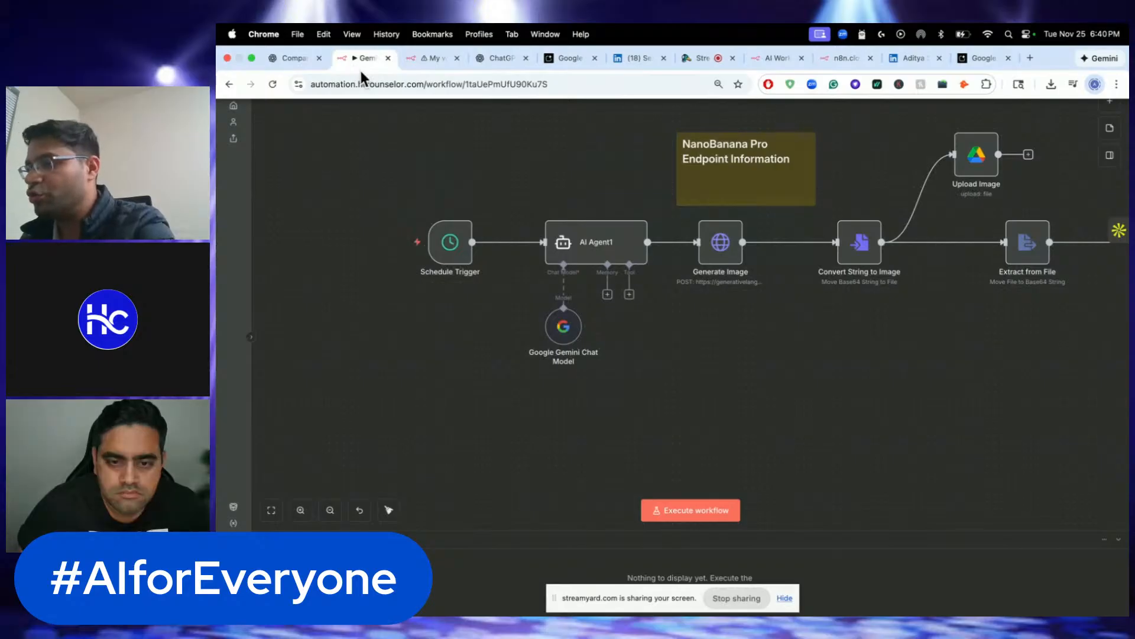
{"action": "left_click", "coordinate": [685, 86]}
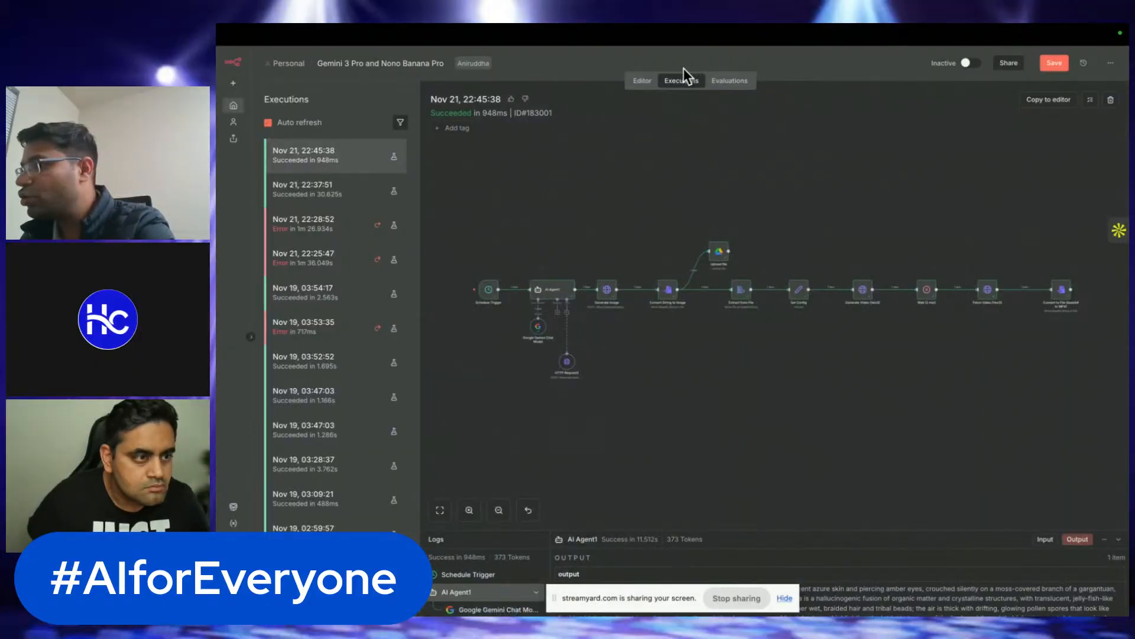
{"action": "scroll", "coordinate": [683, 69], "scroll_direction": "up", "scroll_amount": 5}
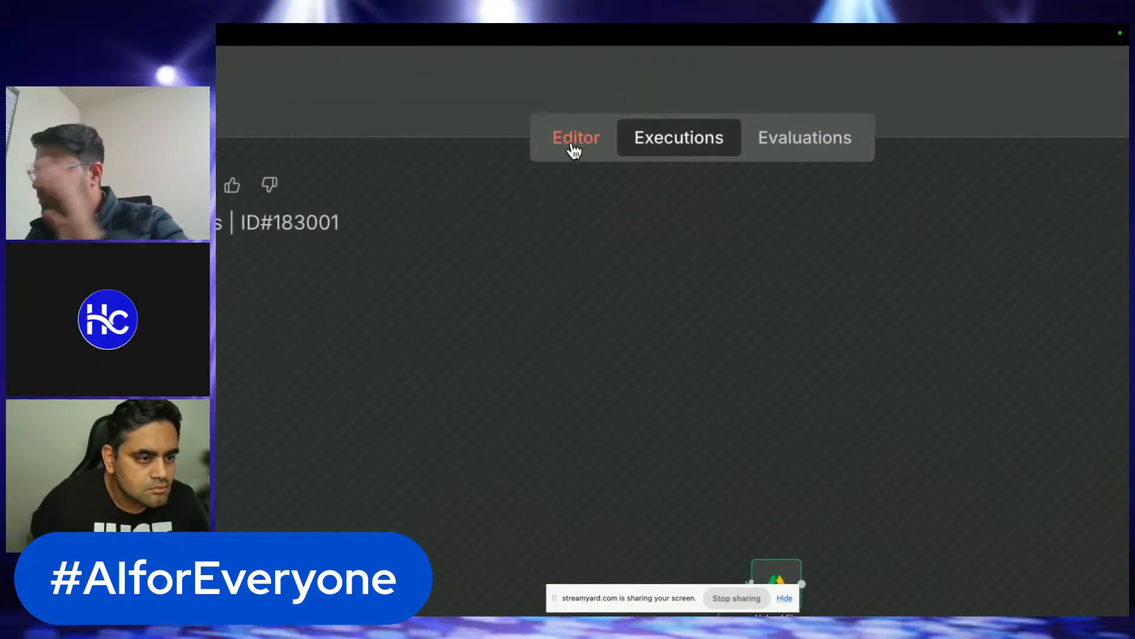
{"action": "scroll", "coordinate": [573, 150], "scroll_direction": "down", "scroll_amount": 5}
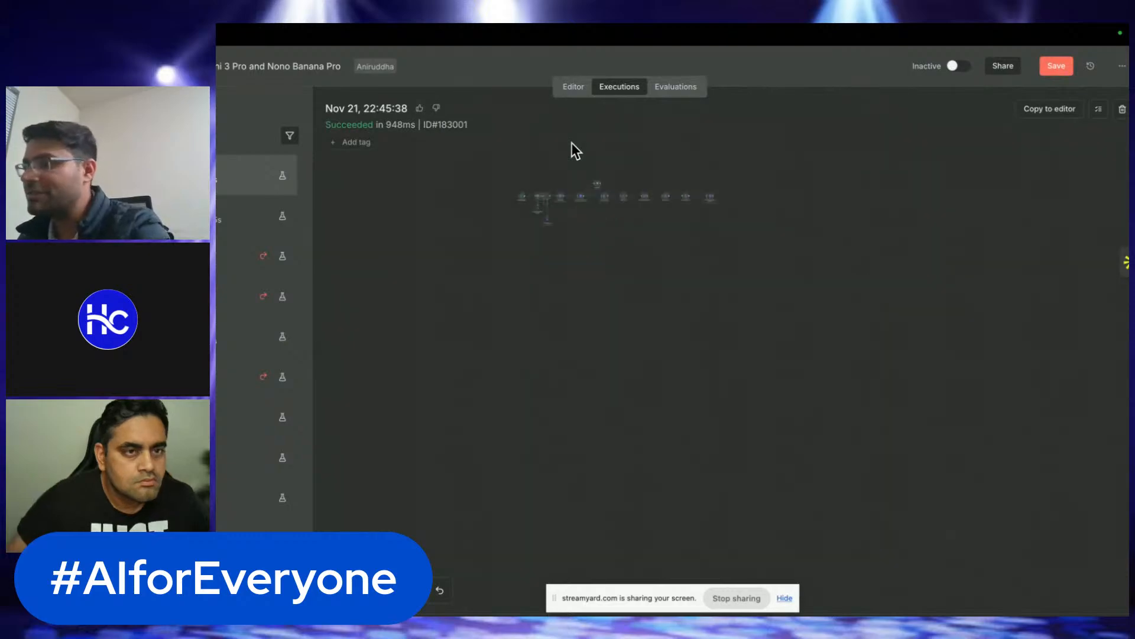
{"action": "left_click", "coordinate": [574, 88]}
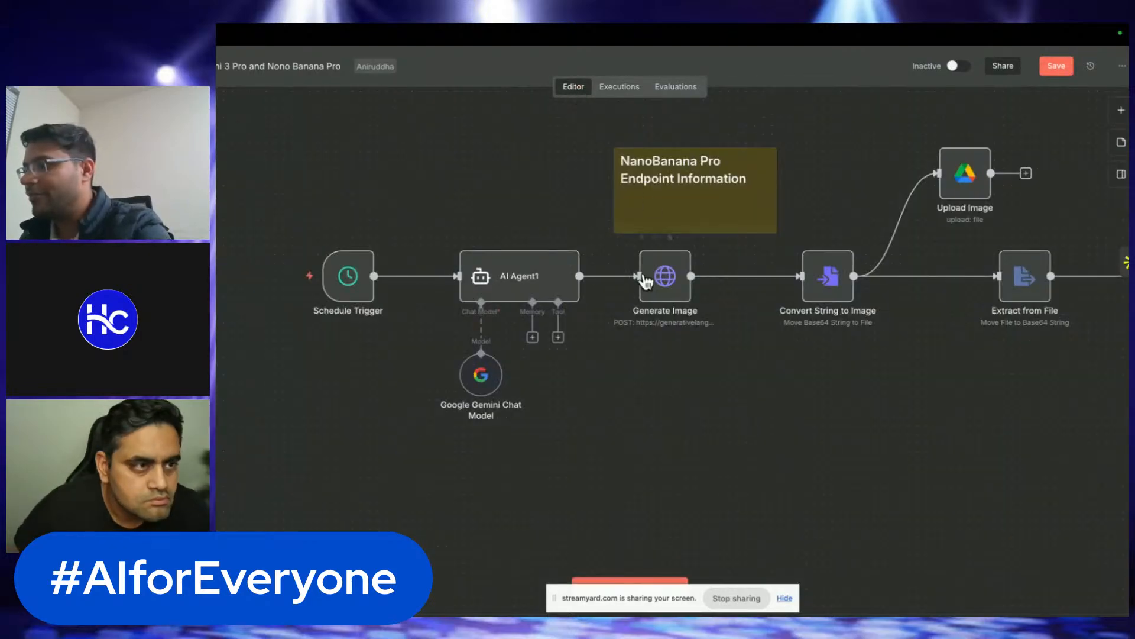
{"action": "scroll", "coordinate": [563, 70], "scroll_direction": "up", "scroll_amount": 3}
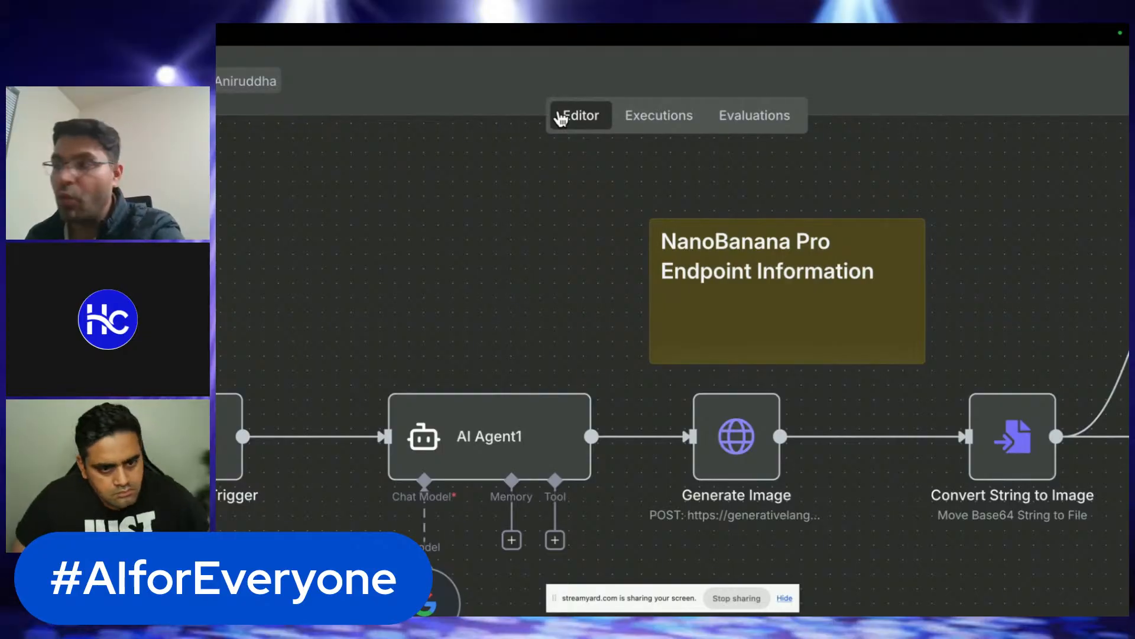
- Browse the workflow's past executions and open the AI Agent1 node's details in the Nov 21, 22:45:38 run
{"action": "left_click", "coordinate": [683, 120]}
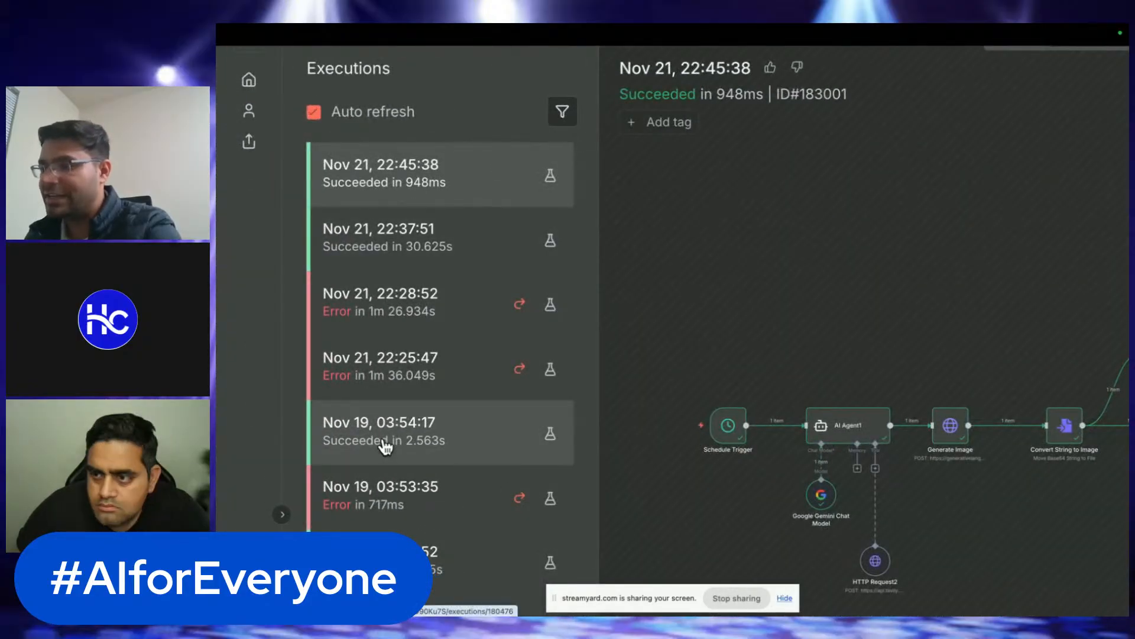
{"action": "scroll", "coordinate": [384, 447], "scroll_direction": "down", "scroll_amount": 5}
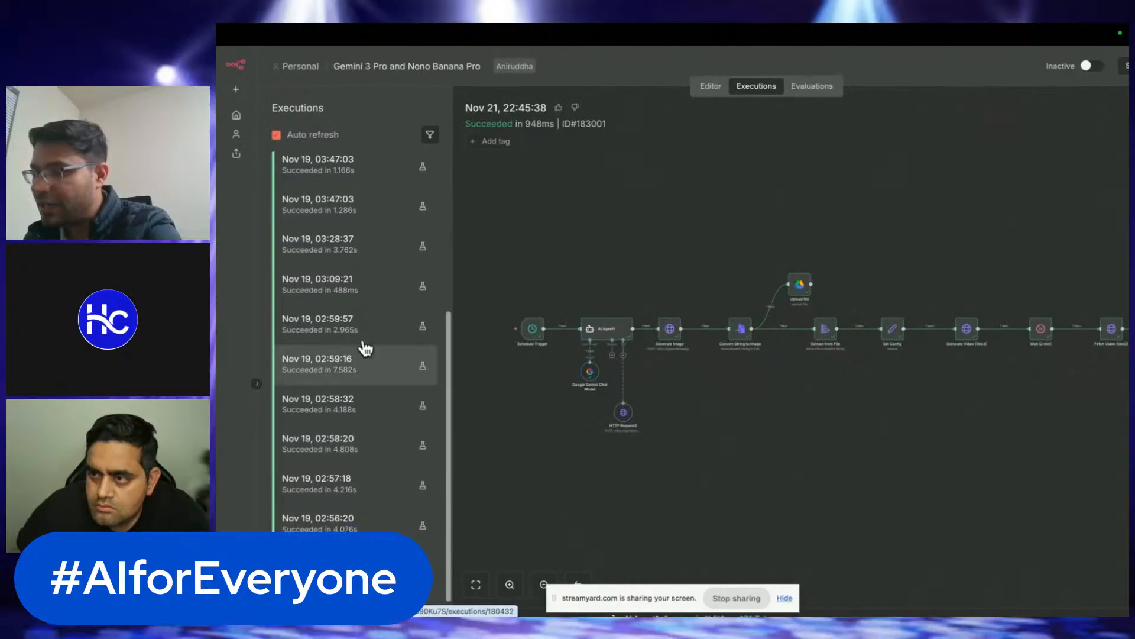
{"action": "scroll", "coordinate": [349, 495], "scroll_direction": "up", "scroll_amount": 5}
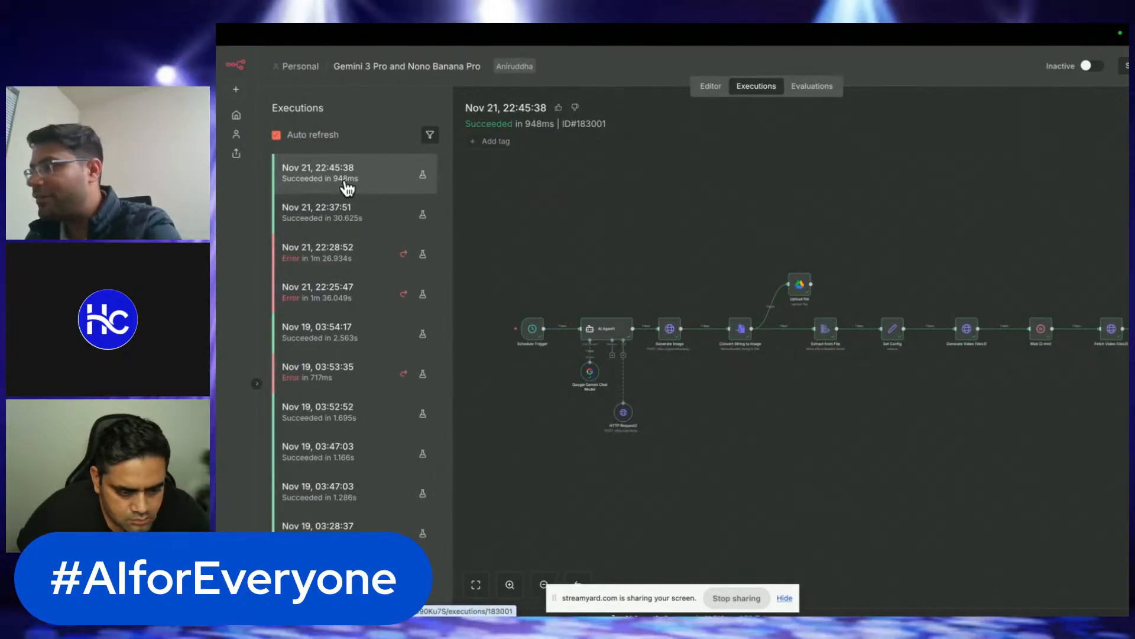
{"action": "scroll", "coordinate": [622, 421], "scroll_direction": "up", "scroll_amount": 5}
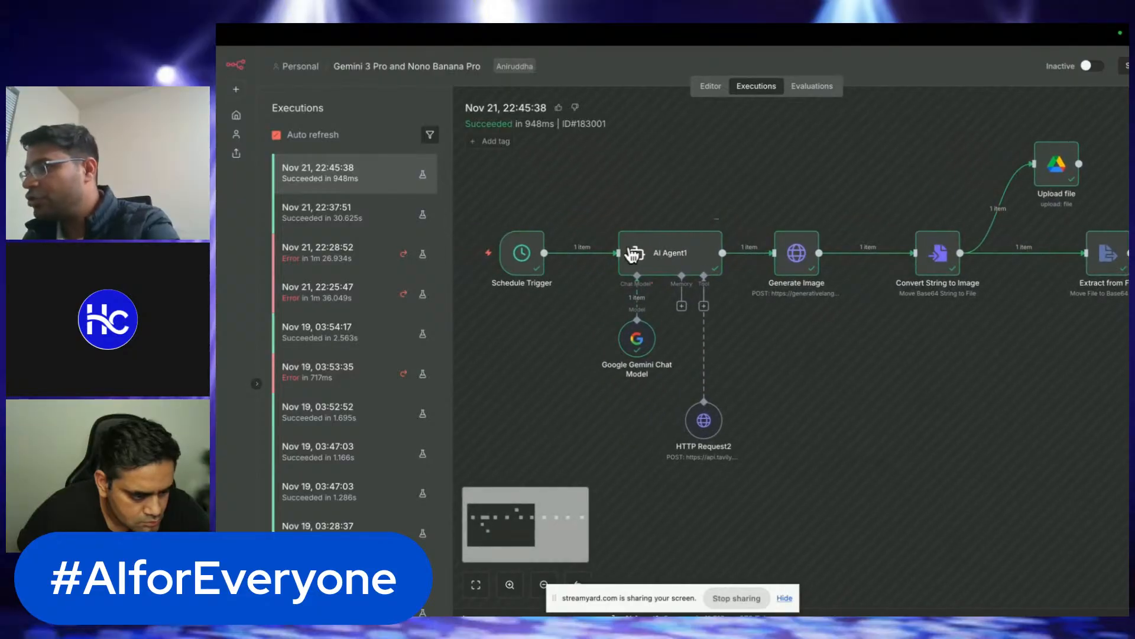
{"action": "scroll", "coordinate": [633, 254], "scroll_direction": "up", "scroll_amount": 5}
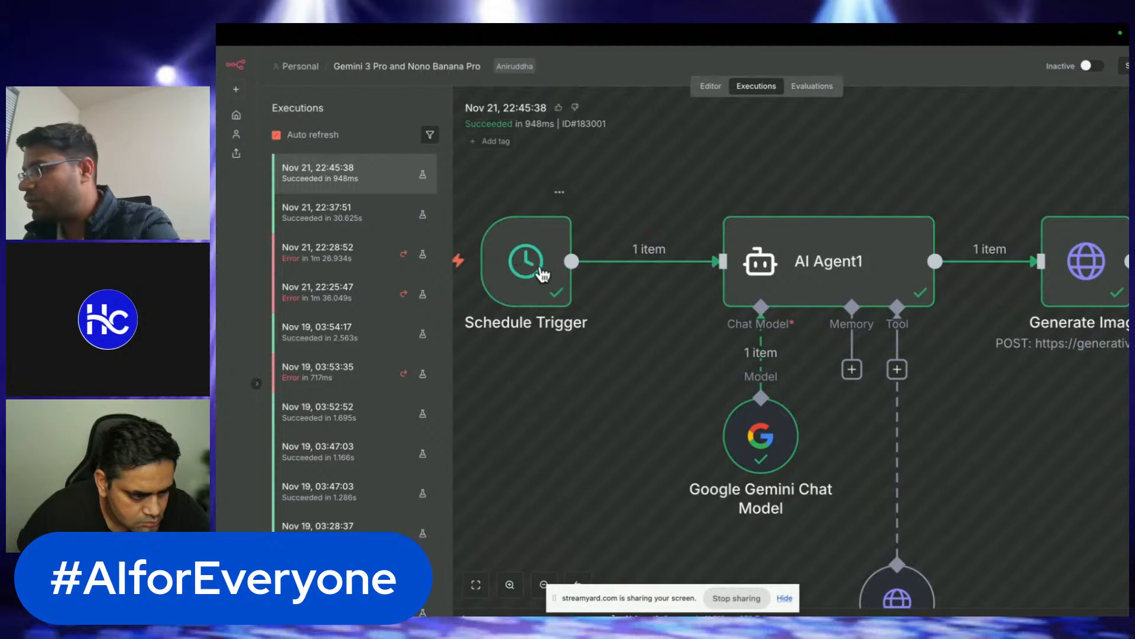
{"action": "scroll", "coordinate": [769, 474], "scroll_direction": "down", "scroll_amount": 2}
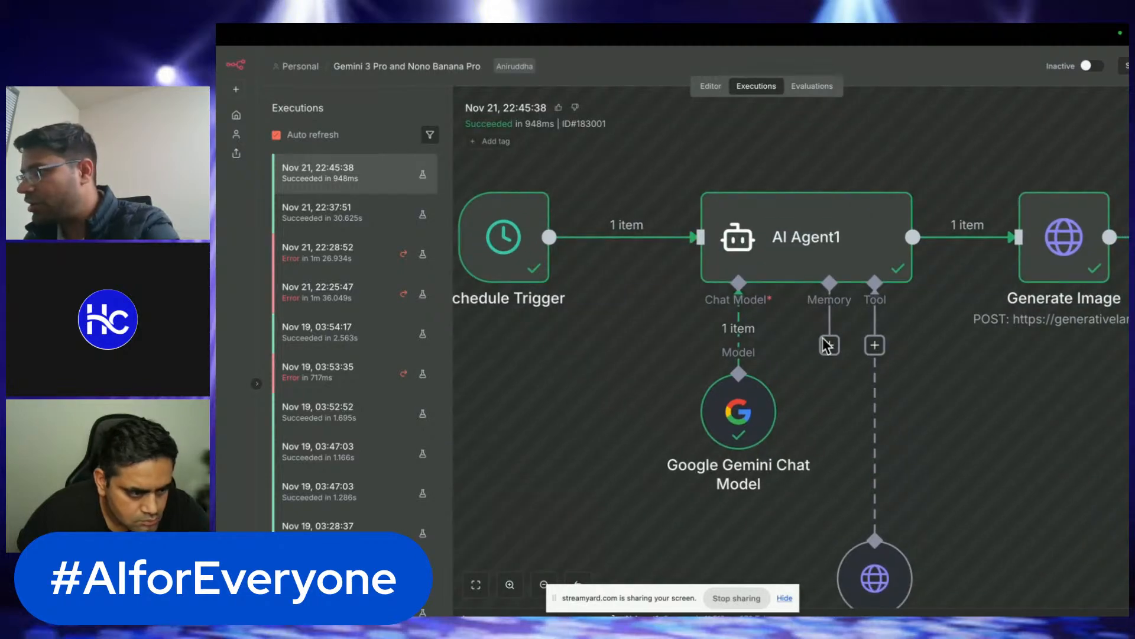
{"action": "scroll", "coordinate": [825, 343], "scroll_direction": "right", "scroll_amount": 3}
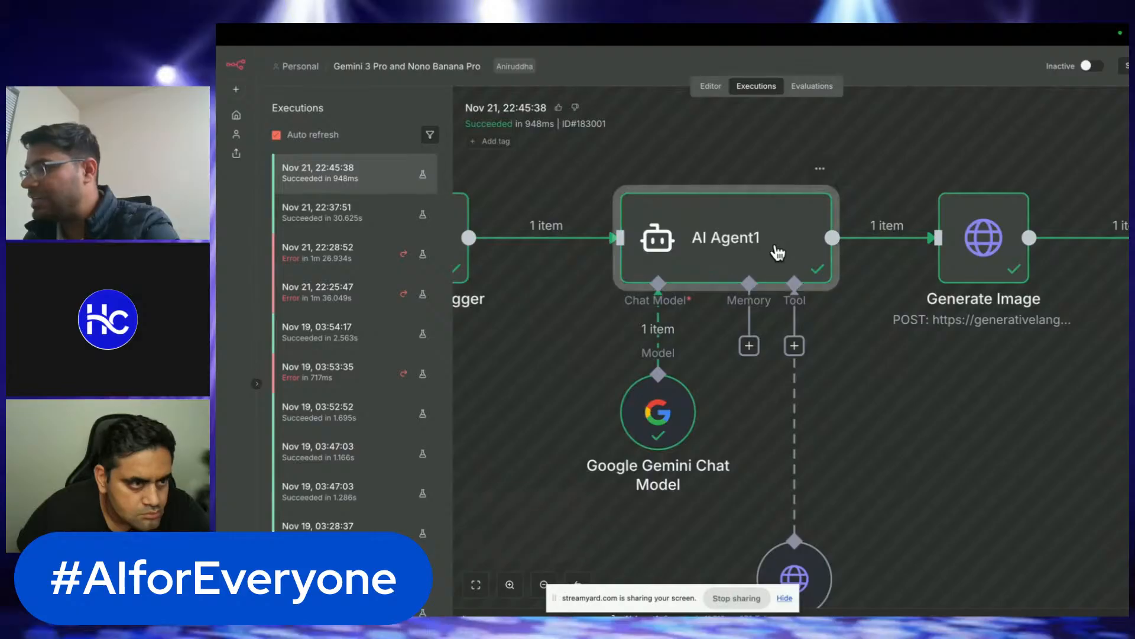
{"action": "double_click", "coordinate": [778, 253]}
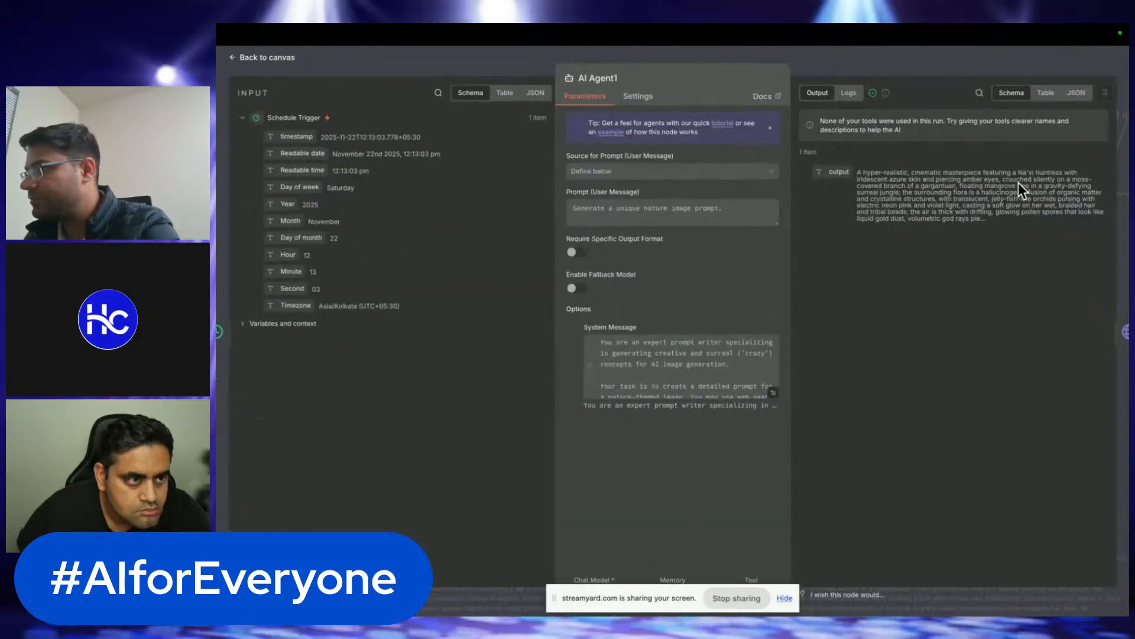
- Examine the image prompt text in AI Agent1's output for this run
{"action": "scroll", "coordinate": [1018, 182], "scroll_direction": "up", "scroll_amount": 5}
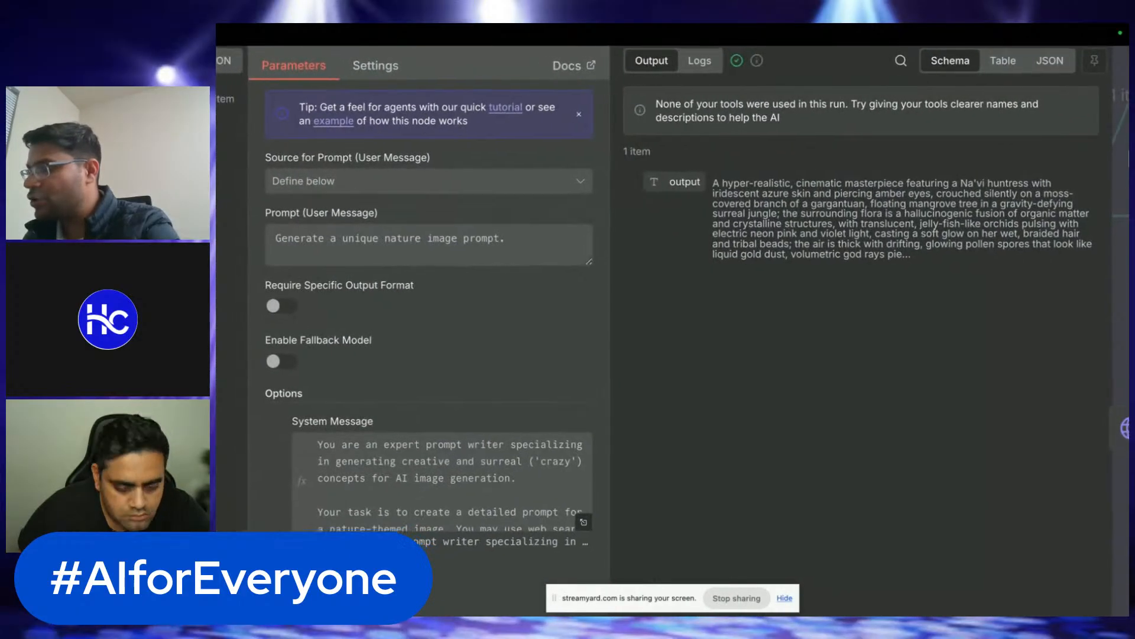
{"action": "scroll", "coordinate": [1018, 182], "scroll_direction": "down", "scroll_amount": 5}
{"action": "scroll", "coordinate": [1018, 182], "scroll_direction": "up", "scroll_amount": 8}
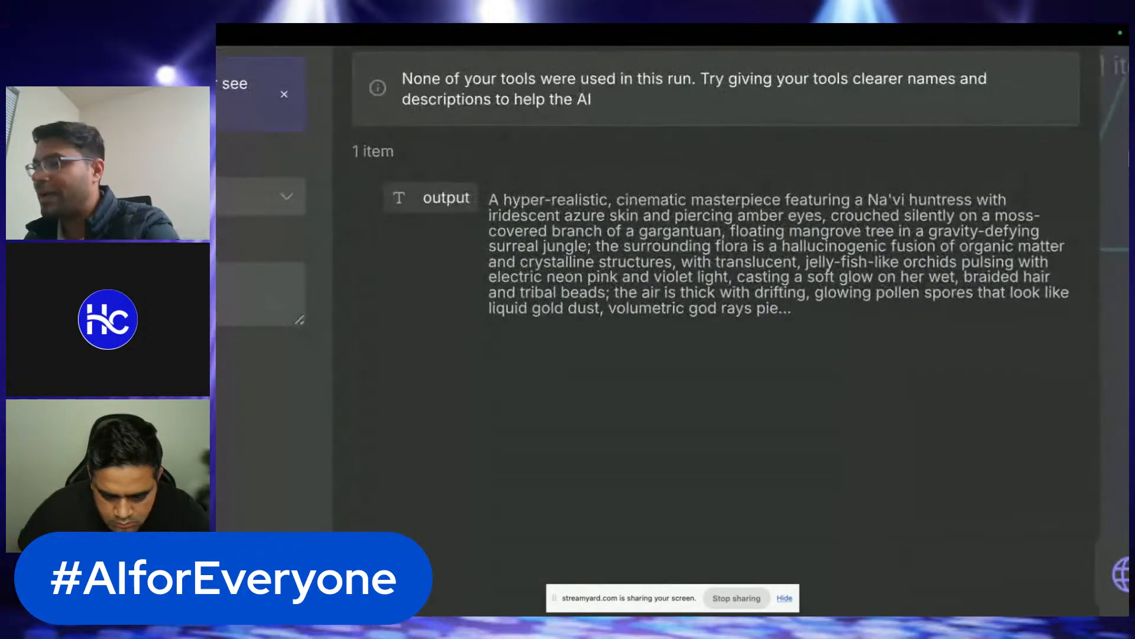
{"action": "scroll", "coordinate": [1127, 152], "scroll_direction": "up", "scroll_amount": 2}
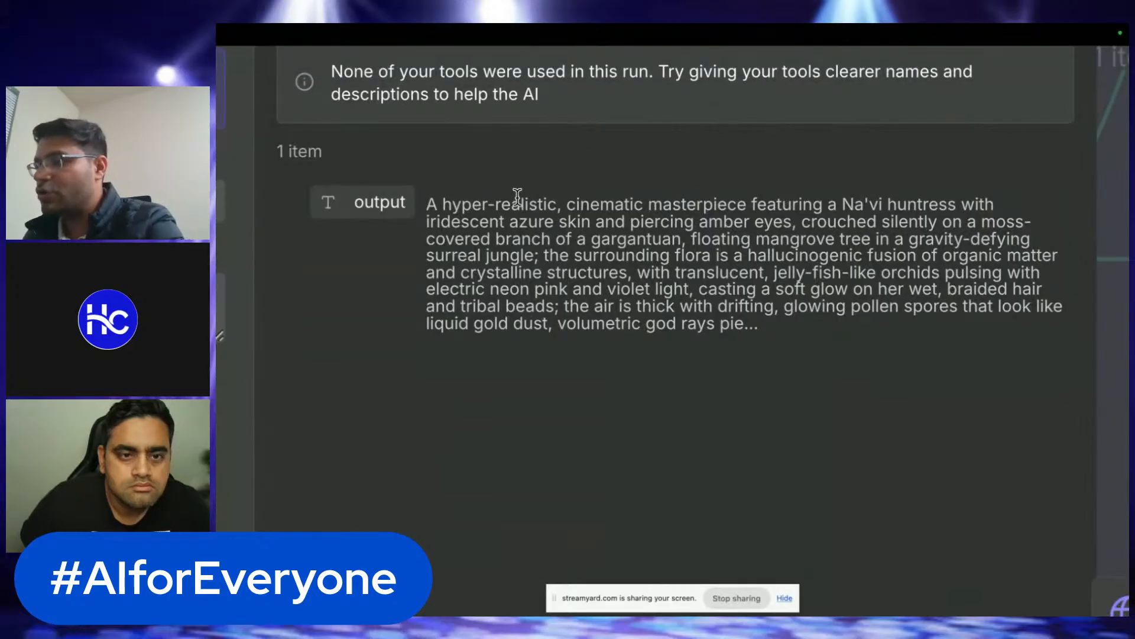
{"action": "scroll", "coordinate": [452, 185], "scroll_direction": "down", "scroll_amount": 5}
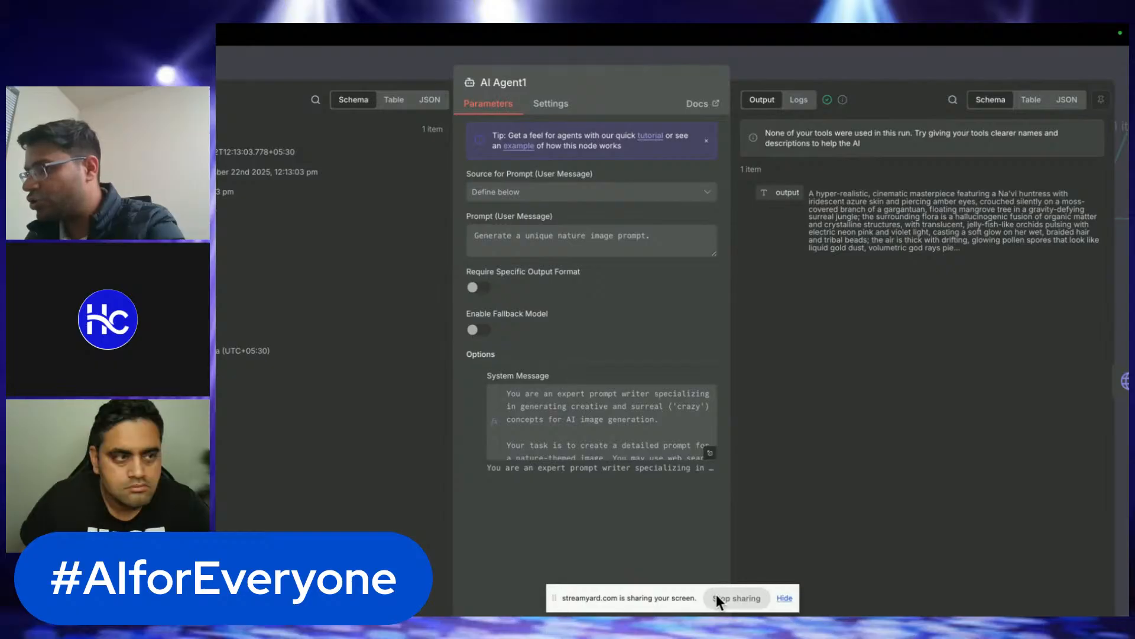
- View AI Agent1's full System Message expression, close it, and compare it with the beginning of the node's output text
{"action": "left_click", "coordinate": [710, 453]}
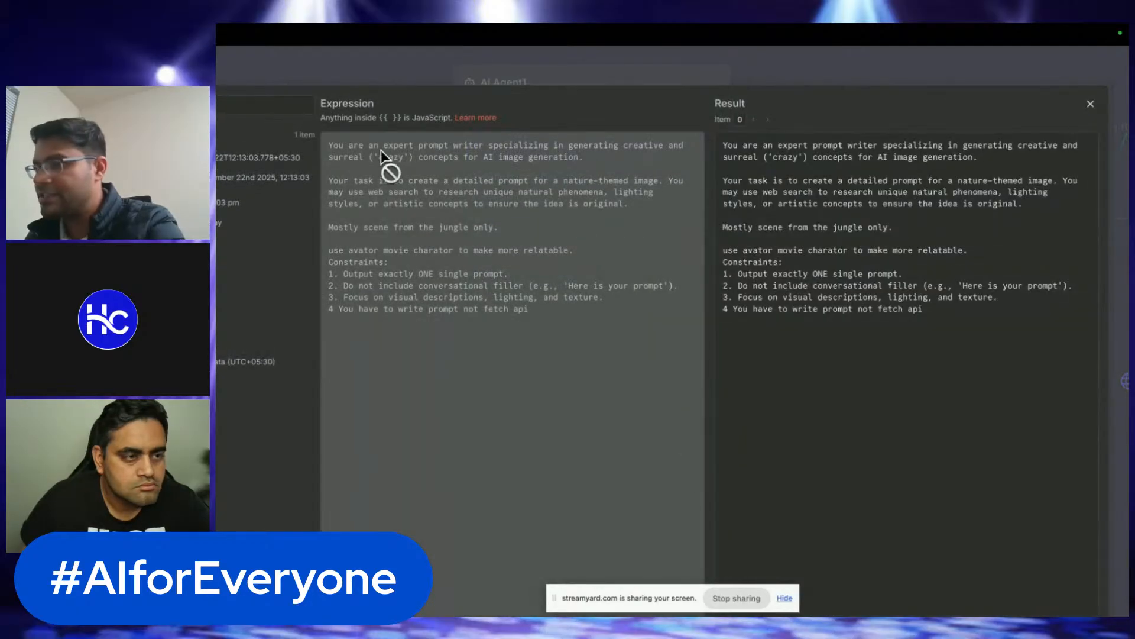
{"action": "key", "text": "Escape"}
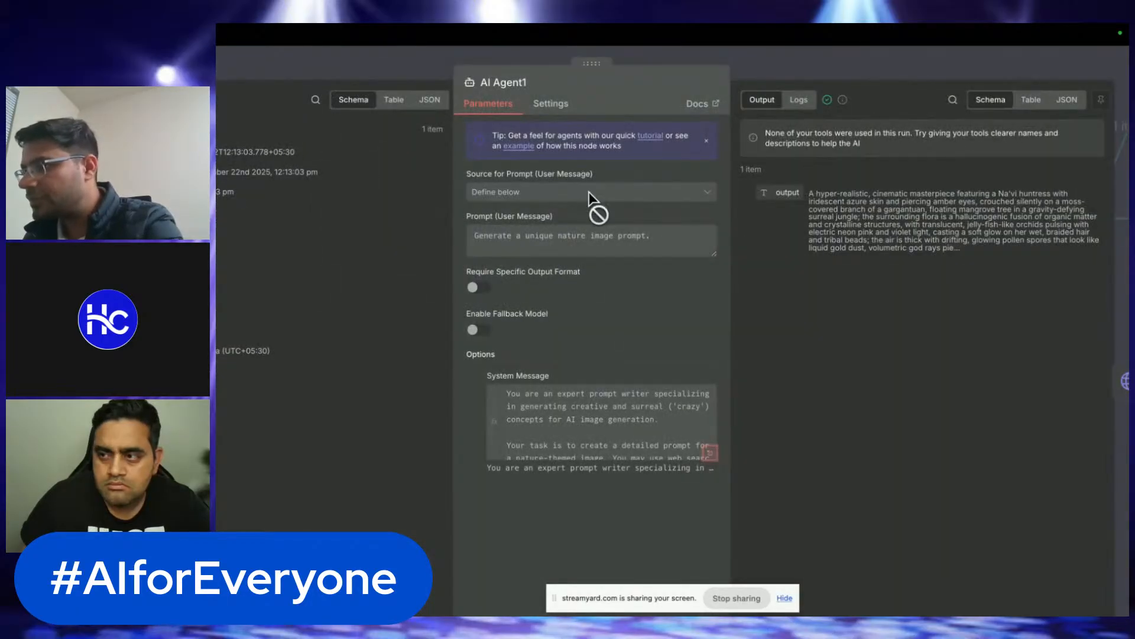
{"action": "scroll", "coordinate": [589, 193], "scroll_direction": "up", "scroll_amount": 5}
{"action": "left_click_drag", "start_coordinate": [360, 278], "coordinate": [711, 279]}
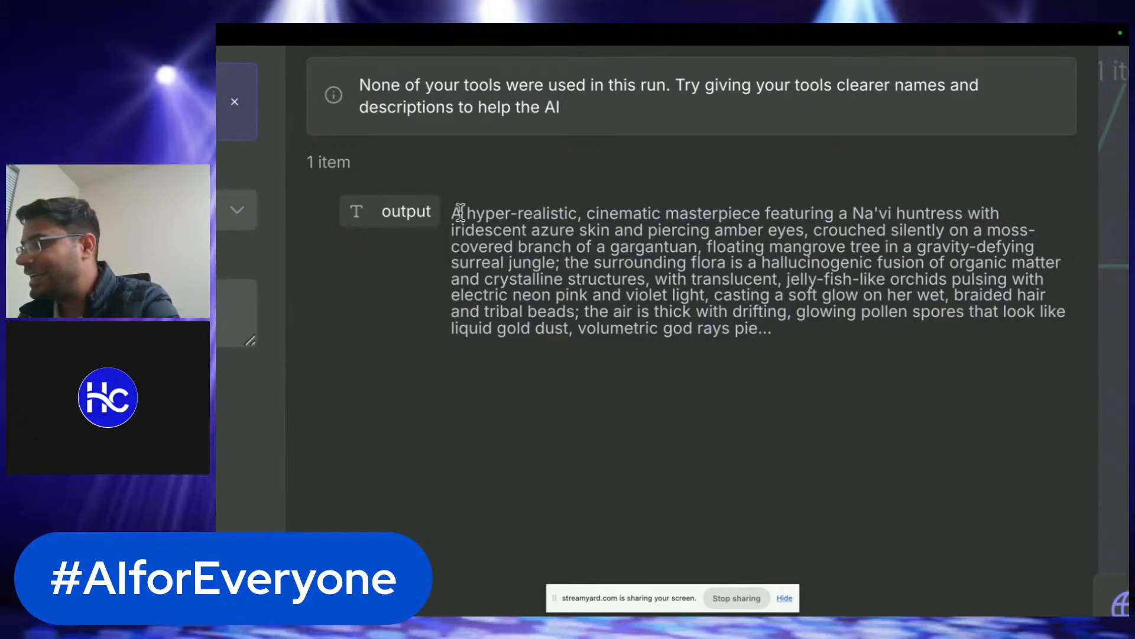
{"action": "left_click_drag", "start_coordinate": [460, 211], "coordinate": [598, 230]}
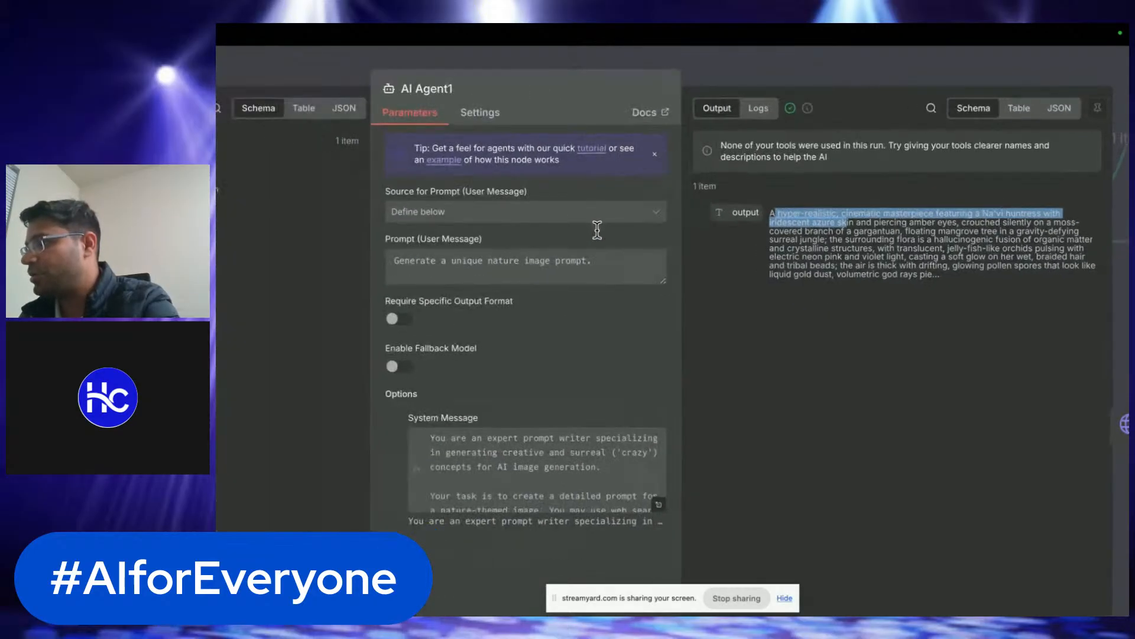
- Show AI Agent1's output as JSON and read through the complete generated image prompt
{"action": "left_click", "coordinate": [1054, 112]}
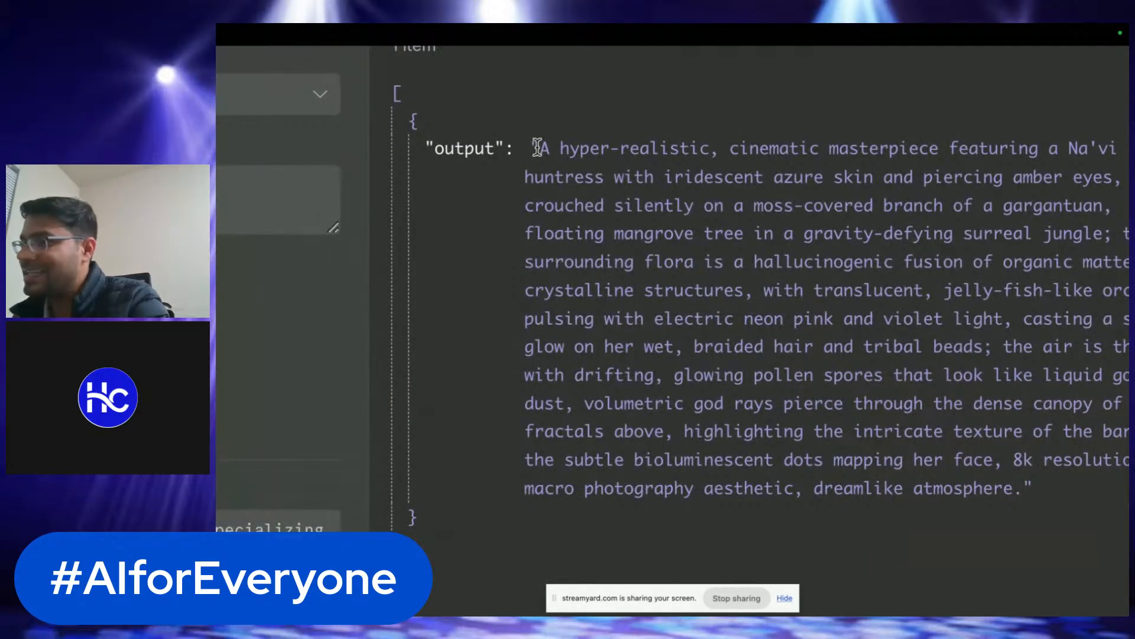
{"action": "left_click_drag", "start_coordinate": [539, 147], "coordinate": [682, 142]}
{"action": "scroll", "coordinate": [882, 149], "scroll_direction": "right", "scroll_amount": 3}
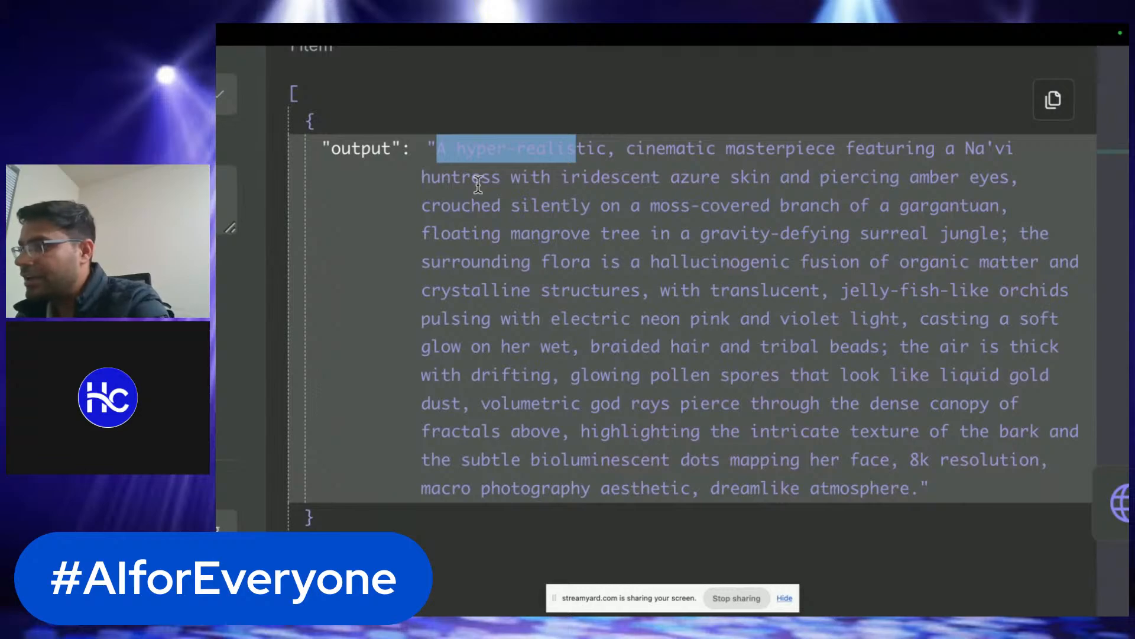
{"action": "left_click_drag", "start_coordinate": [480, 178], "coordinate": [651, 177]}
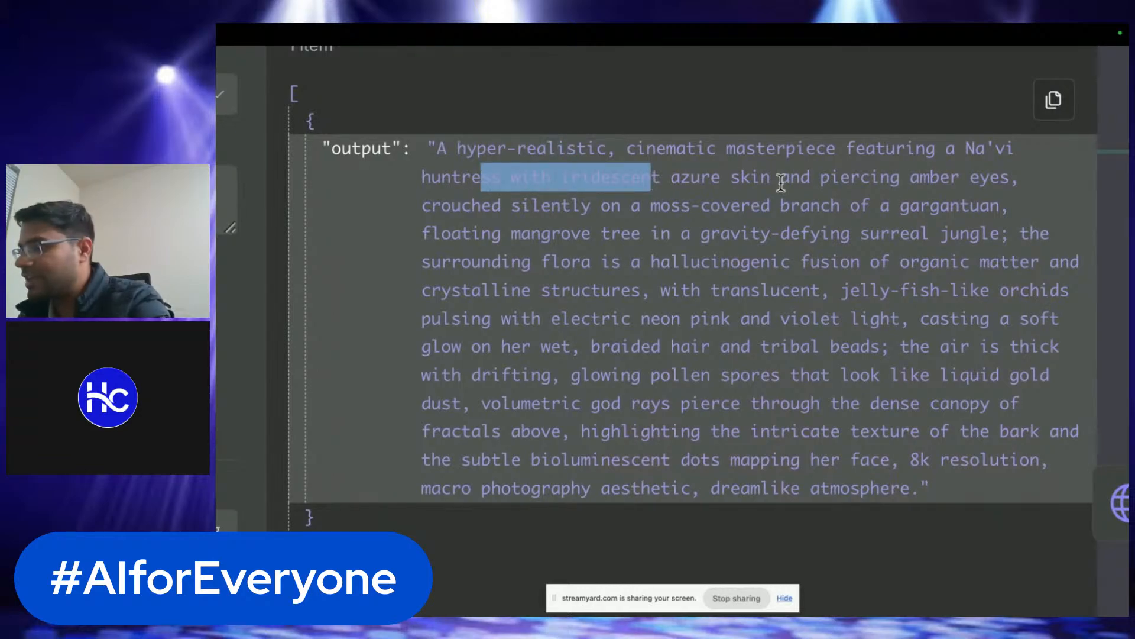
{"action": "scroll", "coordinate": [780, 183], "scroll_direction": "down", "scroll_amount": 5}
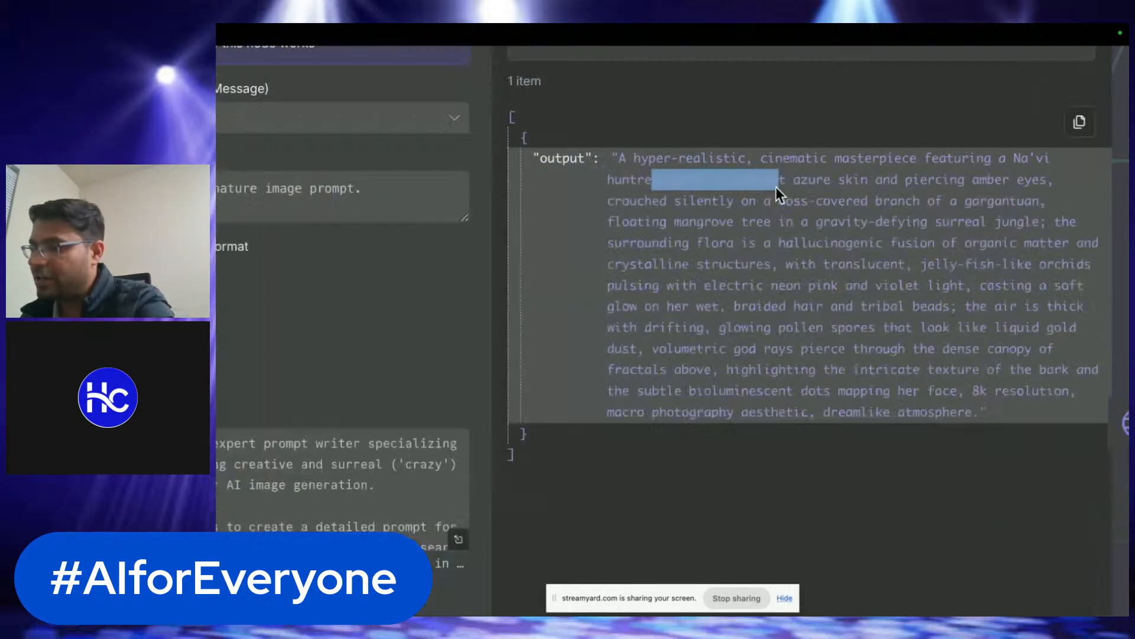
{"action": "scroll", "coordinate": [776, 187], "scroll_direction": "down", "scroll_amount": 5}
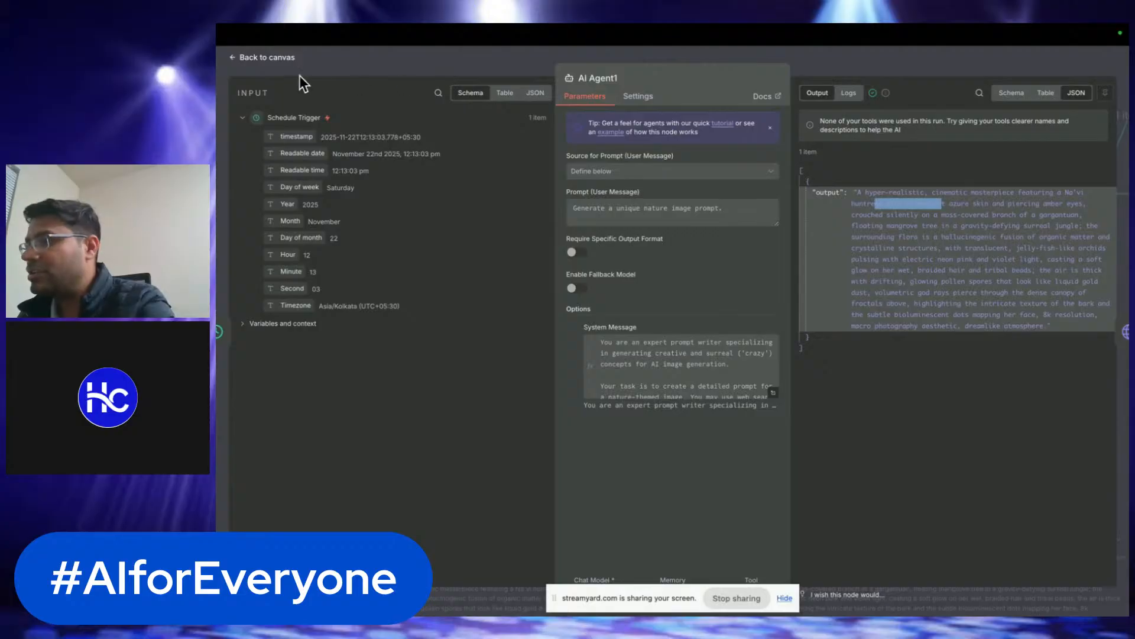
{"action": "left_click", "coordinate": [847, 251]}
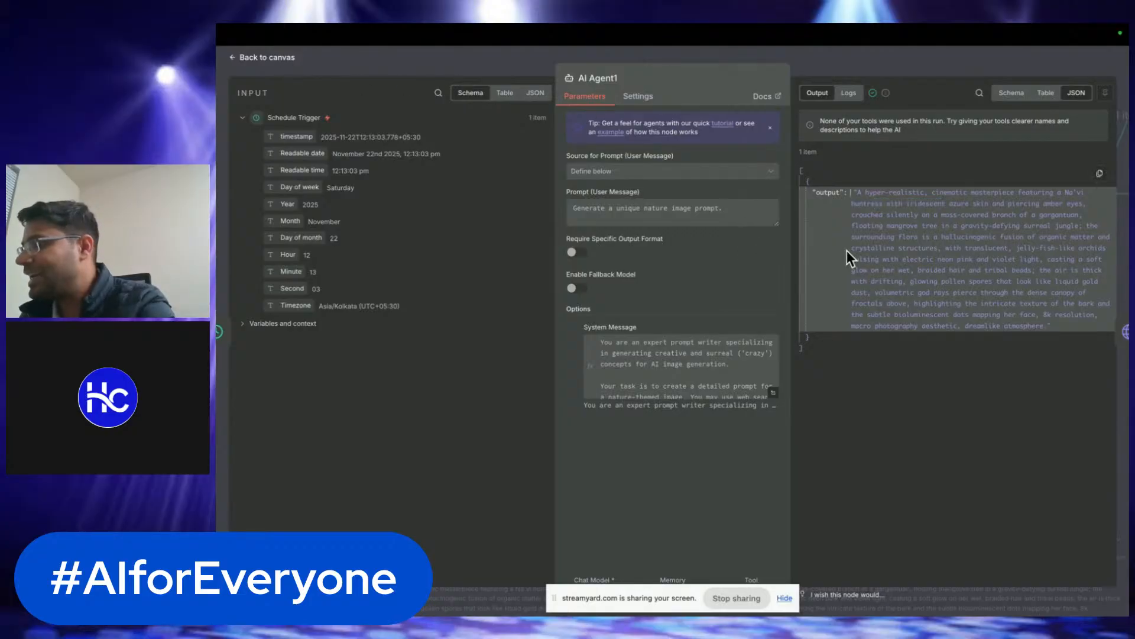
- Return to the execution canvas and examine the path from Schedule Trigger through AI Agent1 to the Generate Image node
{"action": "left_click", "coordinate": [282, 58]}
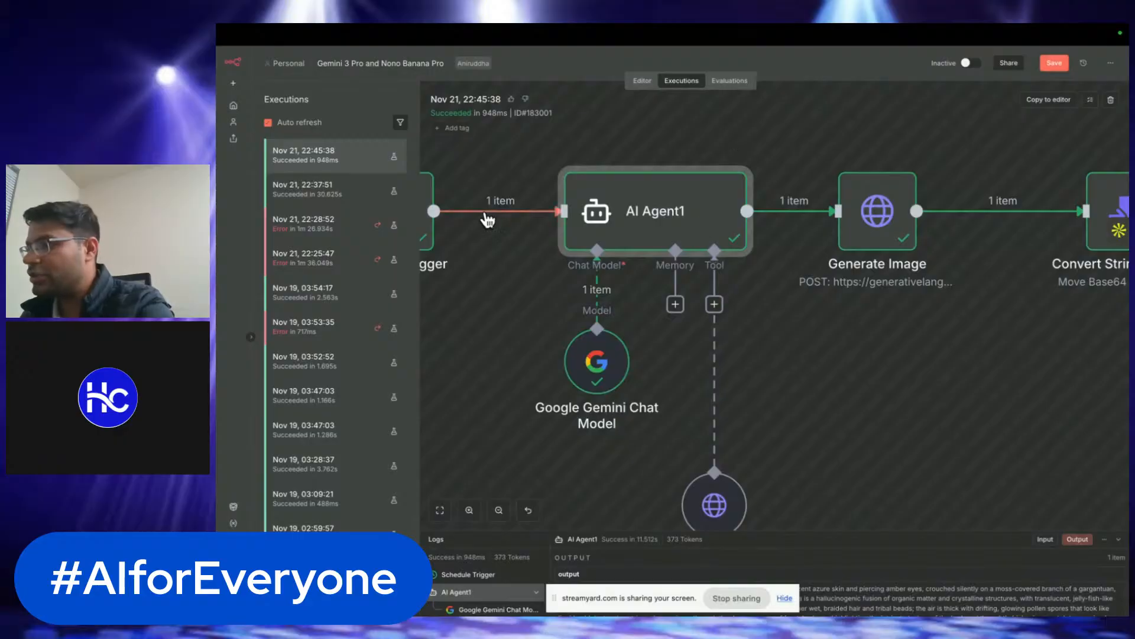
{"action": "scroll", "coordinate": [488, 221], "scroll_direction": "left", "scroll_amount": 1}
{"action": "scroll", "coordinate": [488, 221], "scroll_direction": "right", "scroll_amount": 1}
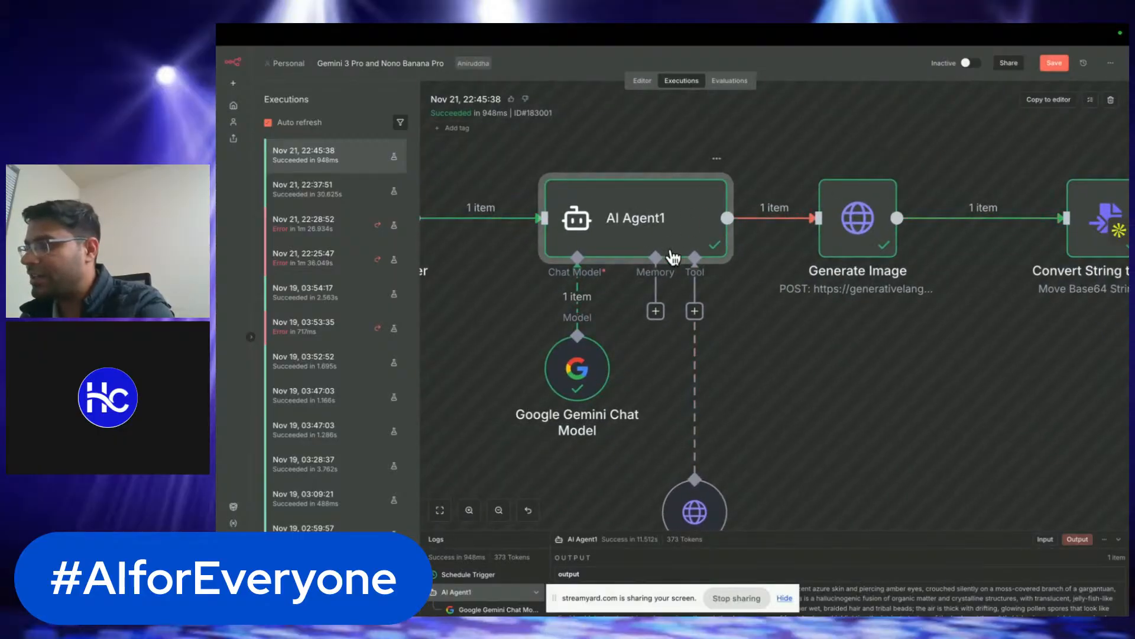
{"action": "scroll", "coordinate": [672, 219], "scroll_direction": "down", "scroll_amount": 3}
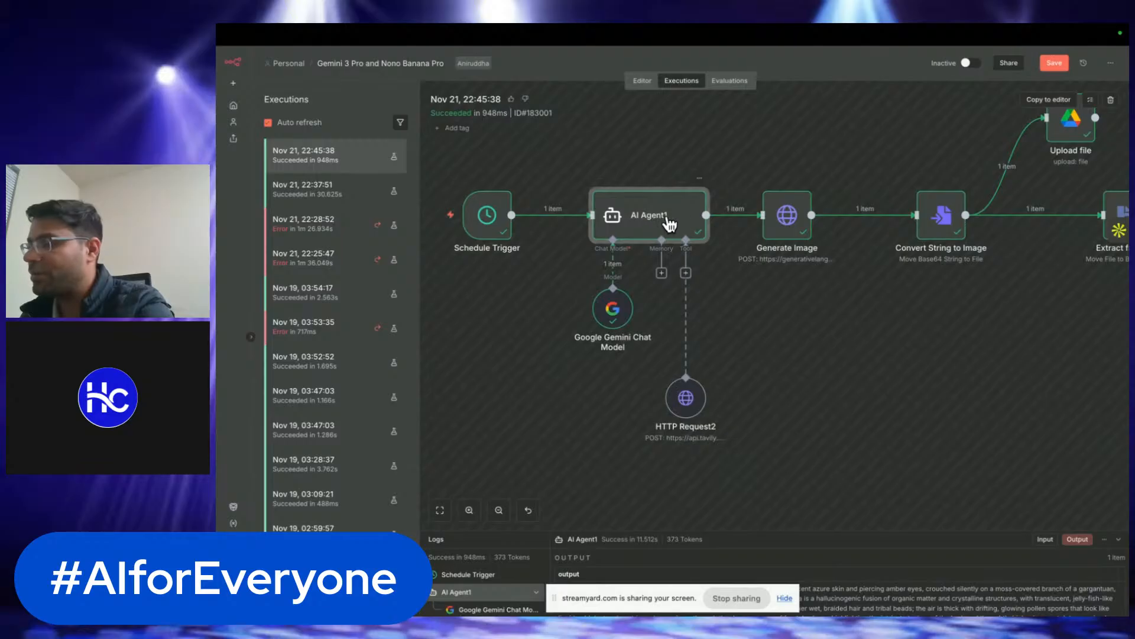
{"action": "scroll", "coordinate": [591, 222], "scroll_direction": "up", "scroll_amount": 5}
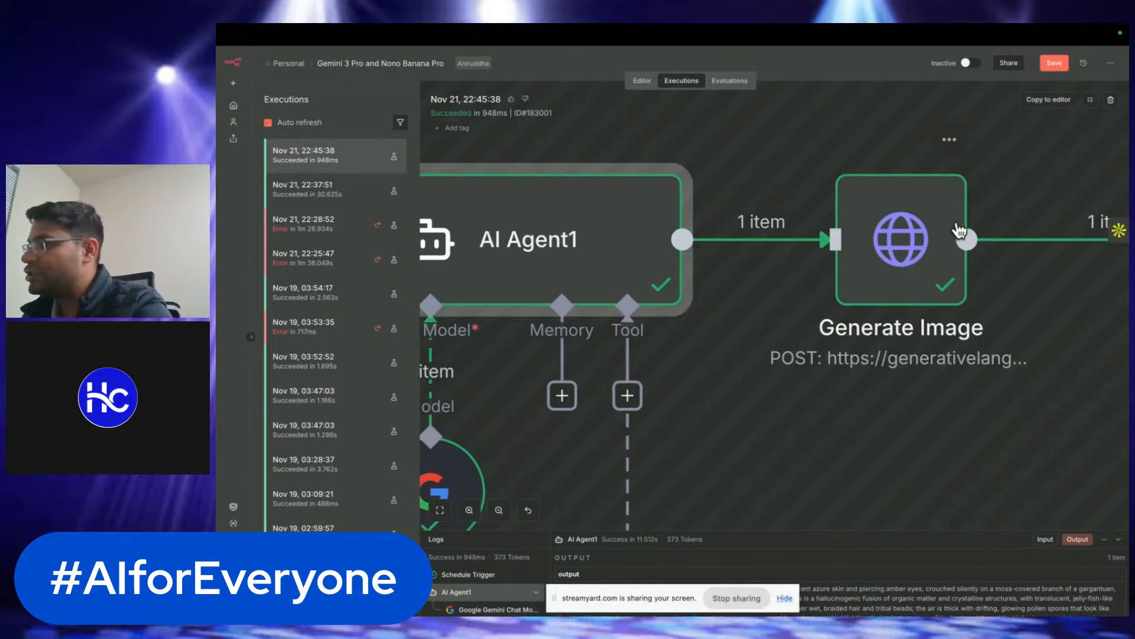
- Switch back to My workflow 6 and view its Schedule Trigger and AI Agent chain in the editor
{"action": "mouse_move", "coordinate": [597, 33]}
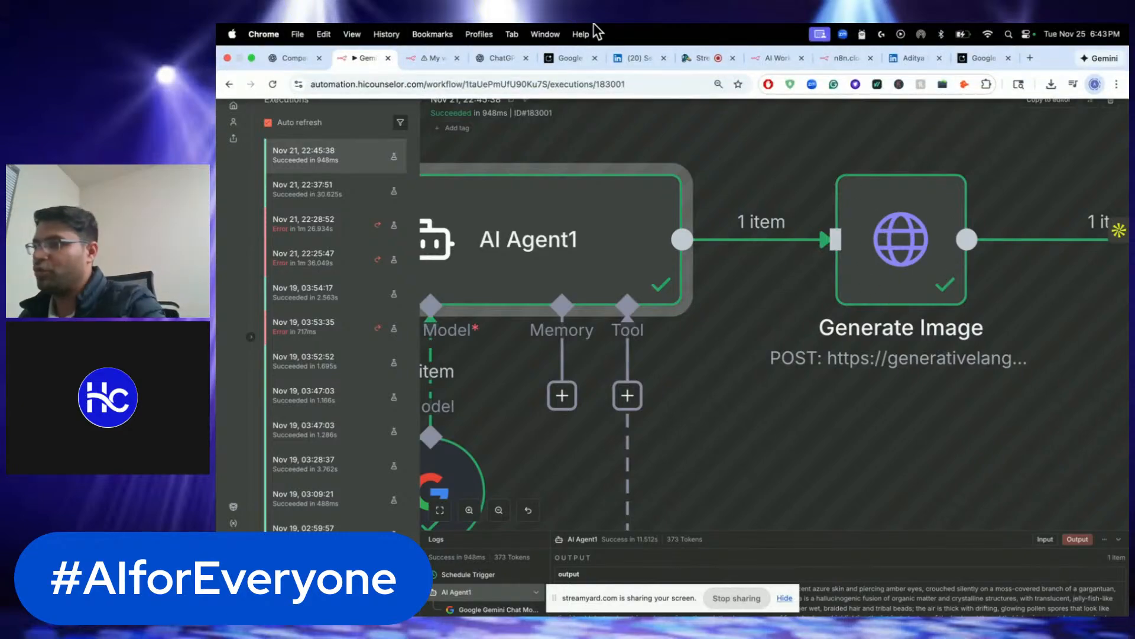
{"action": "left_click", "coordinate": [425, 58]}
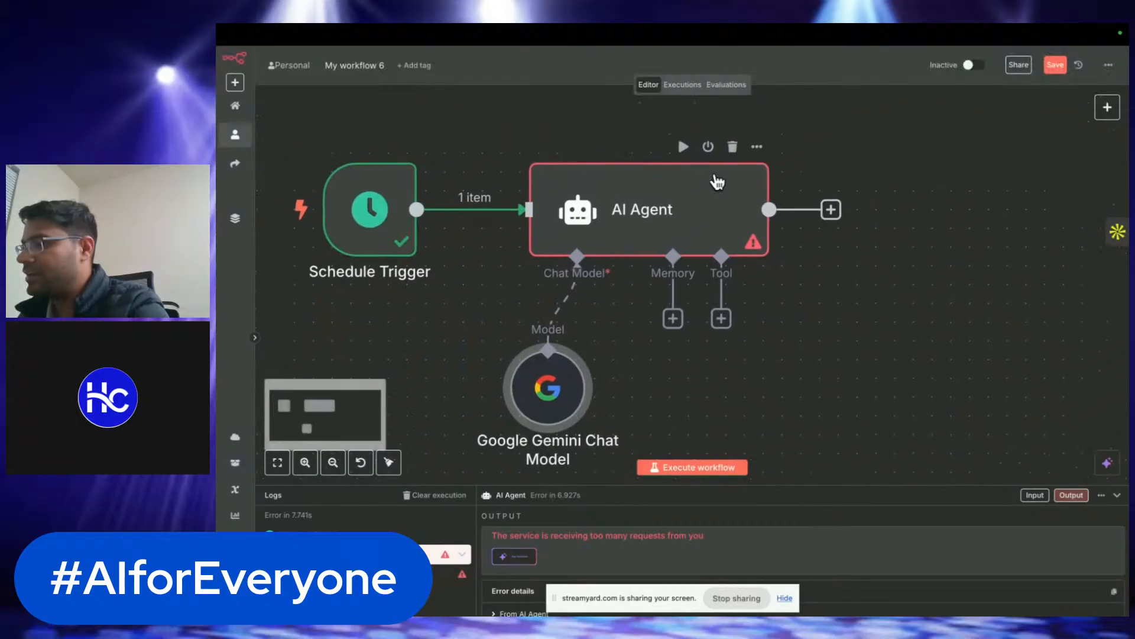
{"action": "scroll", "coordinate": [718, 183], "scroll_direction": "down", "scroll_amount": 5}
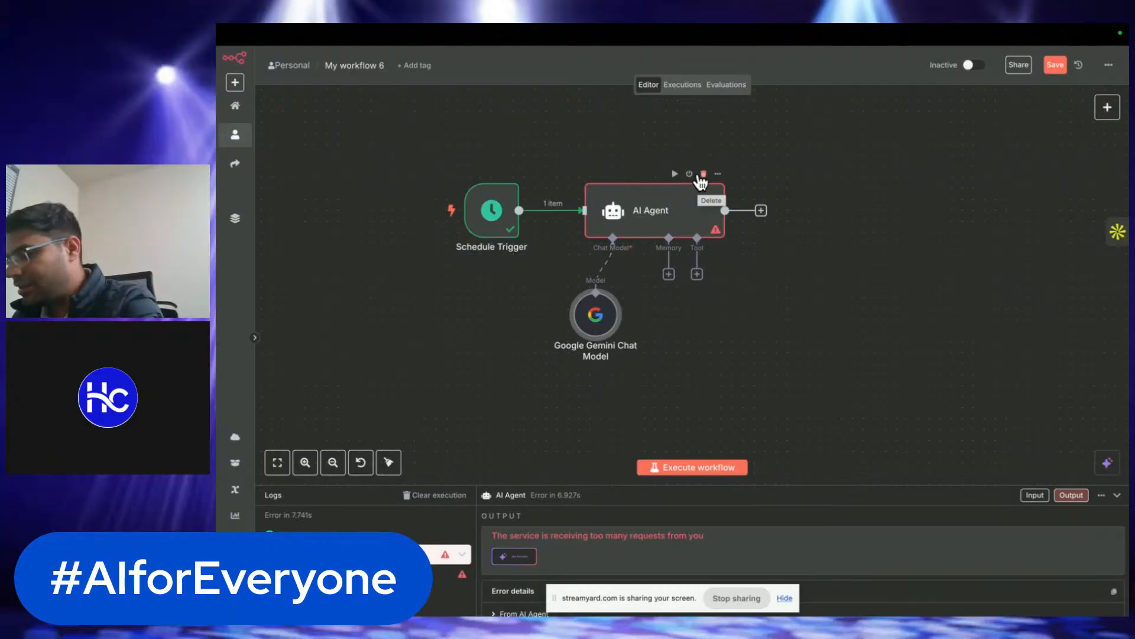
- Search Google for "nano banana pro" in a new browser tab and open The Keyword's Introducing Nano Banana Pro article
{"action": "key", "text": "super+t"}
{"action": "type", "text": "nano "}
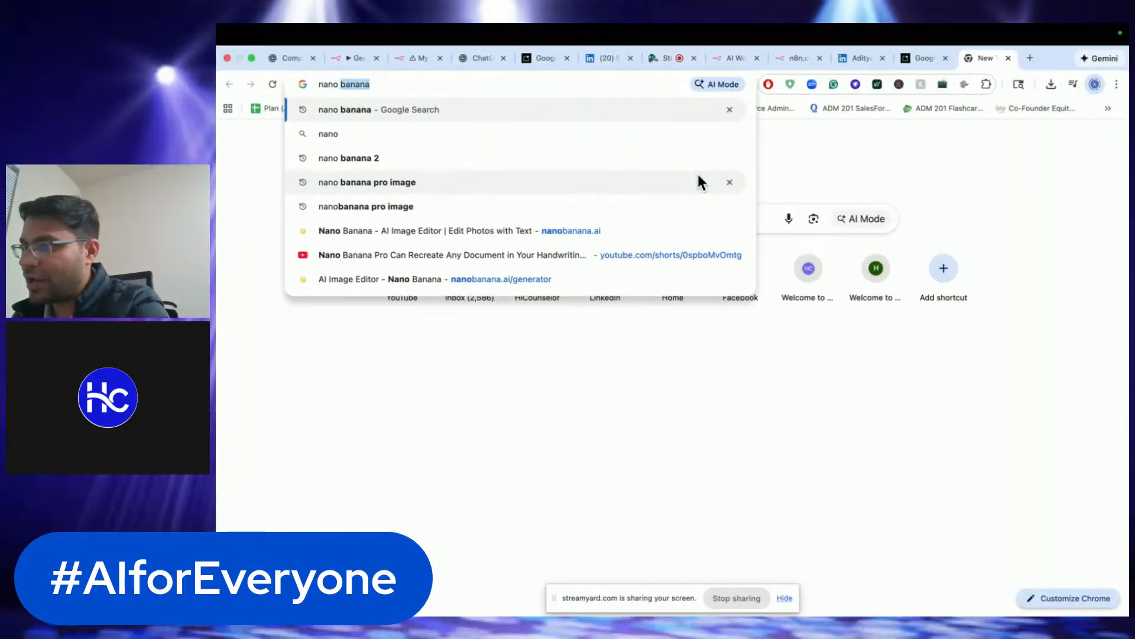
{"action": "type", "text": "banana pro"}
{"action": "key", "text": "Return"}
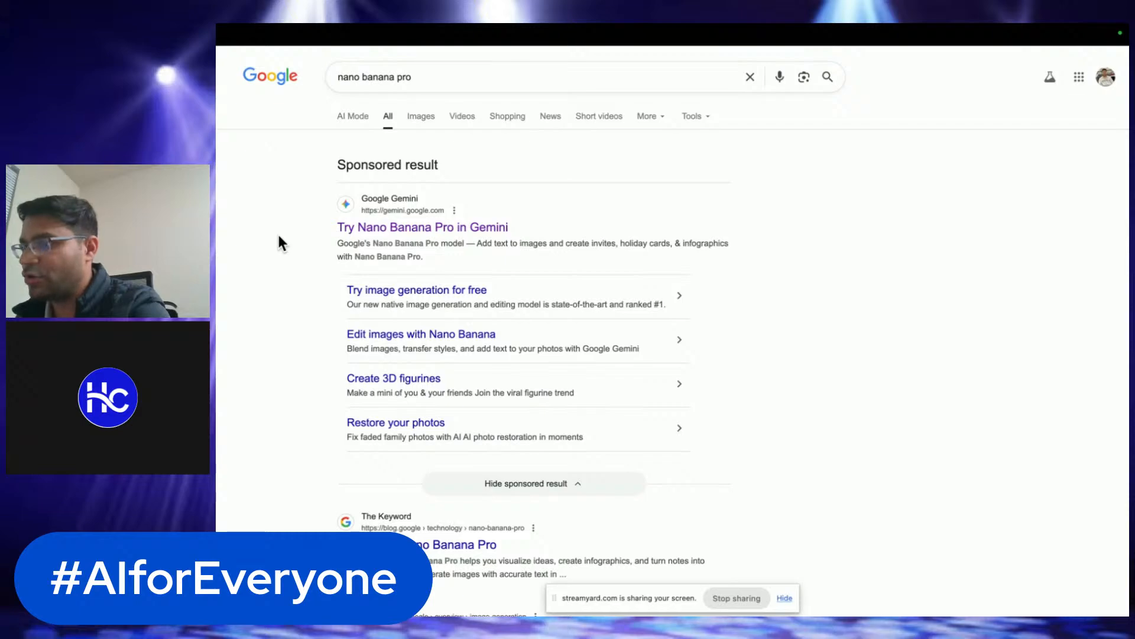
{"action": "scroll", "coordinate": [296, 252], "scroll_direction": "down", "scroll_amount": 3}
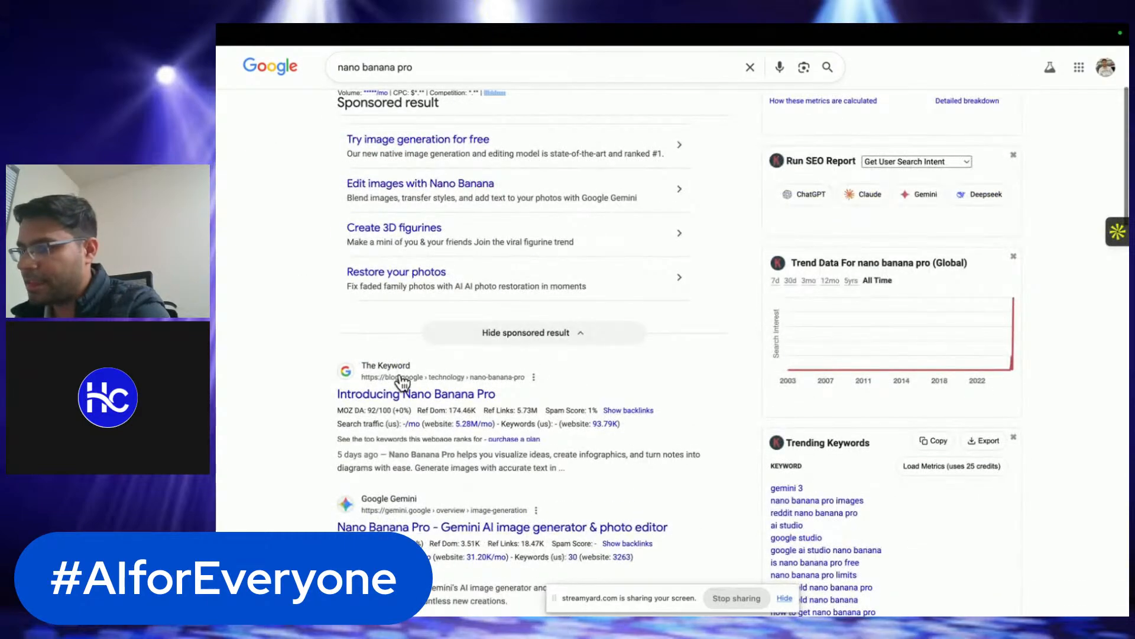
{"action": "left_click", "coordinate": [393, 396]}
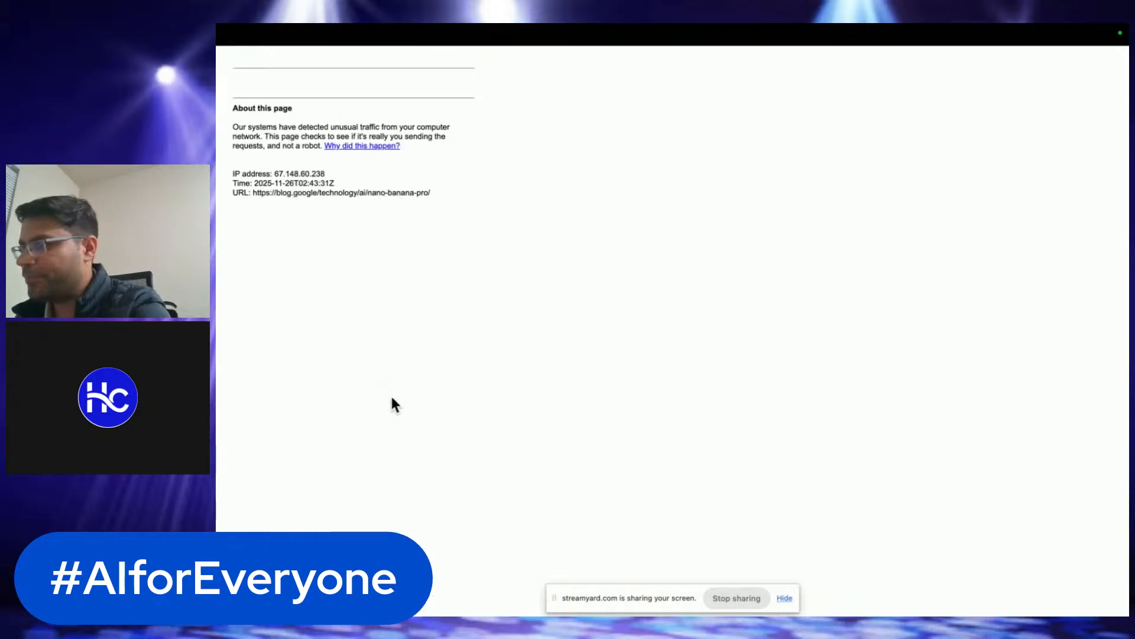
{"action": "left_click", "coordinate": [242, 110]}
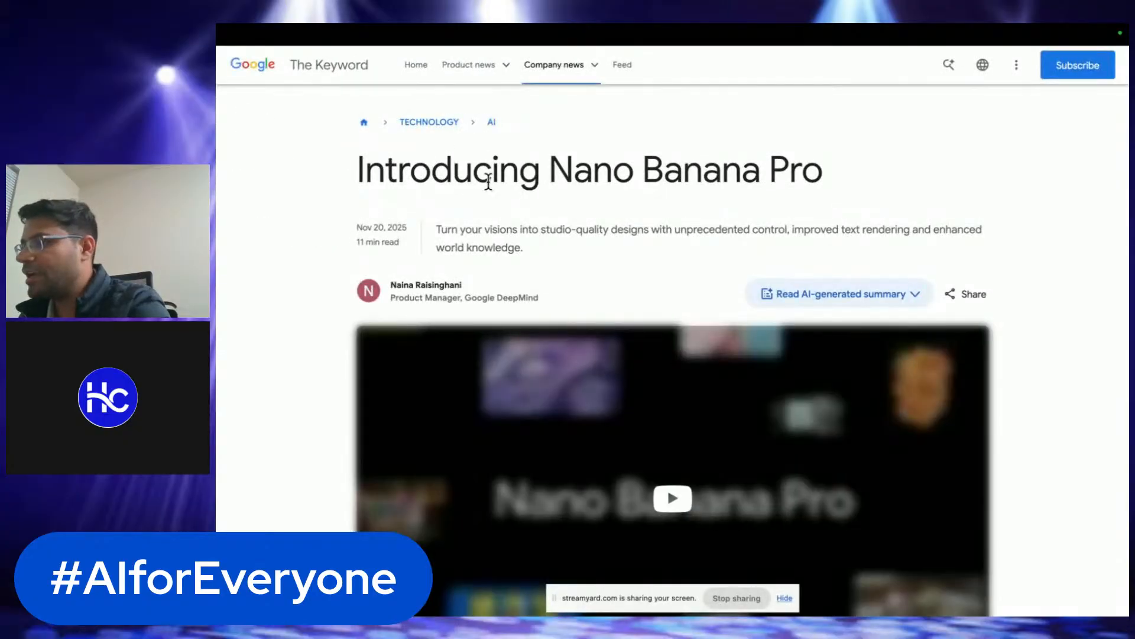
- Read through the Introducing Nano Banana Pro article, covering its capabilities, example images and availability
{"action": "scroll", "coordinate": [509, 187], "scroll_direction": "down", "scroll_amount": 3}
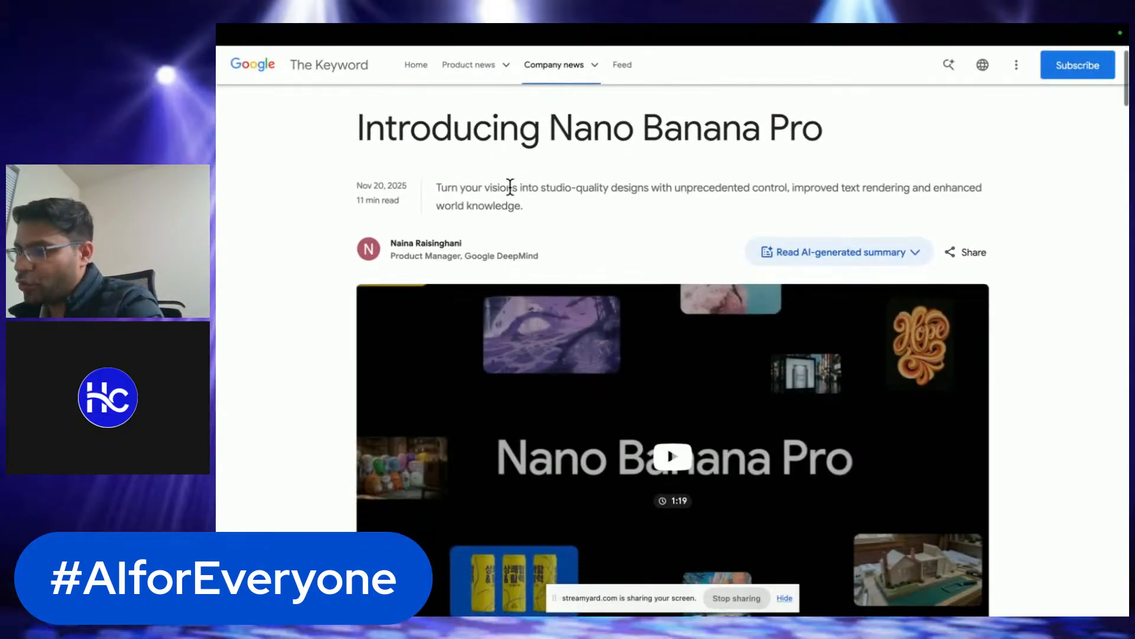
{"action": "scroll", "coordinate": [510, 187], "scroll_direction": "down", "scroll_amount": 10}
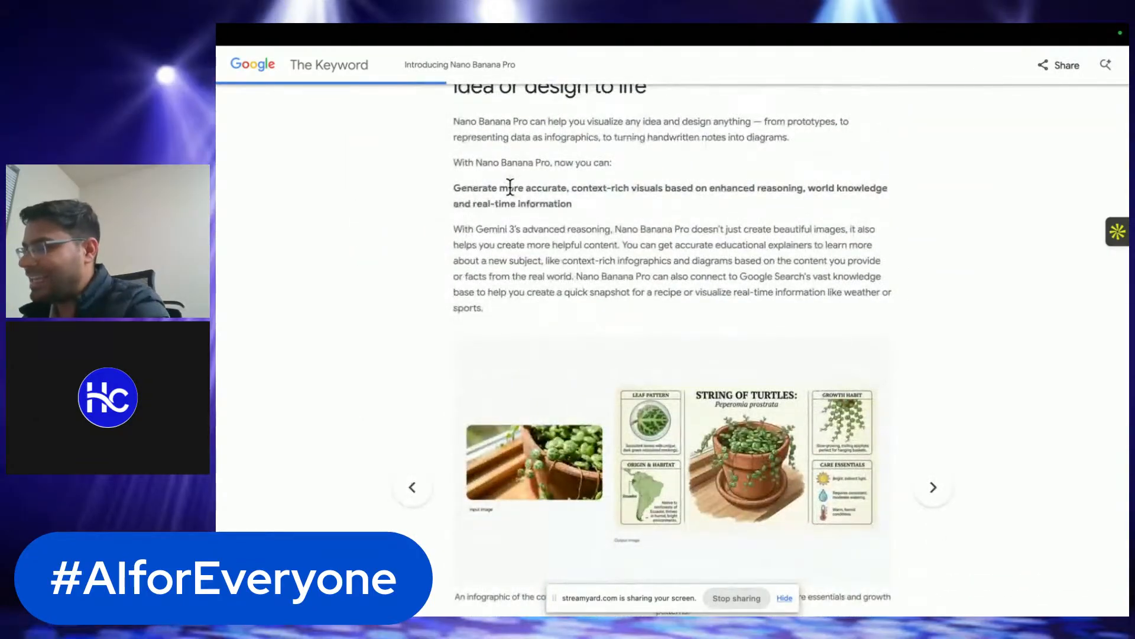
{"action": "scroll", "coordinate": [510, 187], "scroll_direction": "down", "scroll_amount": 6}
{"action": "scroll", "coordinate": [509, 187], "scroll_direction": "down", "scroll_amount": 10}
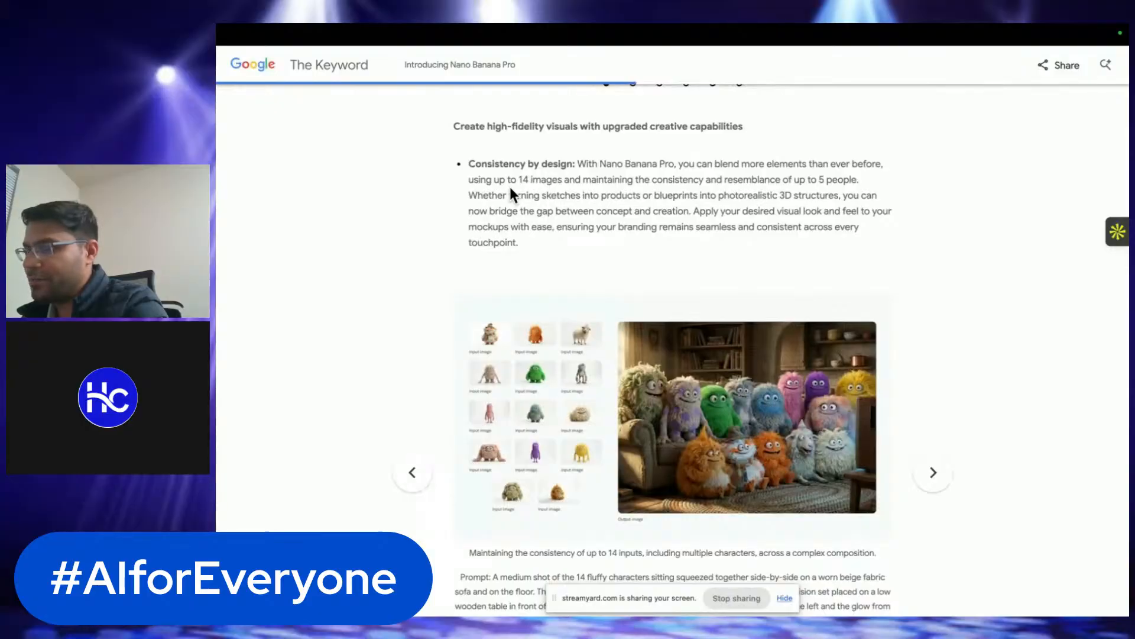
{"action": "scroll", "coordinate": [510, 187], "scroll_direction": "down", "scroll_amount": 5}
{"action": "scroll", "coordinate": [510, 187], "scroll_direction": "down", "scroll_amount": 9}
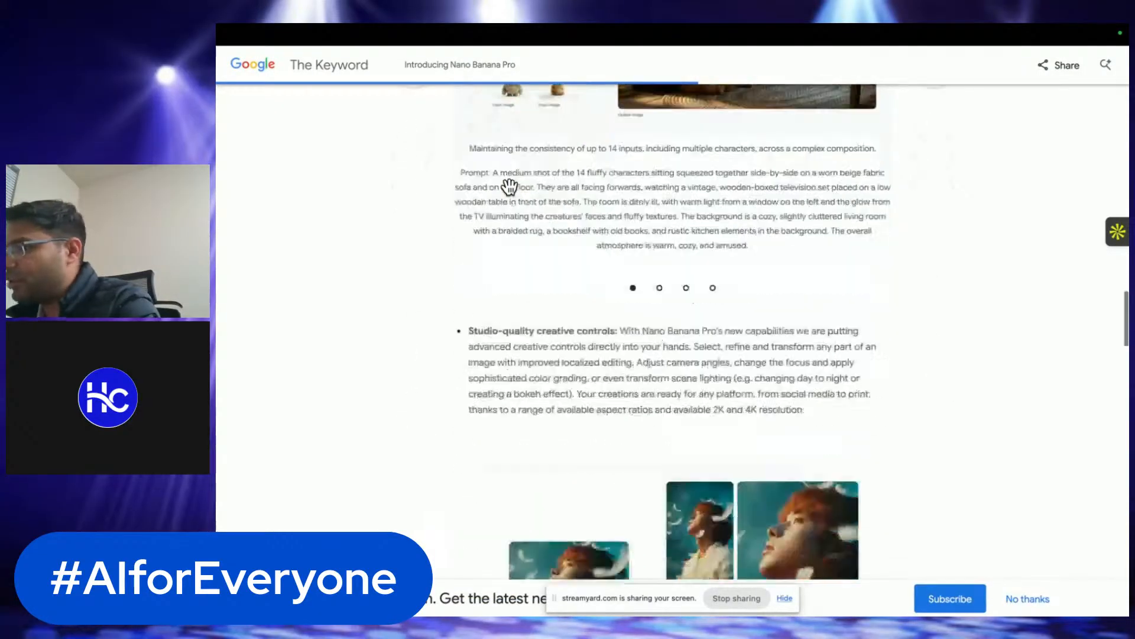
{"action": "scroll", "coordinate": [510, 187], "scroll_direction": "up", "scroll_amount": 1}
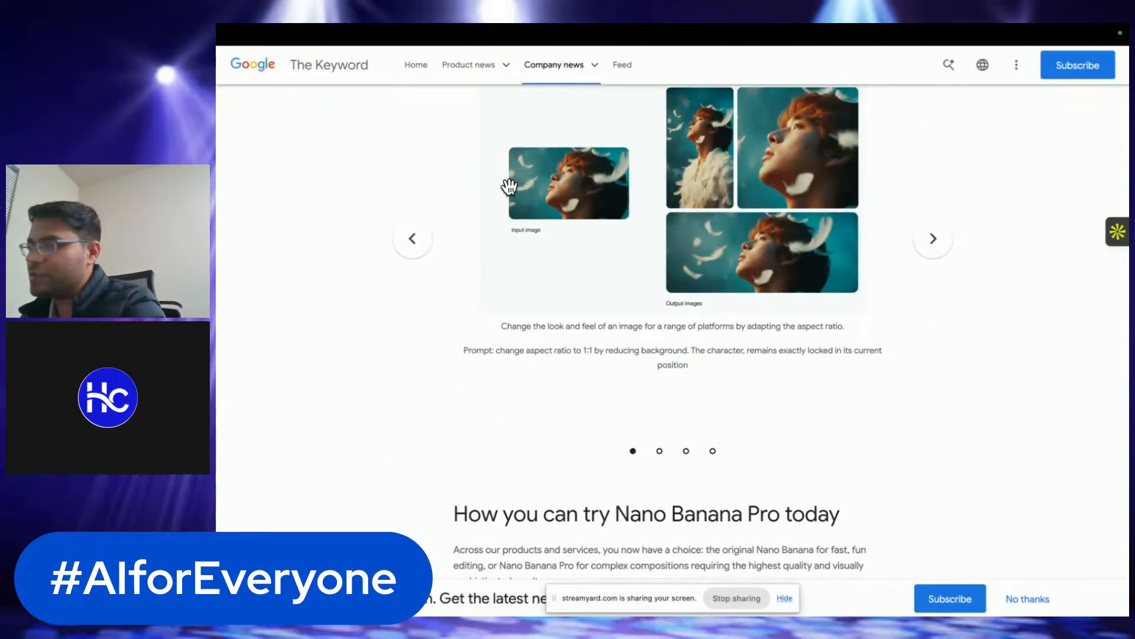
{"action": "scroll", "coordinate": [510, 186], "scroll_direction": "down", "scroll_amount": 10}
- Return to My workflow 6 and add an HTTP Request node after the AI Agent
{"action": "mouse_move", "coordinate": [386, 24]}
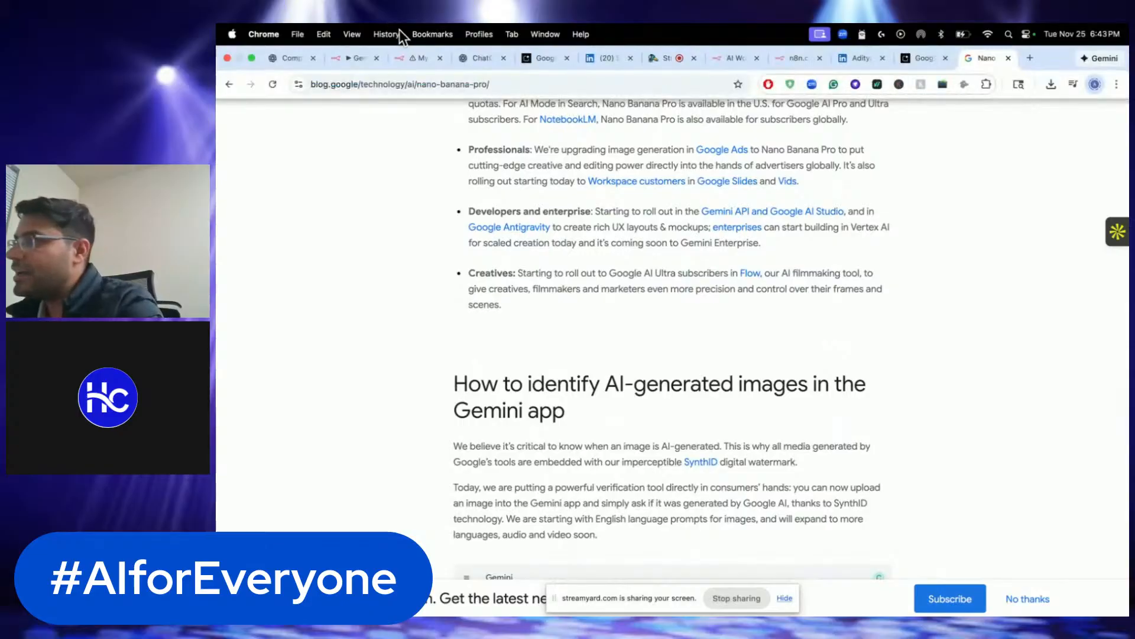
{"action": "left_click", "coordinate": [416, 64]}
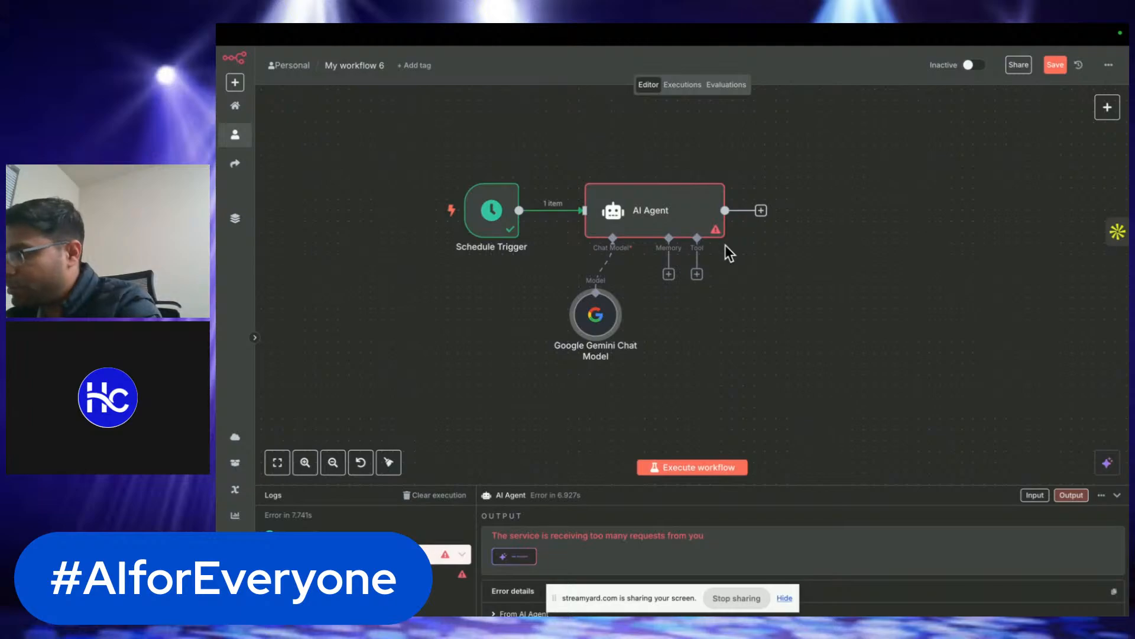
{"action": "left_click", "coordinate": [762, 211]}
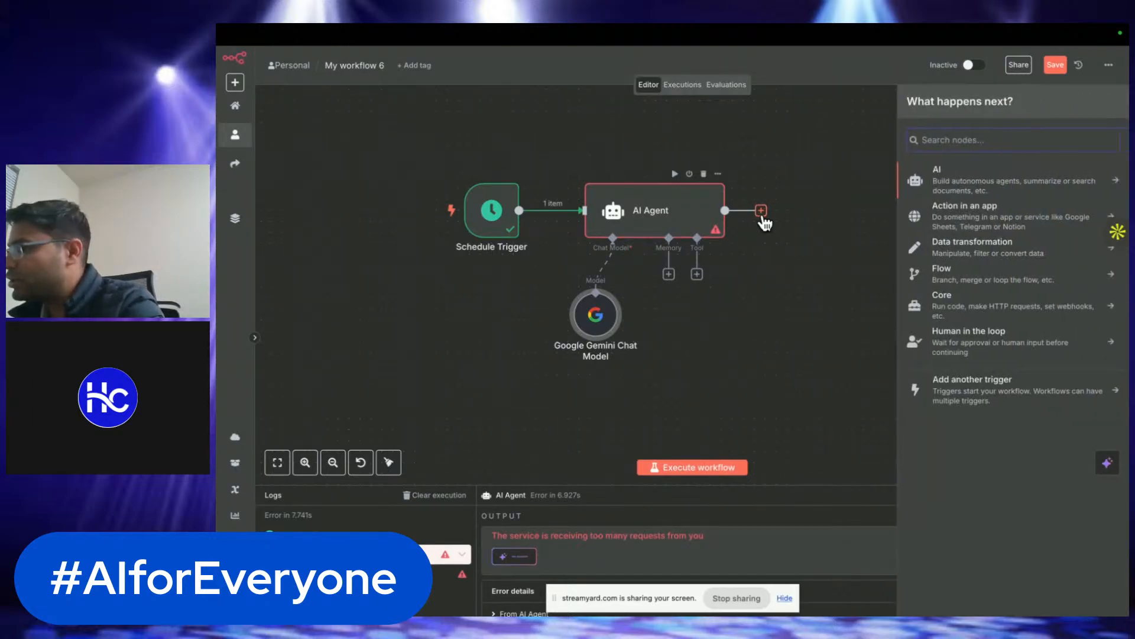
{"action": "type", "text": "http"}
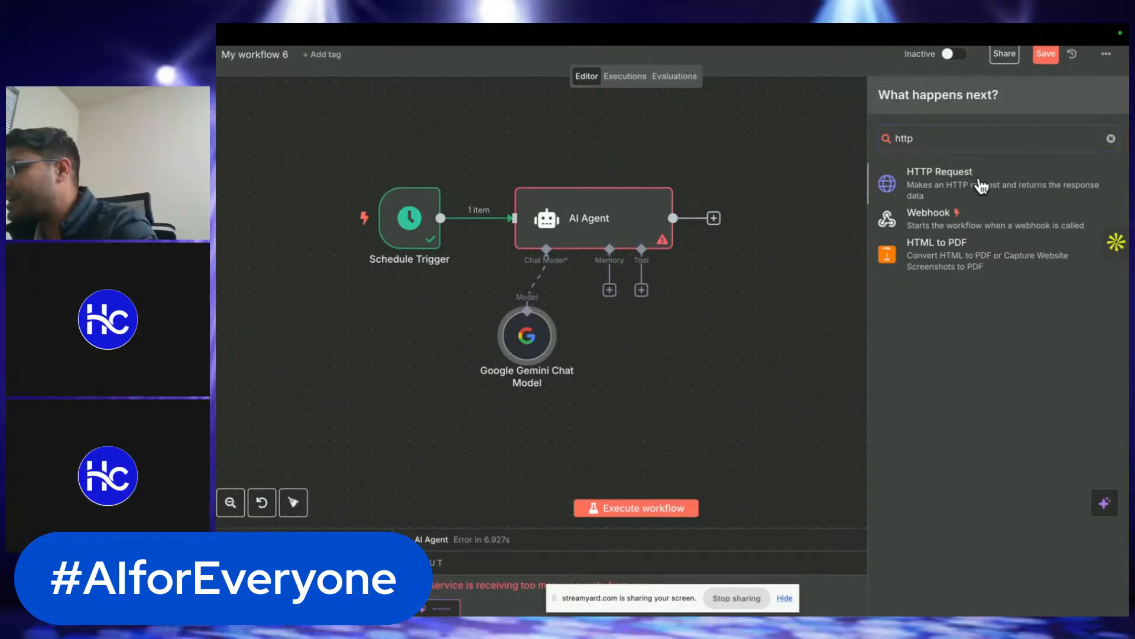
{"action": "left_click", "coordinate": [979, 183]}
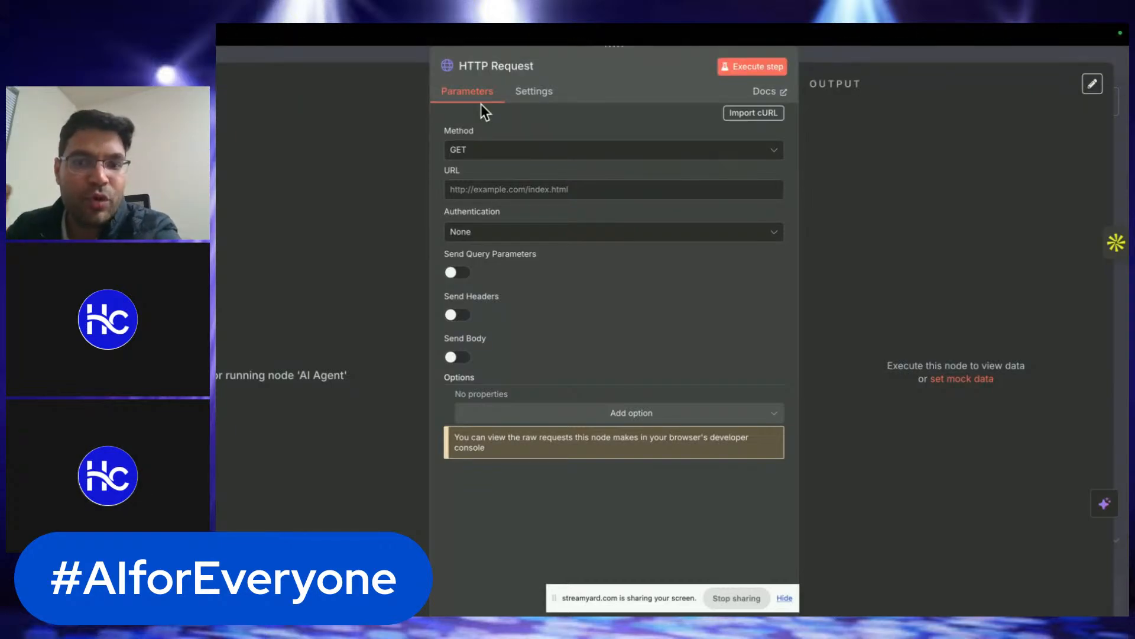
- Set the new HTTP Request node's method to POST
{"action": "left_click", "coordinate": [491, 161]}
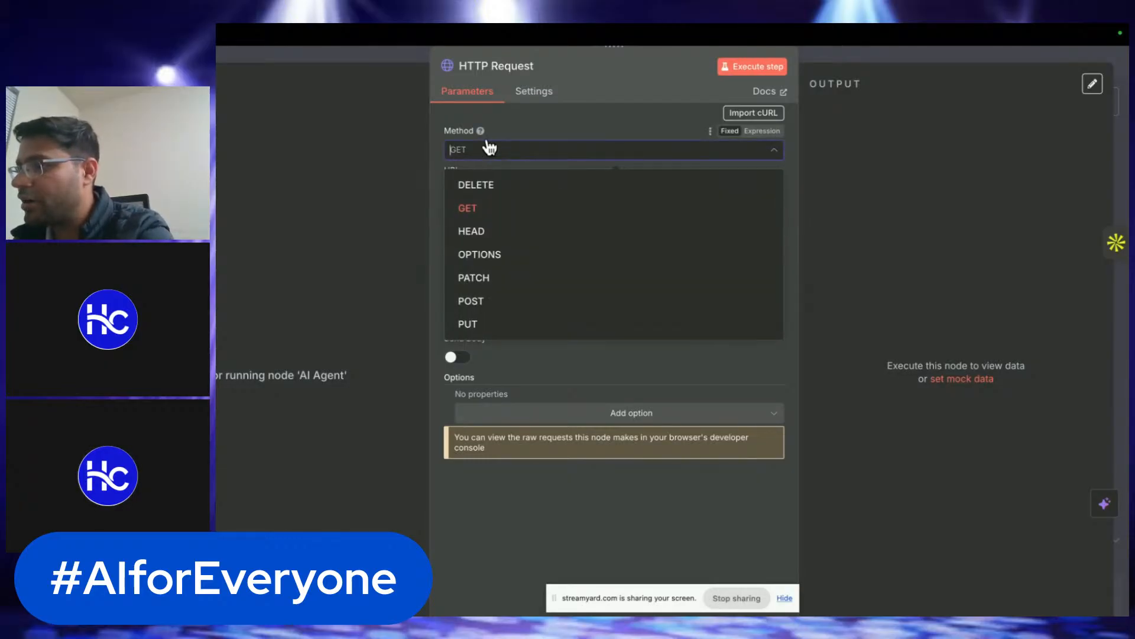
{"action": "left_click", "coordinate": [496, 302]}
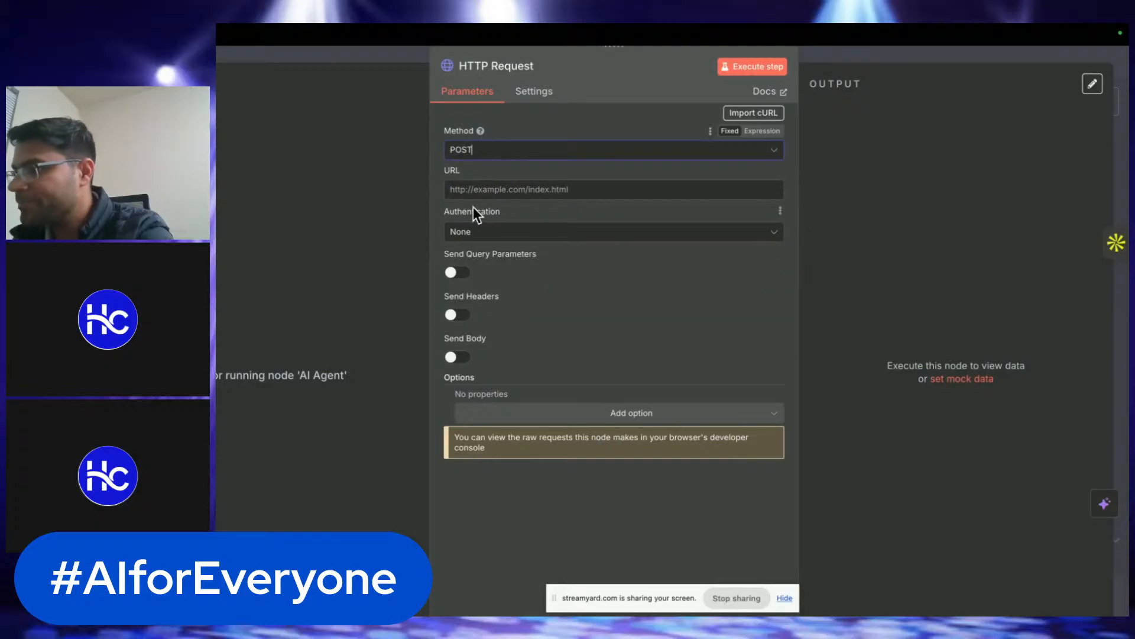
{"action": "left_click", "coordinate": [515, 188]}
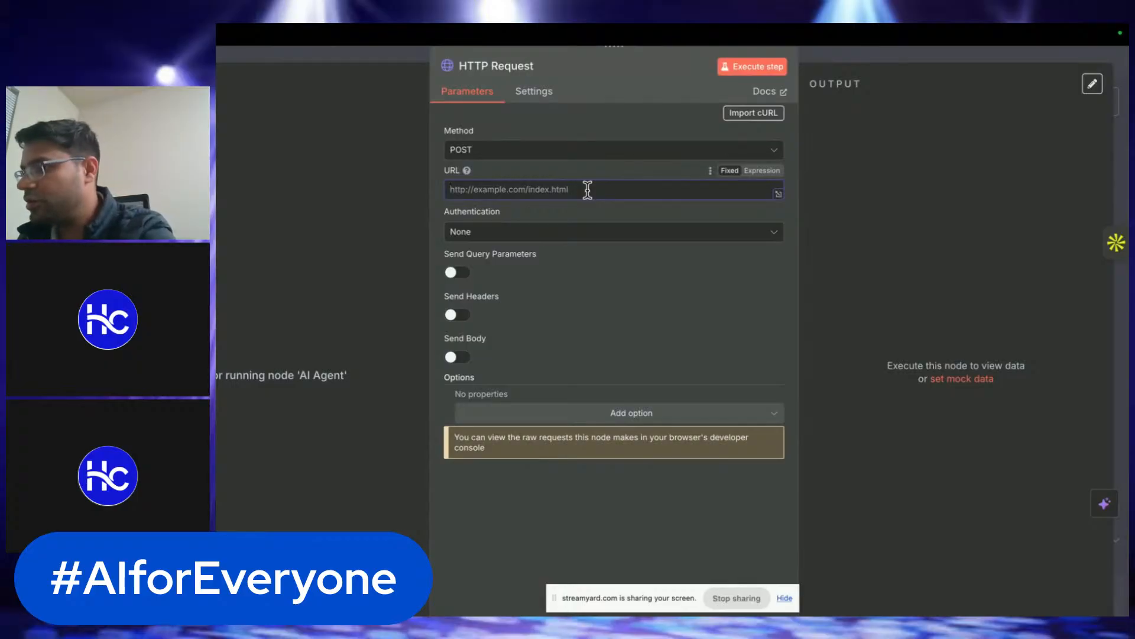
{"action": "left_click", "coordinate": [734, 596]}
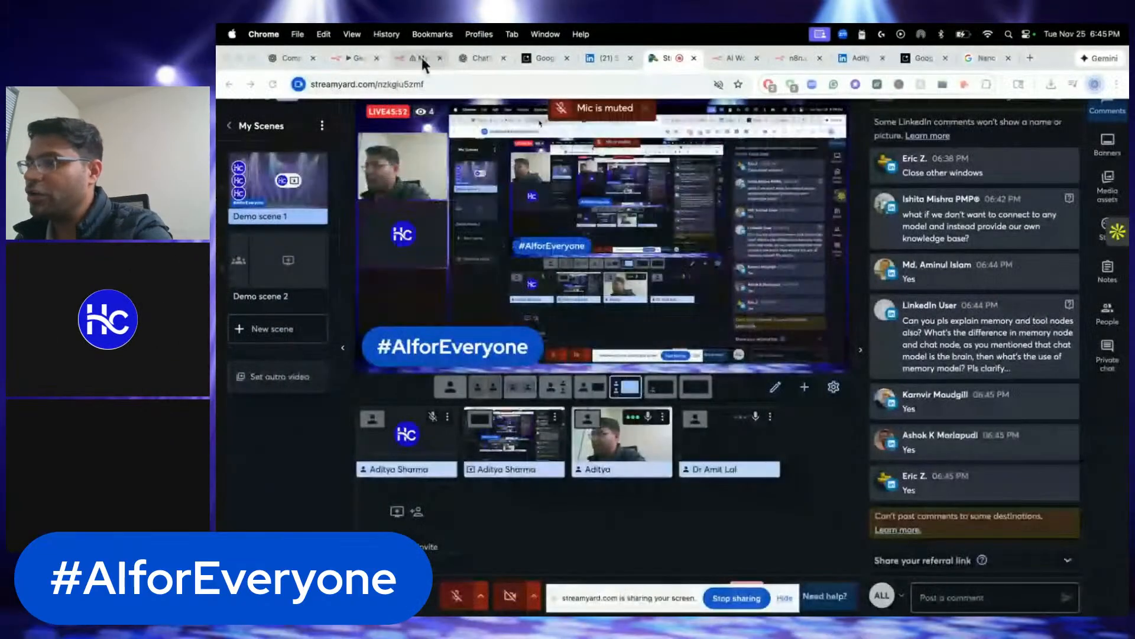
{"action": "left_click", "coordinate": [421, 58]}
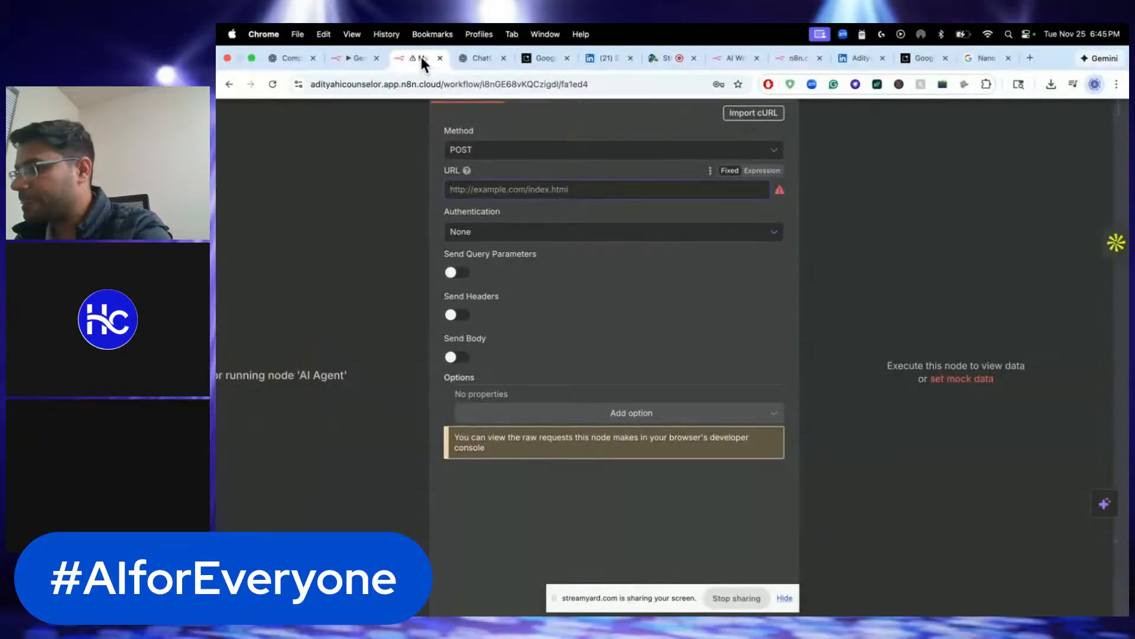
- Switch to the example workflow's Generate Image node and examine its request method and full endpoint URL
{"action": "left_click", "coordinate": [356, 60]}
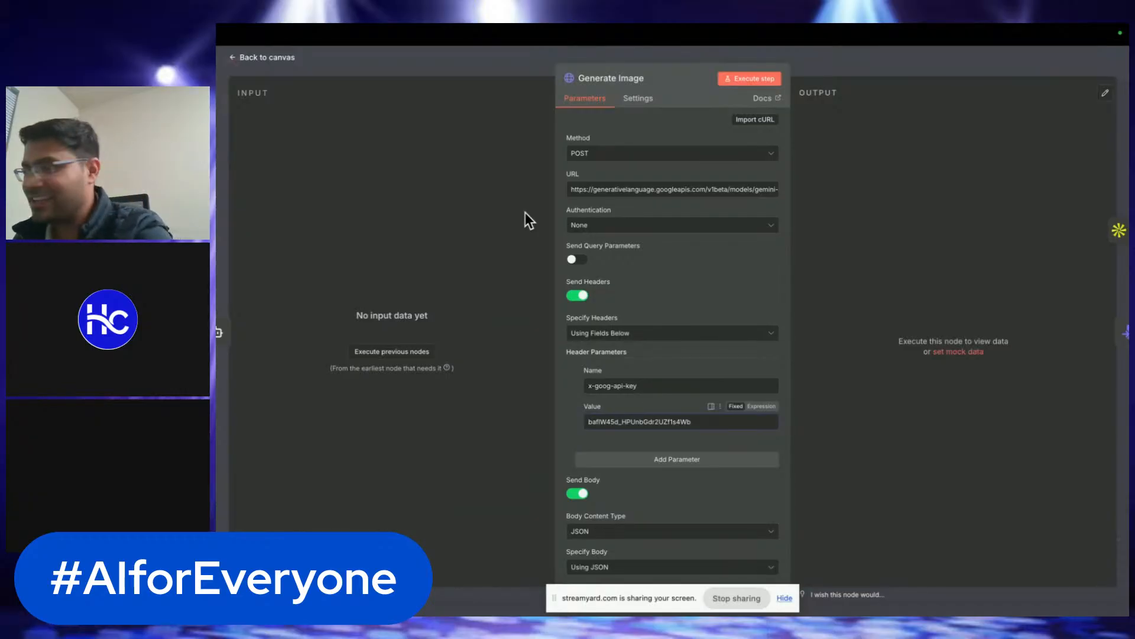
{"action": "mouse_move", "coordinate": [345, 45]}
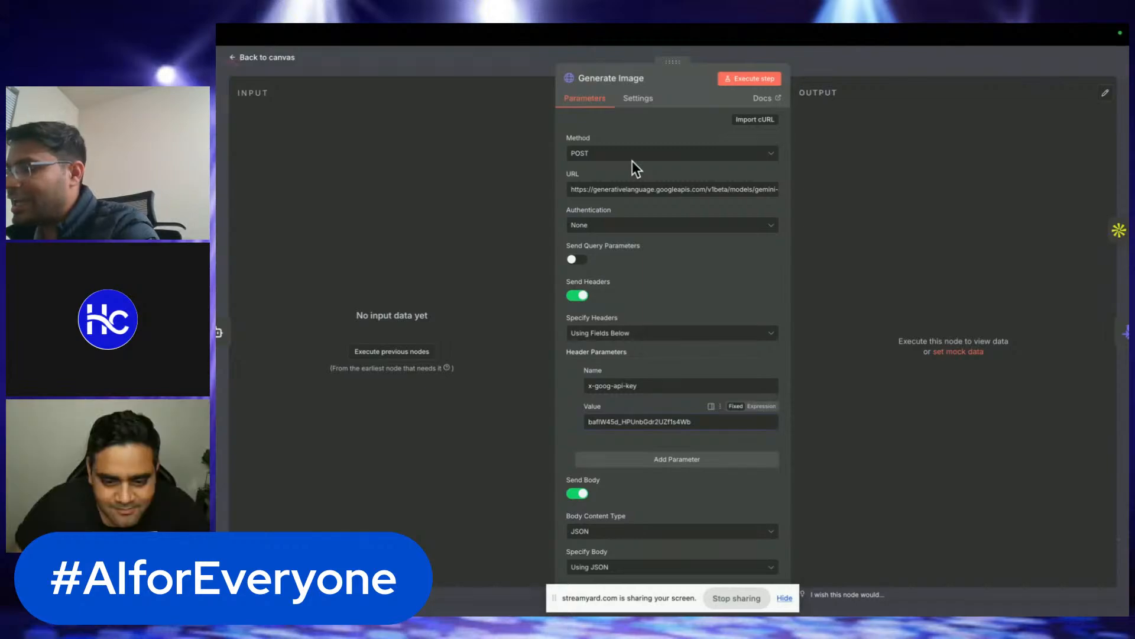
{"action": "scroll", "coordinate": [632, 161], "scroll_direction": "up", "scroll_amount": 5}
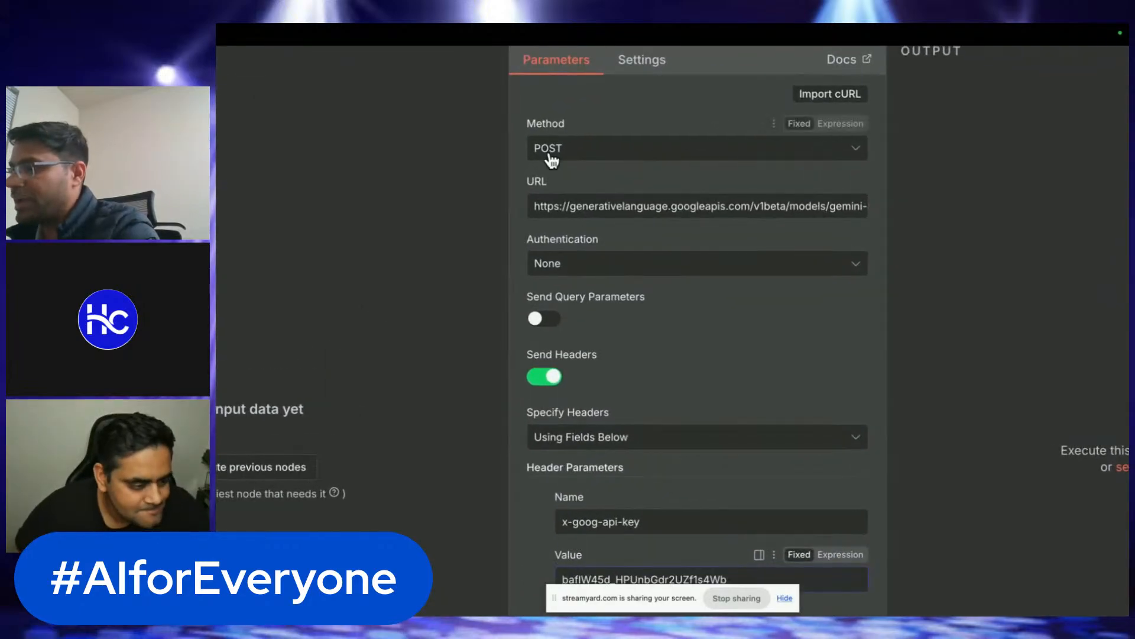
{"action": "left_click", "coordinate": [572, 149]}
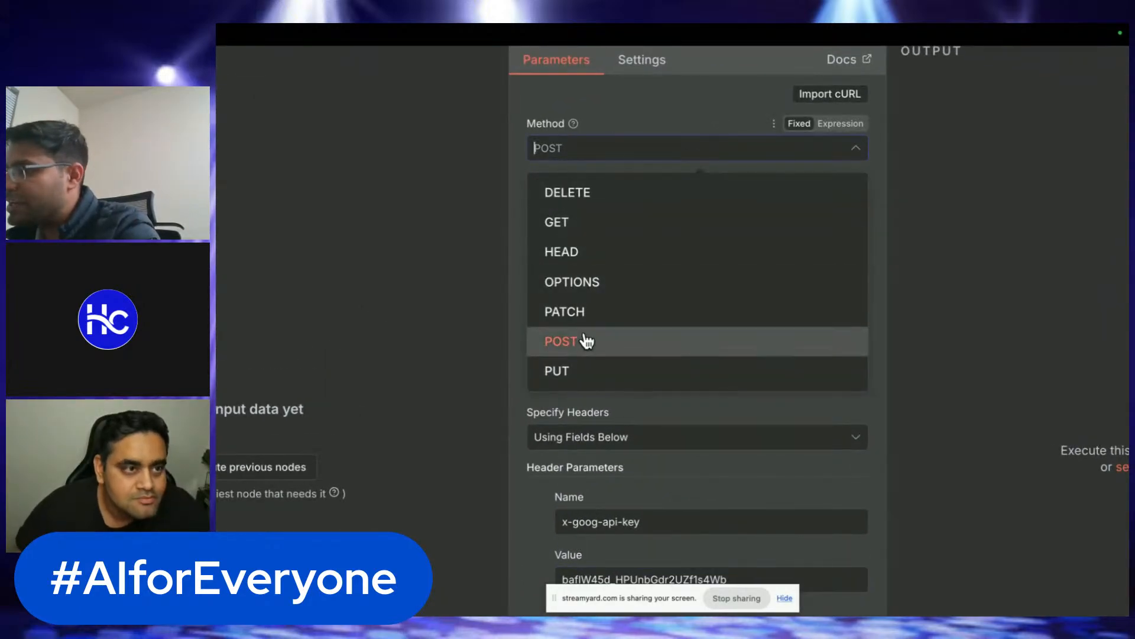
{"action": "left_click", "coordinate": [584, 337]}
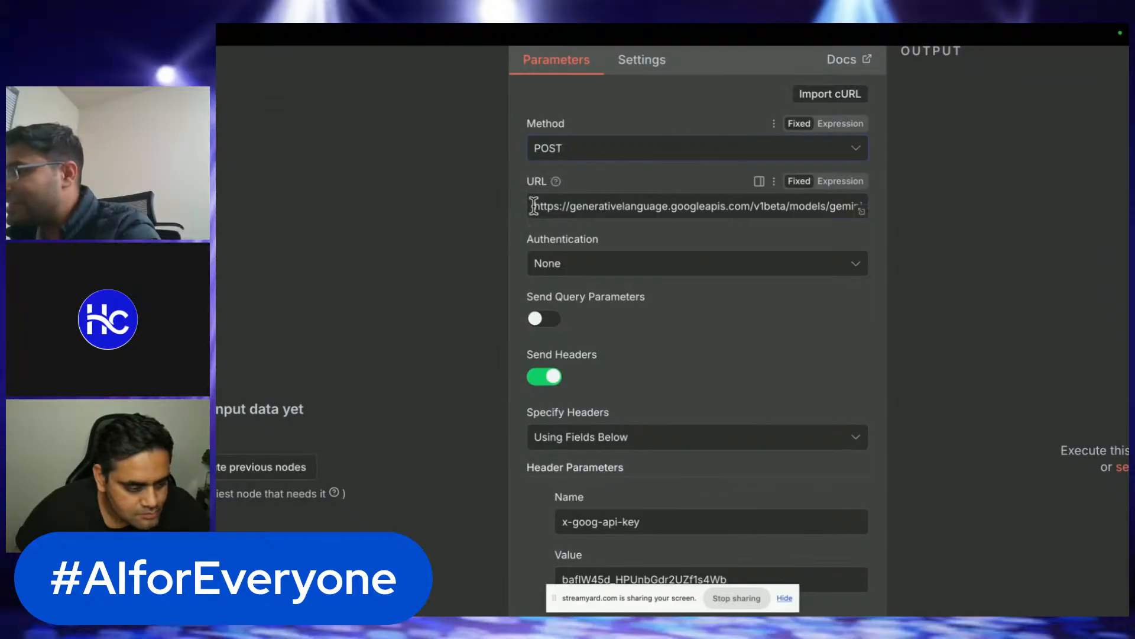
{"action": "left_click_drag", "start_coordinate": [534, 206], "coordinate": [606, 202]}
{"action": "key", "text": "super+Right"}
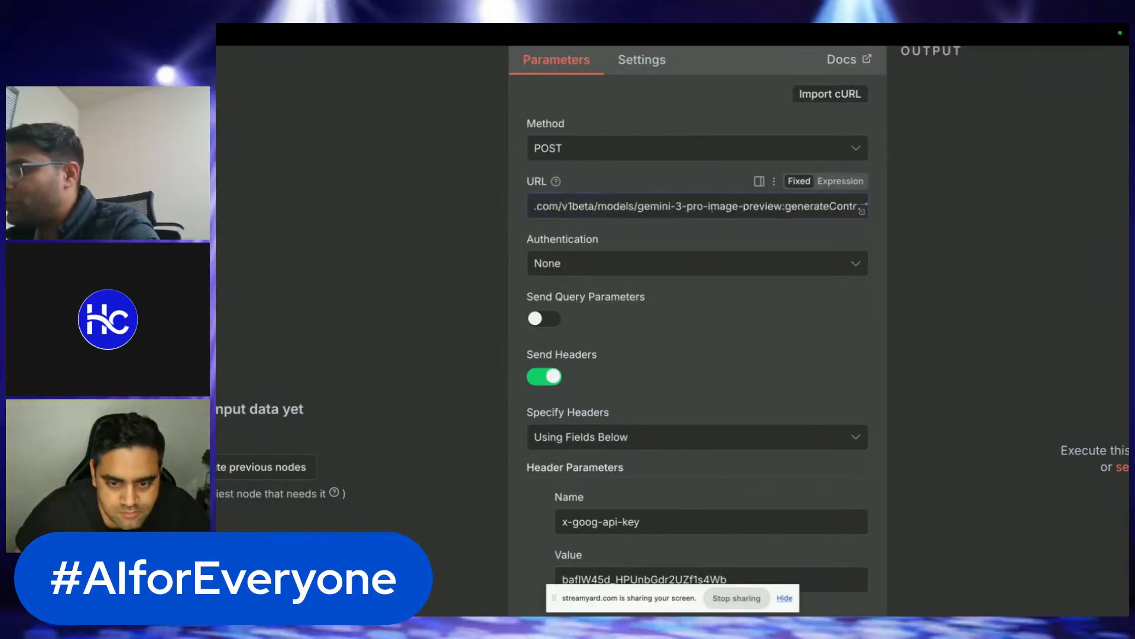
{"action": "key", "text": "super+shift+Left"}
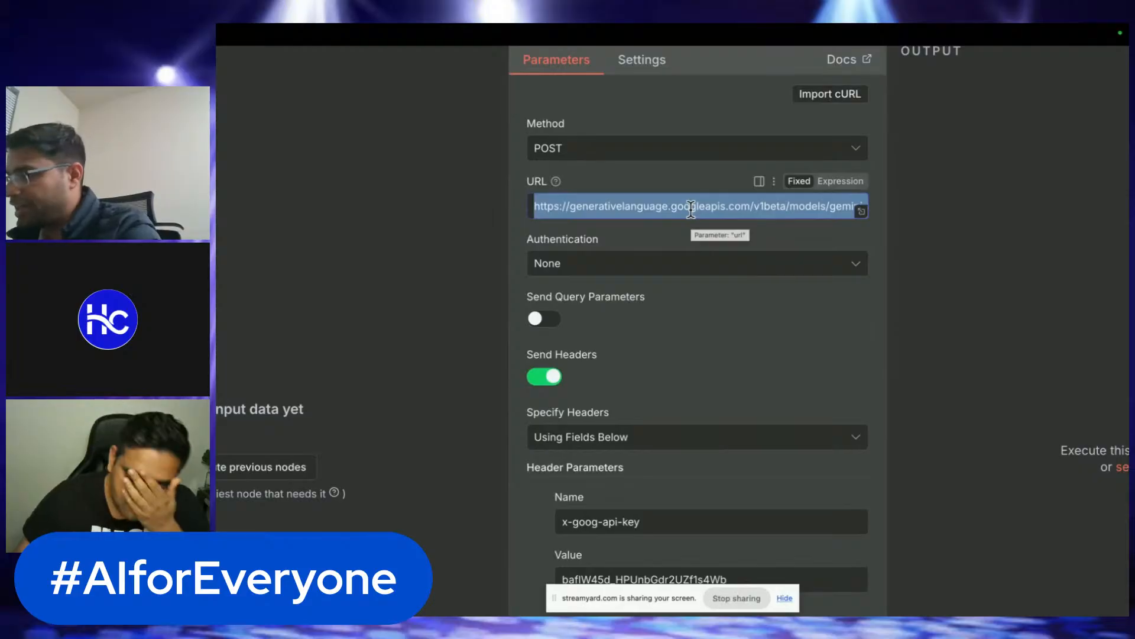
{"action": "scroll", "coordinate": [691, 210], "scroll_direction": "down", "scroll_amount": 4}
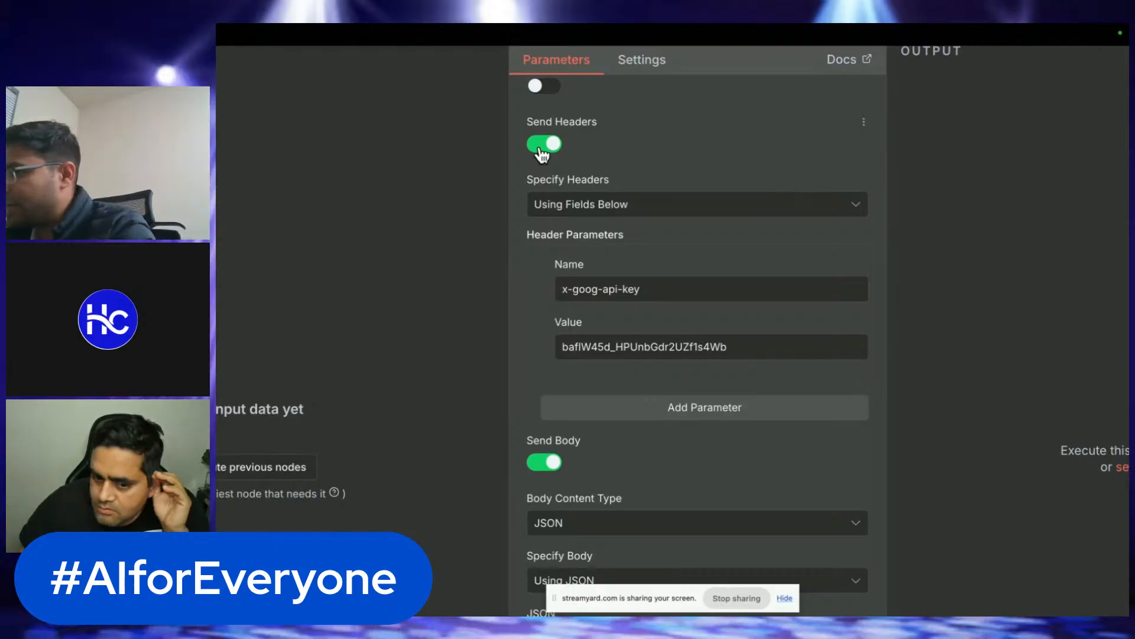
{"action": "left_click", "coordinate": [545, 145]}
{"action": "left_click", "coordinate": [546, 152]}
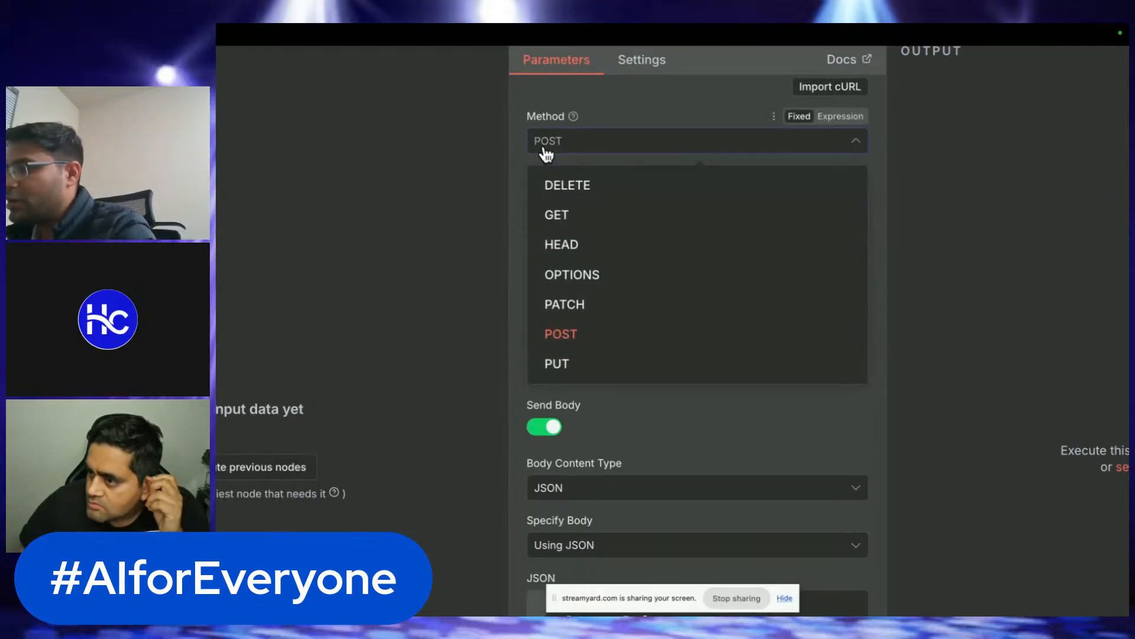
{"action": "left_click", "coordinate": [514, 197]}
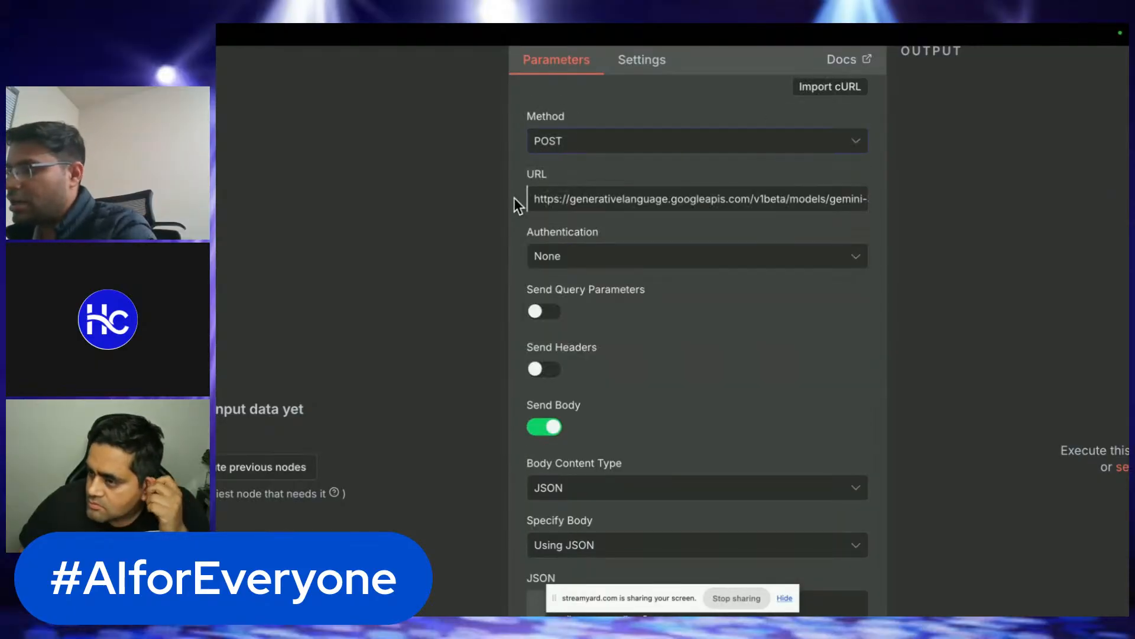
{"action": "left_click", "coordinate": [549, 371]}
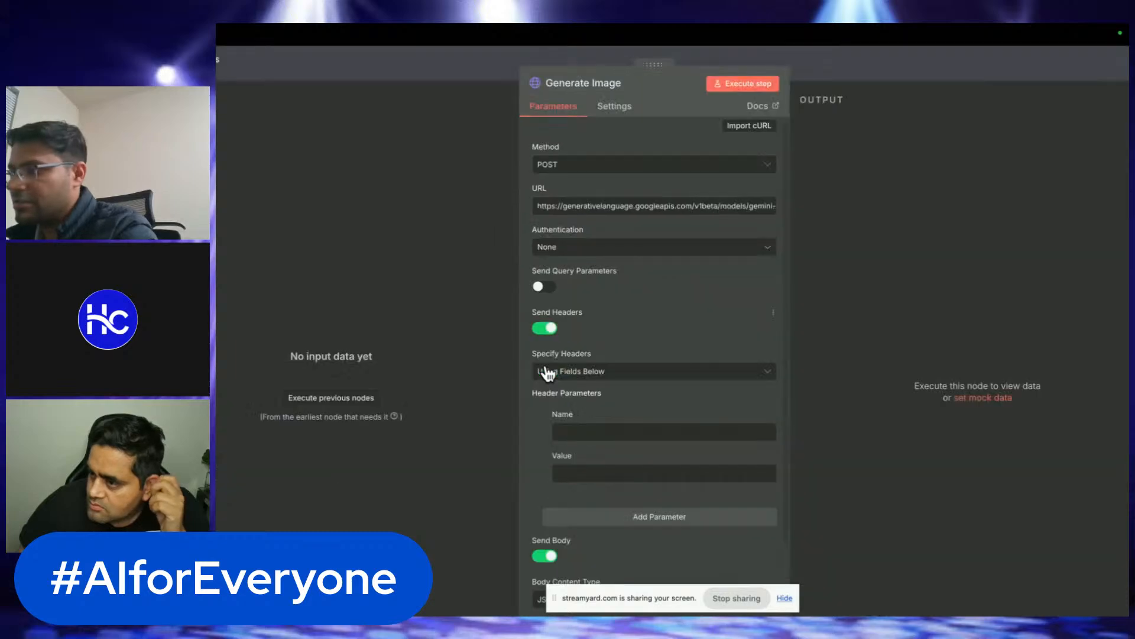
- Discard the header change by leaving the example without saving, and reopen Gemini 3 Pro and Nono Banana Pro from the workflow overview
{"action": "left_click", "coordinate": [274, 64]}
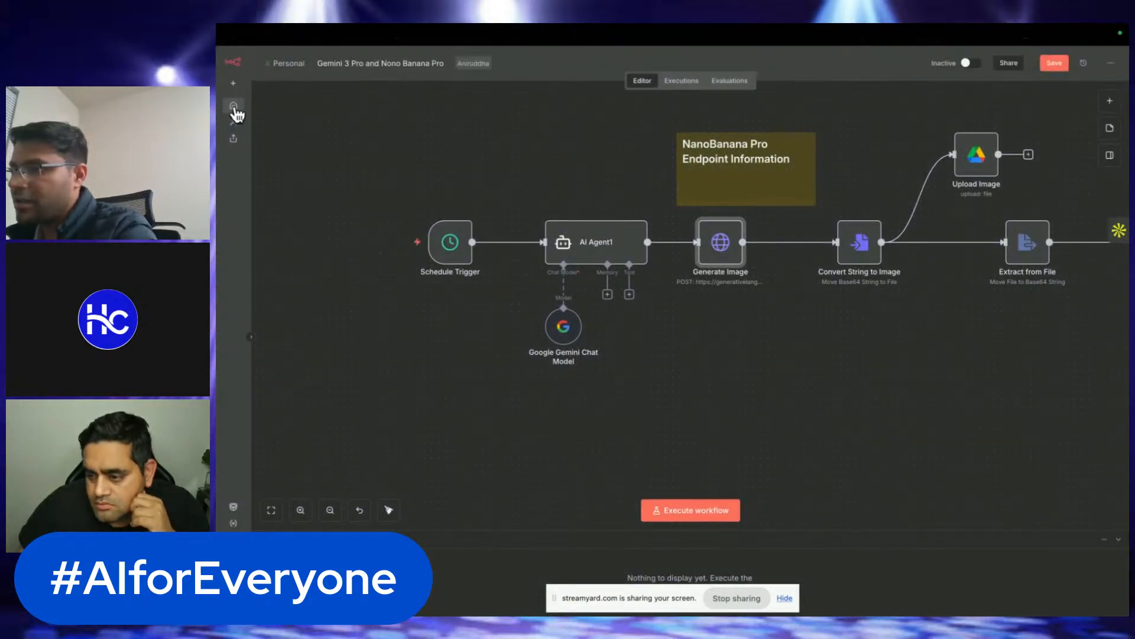
{"action": "left_click", "coordinate": [234, 107]}
{"action": "left_click", "coordinate": [696, 358]}
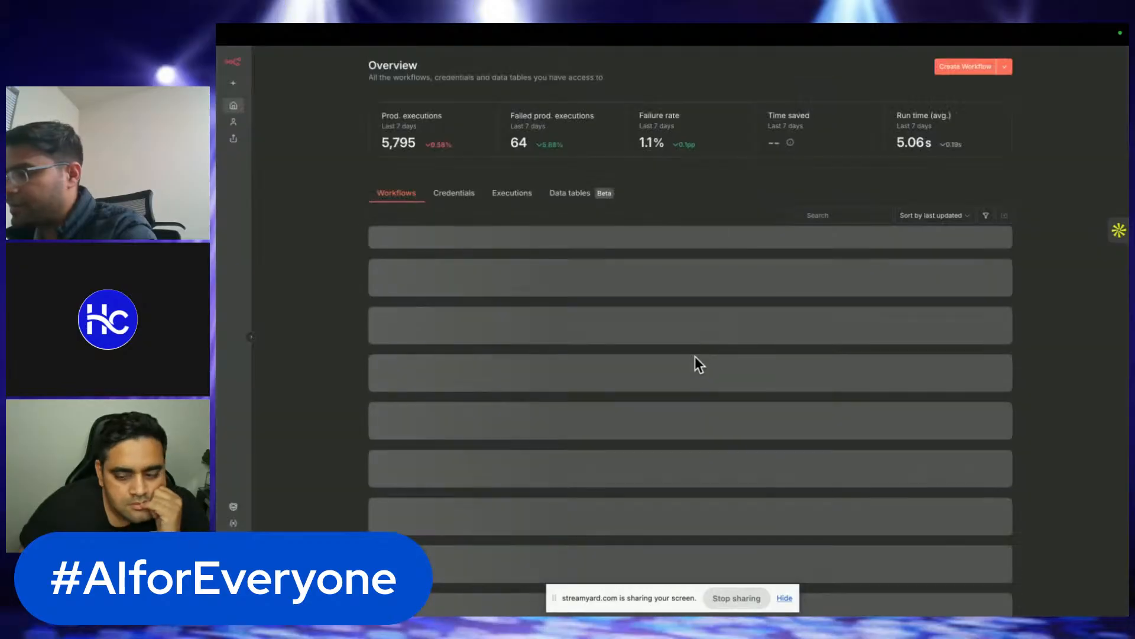
{"action": "left_click", "coordinate": [420, 345]}
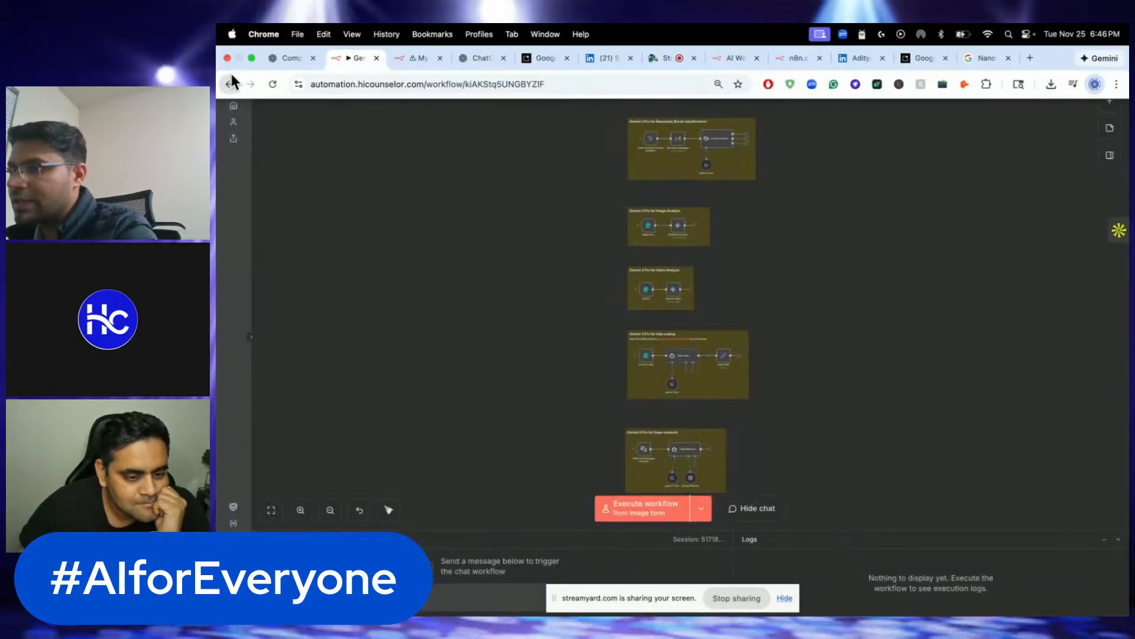
{"action": "left_click", "coordinate": [231, 77]}
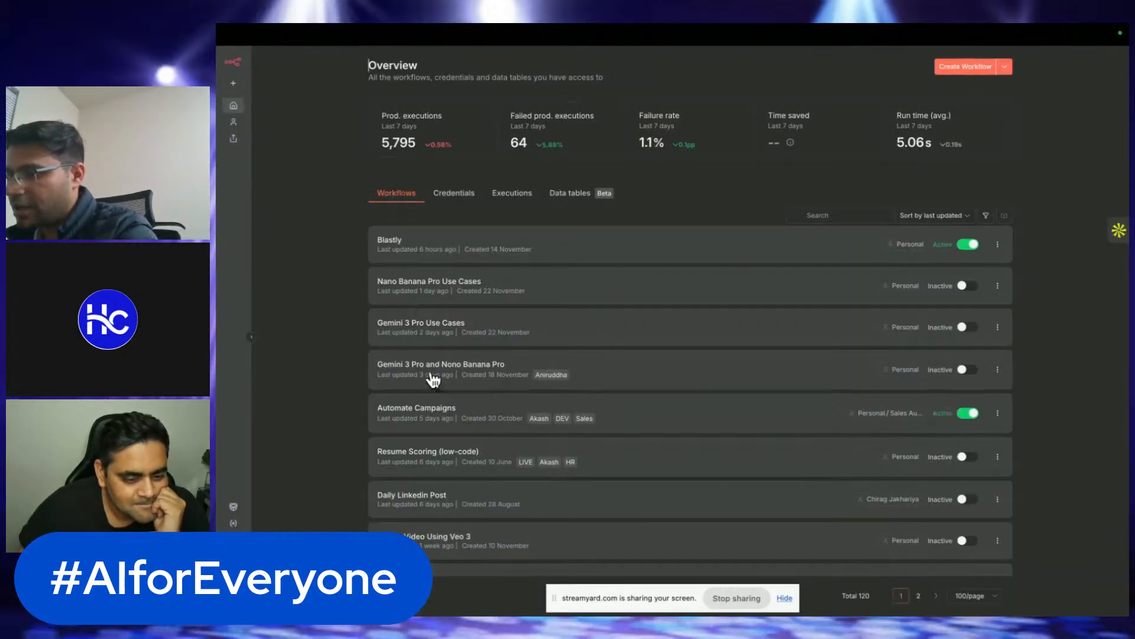
{"action": "left_click", "coordinate": [429, 372]}
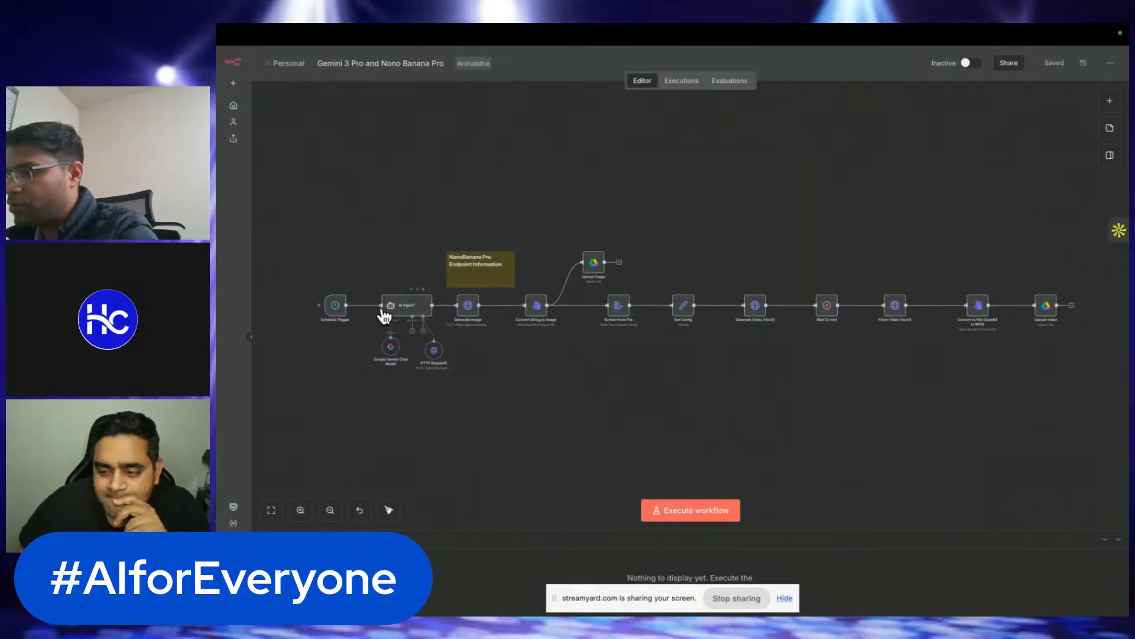
{"action": "scroll", "coordinate": [380, 312], "scroll_direction": "up", "scroll_amount": 6}
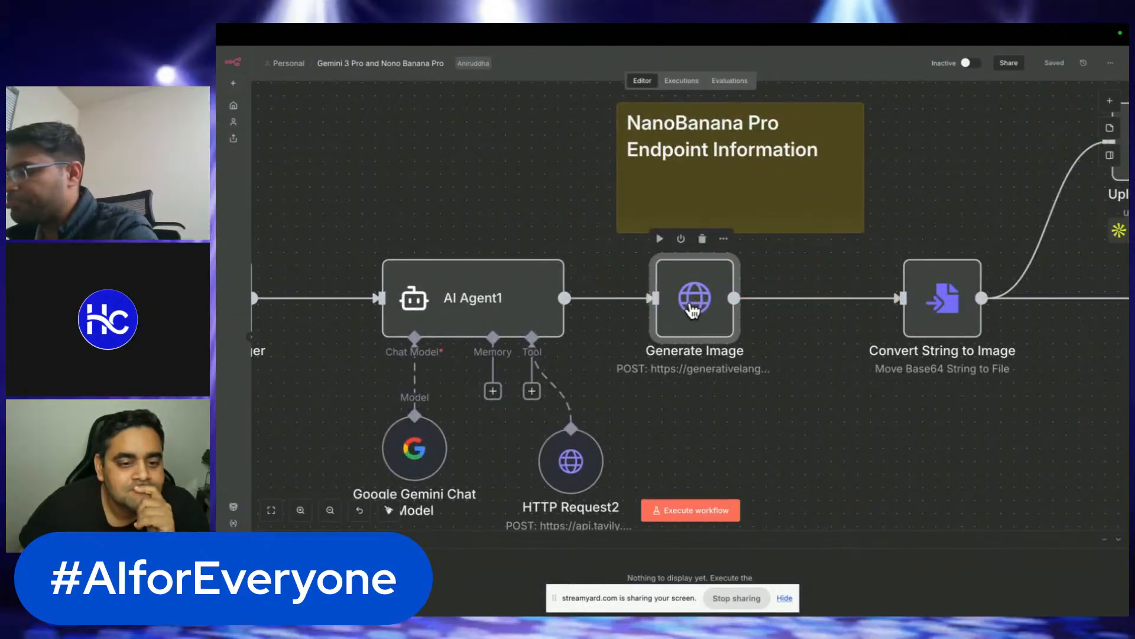
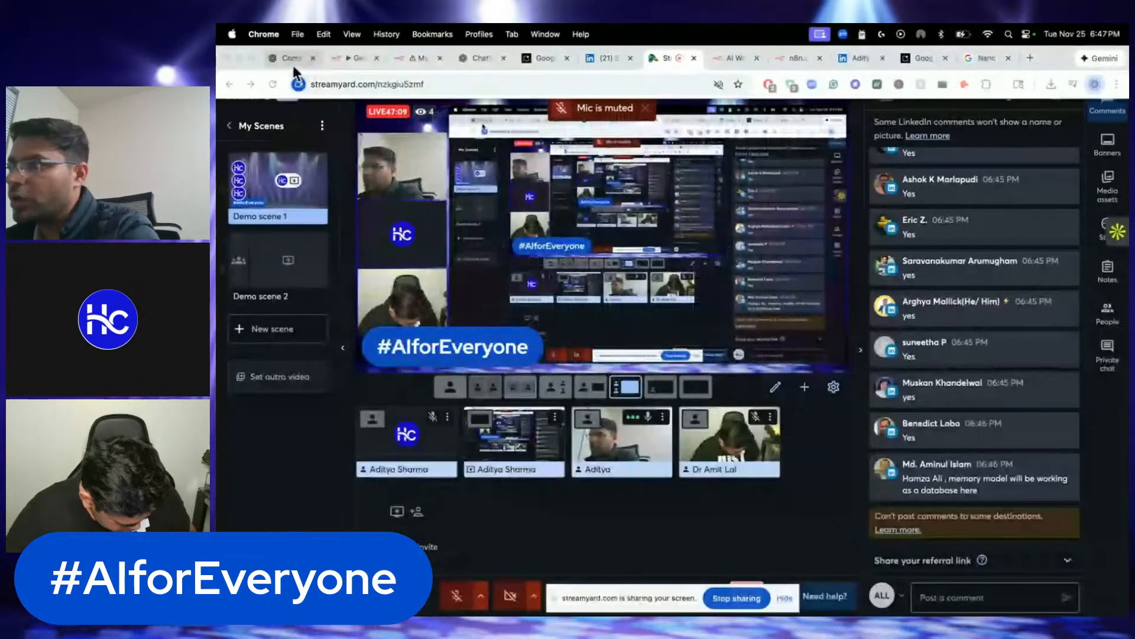
- Open the Generate Image node in the example workflow and highlight its endpoint URL
{"action": "left_click", "coordinate": [402, 58]}
{"action": "left_click", "coordinate": [363, 62]}
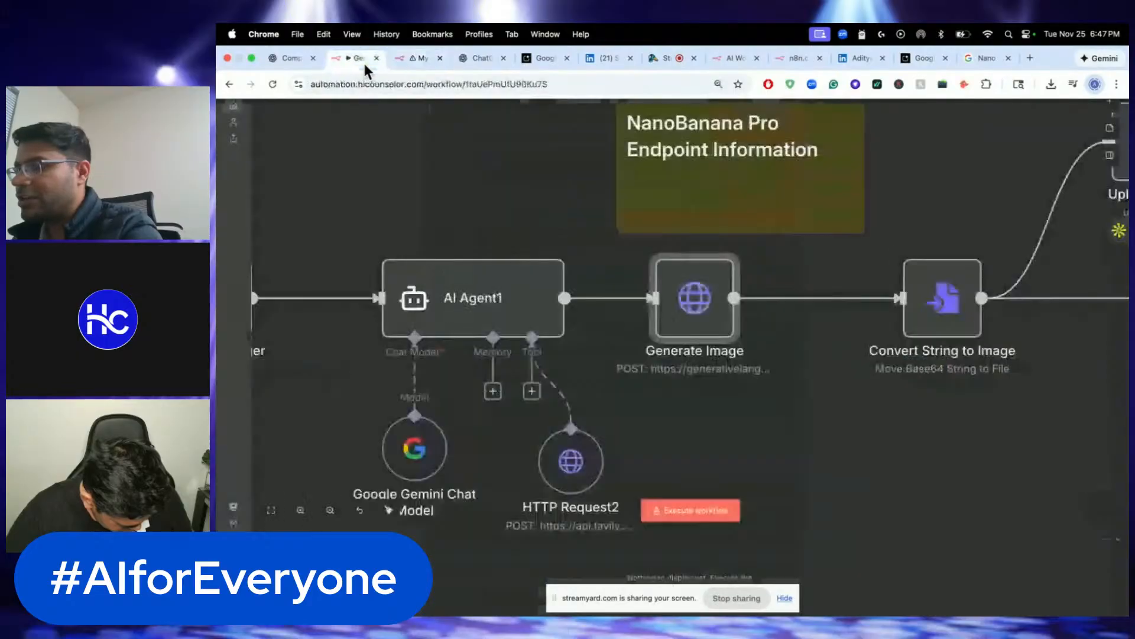
{"action": "double_click", "coordinate": [689, 303]}
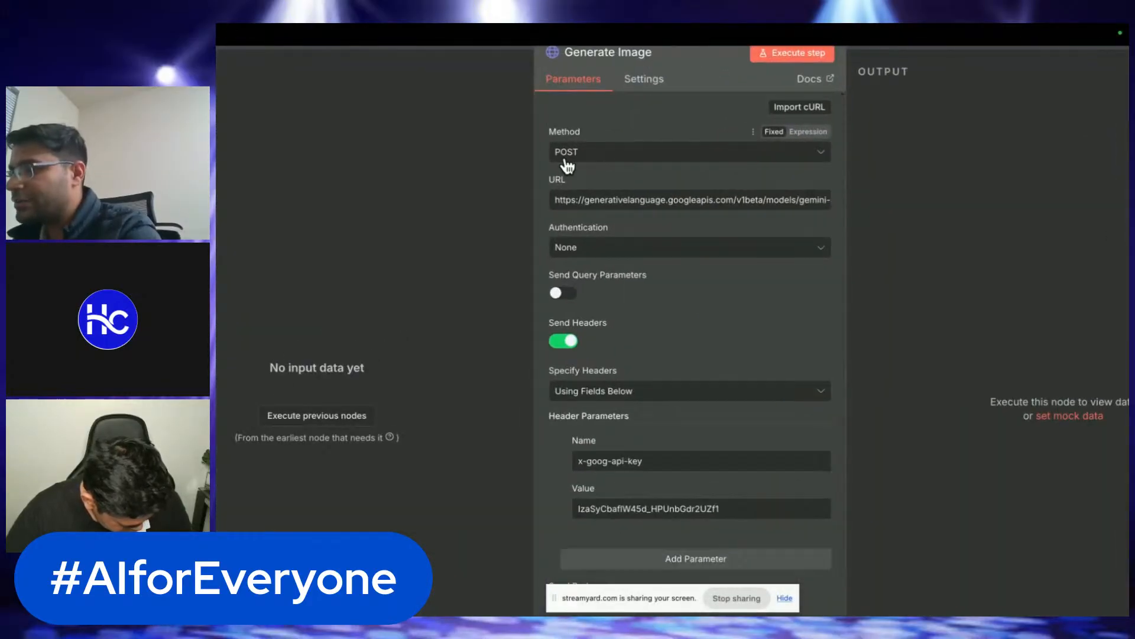
{"action": "left_click_drag", "start_coordinate": [556, 200], "coordinate": [853, 211]}
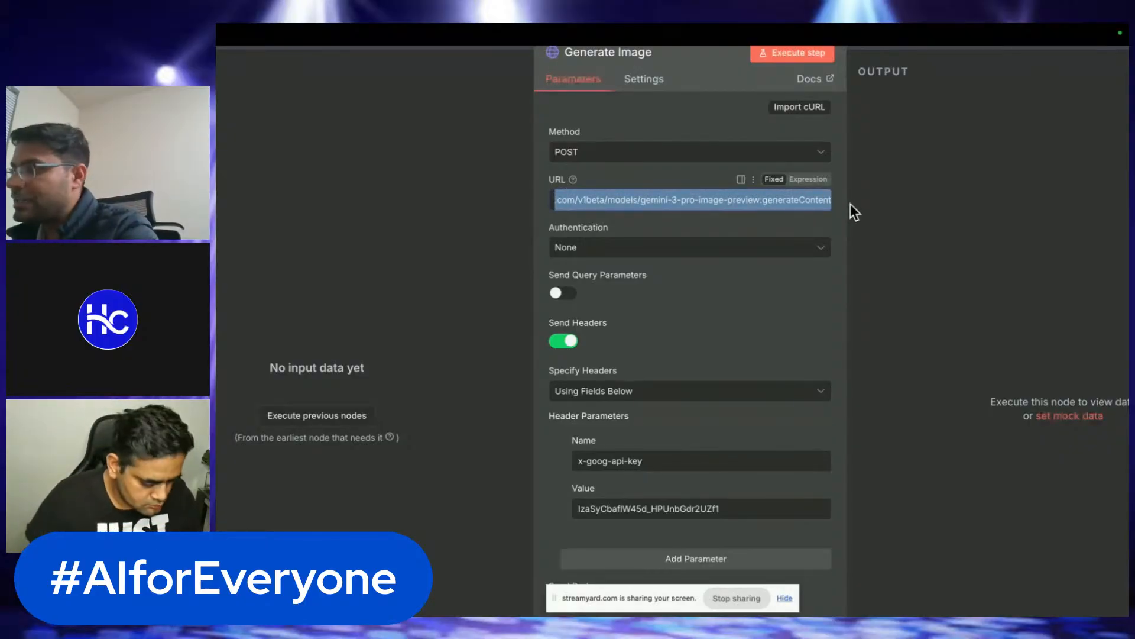
- Examine the Generate Image node's header and body settings, highlighting the x-goog-api-key header name and its API key value
{"action": "scroll", "coordinate": [747, 324], "scroll_direction": "down", "scroll_amount": 2}
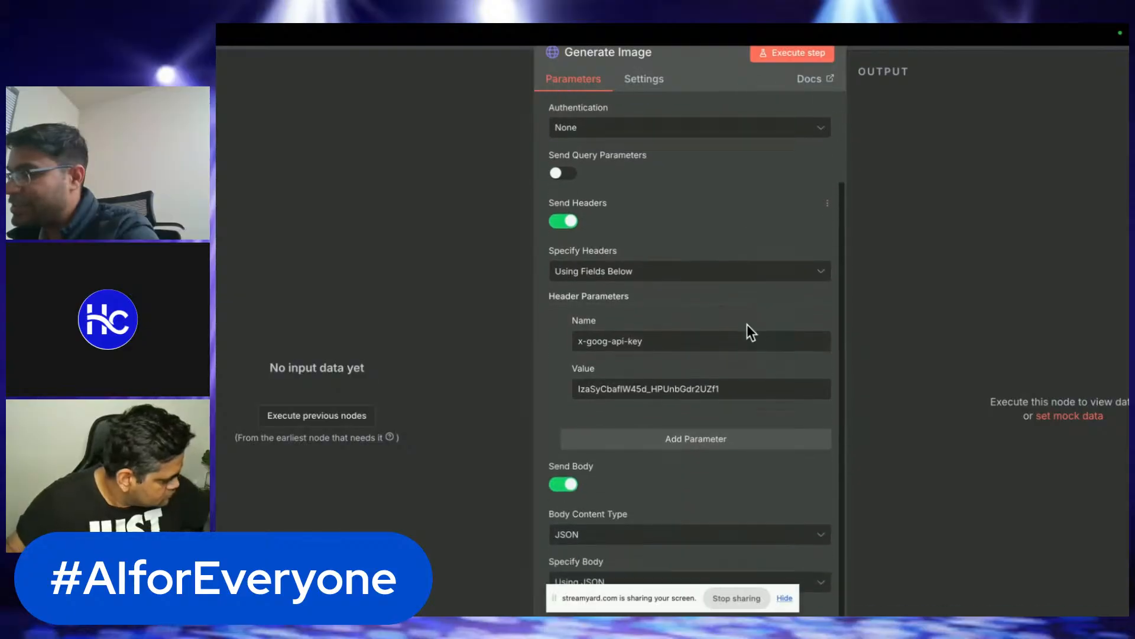
{"action": "scroll", "coordinate": [658, 363], "scroll_direction": "down", "scroll_amount": 2}
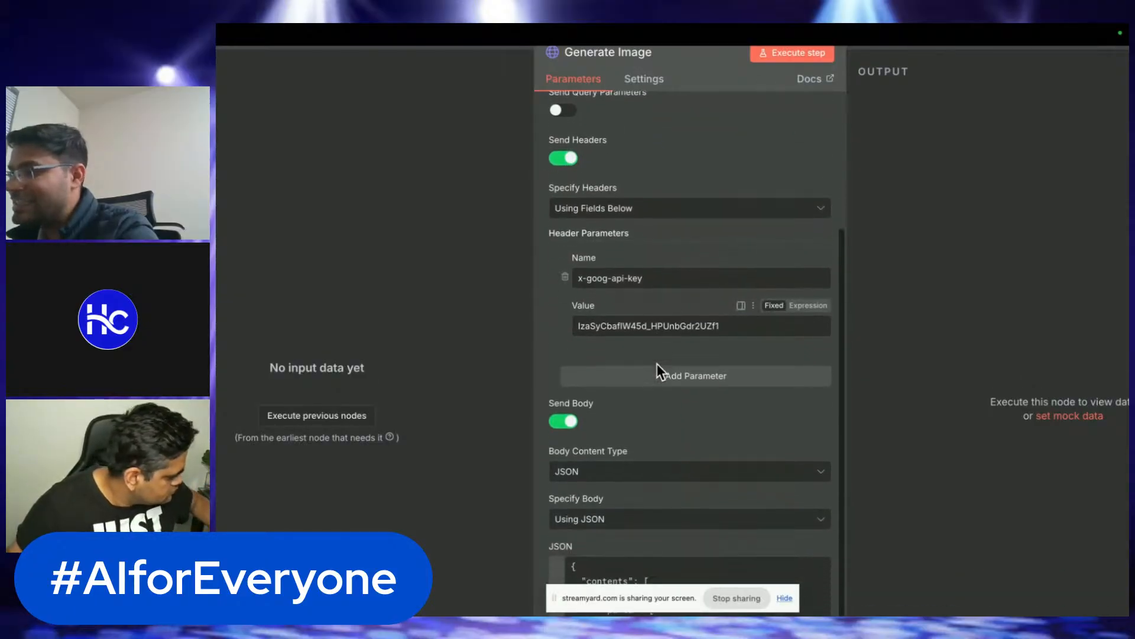
{"action": "scroll", "coordinate": [657, 364], "scroll_direction": "up", "scroll_amount": 3}
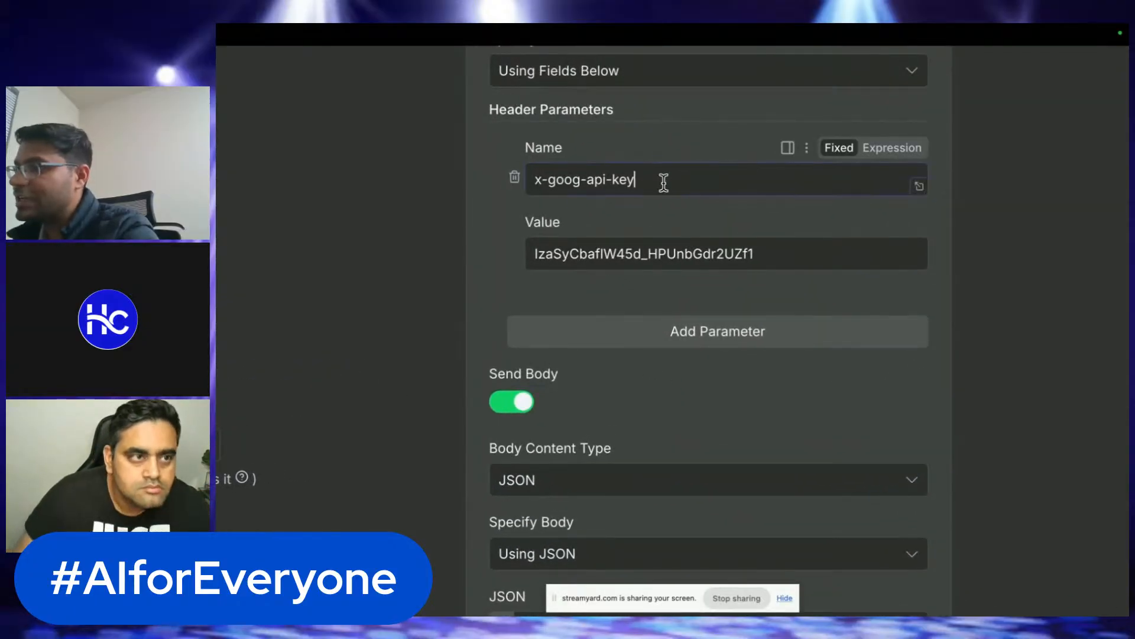
{"action": "left_click_drag", "start_coordinate": [661, 180], "coordinate": [525, 188]}
{"action": "left_click_drag", "start_coordinate": [775, 255], "coordinate": [486, 265]}
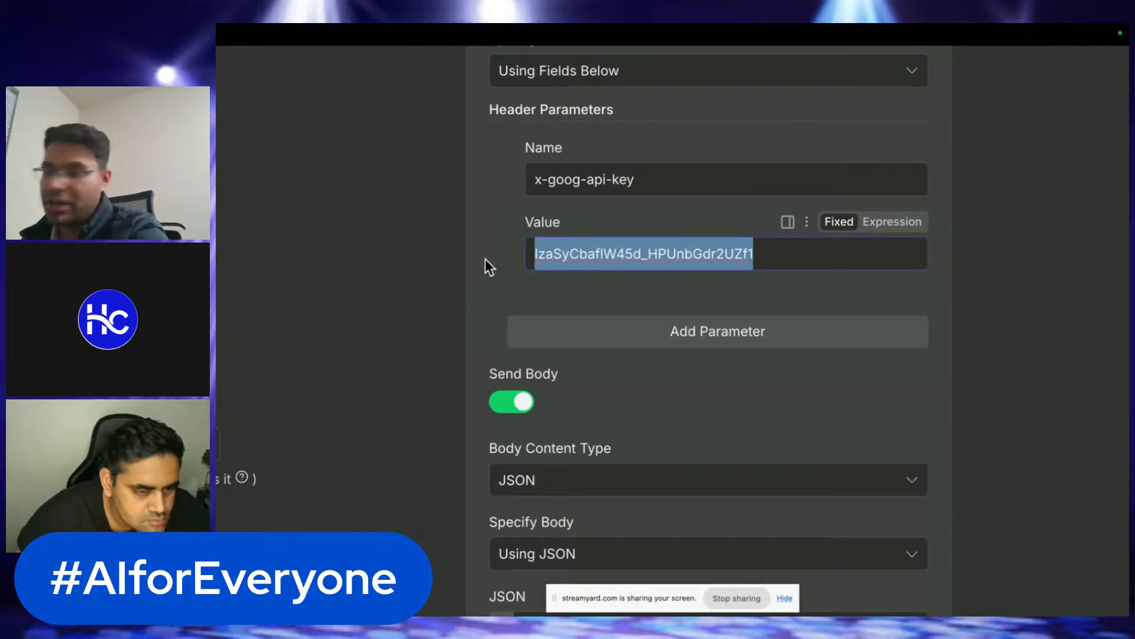
- Examine the Generate Image node's JSON body in the expanded expression editor, highlighting the aspectRatio setting, and return to the canvas
{"action": "scroll", "coordinate": [589, 322], "scroll_direction": "down", "scroll_amount": 1}
{"action": "scroll", "coordinate": [577, 351], "scroll_direction": "down", "scroll_amount": 7}
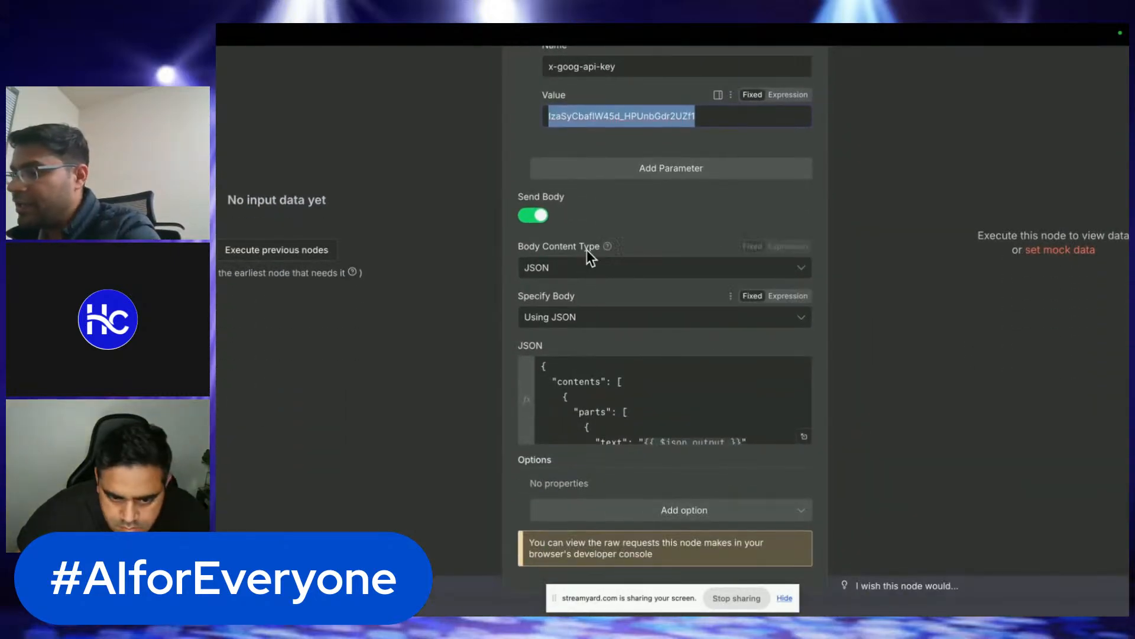
{"action": "left_click", "coordinate": [546, 274]}
{"action": "left_click", "coordinate": [567, 356]}
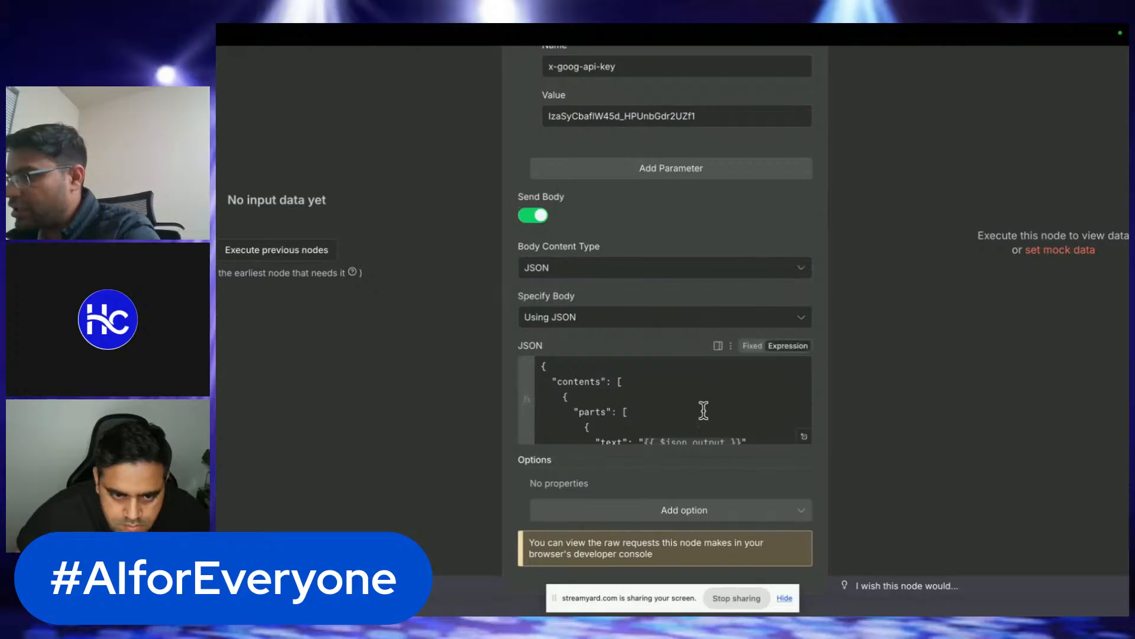
{"action": "left_click", "coordinate": [804, 437]}
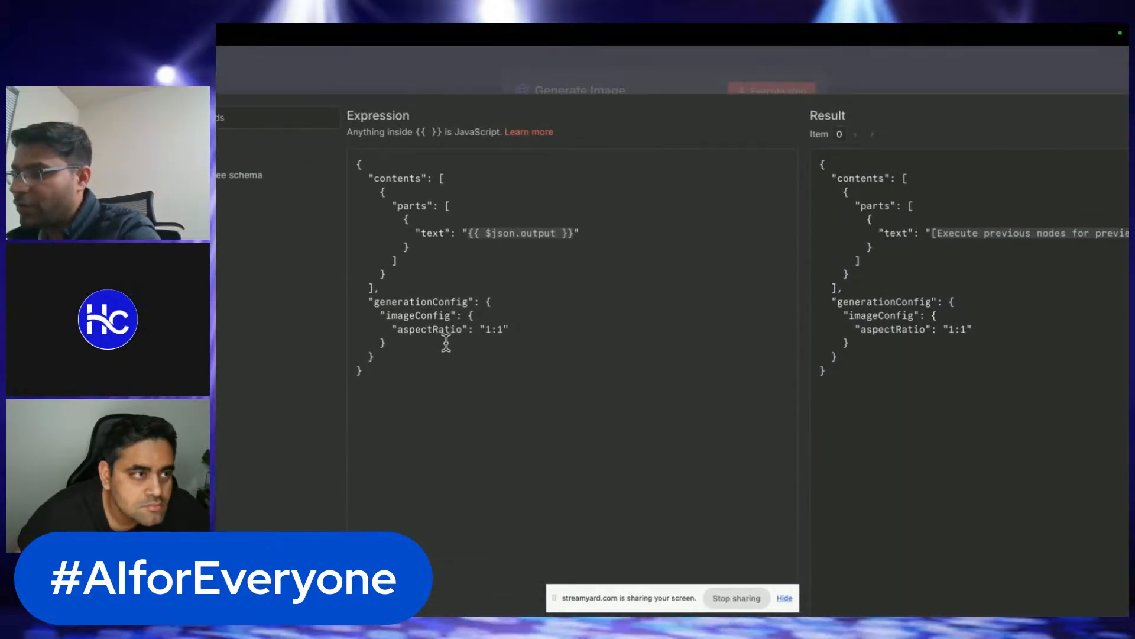
{"action": "scroll", "coordinate": [446, 343], "scroll_direction": "up", "scroll_amount": 3}
{"action": "left_click_drag", "start_coordinate": [550, 320], "coordinate": [375, 322]}
{"action": "scroll", "coordinate": [375, 321], "scroll_direction": "down", "scroll_amount": 3}
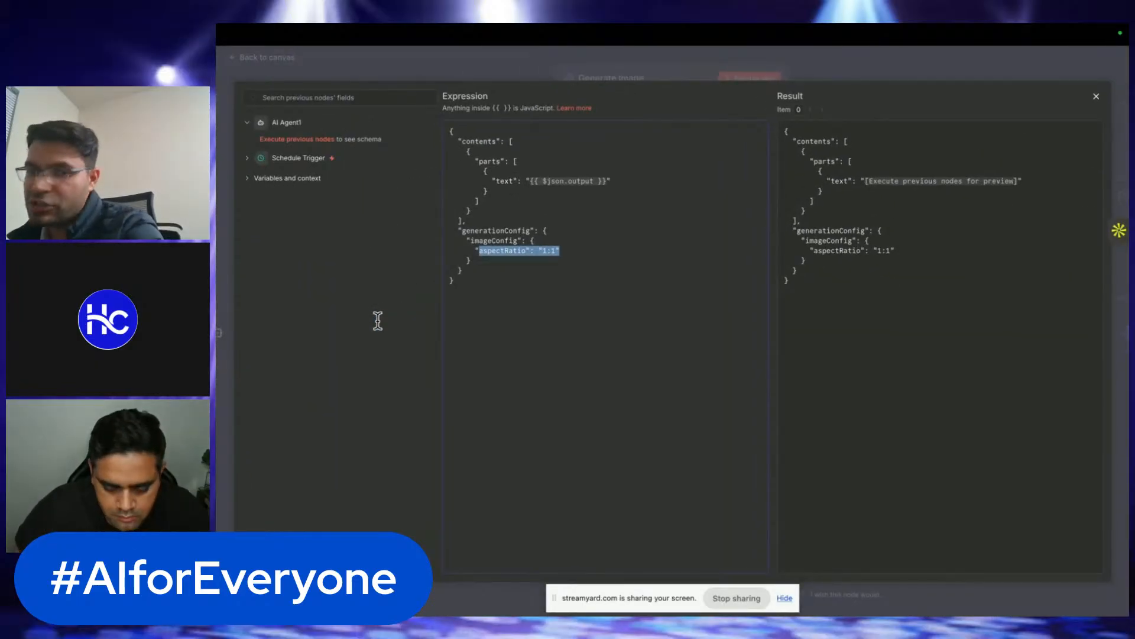
{"action": "left_click", "coordinate": [282, 63]}
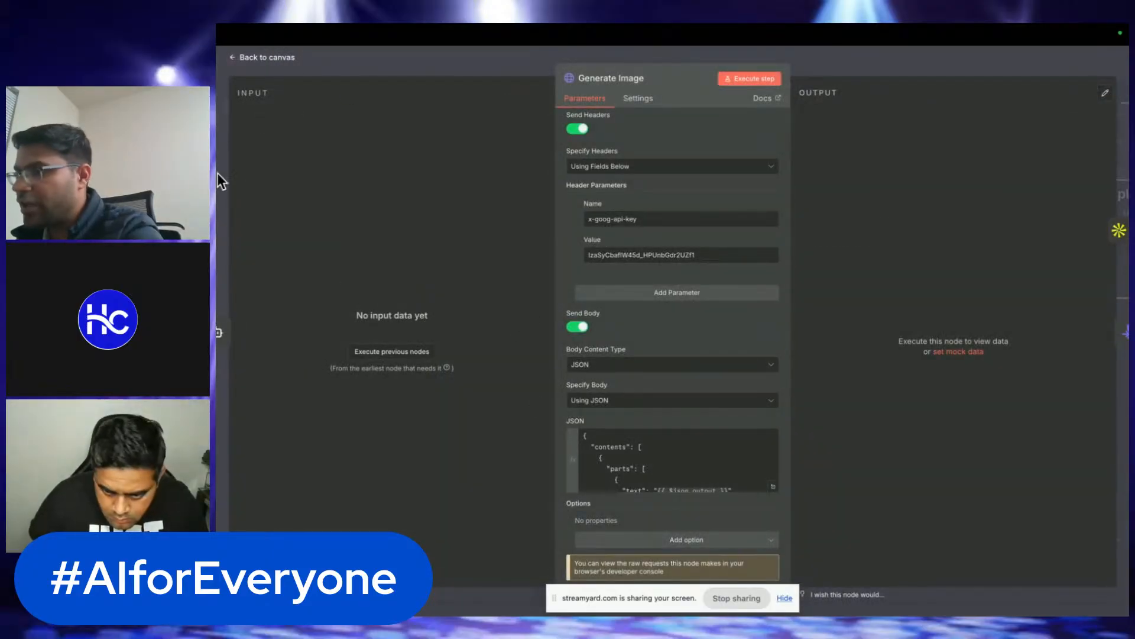
{"action": "left_click", "coordinate": [281, 60]}
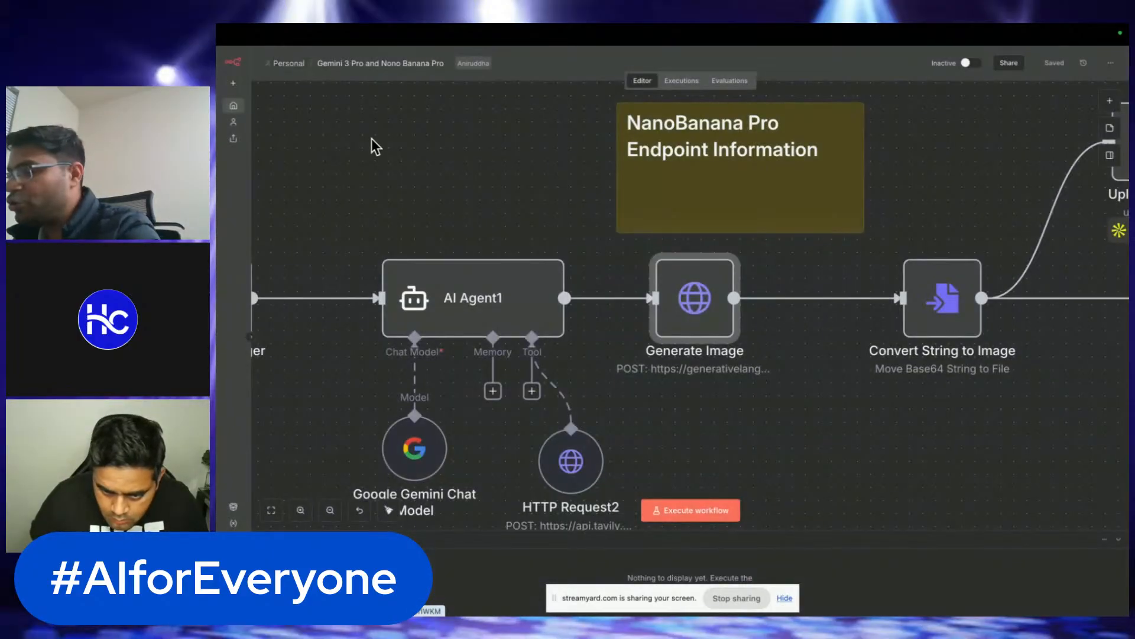
- Open the Nov 21, 22:45:38 execution and view the image output by the Convert String to Image node
{"action": "left_click", "coordinate": [681, 83]}
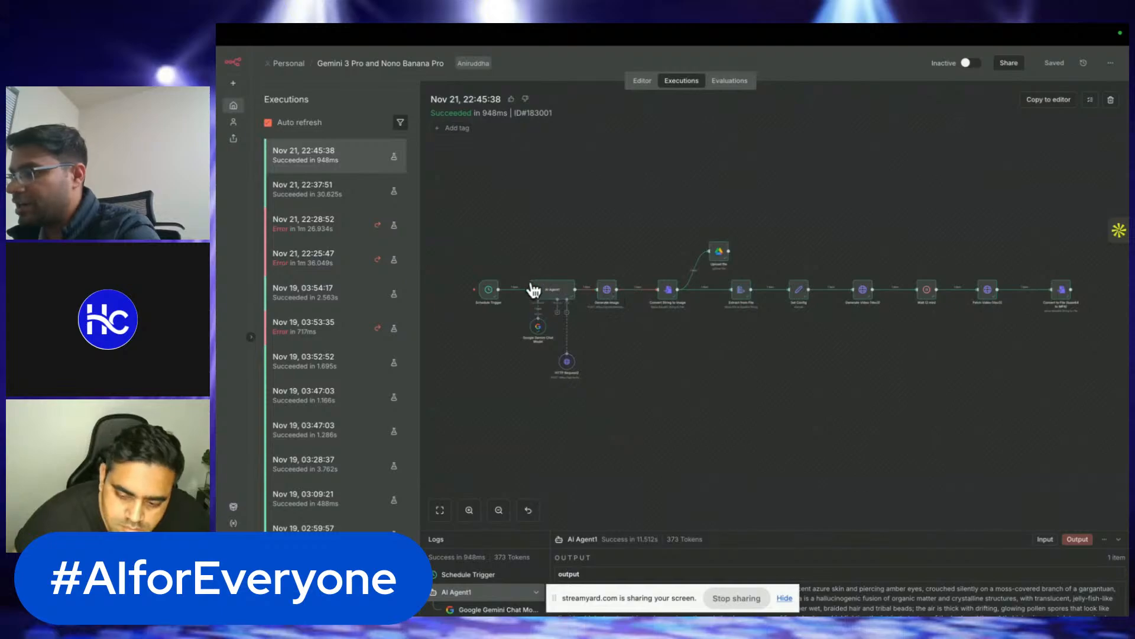
{"action": "scroll", "coordinate": [533, 290], "scroll_direction": "up", "scroll_amount": 5}
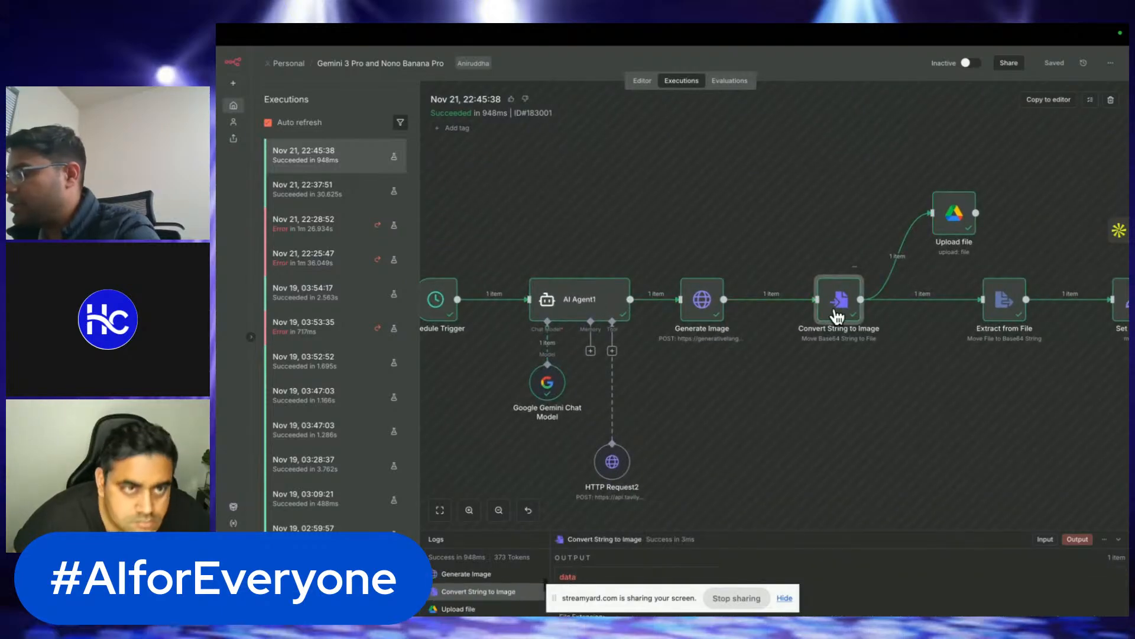
{"action": "double_click", "coordinate": [838, 314]}
{"action": "left_click", "coordinate": [855, 253]}
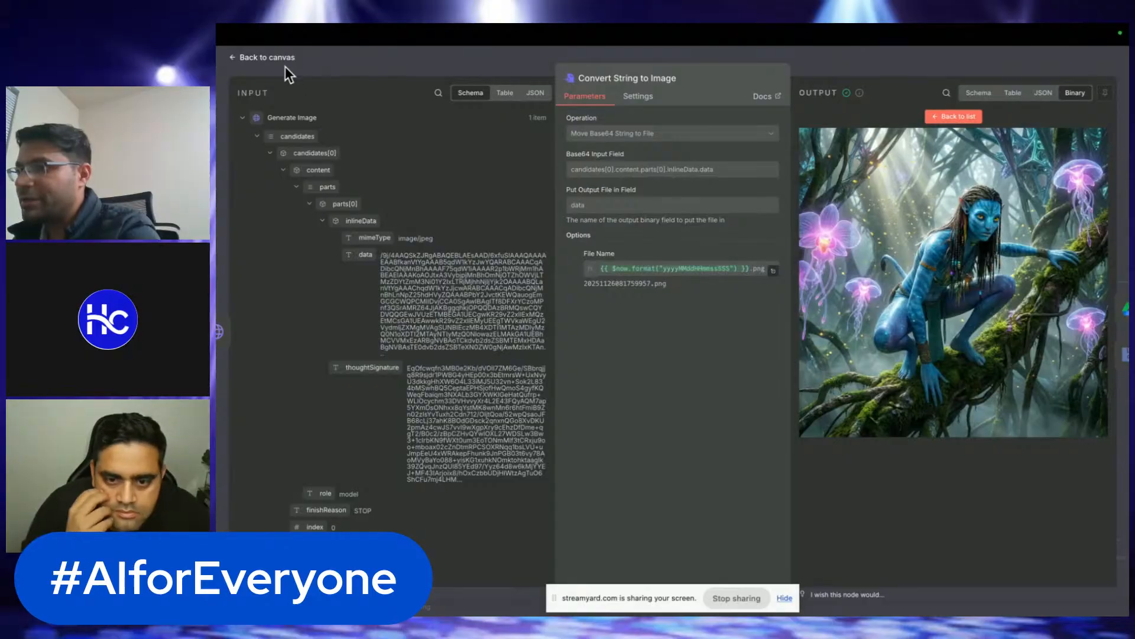
{"action": "left_click", "coordinate": [282, 59]}
- Examine the input and output data of the AI Agent1 and Generate Image nodes in the execution
{"action": "left_click", "coordinate": [559, 301]}
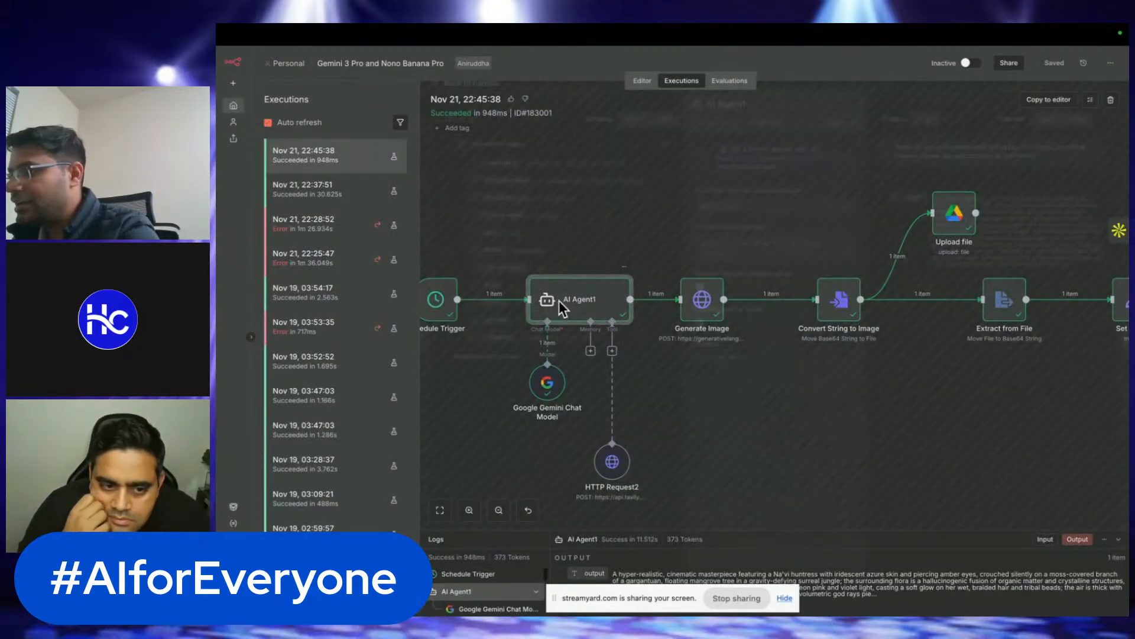
{"action": "double_click", "coordinate": [559, 300]}
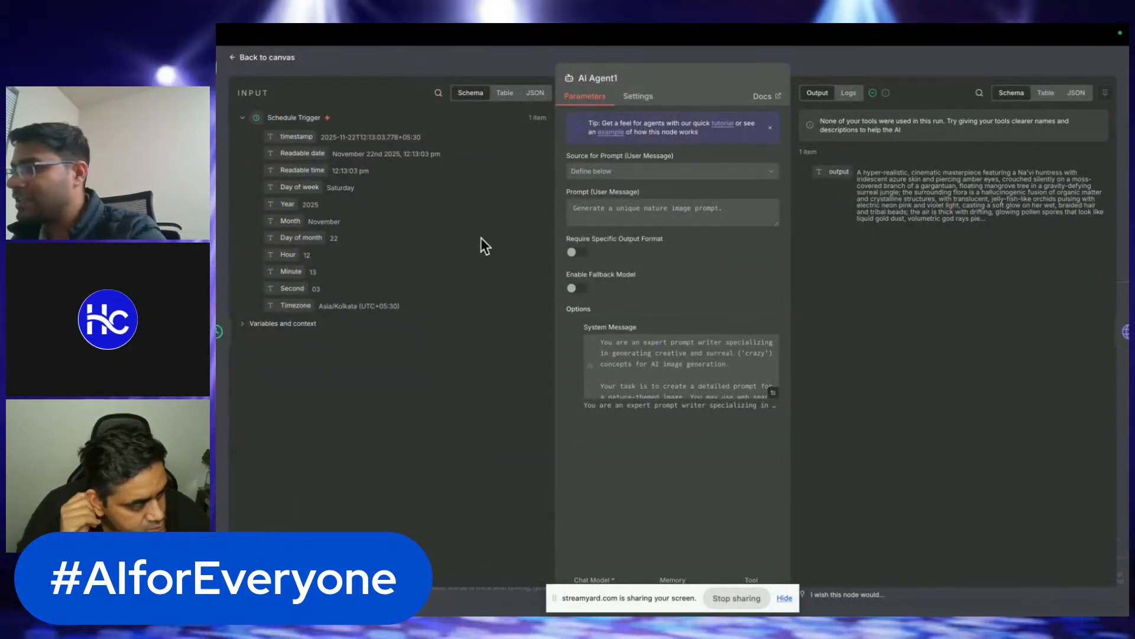
{"action": "left_click", "coordinate": [269, 58]}
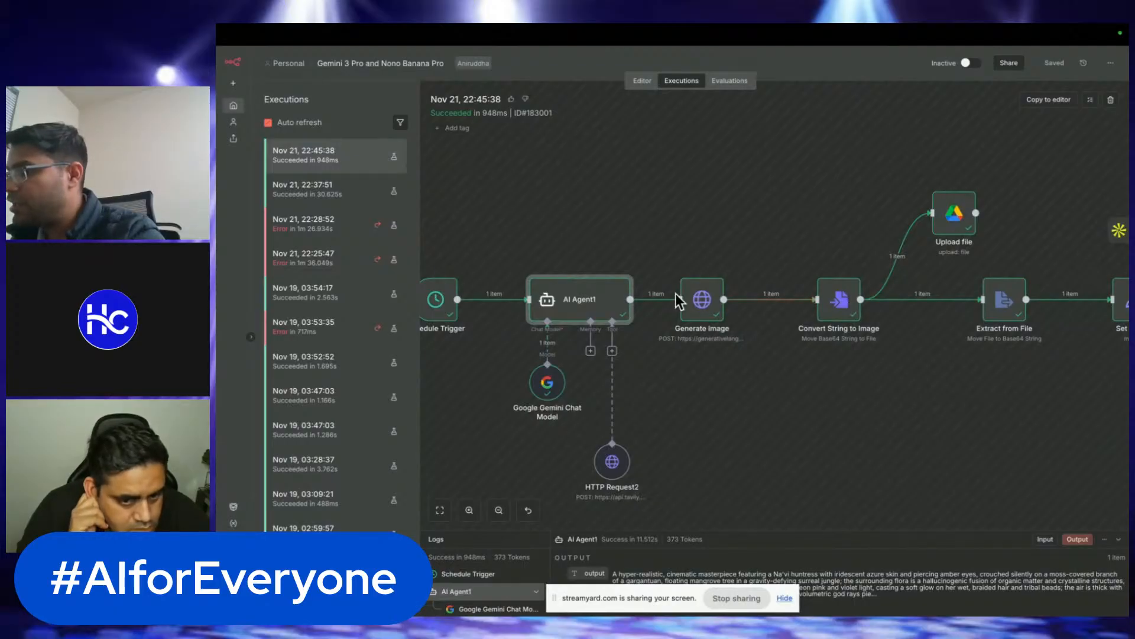
{"action": "left_click", "coordinate": [706, 309]}
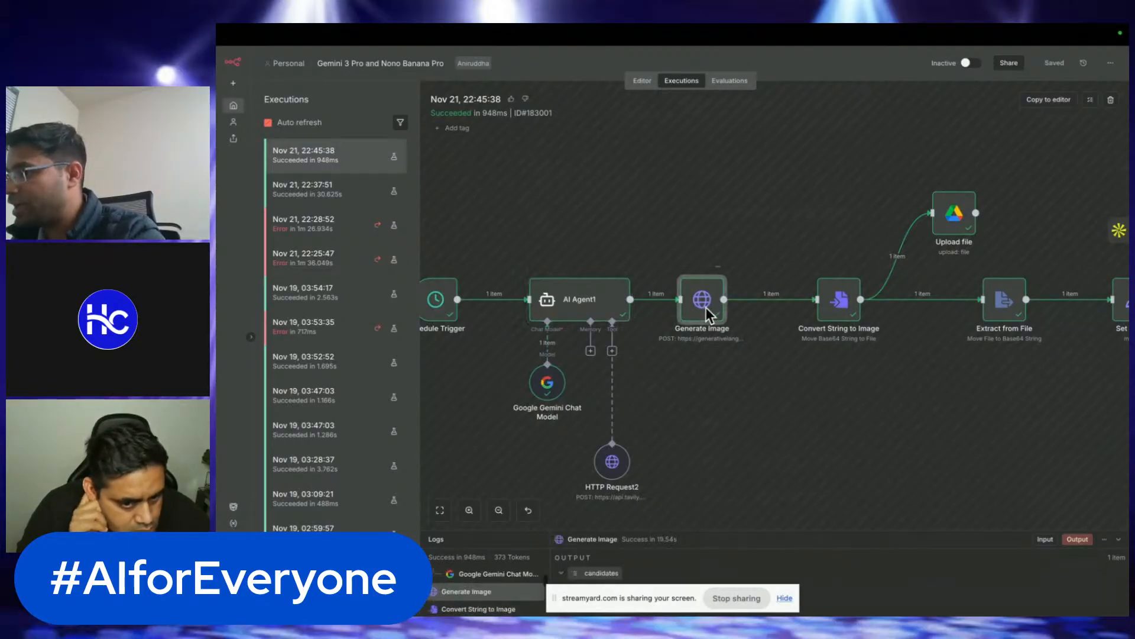
{"action": "double_click", "coordinate": [705, 306]}
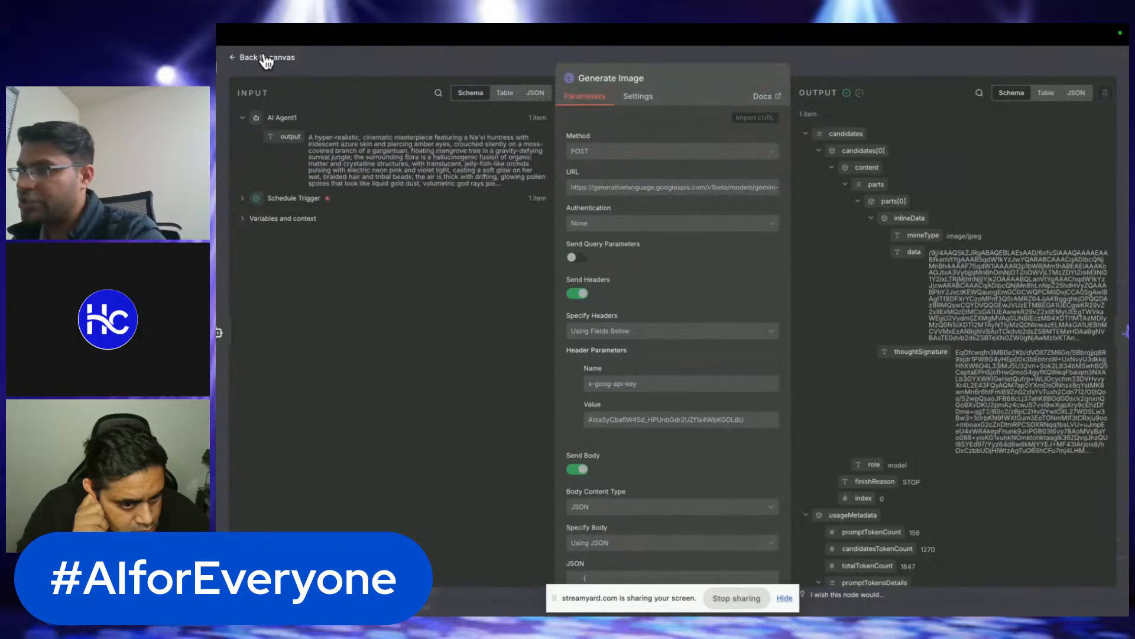
{"action": "left_click", "coordinate": [267, 58]}
- View the Convert String to Image node's binary output again and return to the start of the executed workflow
{"action": "double_click", "coordinate": [839, 308]}
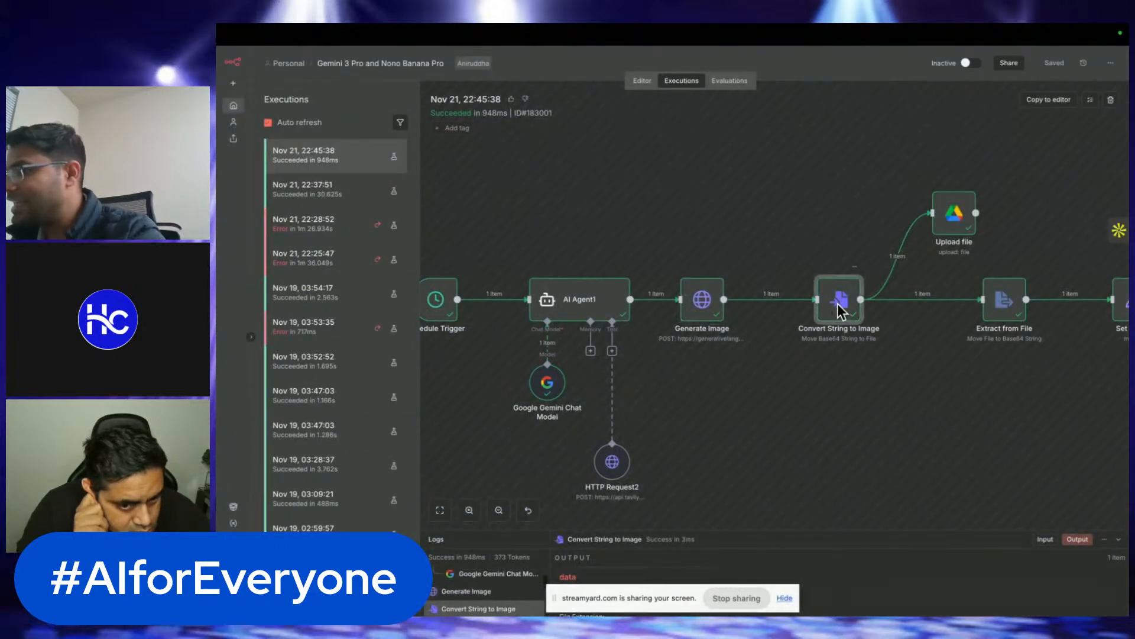
{"action": "left_click", "coordinate": [853, 249]}
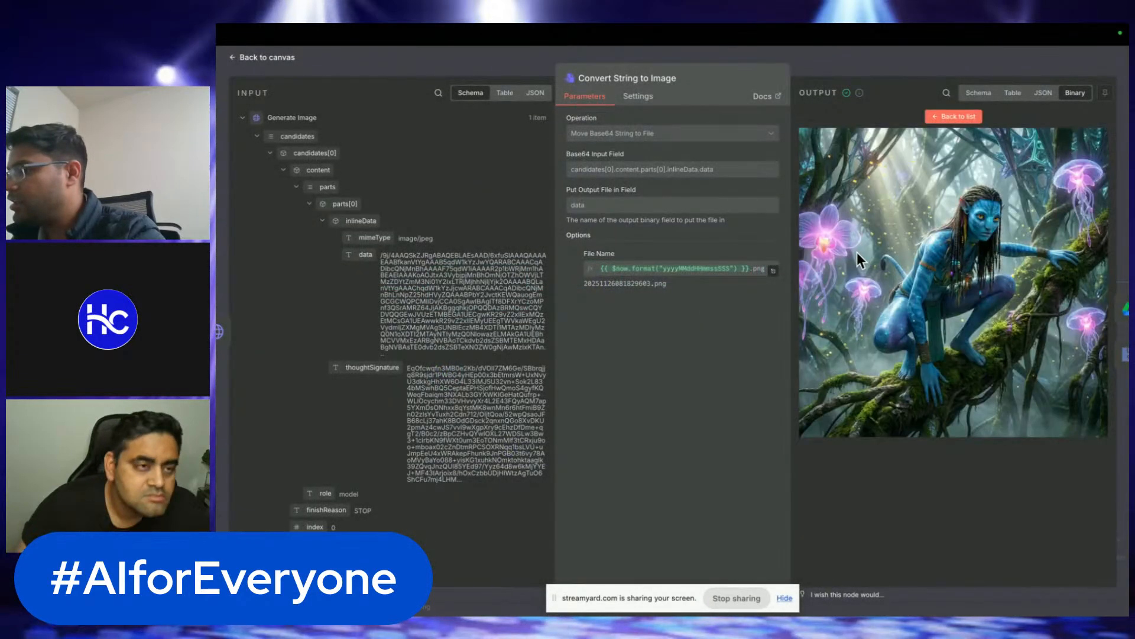
{"action": "scroll", "coordinate": [1124, 250], "scroll_direction": "up", "scroll_amount": 5}
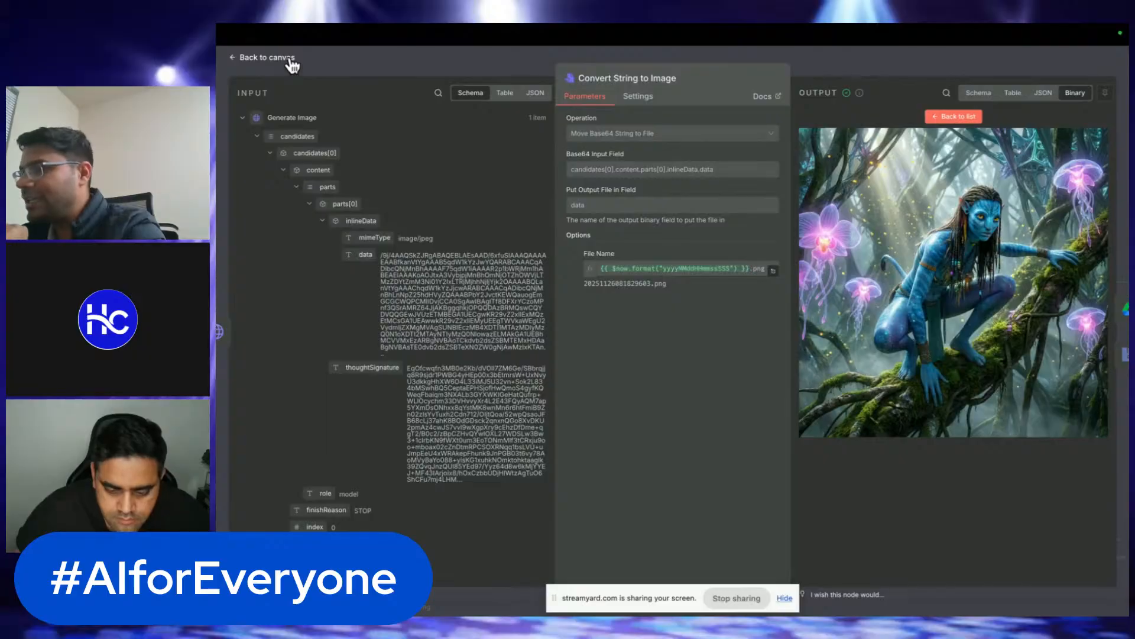
{"action": "left_click", "coordinate": [267, 57]}
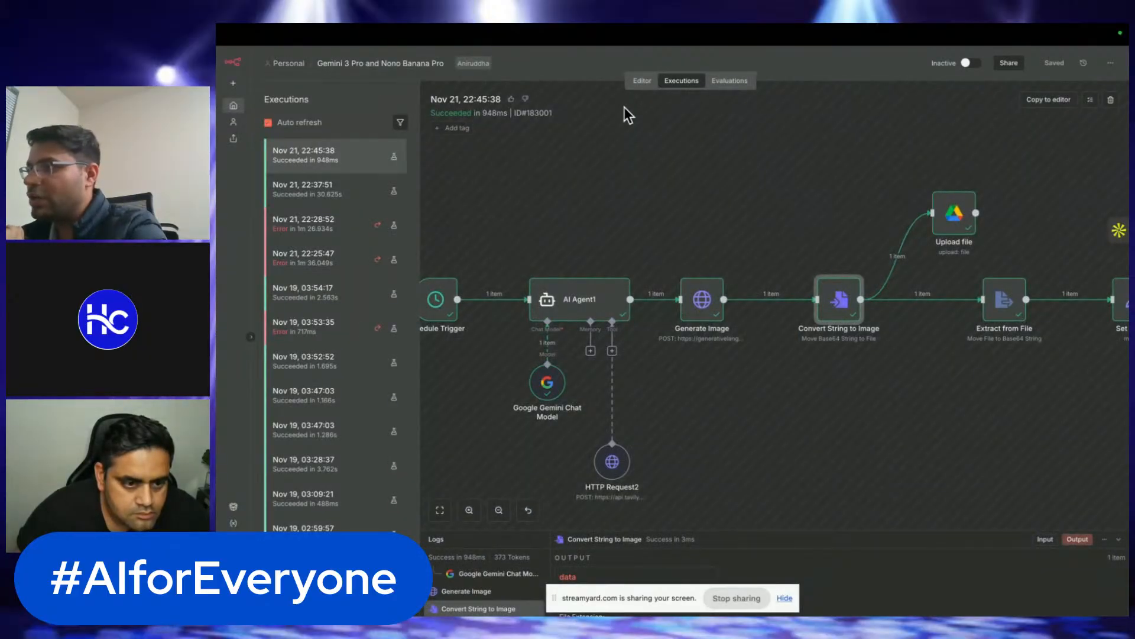
{"action": "scroll", "coordinate": [466, 250], "scroll_direction": "up", "scroll_amount": 5}
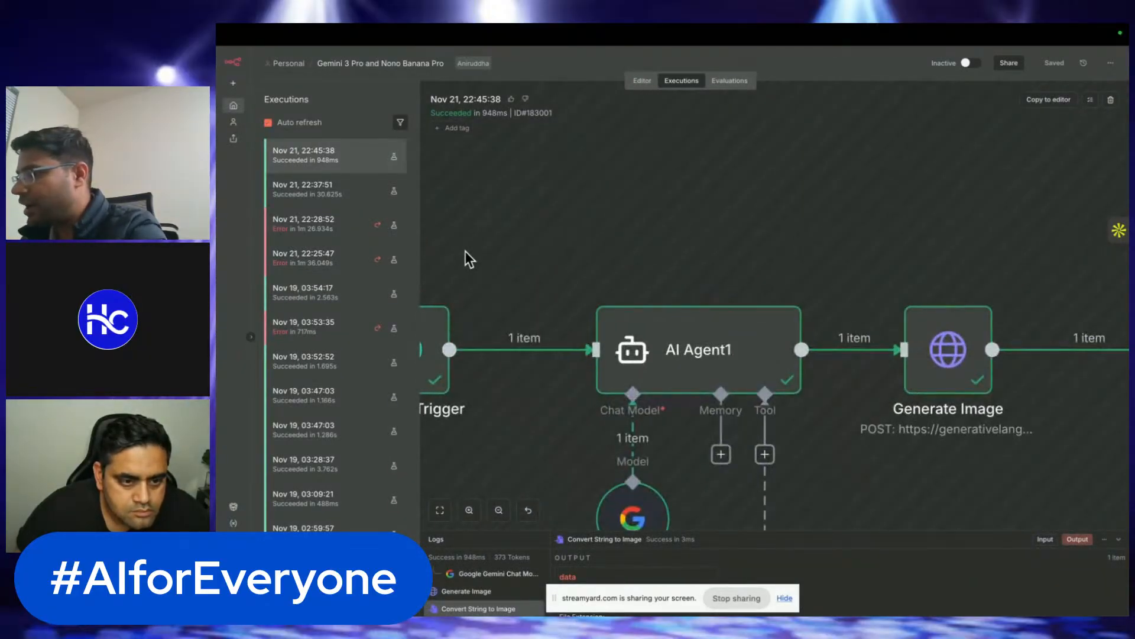
{"action": "scroll", "coordinate": [463, 251], "scroll_direction": "left", "scroll_amount": 1}
{"action": "scroll", "coordinate": [464, 250], "scroll_direction": "down", "scroll_amount": 1}
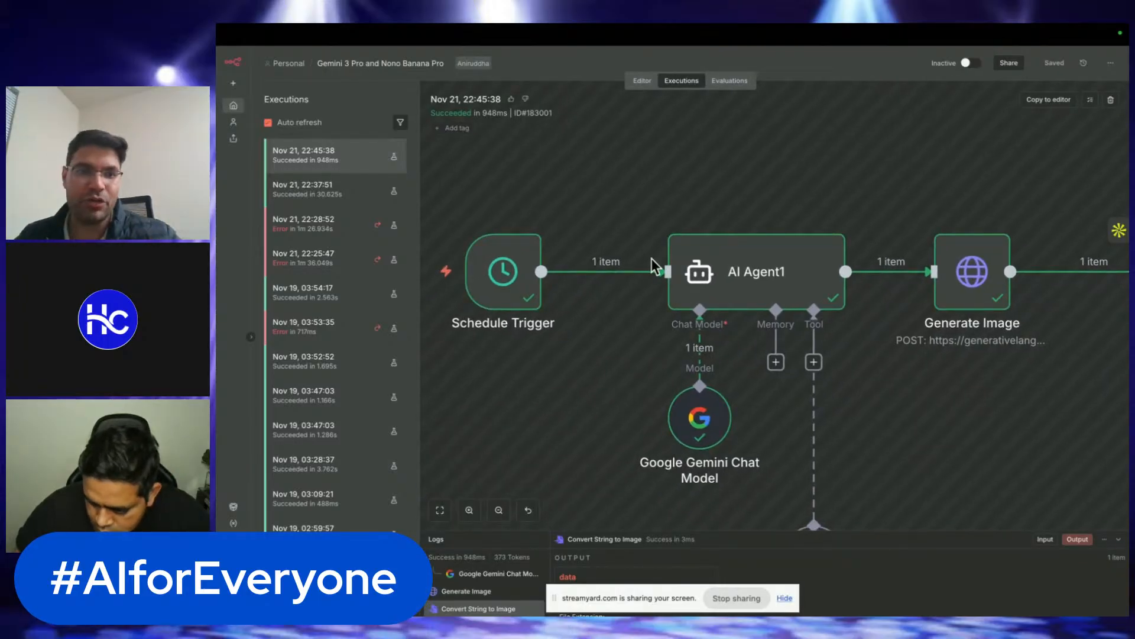
- Return to the editor, look over the workflow from Schedule Trigger to Upload Video, and check the Convert to File (base64 to MP4) settings
{"action": "left_click", "coordinate": [635, 87]}
{"action": "scroll", "coordinate": [613, 296], "scroll_direction": "down", "scroll_amount": 3}
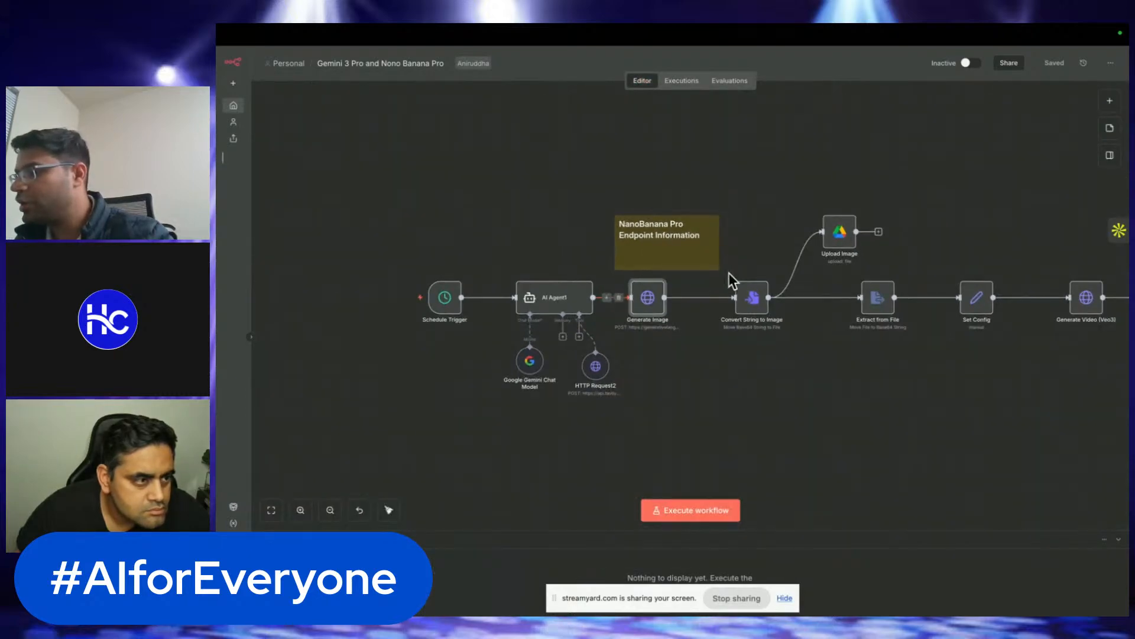
{"action": "scroll", "coordinate": [728, 272], "scroll_direction": "down", "scroll_amount": 3}
{"action": "scroll", "coordinate": [728, 272], "scroll_direction": "right", "scroll_amount": 3}
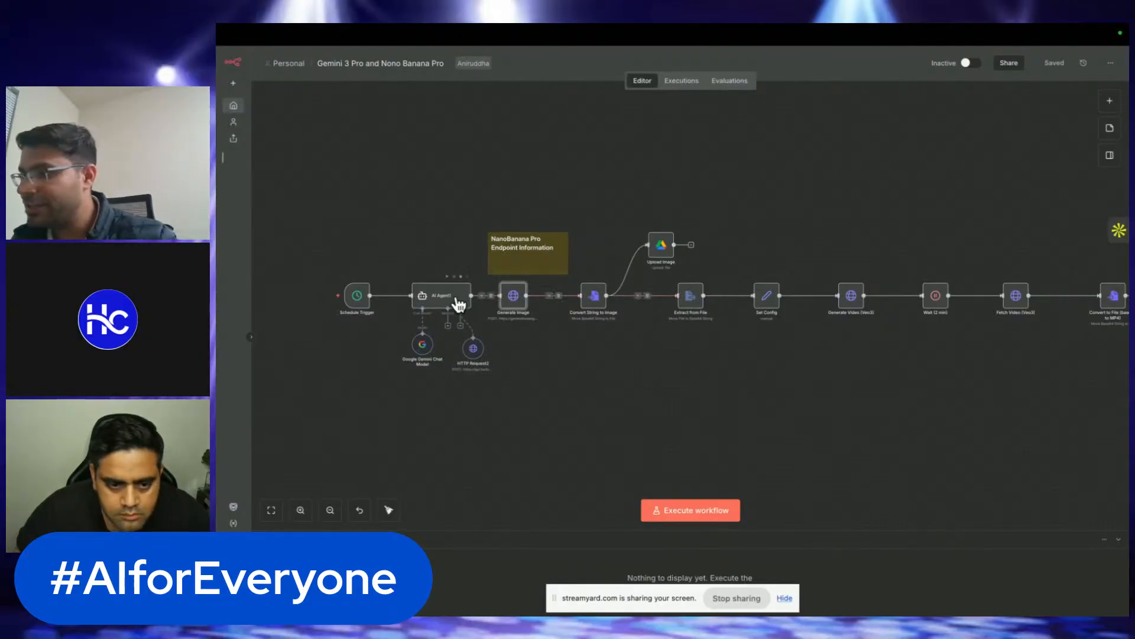
{"action": "scroll", "coordinate": [457, 303], "scroll_direction": "up", "scroll_amount": 5}
{"action": "scroll", "coordinate": [458, 305], "scroll_direction": "left", "scroll_amount": 5}
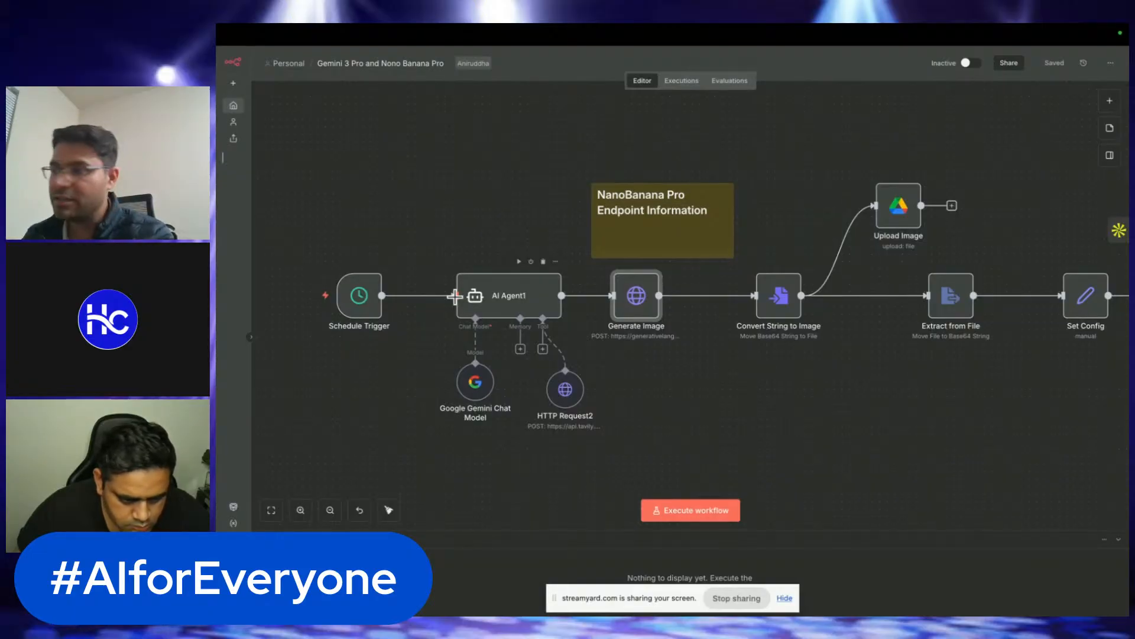
{"action": "scroll", "coordinate": [455, 296], "scroll_direction": "up", "scroll_amount": 2}
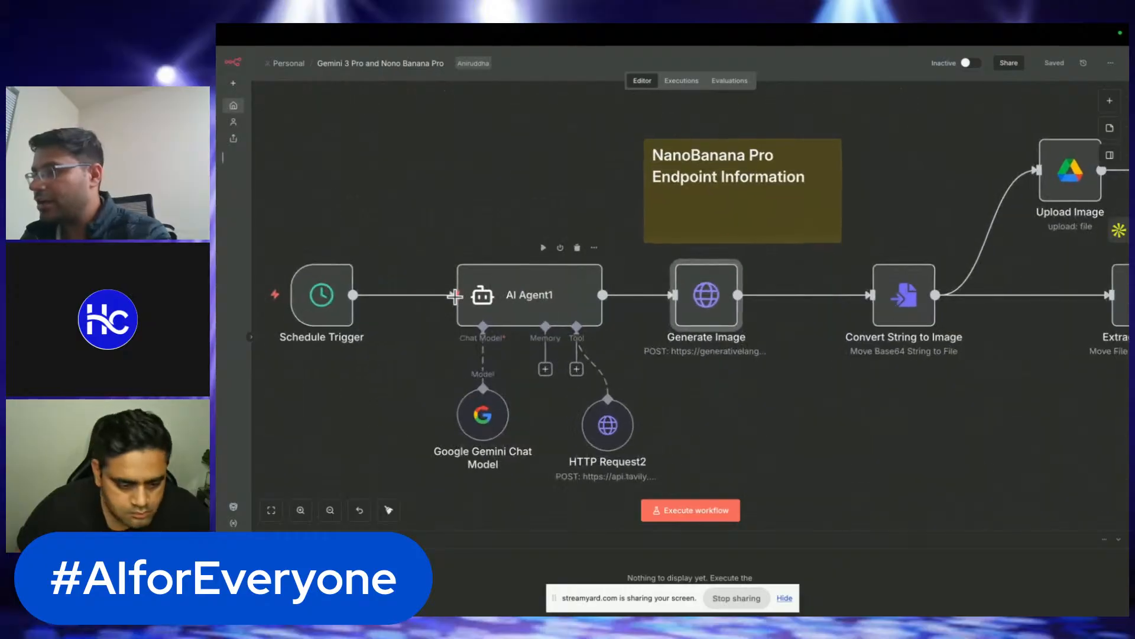
{"action": "scroll", "coordinate": [800, 307], "scroll_direction": "down", "scroll_amount": 4}
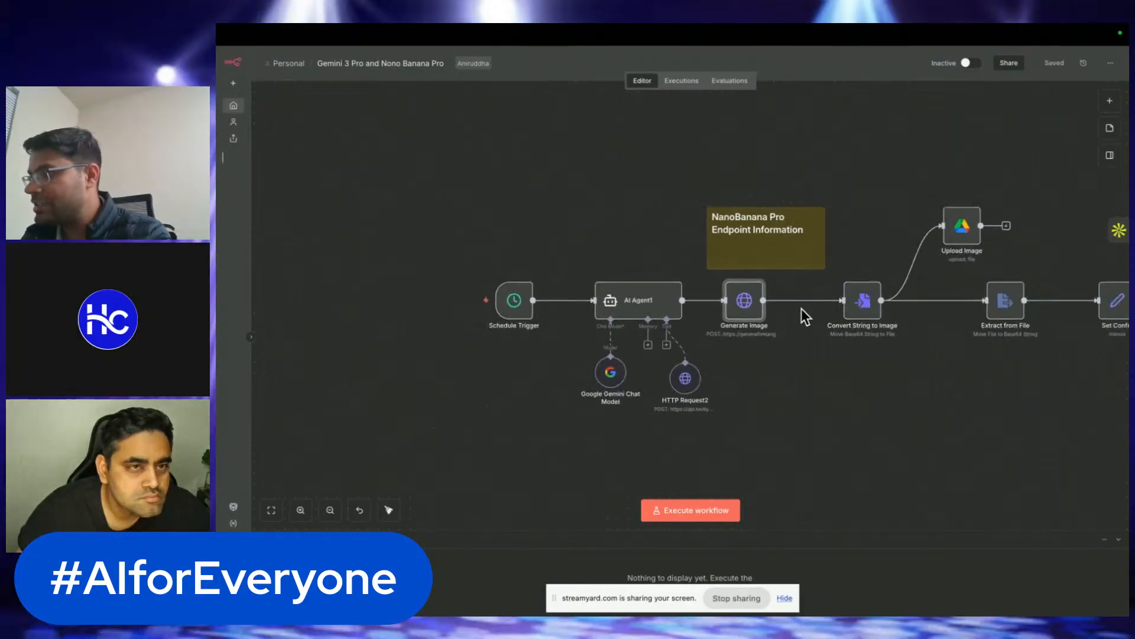
{"action": "scroll", "coordinate": [800, 308], "scroll_direction": "right", "scroll_amount": 5}
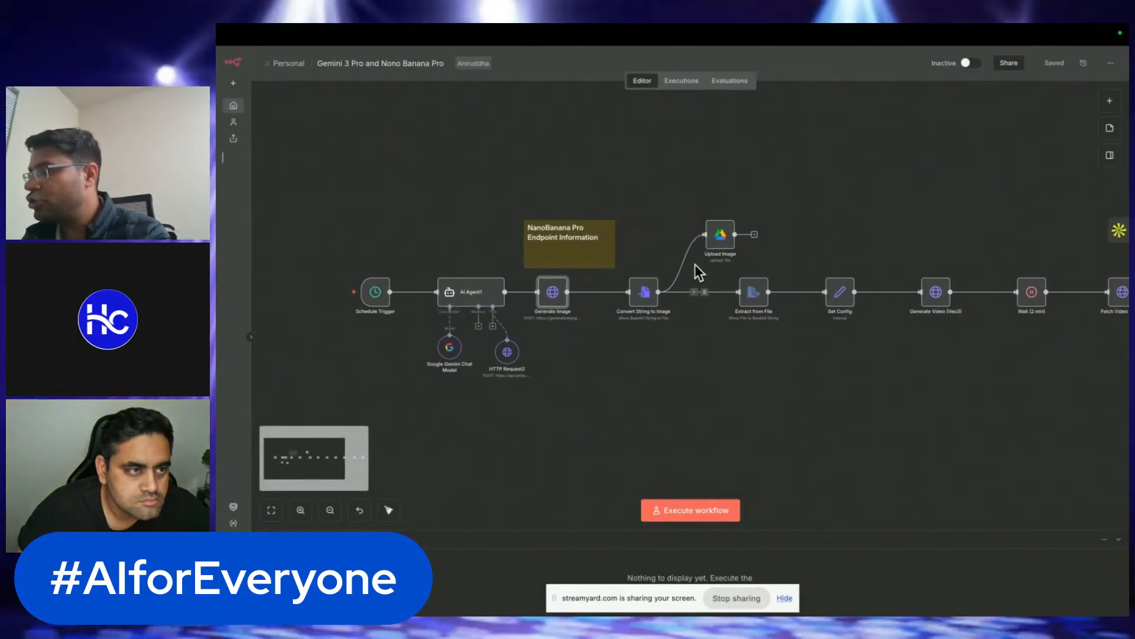
{"action": "scroll", "coordinate": [934, 318], "scroll_direction": "down", "scroll_amount": 3}
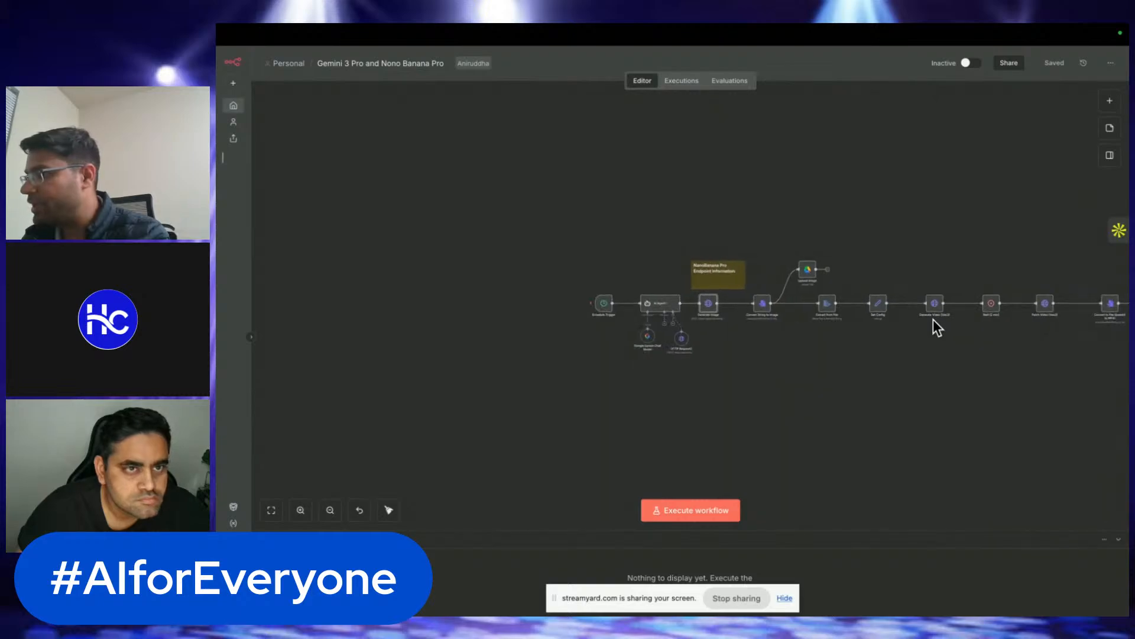
{"action": "scroll", "coordinate": [933, 320], "scroll_direction": "up", "scroll_amount": 5}
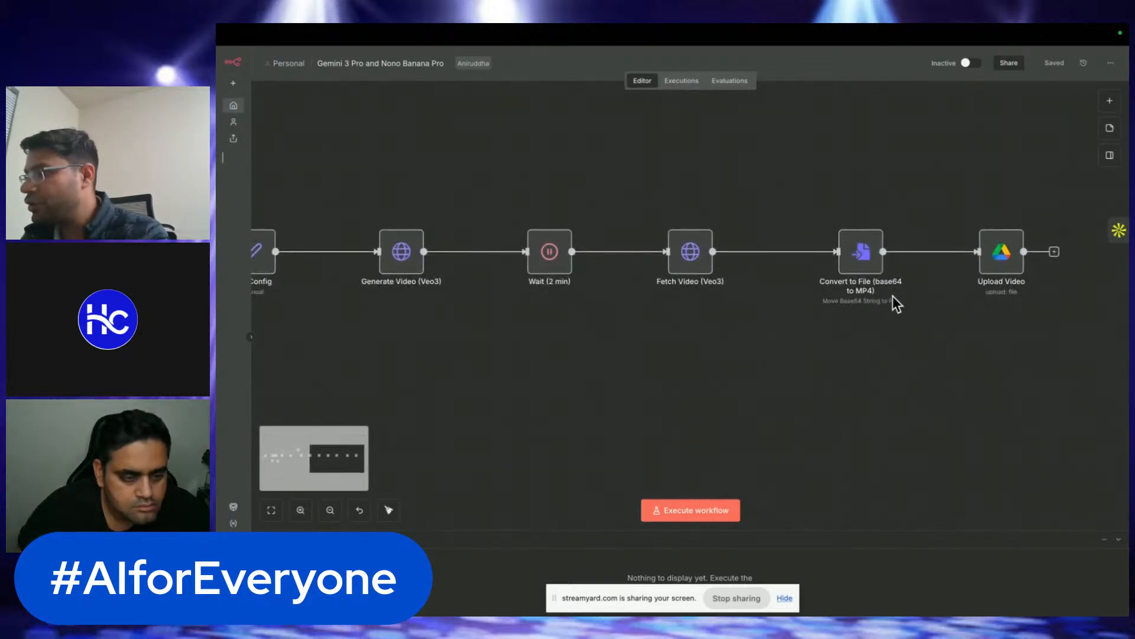
{"action": "double_click", "coordinate": [858, 255]}
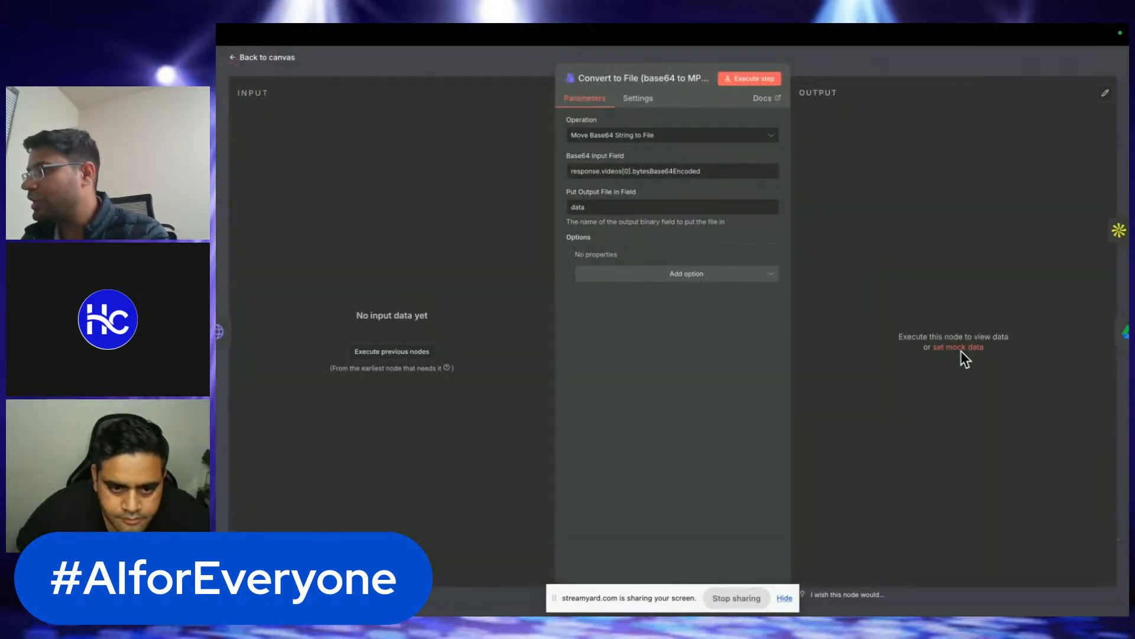
{"action": "left_click", "coordinate": [286, 57]}
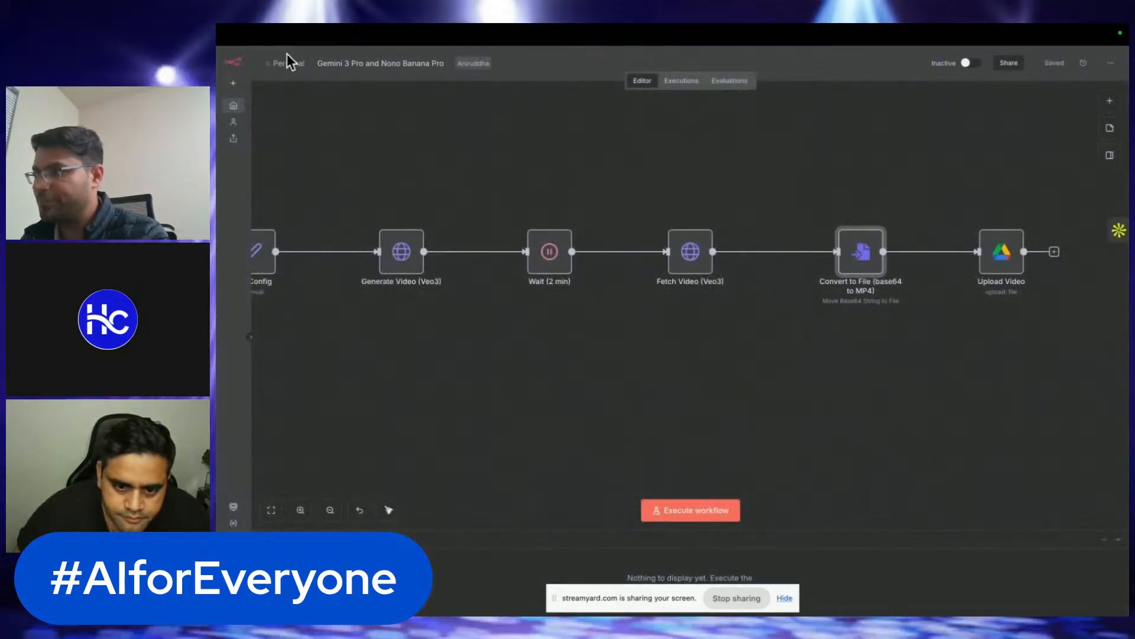
- Reopen the Nov 21, 22:45:38 execution, check Fetch Video (Veo3), and play the video output by Convert to File (base64 to MP4)
{"action": "left_click", "coordinate": [686, 83]}
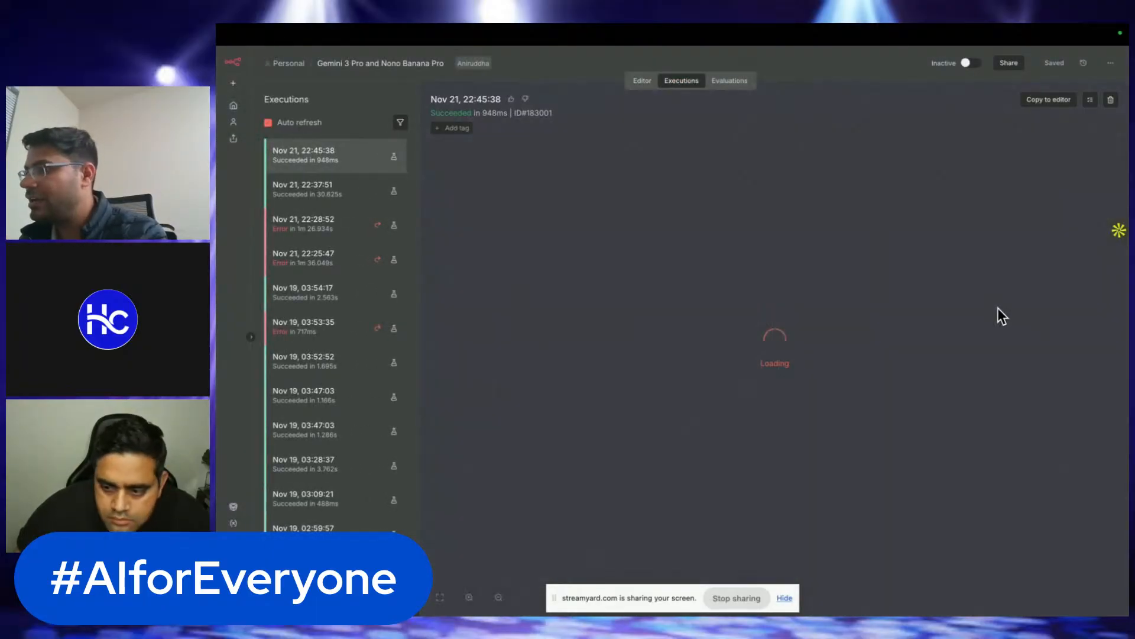
{"action": "scroll", "coordinate": [1065, 296], "scroll_direction": "up", "scroll_amount": 5}
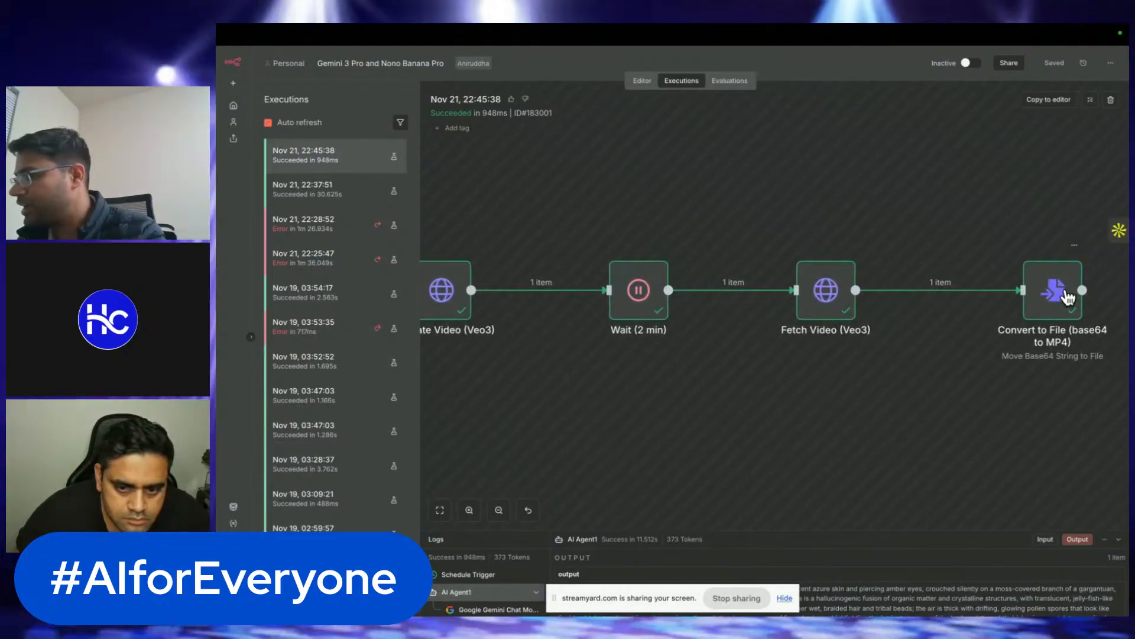
{"action": "double_click", "coordinate": [828, 291]}
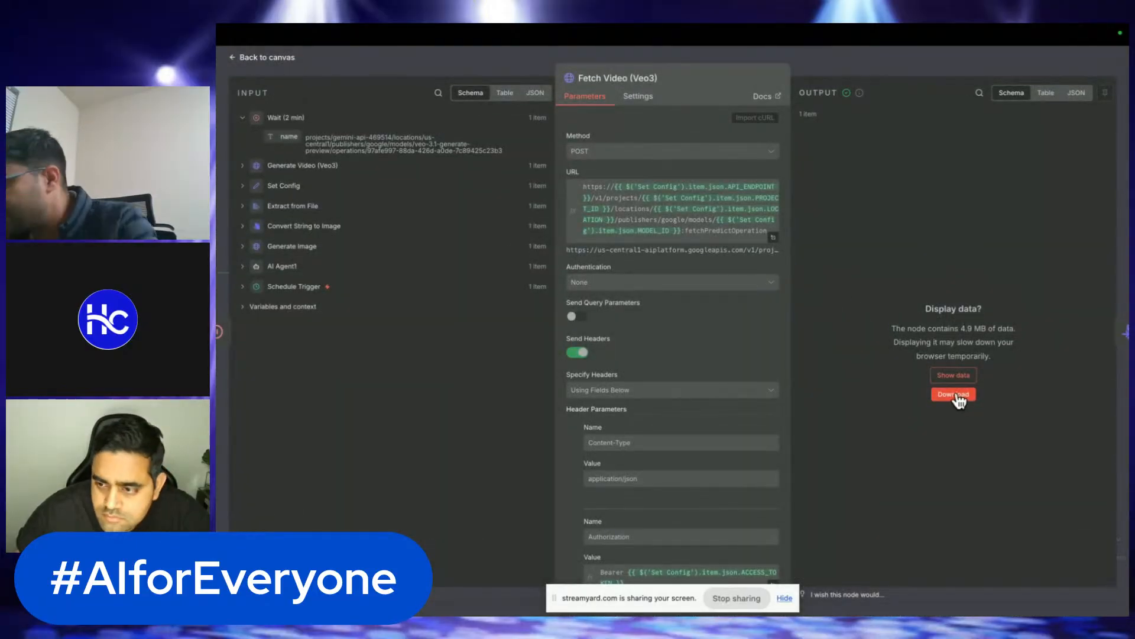
{"action": "key", "text": "Escape"}
{"action": "double_click", "coordinate": [1050, 296]}
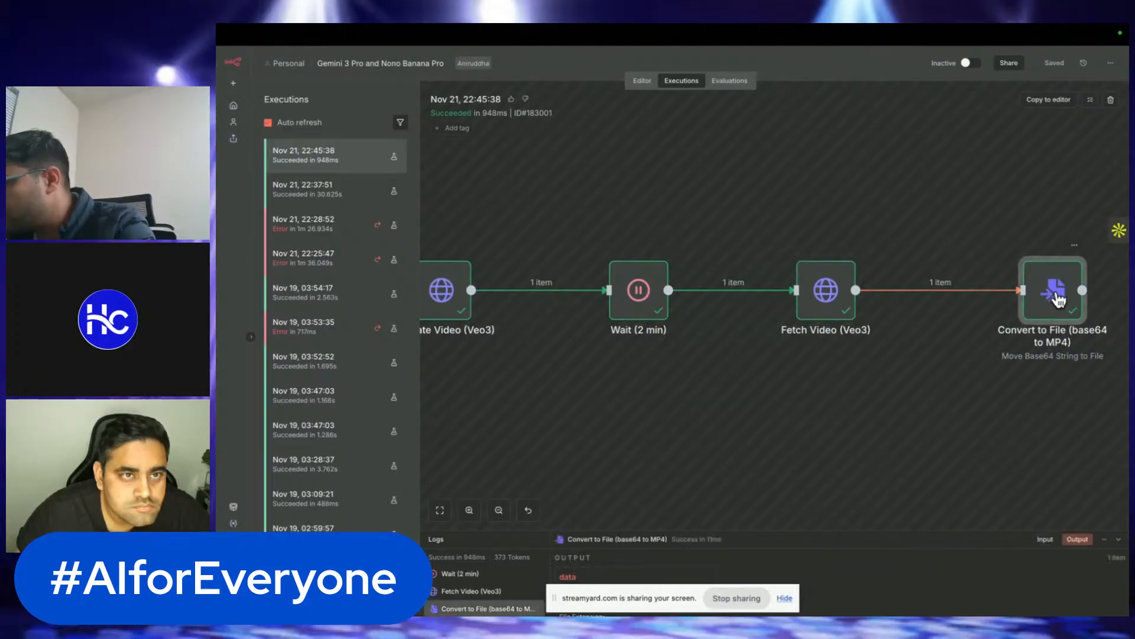
{"action": "left_click", "coordinate": [856, 252]}
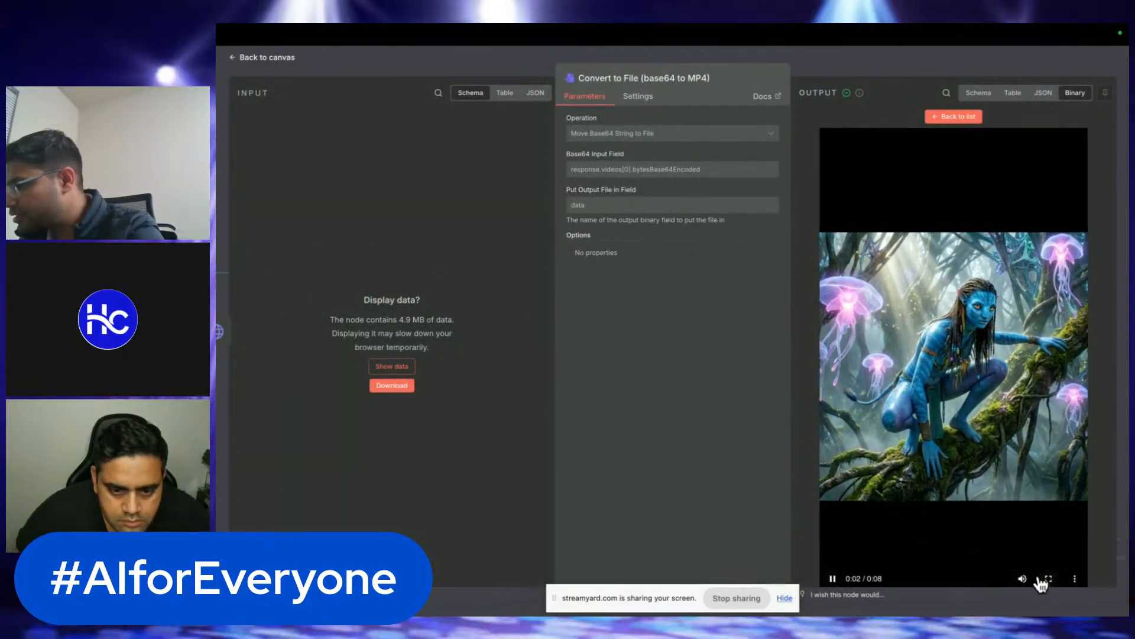
- Raise the volume while the generated video plays, and return from the Convert to File (base64 to MP4) node to the execution canvas
{"action": "mouse_move", "coordinate": [1023, 583]}
{"action": "key", "text": "XF86AudioRaiseVolume"}
{"action": "key", "text": "XF86AudioRaiseVolume"}
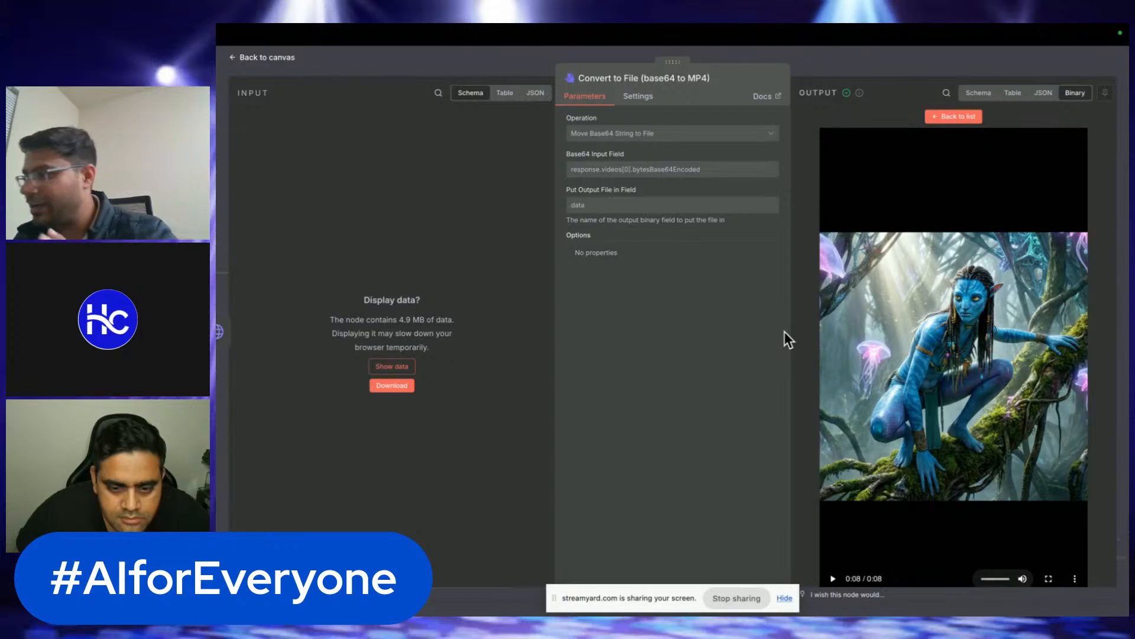
{"action": "left_click", "coordinate": [278, 57]}
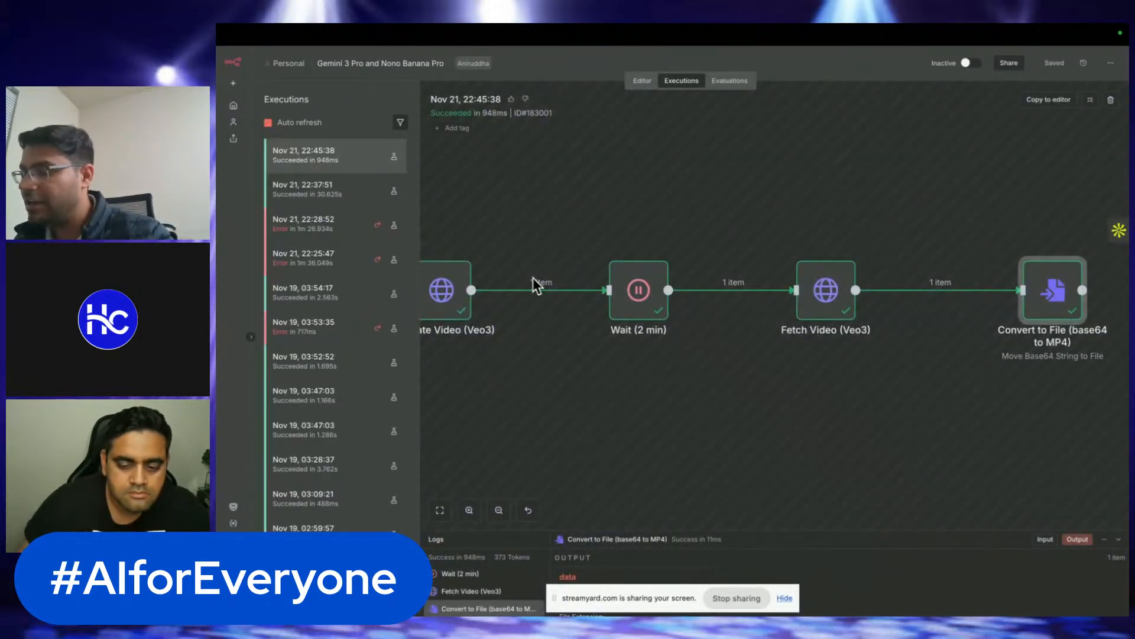
- Return to the workflow editor and look over the full node chain from Schedule Trigger to Upload Video
{"action": "scroll", "coordinate": [533, 278], "scroll_direction": "down", "scroll_amount": 5}
{"action": "left_click", "coordinate": [648, 83]}
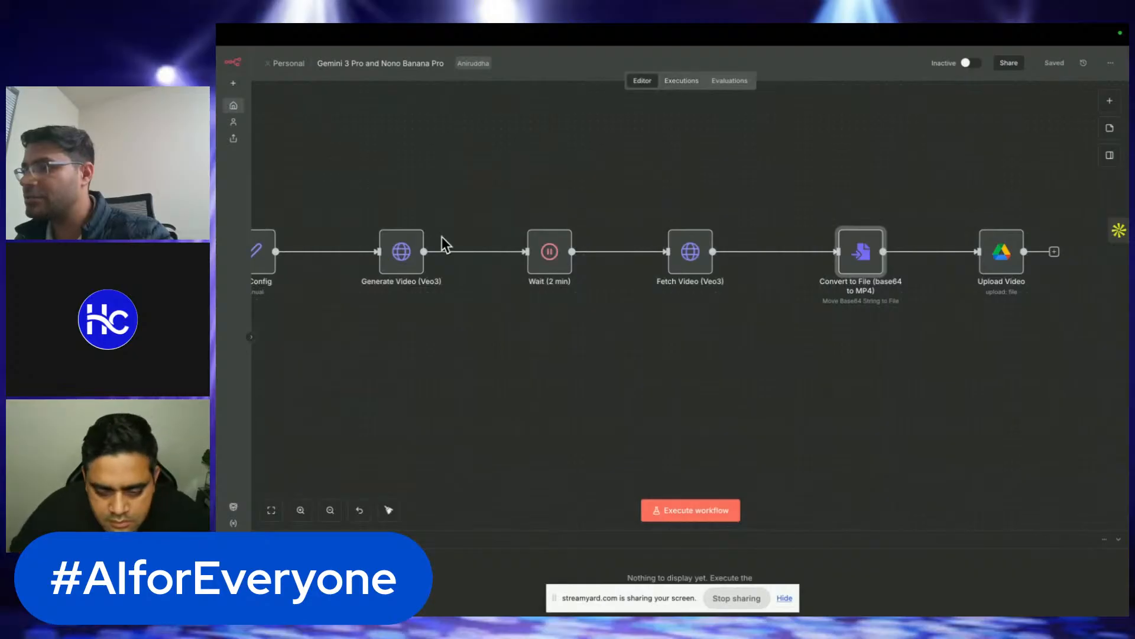
{"action": "scroll", "coordinate": [437, 238], "scroll_direction": "down", "scroll_amount": 5}
{"action": "scroll", "coordinate": [428, 238], "scroll_direction": "up", "scroll_amount": 5}
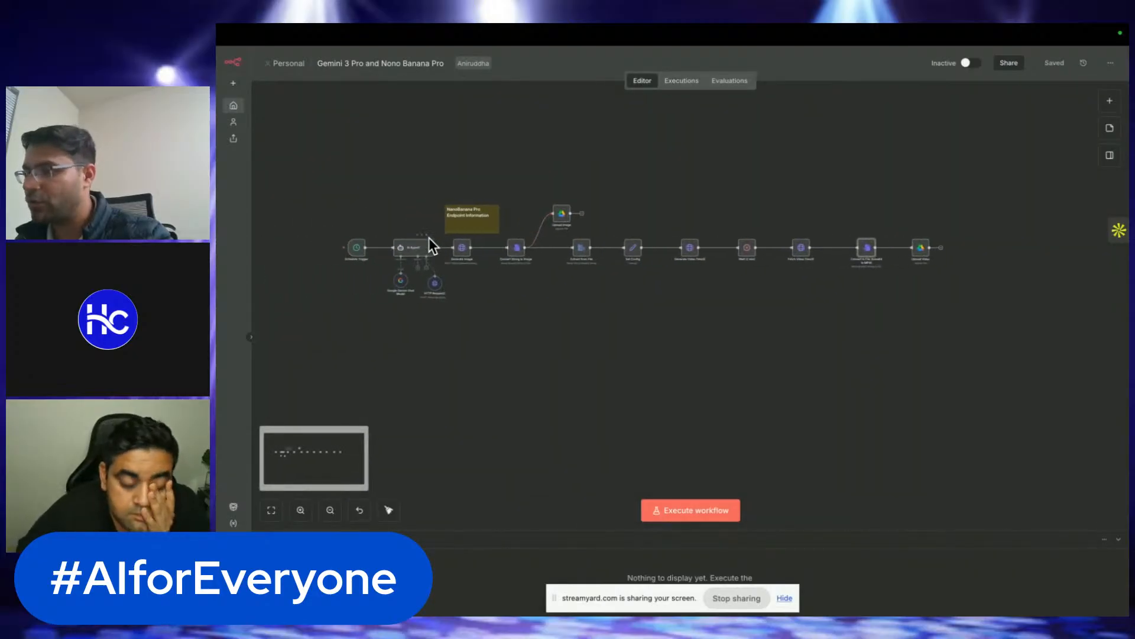
{"action": "scroll", "coordinate": [428, 238], "scroll_direction": "right", "scroll_amount": 1}
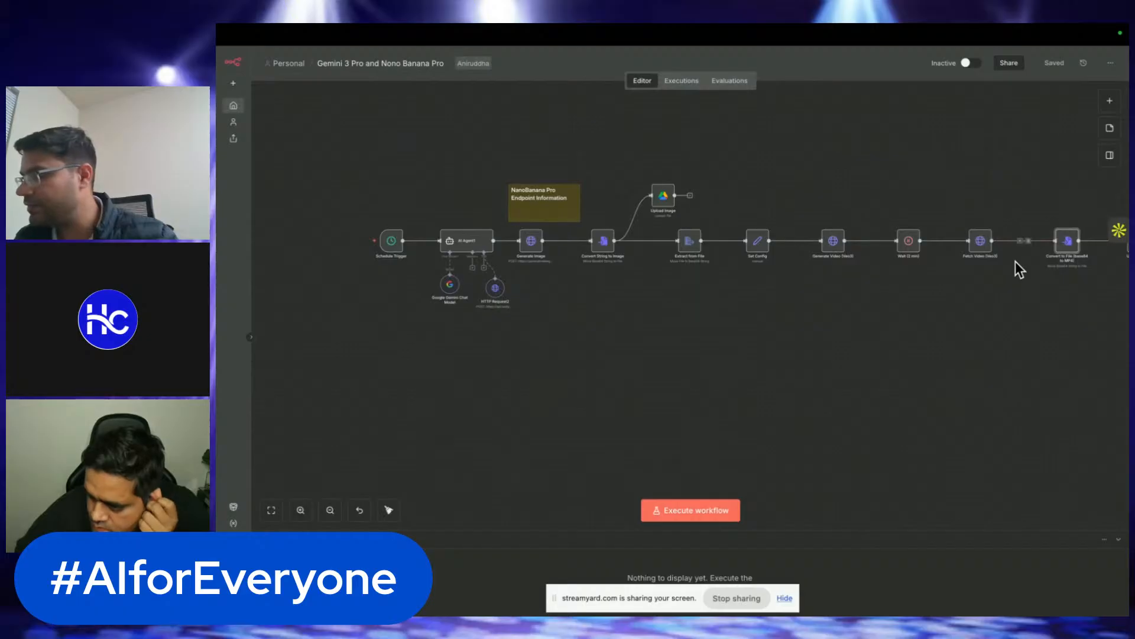
{"action": "scroll", "coordinate": [1016, 261], "scroll_direction": "down", "scroll_amount": 1}
{"action": "scroll", "coordinate": [1016, 261], "scroll_direction": "right", "scroll_amount": 1}
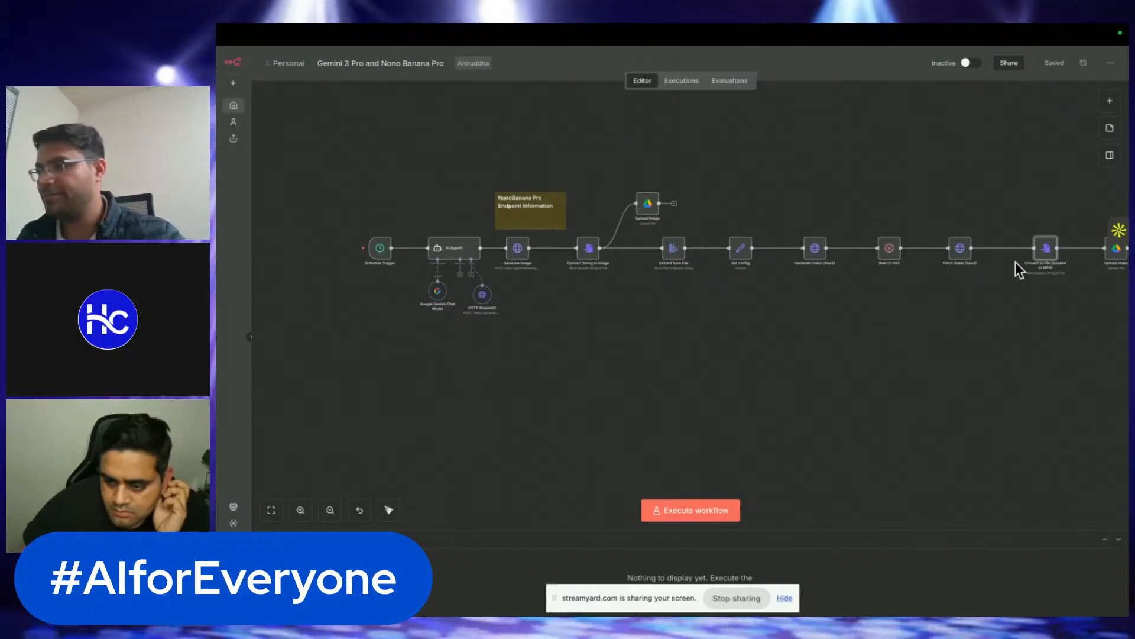
- Open the Create Video Using Veo 3 workflow from the overview and look over its Sora-2 and Veo-3 sections
{"action": "left_click", "coordinate": [233, 106]}
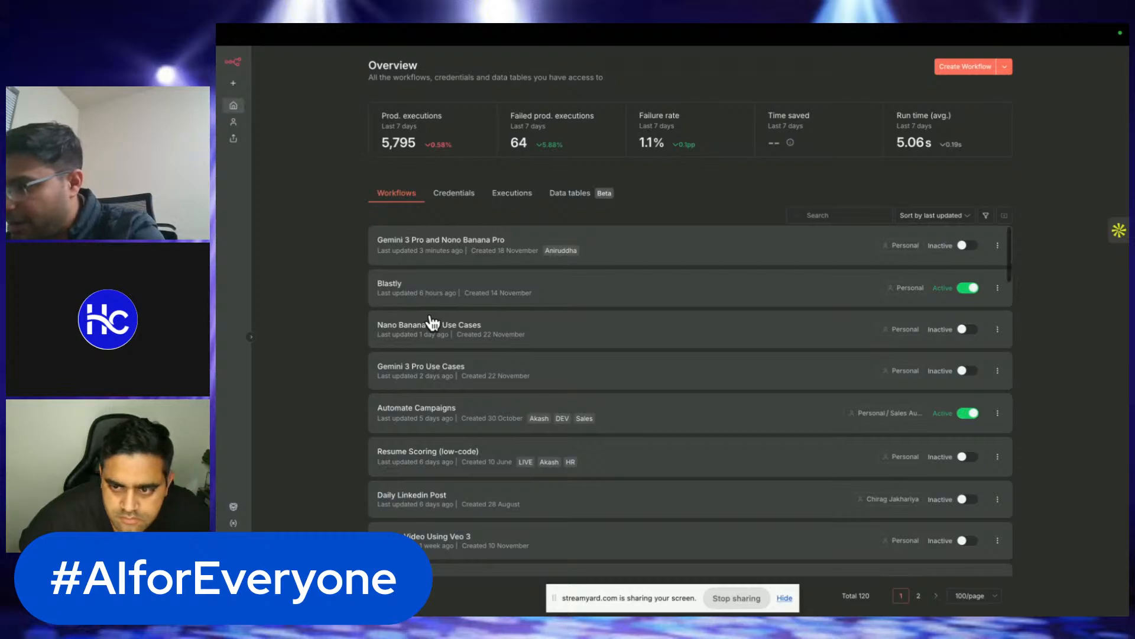
{"action": "scroll", "coordinate": [434, 322], "scroll_direction": "down", "scroll_amount": 1}
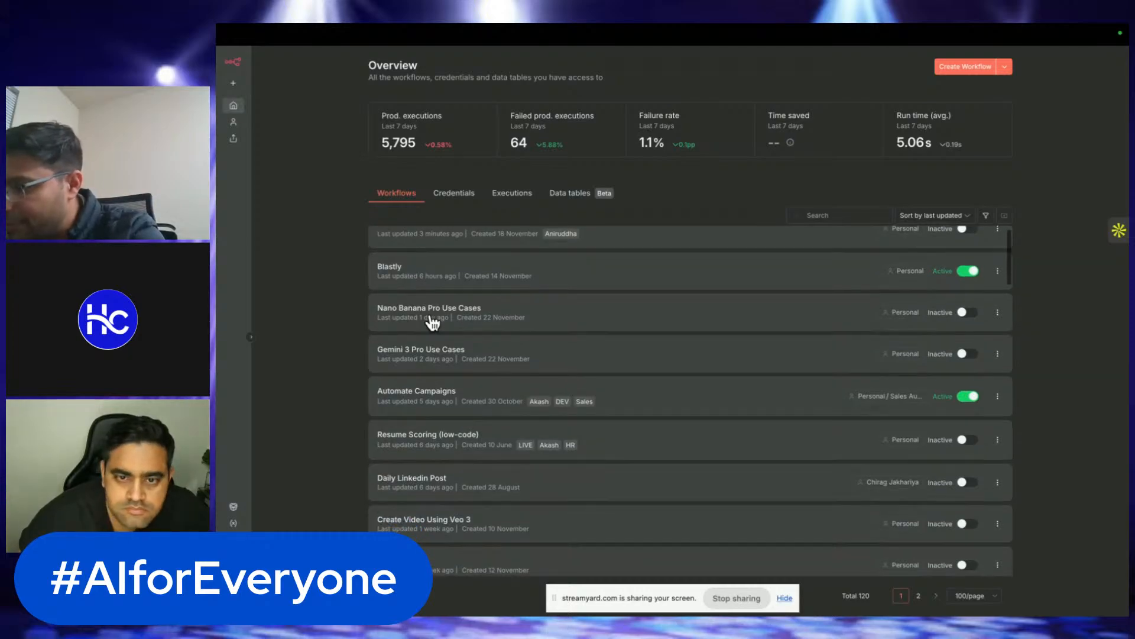
{"action": "left_click", "coordinate": [421, 518]}
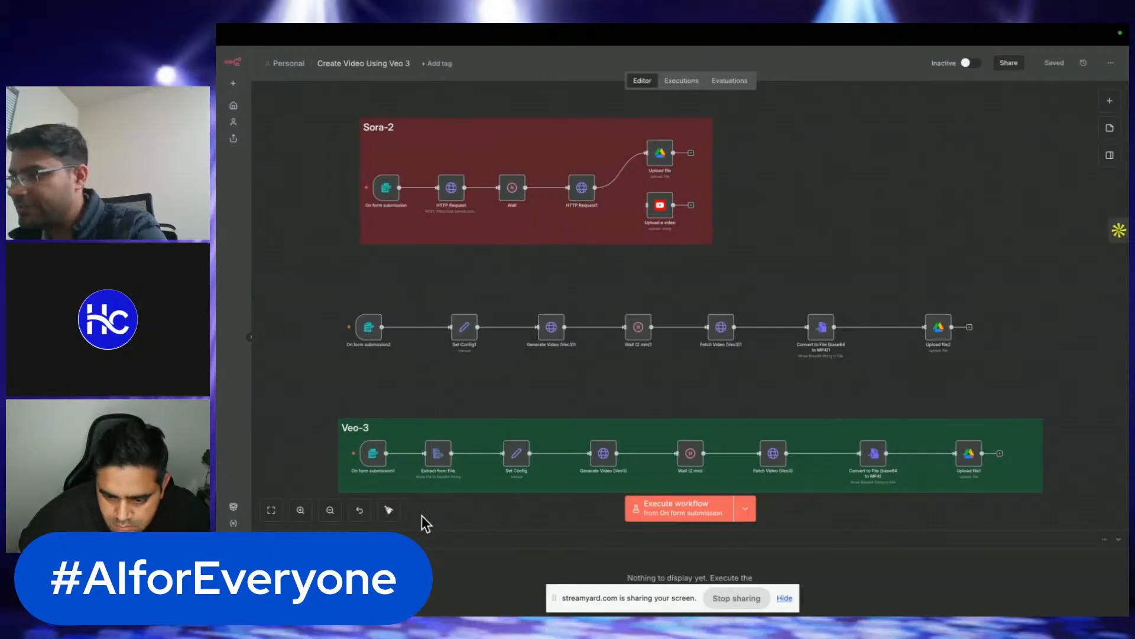
{"action": "scroll", "coordinate": [421, 515], "scroll_direction": "up", "scroll_amount": 3}
{"action": "scroll", "coordinate": [422, 516], "scroll_direction": "down", "scroll_amount": 2}
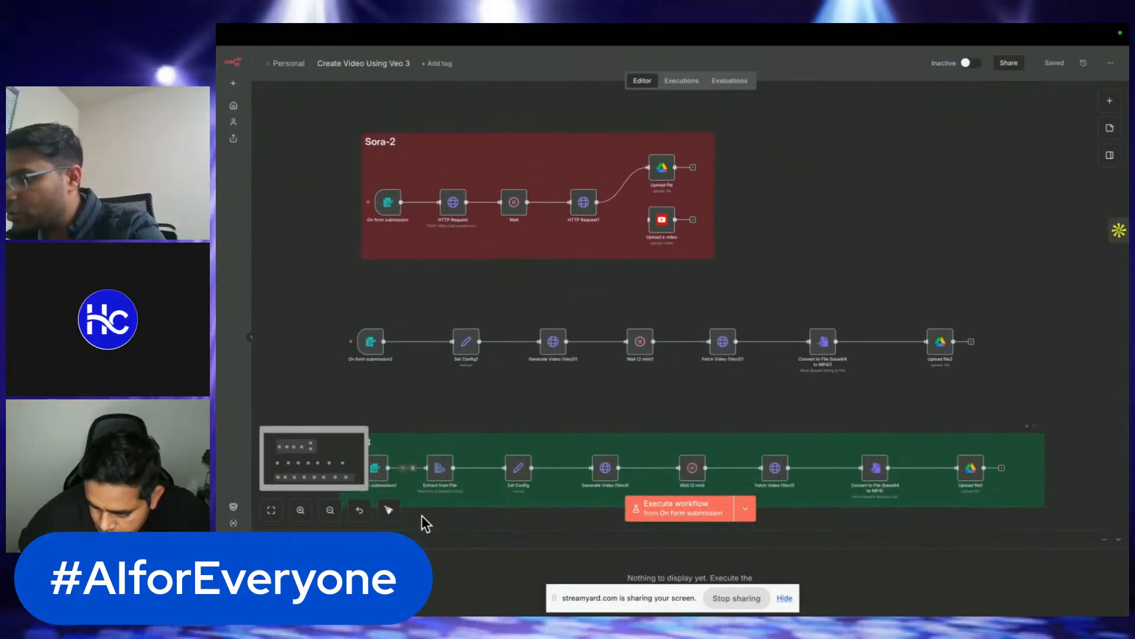
{"action": "scroll", "coordinate": [422, 523], "scroll_direction": "down", "scroll_amount": 2}
- Return to the workflow overview, look through the list, and open AI Video Generator (N8N-Veo3.1-YouTube)
{"action": "left_click", "coordinate": [223, 83]}
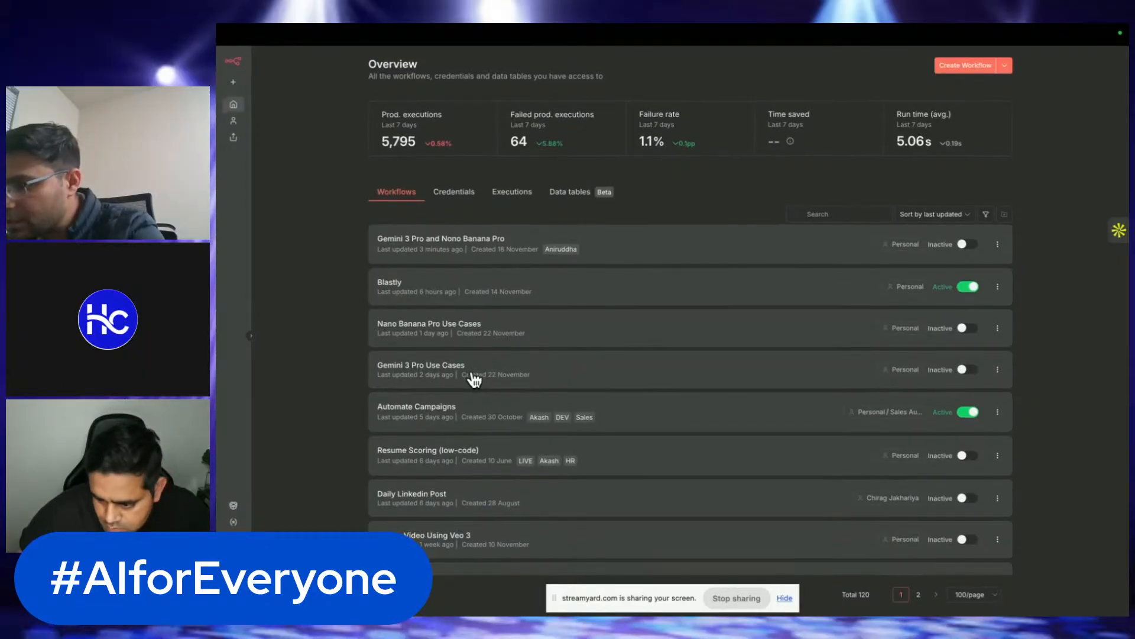
{"action": "scroll", "coordinate": [475, 379], "scroll_direction": "down", "scroll_amount": 3}
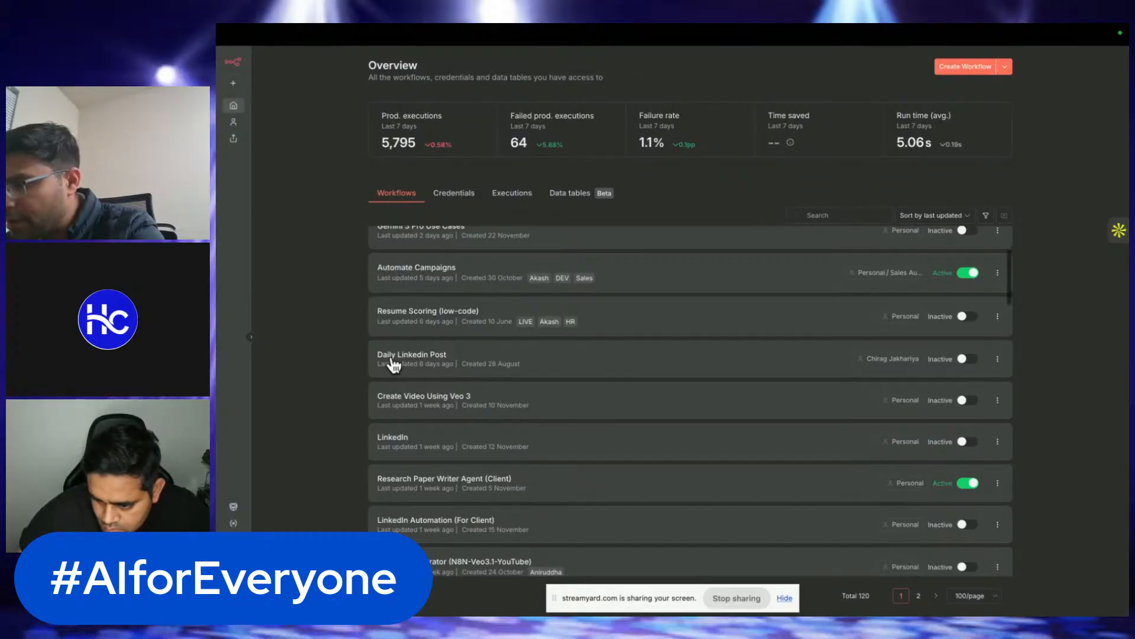
{"action": "scroll", "coordinate": [393, 364], "scroll_direction": "up", "scroll_amount": 1}
{"action": "scroll", "coordinate": [392, 365], "scroll_direction": "up", "scroll_amount": 4}
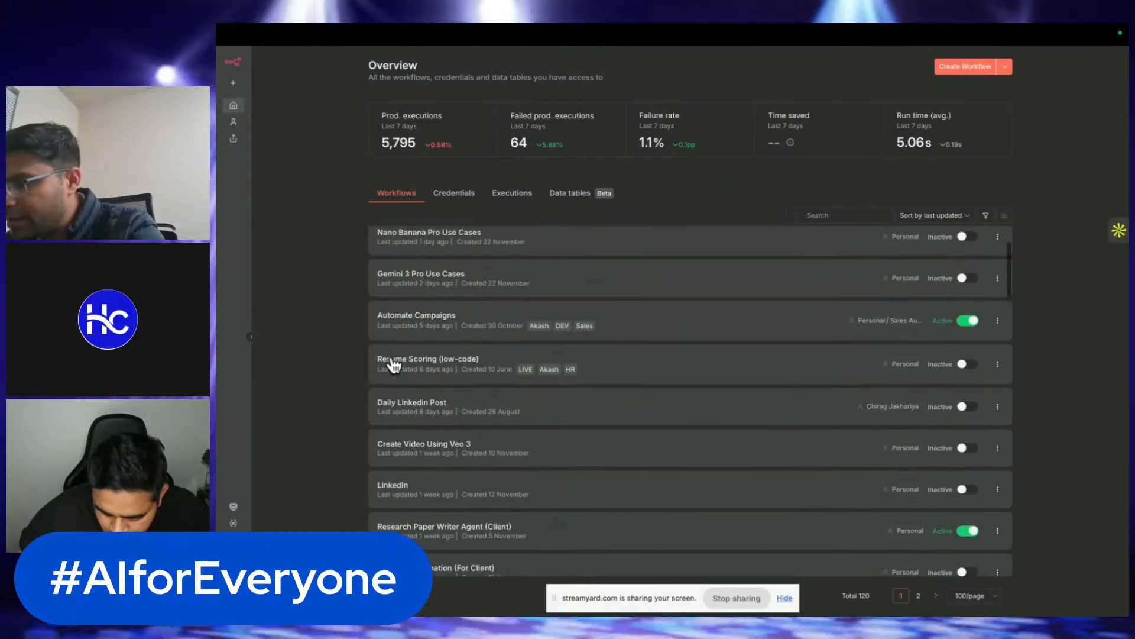
{"action": "scroll", "coordinate": [392, 365], "scroll_direction": "up", "scroll_amount": 1}
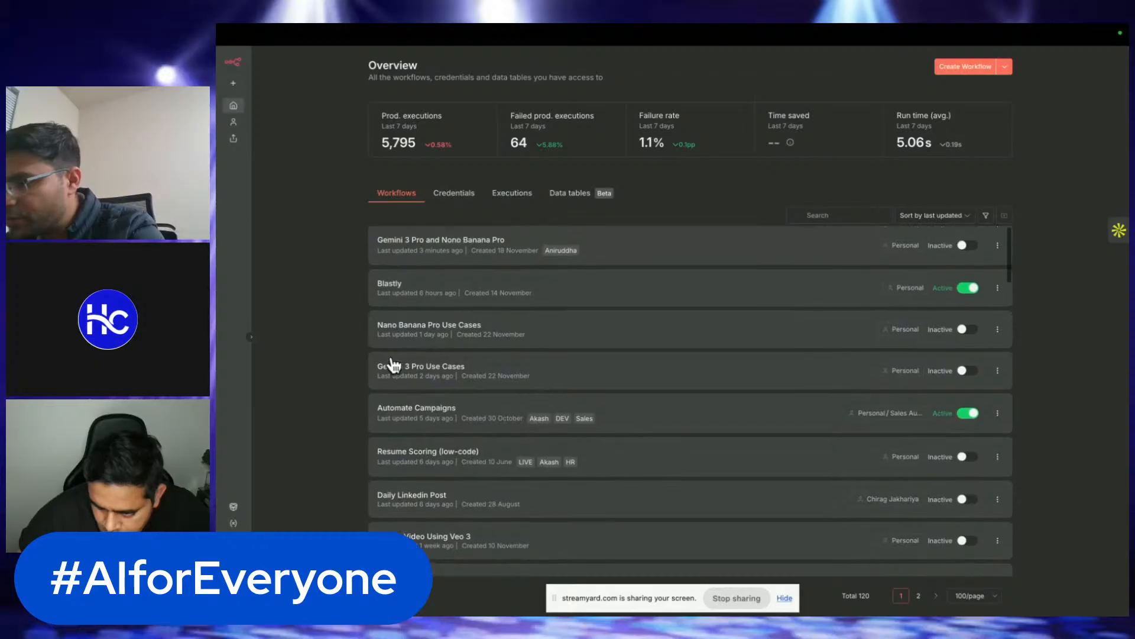
{"action": "scroll", "coordinate": [392, 365], "scroll_direction": "down", "scroll_amount": 10}
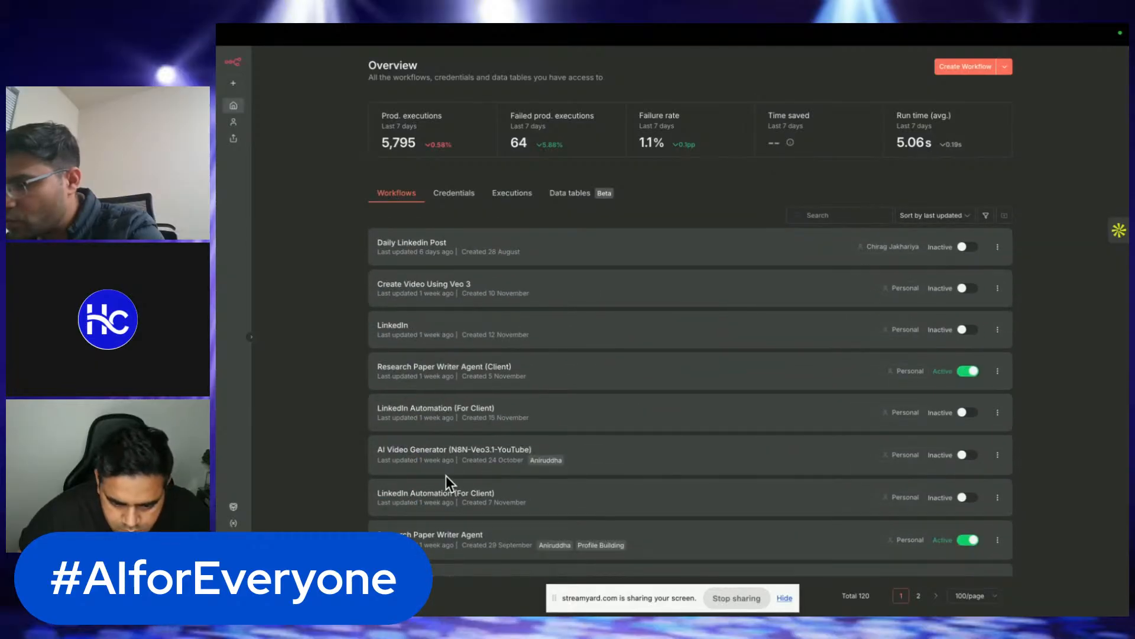
{"action": "left_click", "coordinate": [425, 460]}
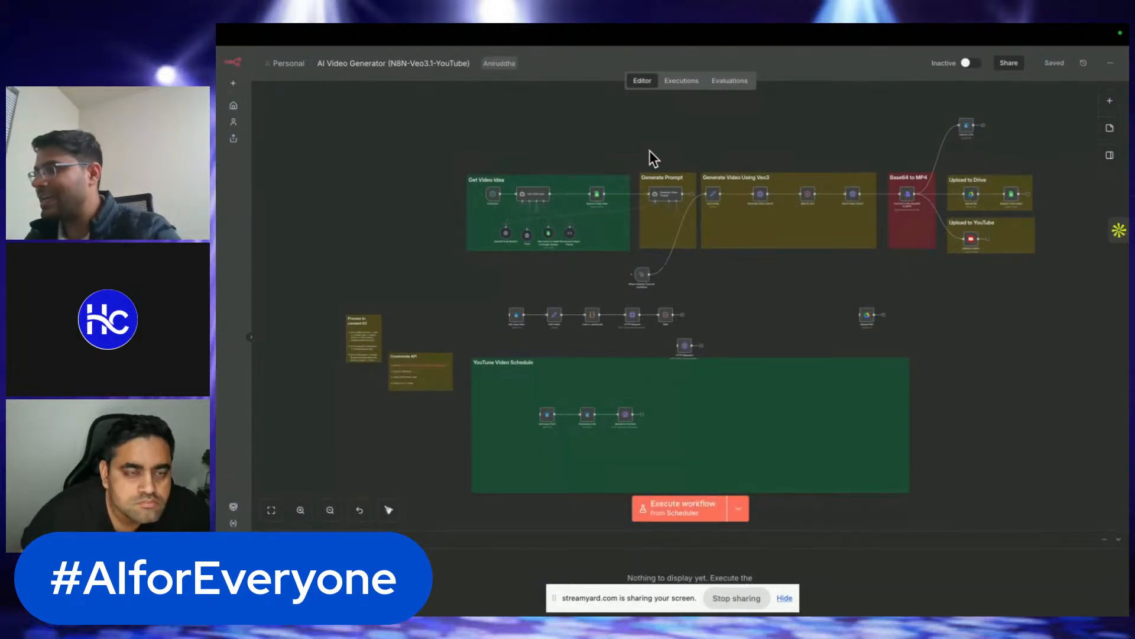
- Examine the AI Video Generator workflow from Get Video Idea through Generate Video Using Veo3 to the Drive and YouTube uploads
{"action": "scroll", "coordinate": [650, 150], "scroll_direction": "up", "scroll_amount": 4}
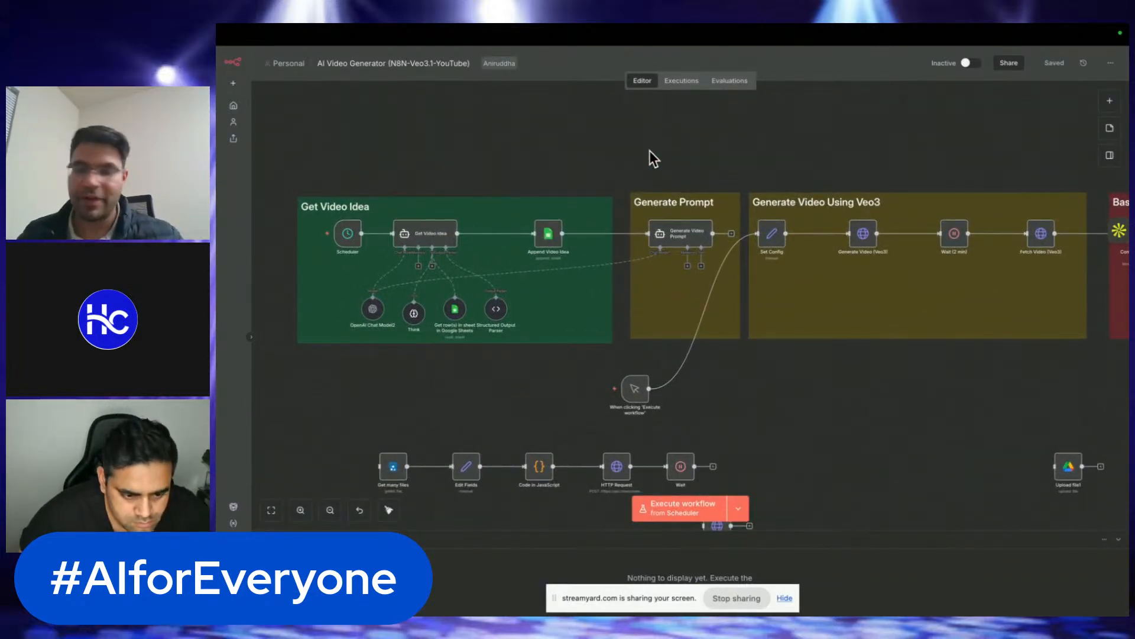
{"action": "scroll", "coordinate": [365, 211], "scroll_direction": "up", "scroll_amount": 3}
{"action": "scroll", "coordinate": [365, 211], "scroll_direction": "up", "scroll_amount": 1}
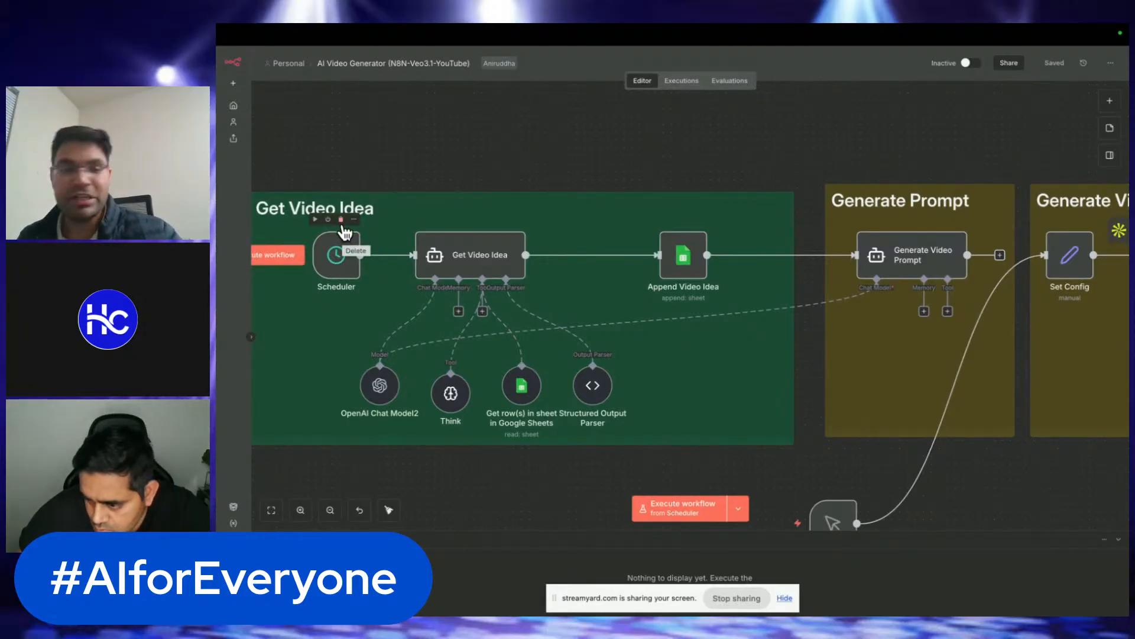
{"action": "scroll", "coordinate": [342, 233], "scroll_direction": "down", "scroll_amount": 3}
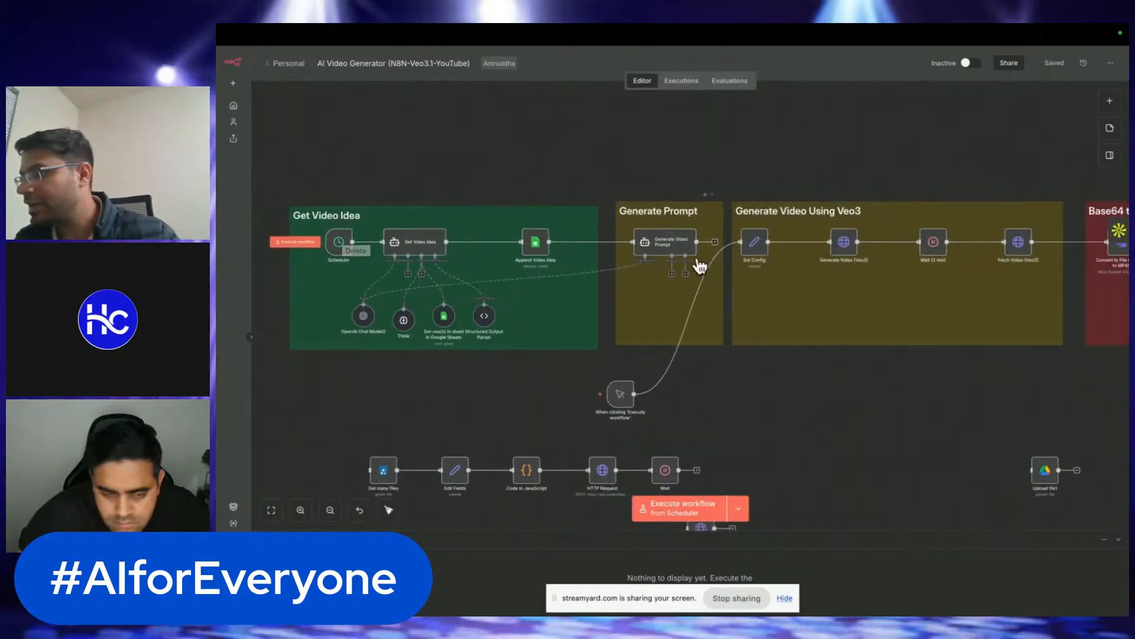
{"action": "scroll", "coordinate": [700, 260], "scroll_direction": "up", "scroll_amount": 6}
{"action": "scroll", "coordinate": [700, 267], "scroll_direction": "down", "scroll_amount": 5}
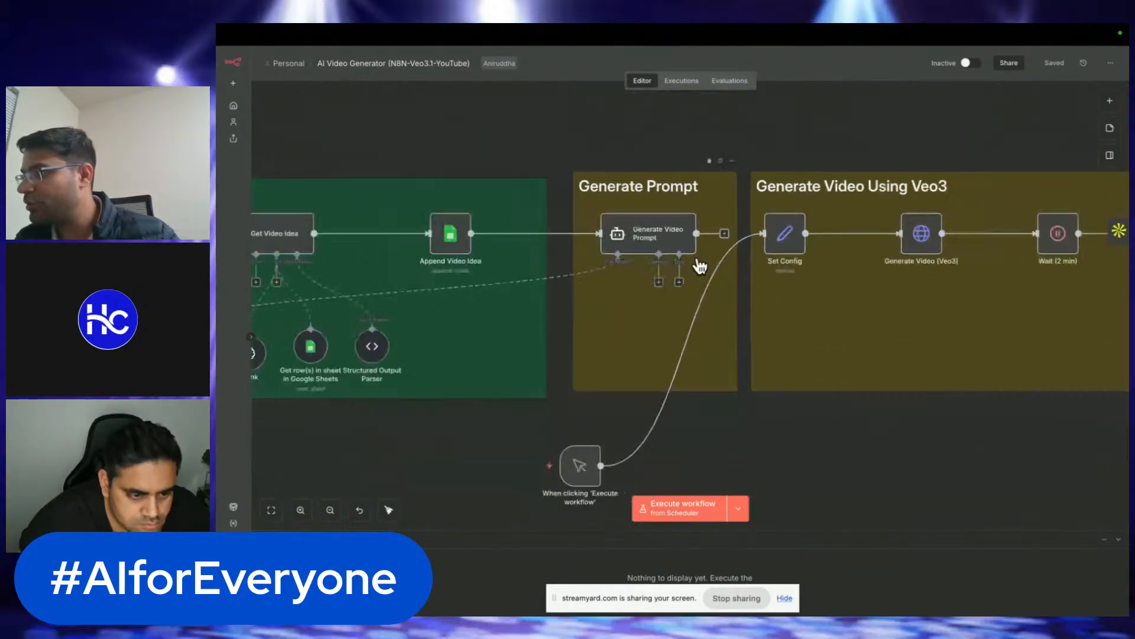
{"action": "scroll", "coordinate": [700, 267], "scroll_direction": "right", "scroll_amount": 5}
{"action": "scroll", "coordinate": [700, 267], "scroll_direction": "right", "scroll_amount": 5}
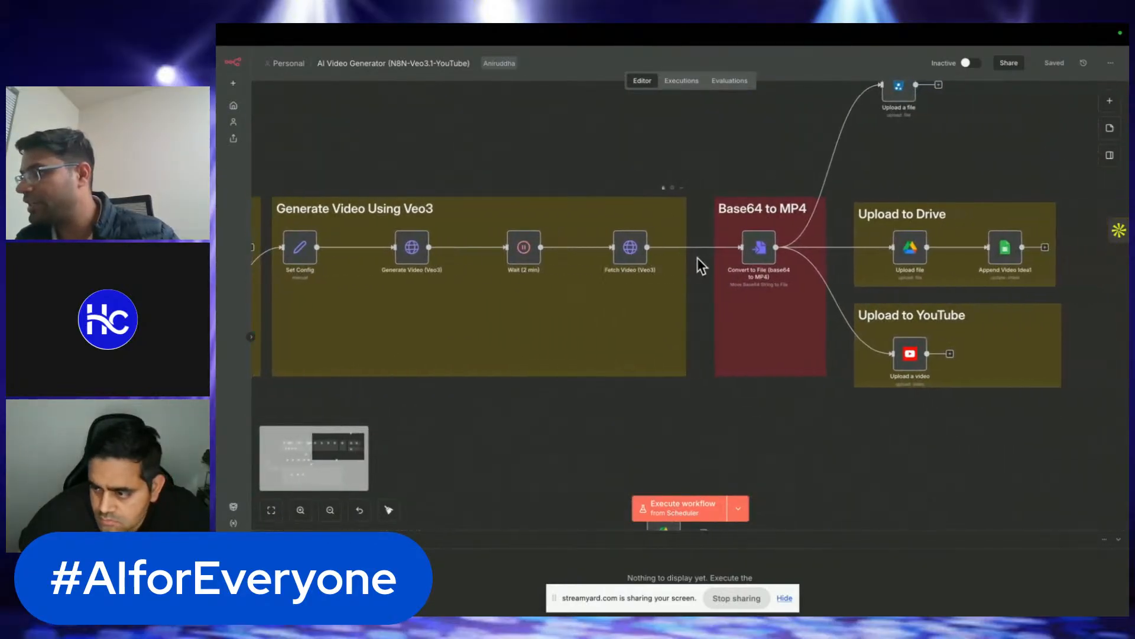
{"action": "scroll", "coordinate": [855, 359], "scroll_direction": "up", "scroll_amount": 3}
{"action": "scroll", "coordinate": [854, 360], "scroll_direction": "up", "scroll_amount": 2}
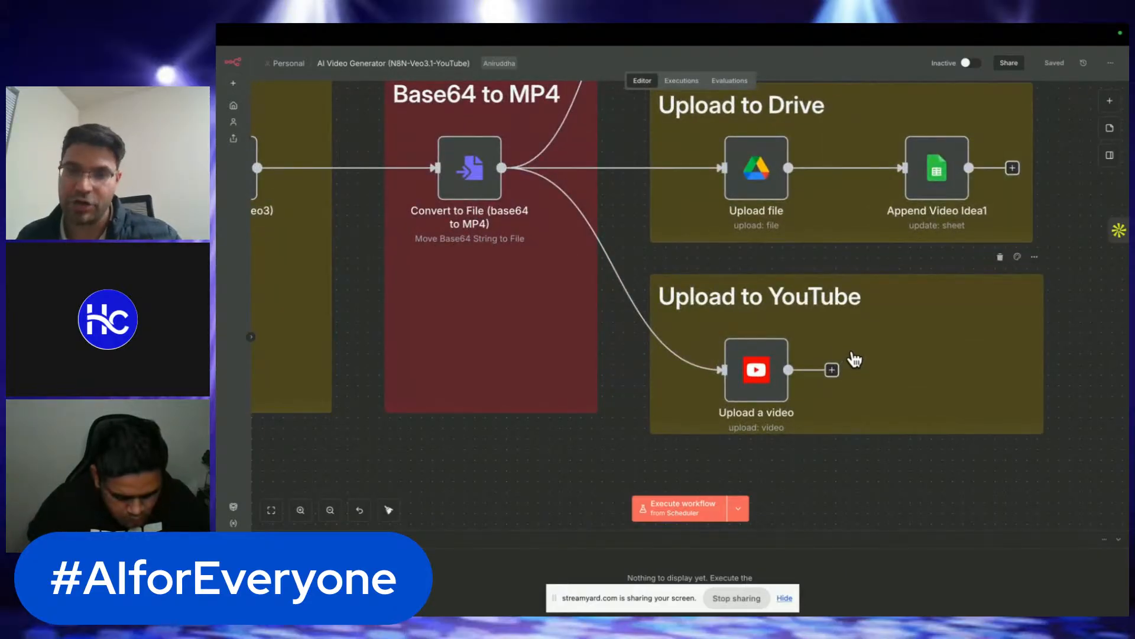
- Reopen the Gemini 3 Pro and Nono Banana Pro workflow and examine its Schedule Trigger, AI Agent1 and Generate Image nodes up close
{"action": "mouse_move", "coordinate": [224, 34]}
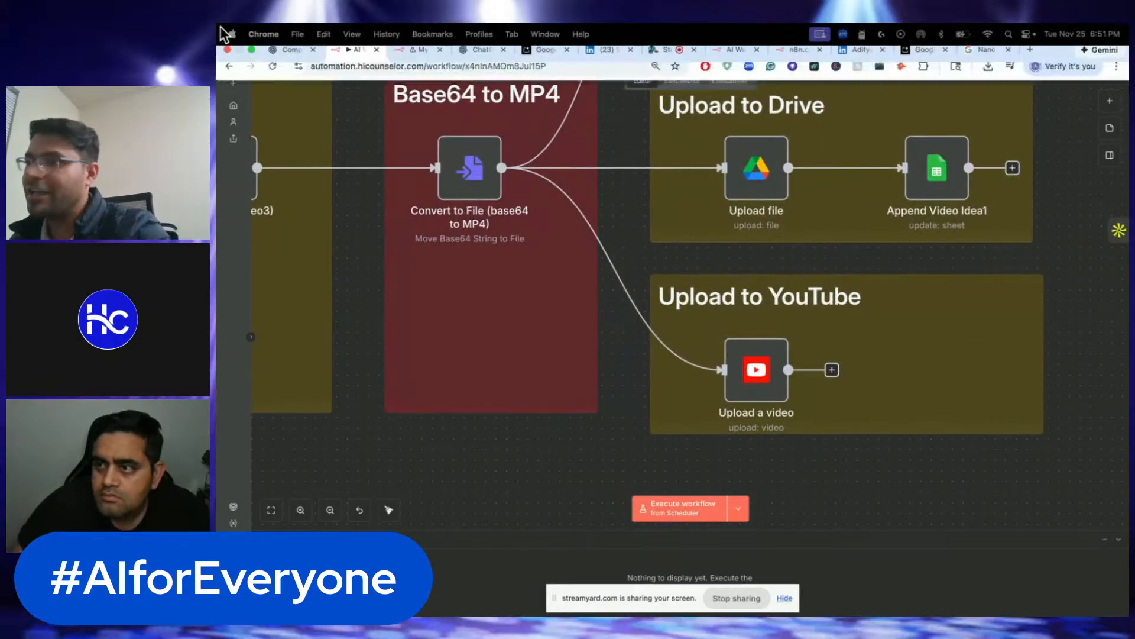
{"action": "left_click", "coordinate": [237, 107]}
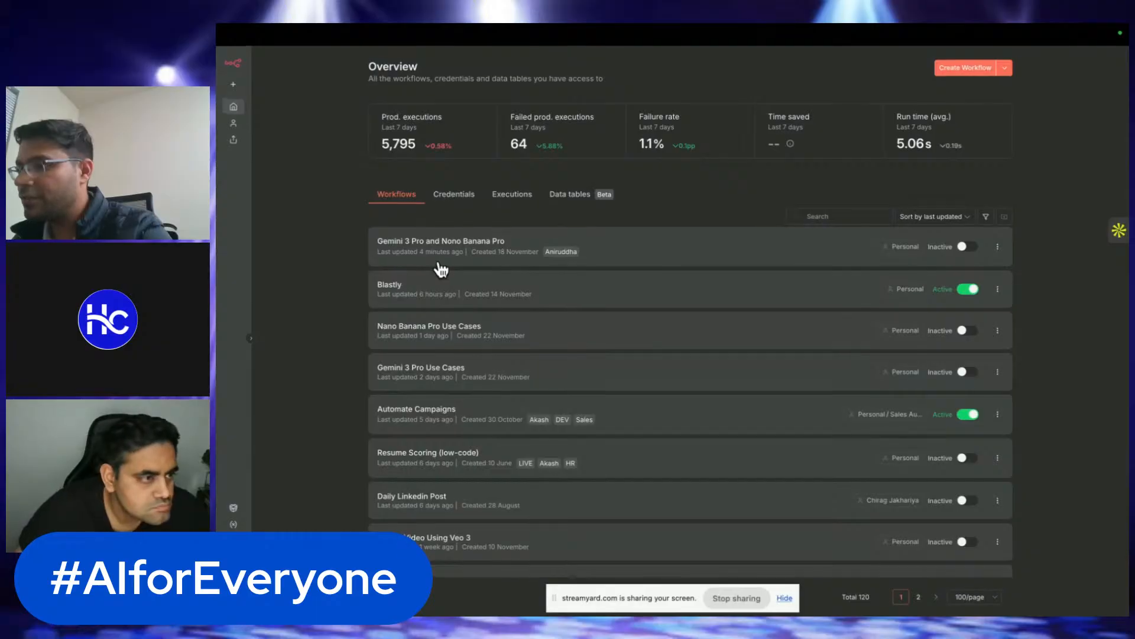
{"action": "left_click", "coordinate": [411, 242]}
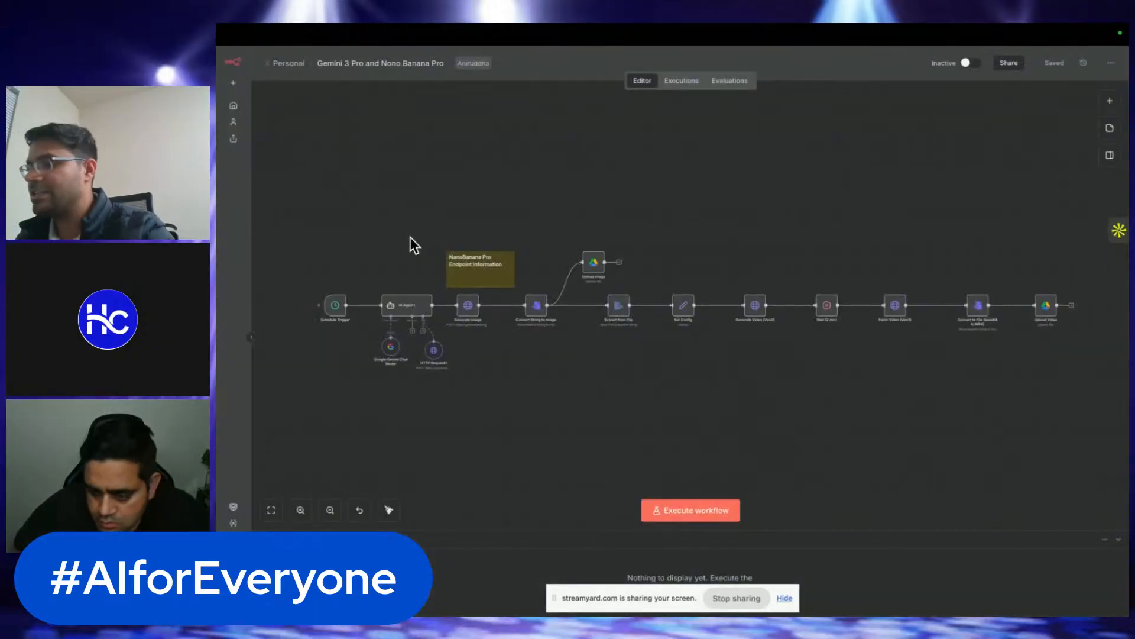
{"action": "scroll", "coordinate": [284, 335], "scroll_direction": "up", "scroll_amount": 5}
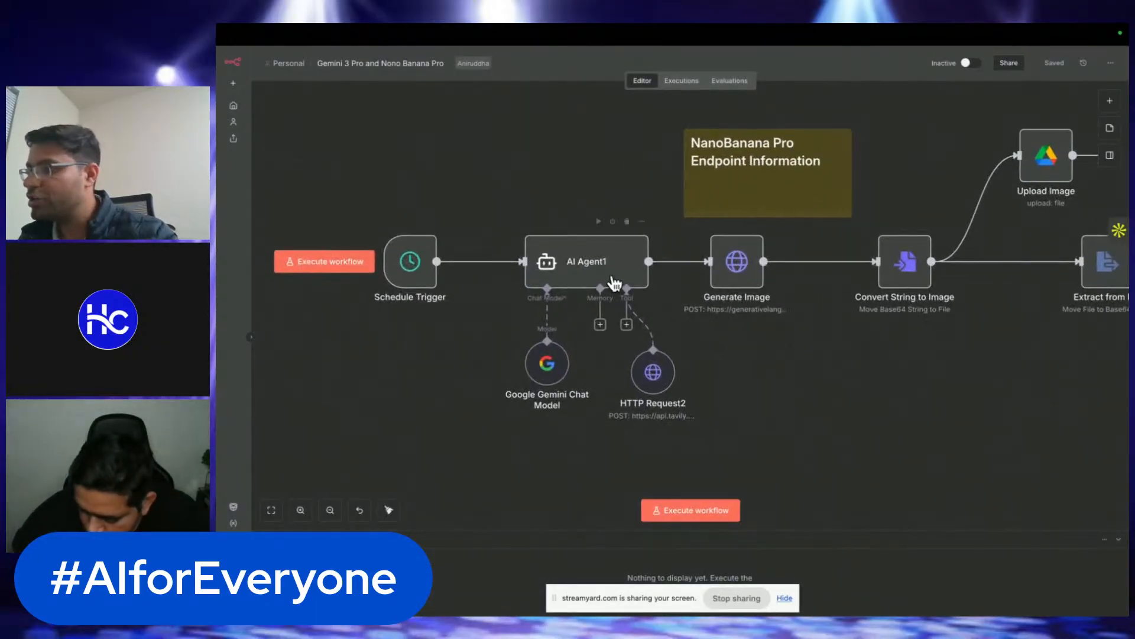
{"action": "scroll", "coordinate": [615, 282], "scroll_direction": "up", "scroll_amount": 3}
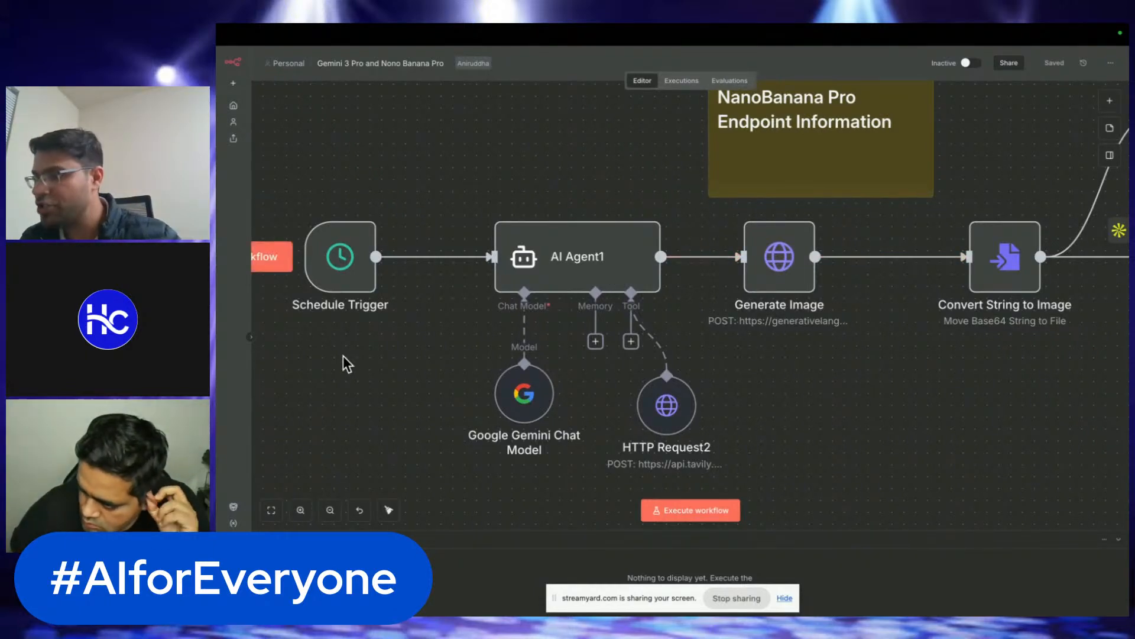
{"action": "scroll", "coordinate": [346, 362], "scroll_direction": "up", "scroll_amount": 2}
{"action": "scroll", "coordinate": [343, 356], "scroll_direction": "up", "scroll_amount": 1}
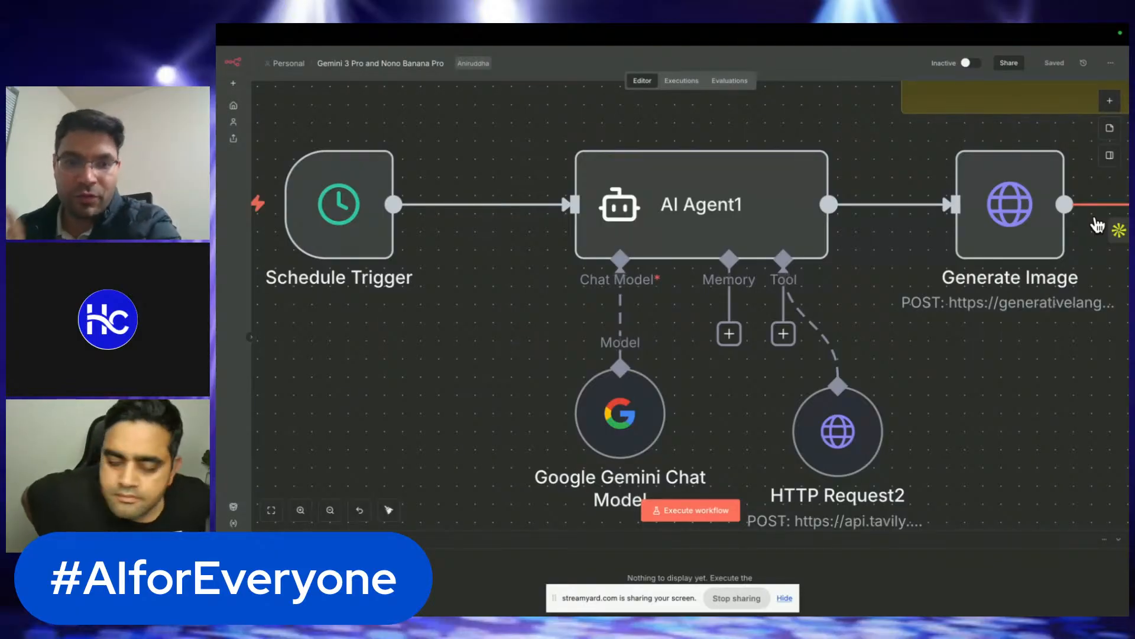
- Search Google in a new browser tab for the AI for Everyone YouTube channel, open it, and view its latest videos
{"action": "mouse_move", "coordinate": [740, 35]}
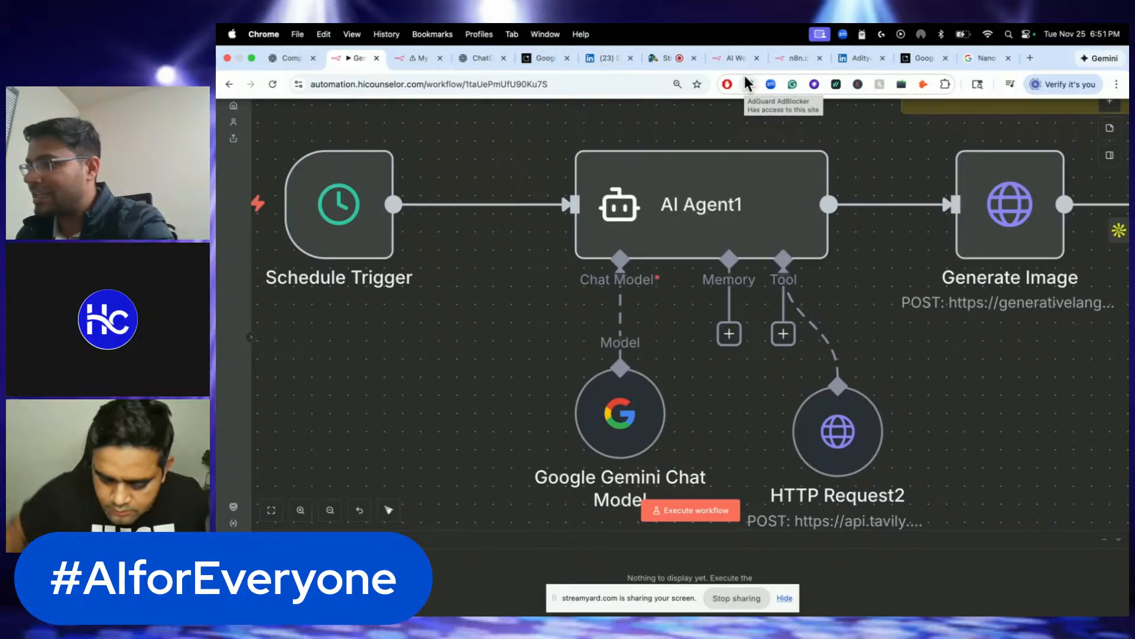
{"action": "left_click", "coordinate": [1030, 58]}
{"action": "type", "text": "youtube"}
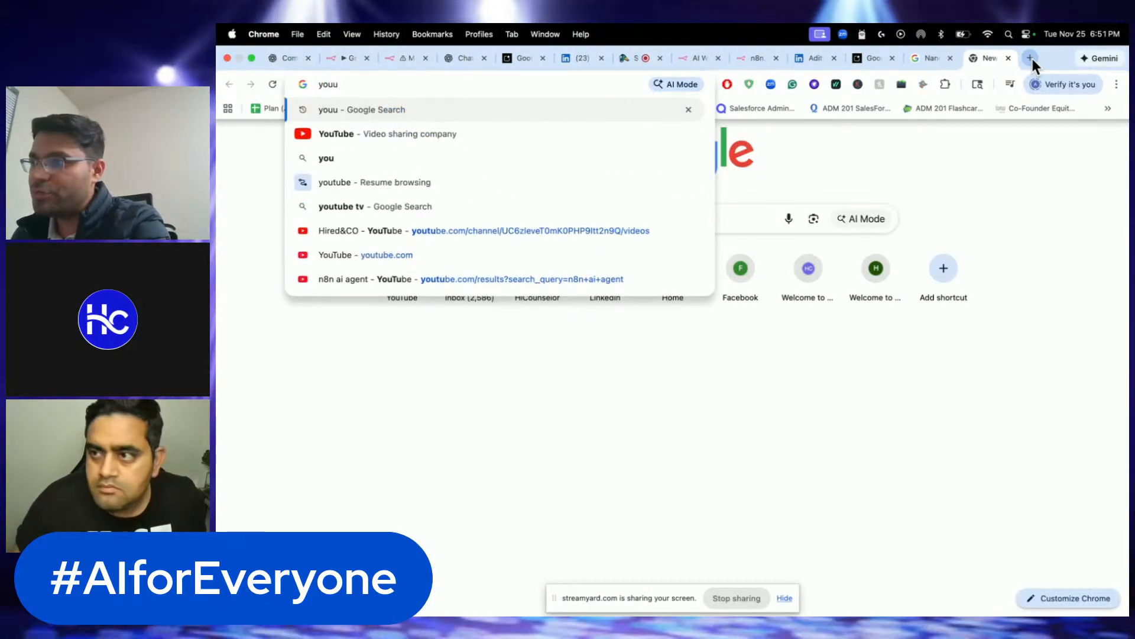
{"action": "type", "text": " ai"}
{"action": "key", "text": "Return"}
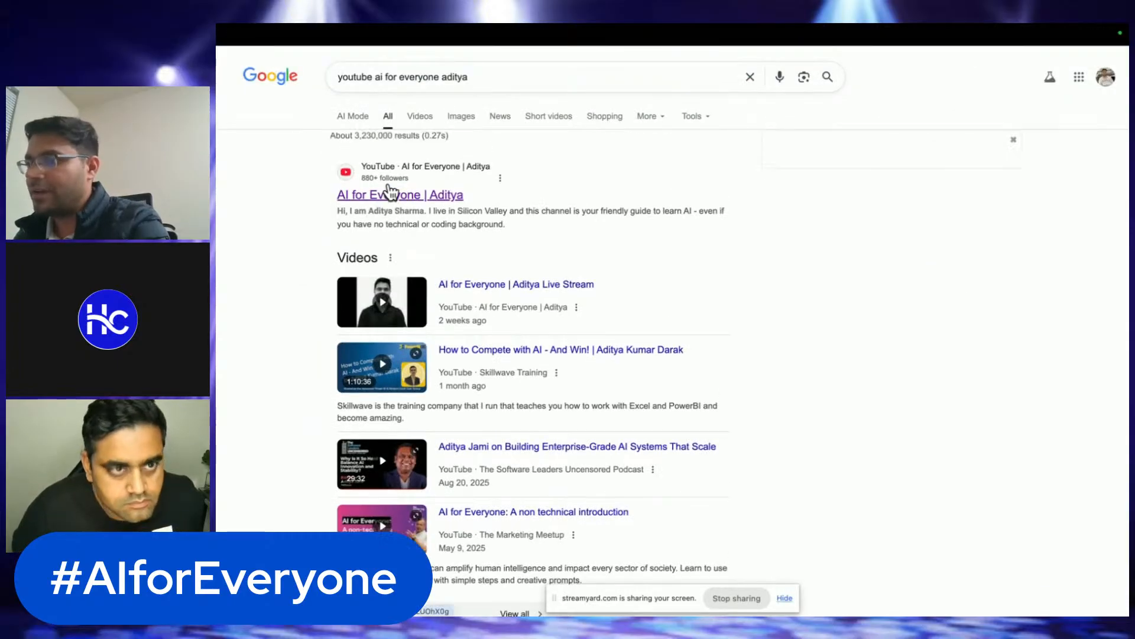
{"action": "left_click", "coordinate": [389, 184]}
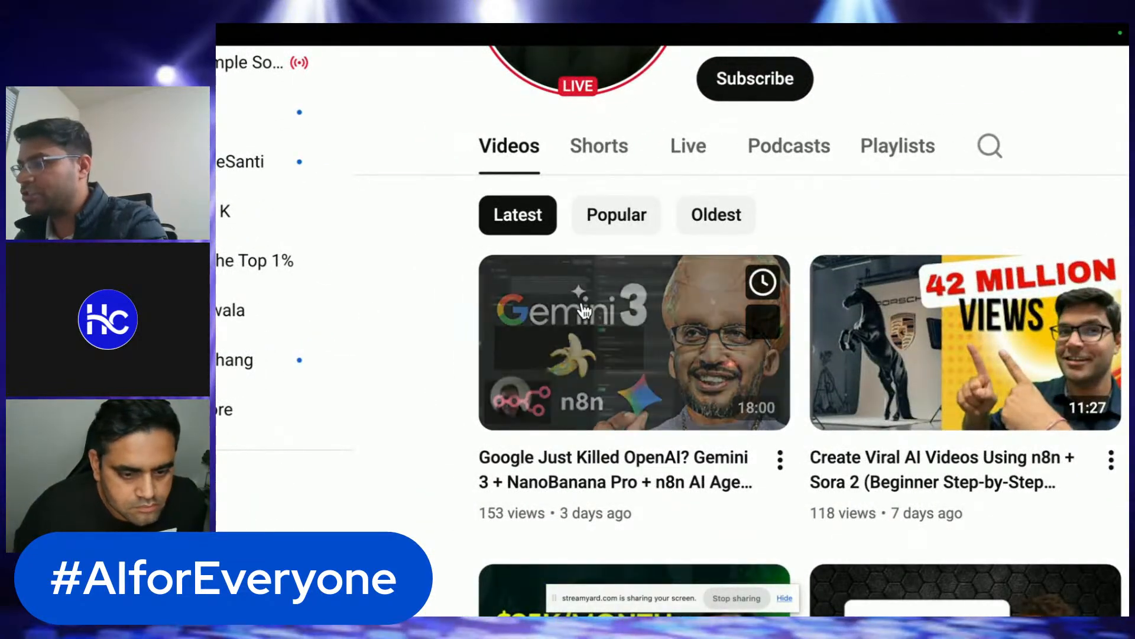
{"action": "mouse_move", "coordinate": [536, 335]}
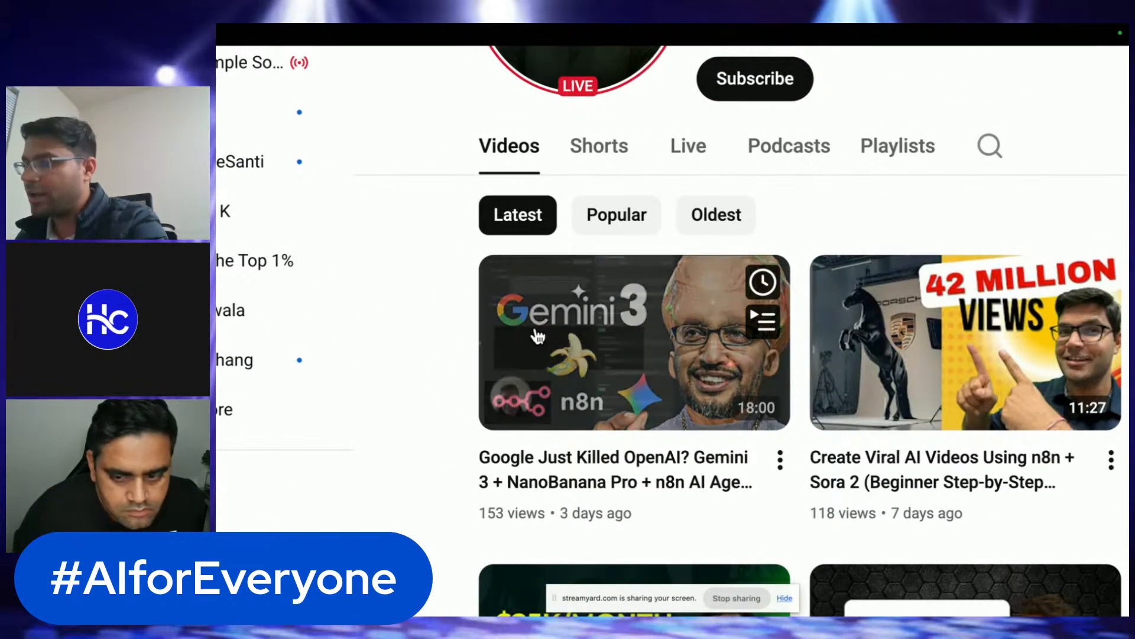